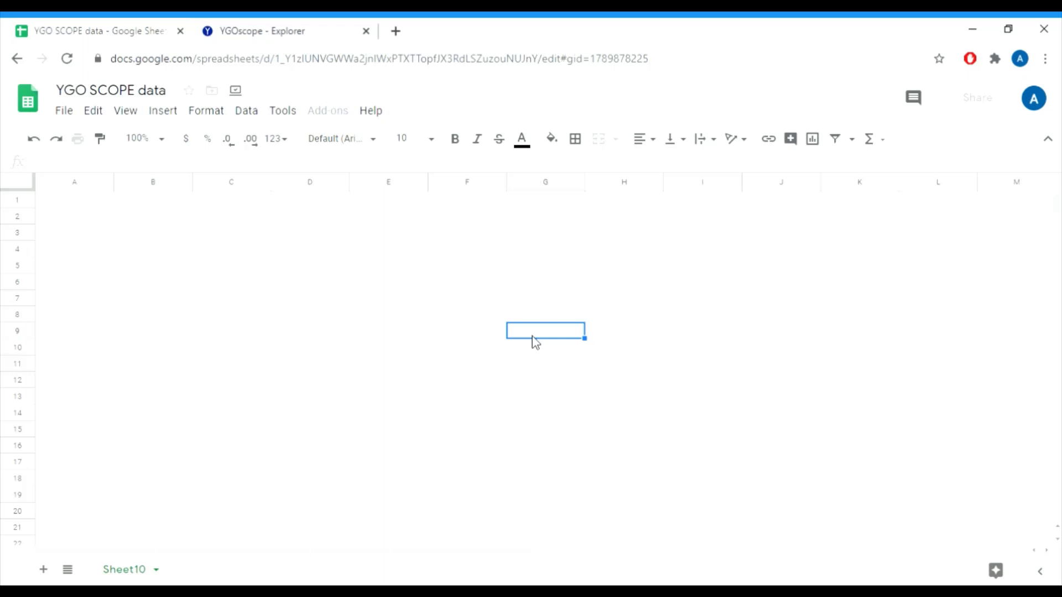
- Switch to the YGOscope explorer and sort the Match Decks table by W/L % from highest to lowest
click(101, 221)
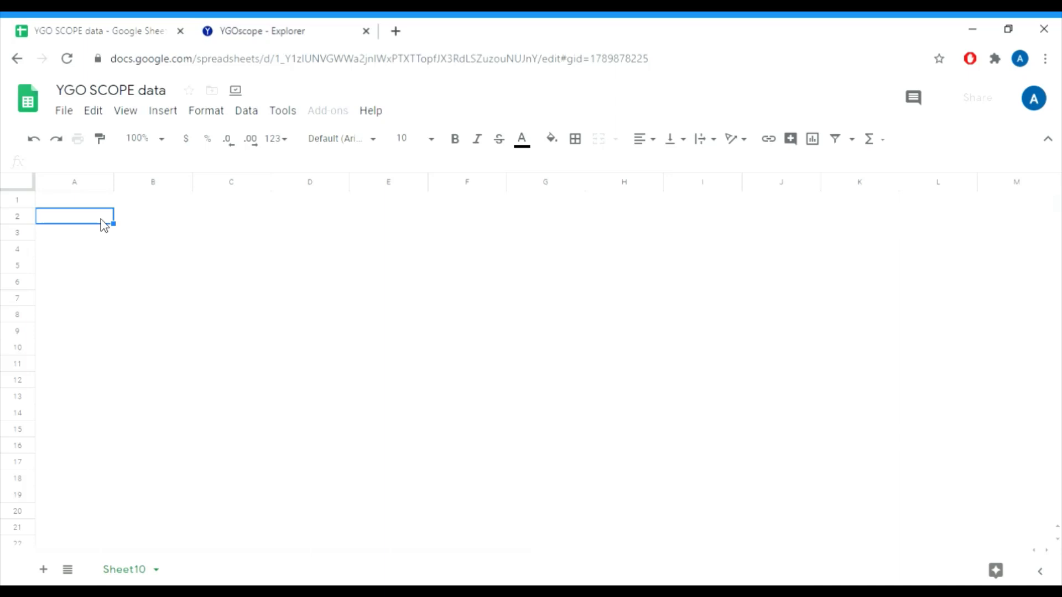
click(271, 25)
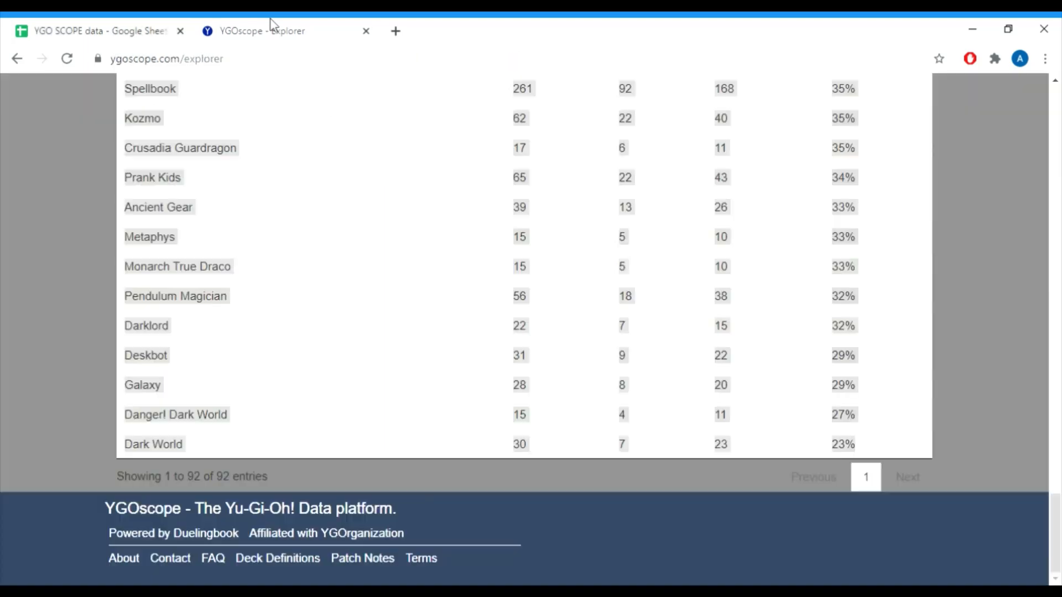
key(ctrl+a)
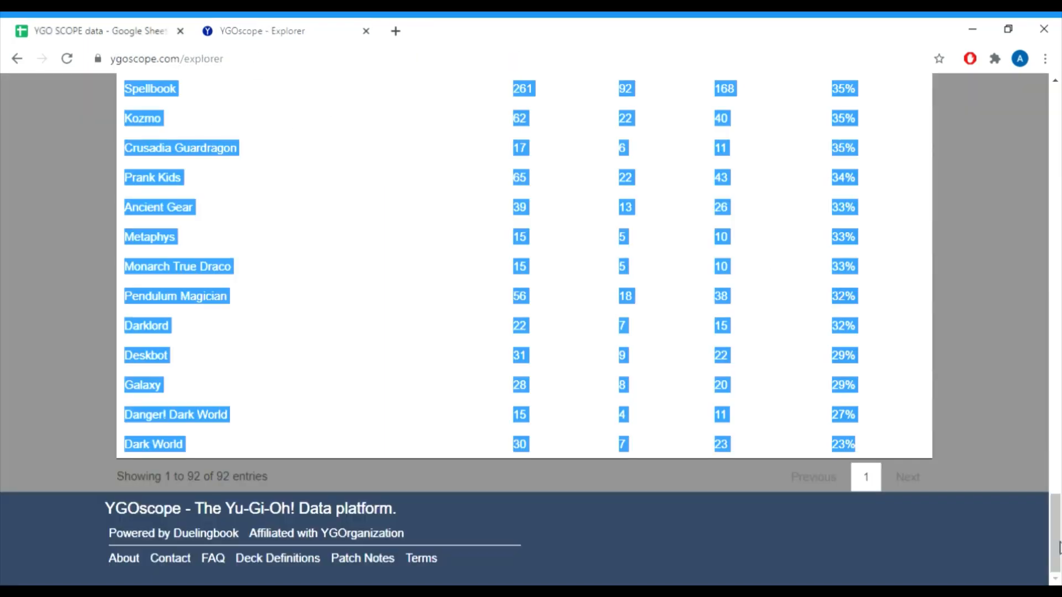
drag(1056, 534, 1052, 180)
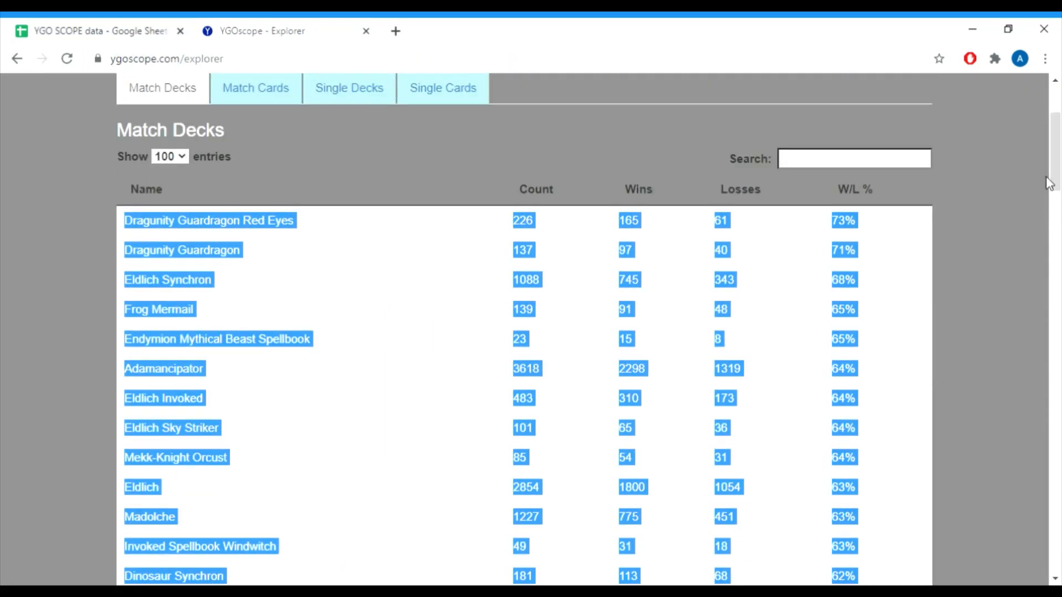
click(387, 189)
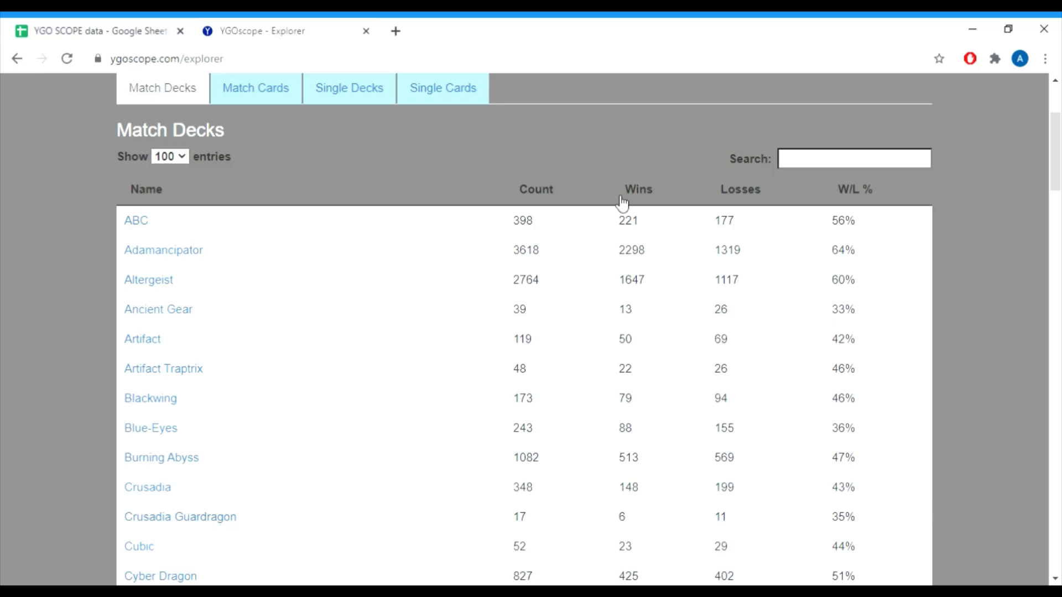
click(857, 189)
click(857, 190)
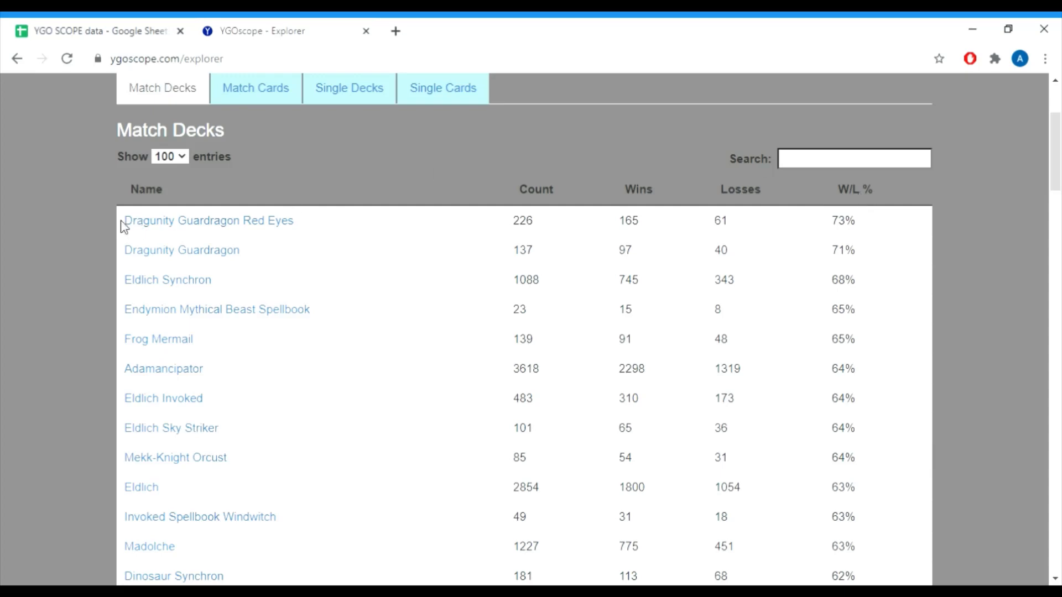
- Copy all Match Decks rows into the YGO SCOPE data spreadsheet, pasting values only from cell A2
drag(121, 218, 880, 446)
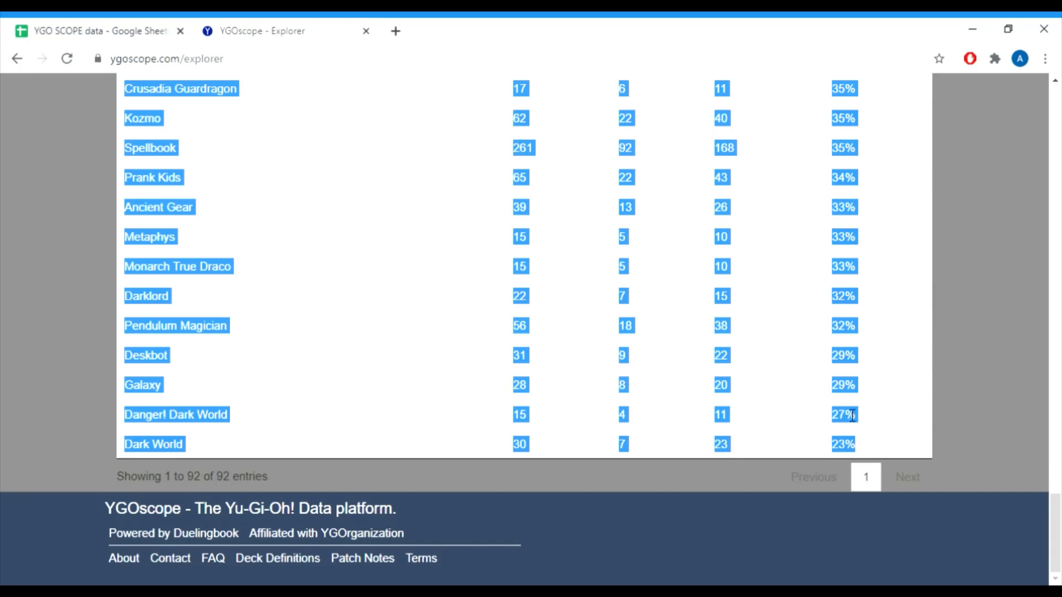
click(113, 24)
right_click(75, 226)
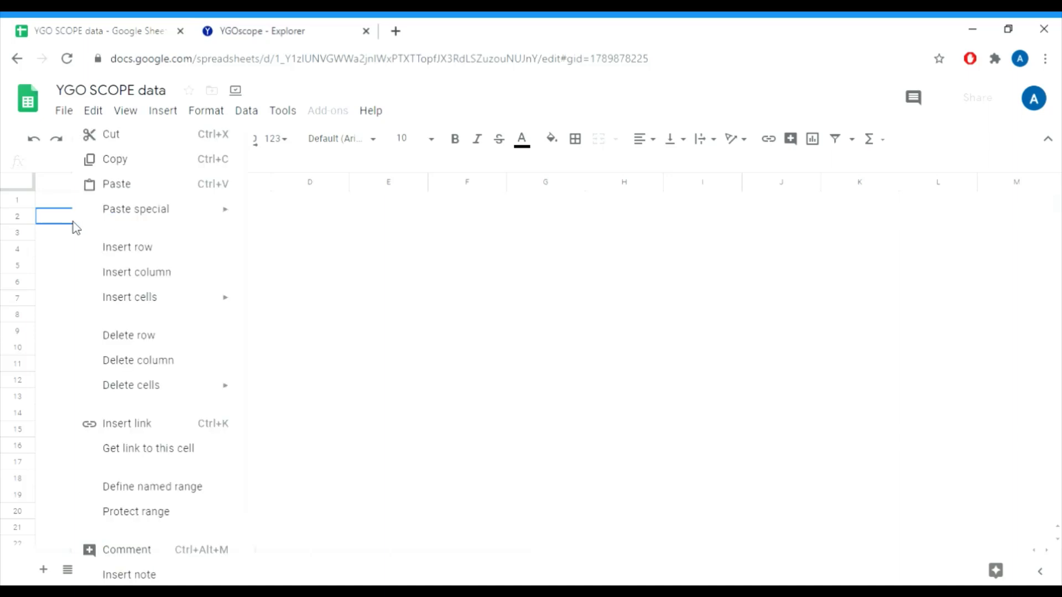
mouse_move(147, 221)
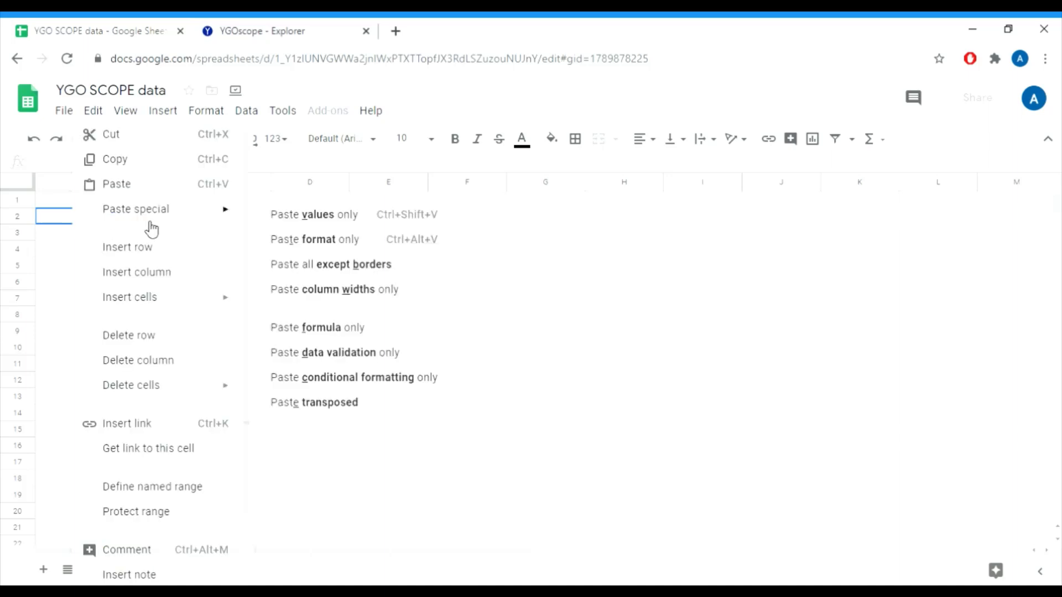
click(384, 219)
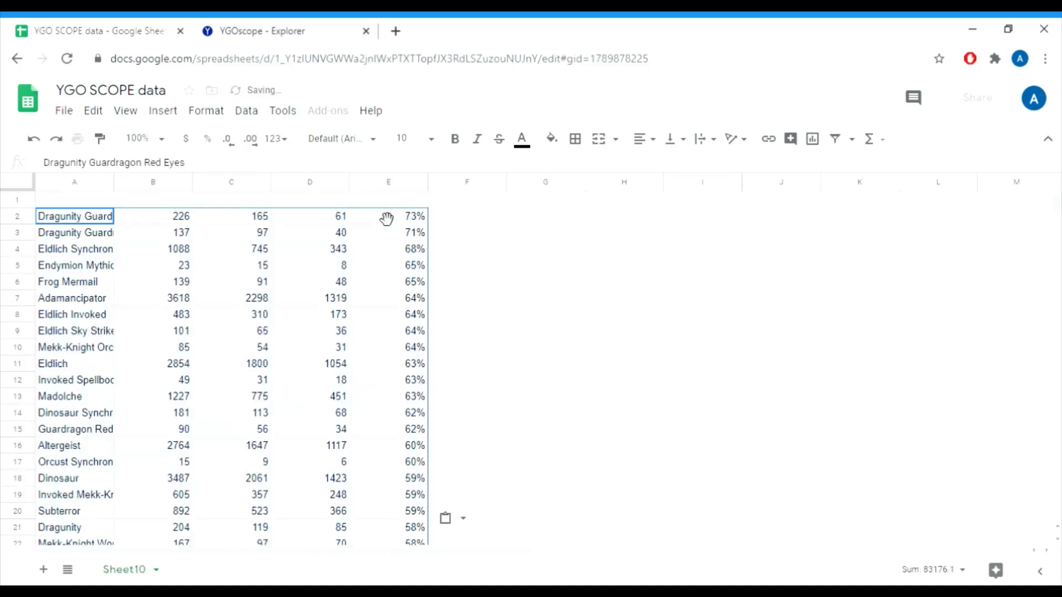
- Enter the headers "deck name" in A1 and "number of games" in B1
click(94, 200)
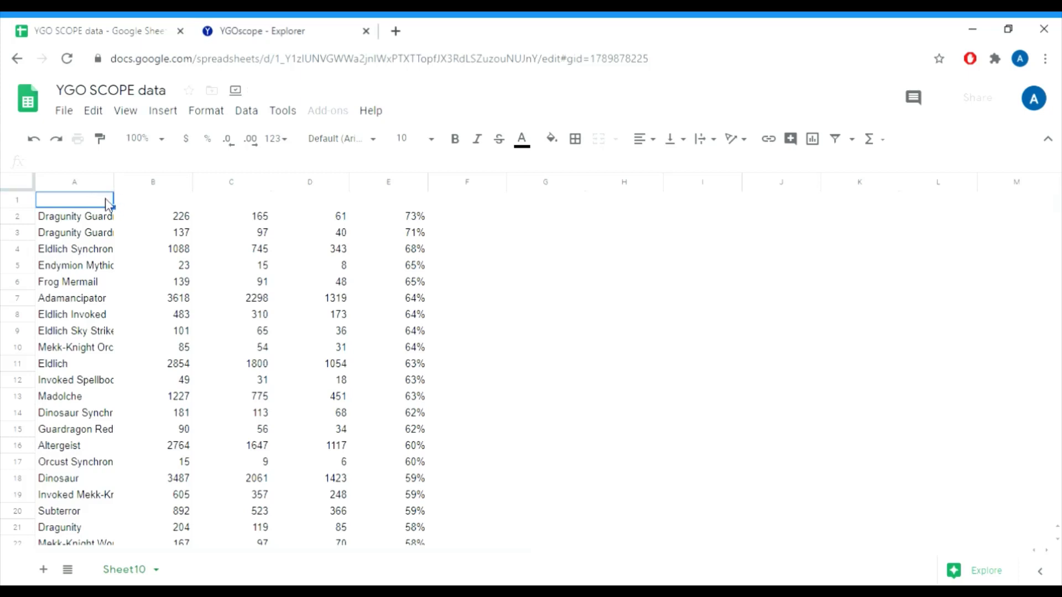
text(deck name)
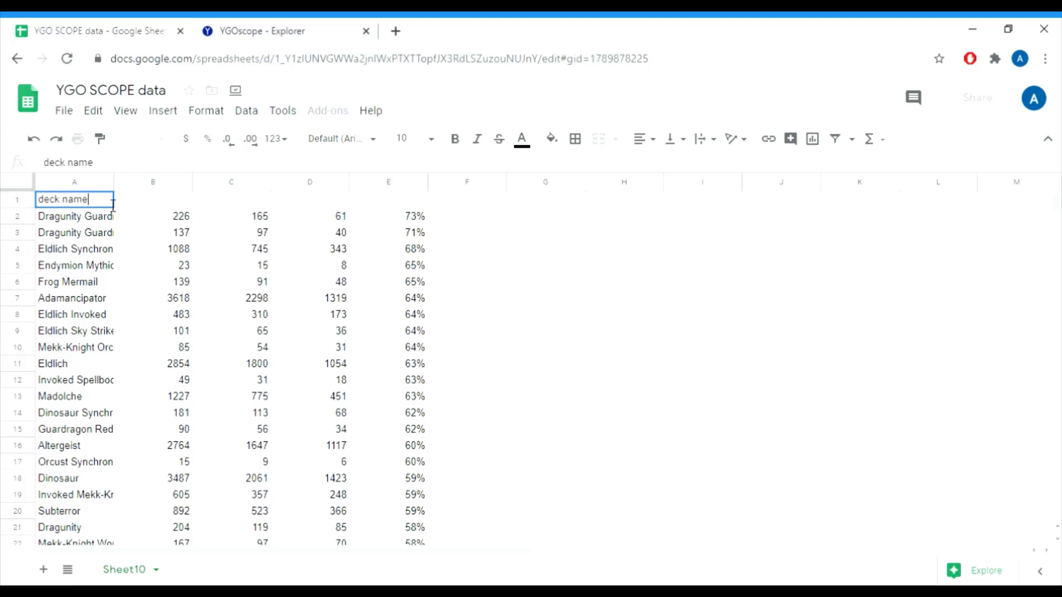
key(Return)
key(Up)
key(Right)
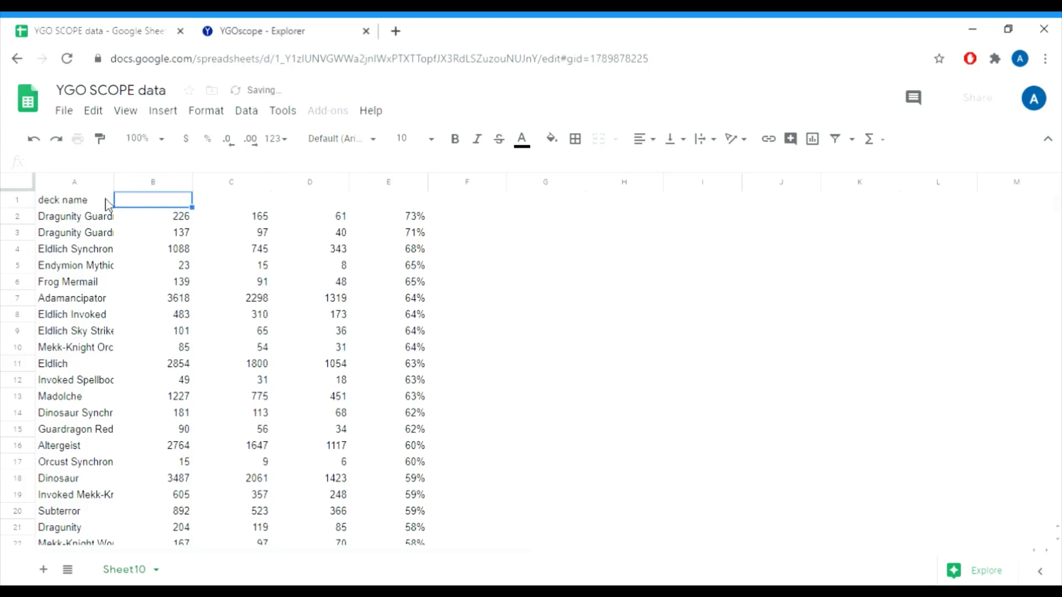
text(number og)
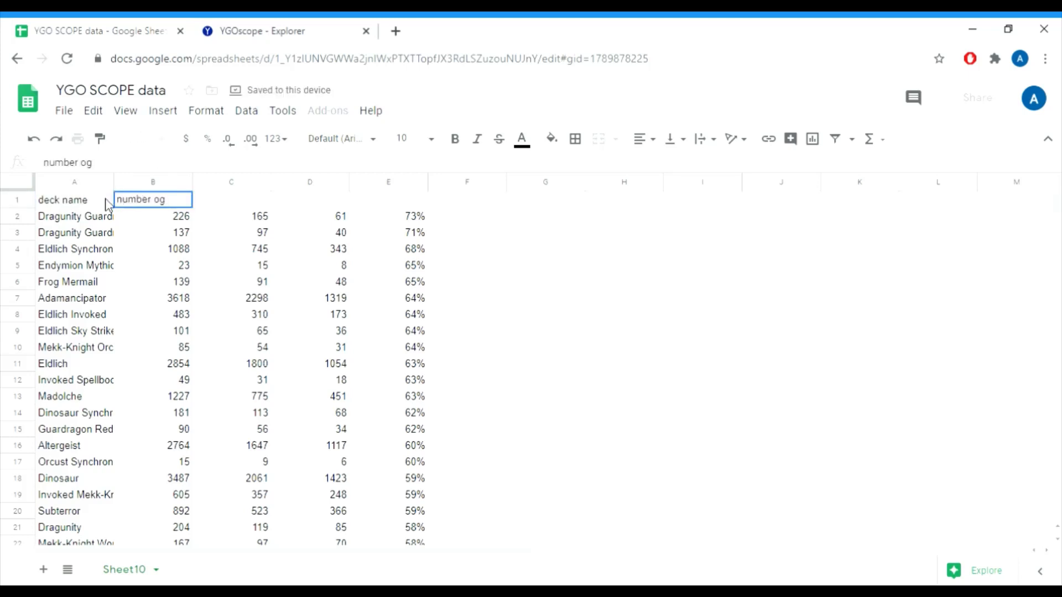
key(BackSpace)
text(f games)
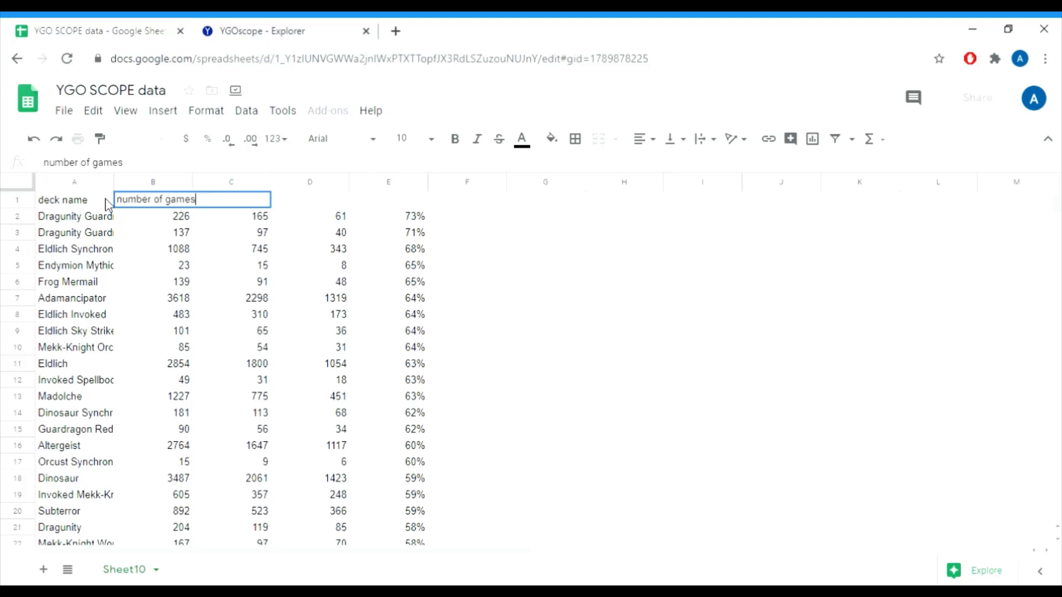
key(Tab)
- Enter the headers "wins", "loses" and "win and loss ratio" in cells C1 to E1
text(wins)
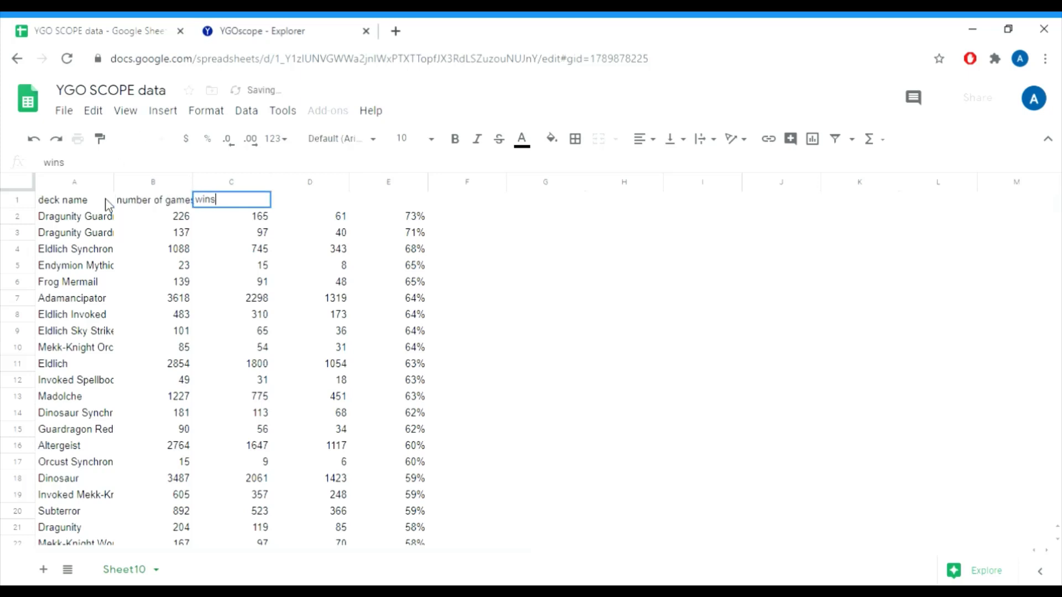
key(Tab)
text(loses)
key(Tab)
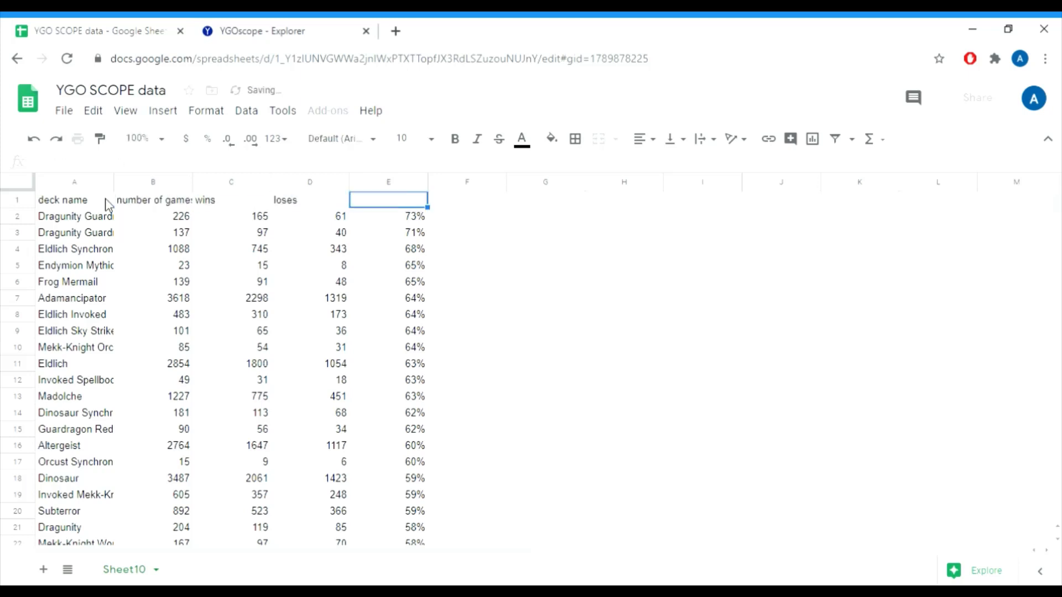
text(win and lose)
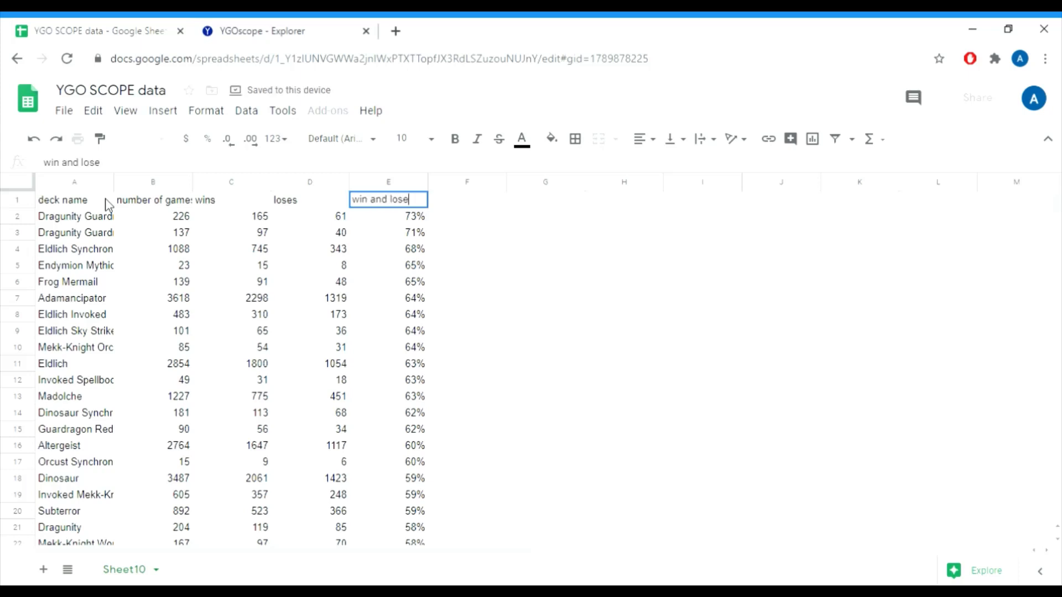
key(BackSpace)
key(BackSpace)
text(ss rat)
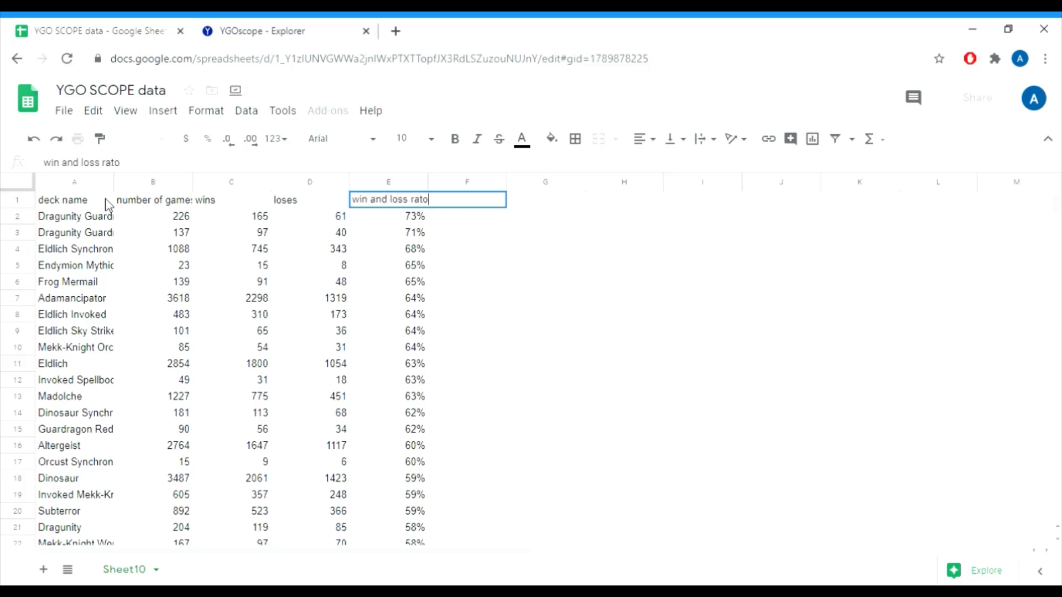
text(io)
key(Return)
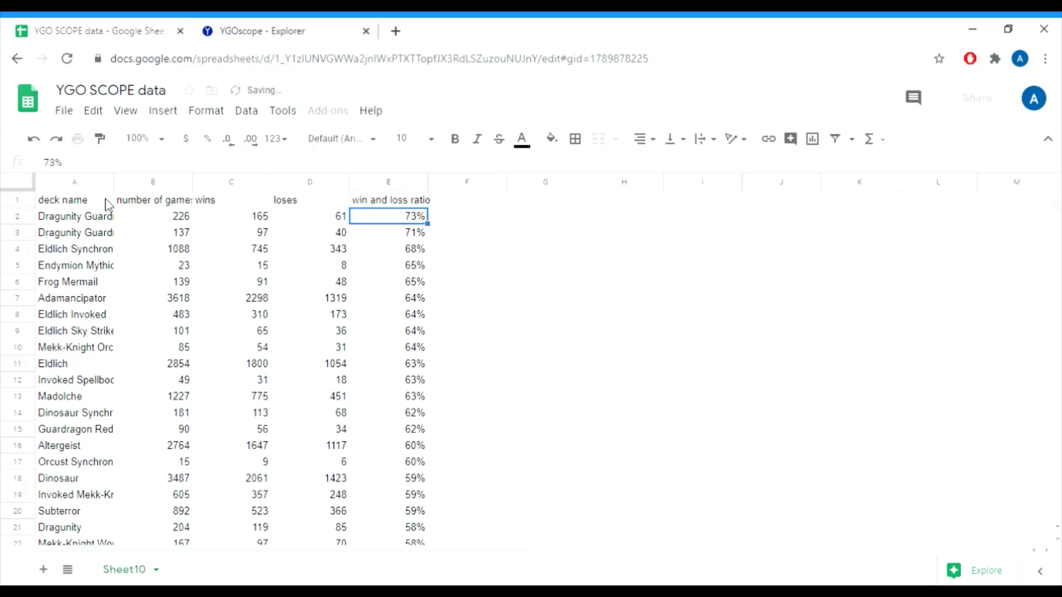
- Clear the pasted percentages in E2:E93 below the win and loss ratio header
click(257, 145)
key(ctrl+shift+Down)
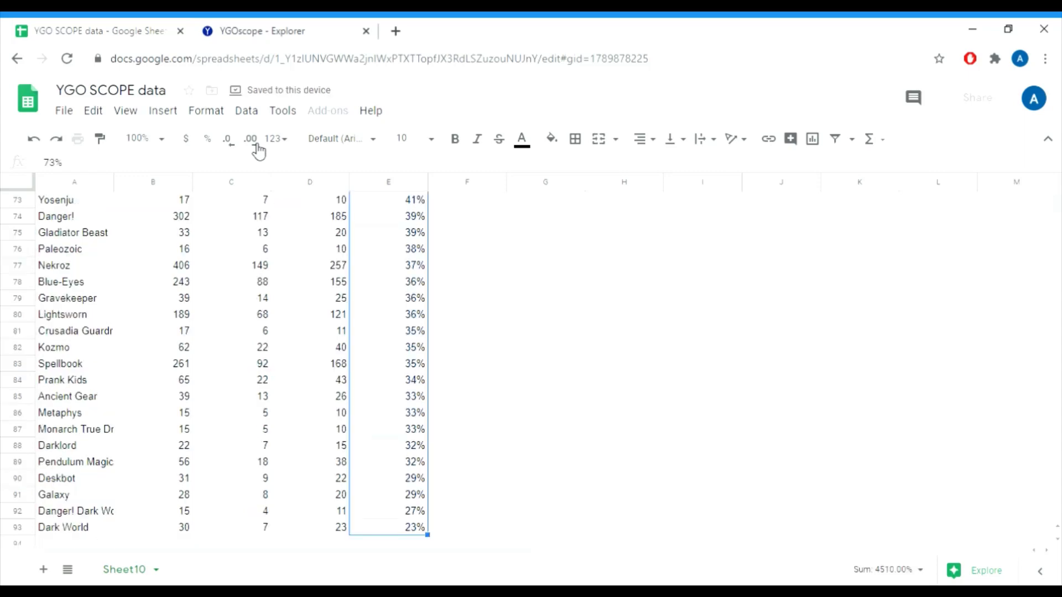
key(Delete)
key(ctrl+Up)
key(Down)
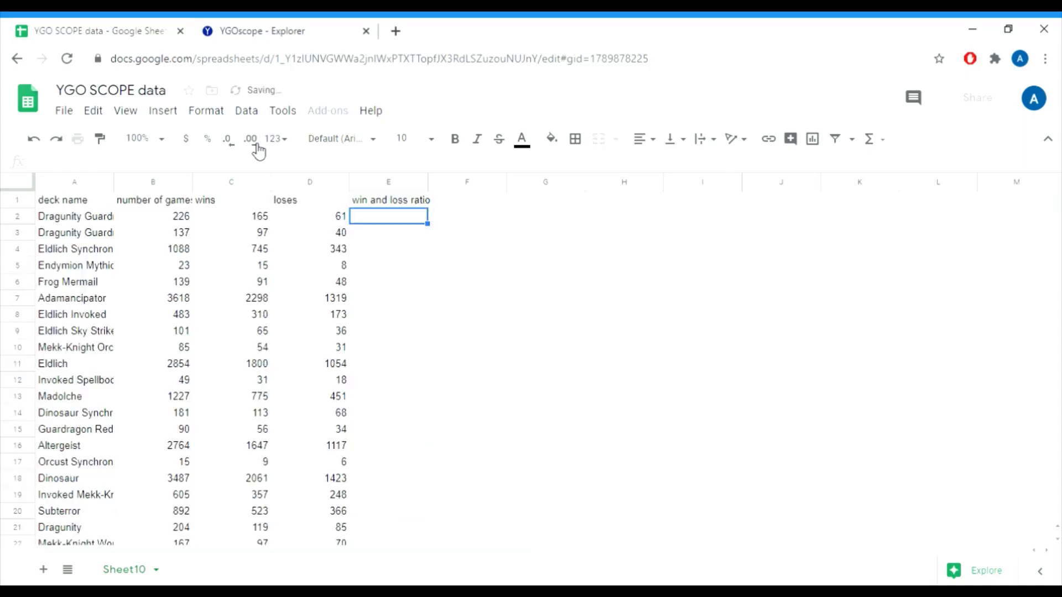
- Enter the formula =C2/B2 in cell E2 to divide wins by number of games
text(=)
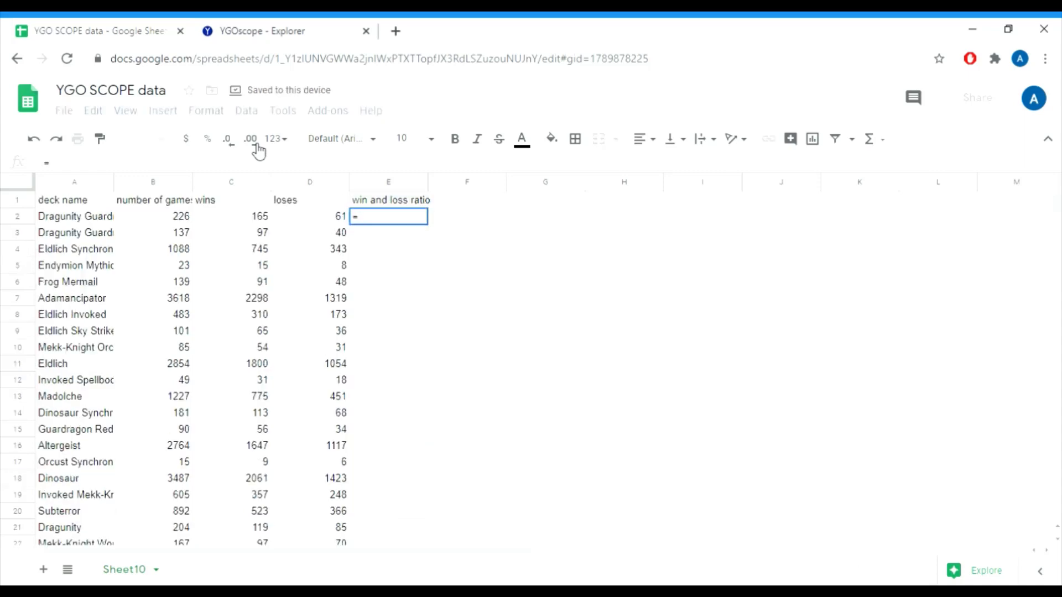
key(Left)
key(Left)
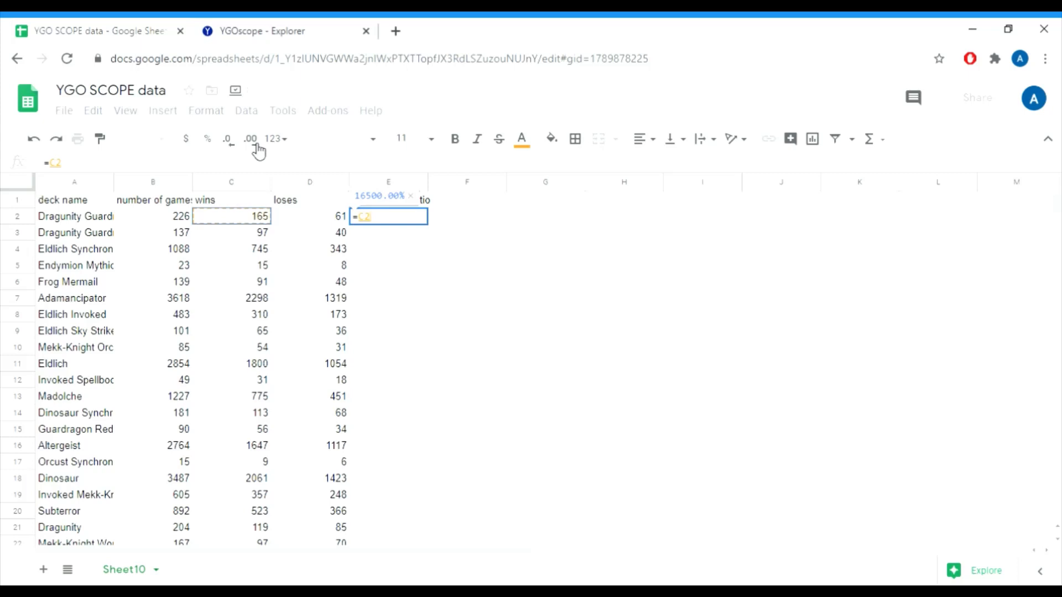
text(/)
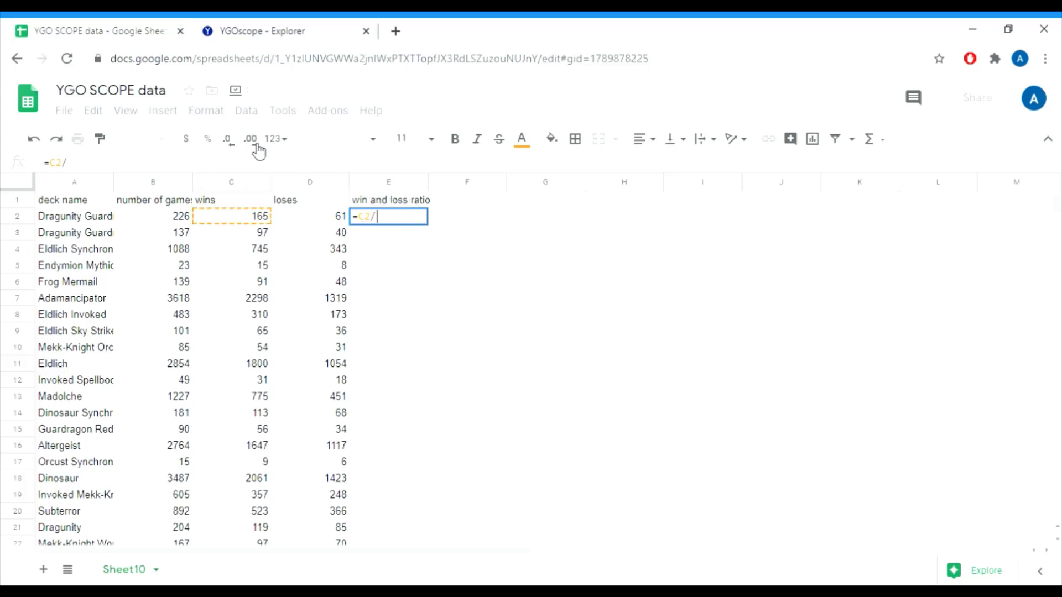
key(Left)
key(Left)
key(Left)
key(Return)
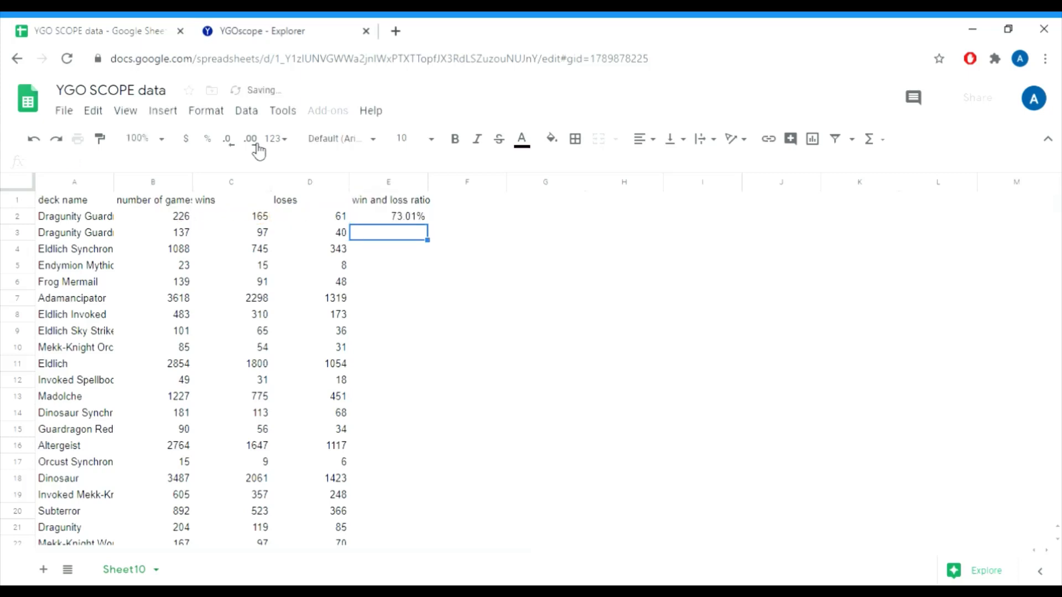
- Fill the ratio formula from E2 down column E to row 1000
key(Up)
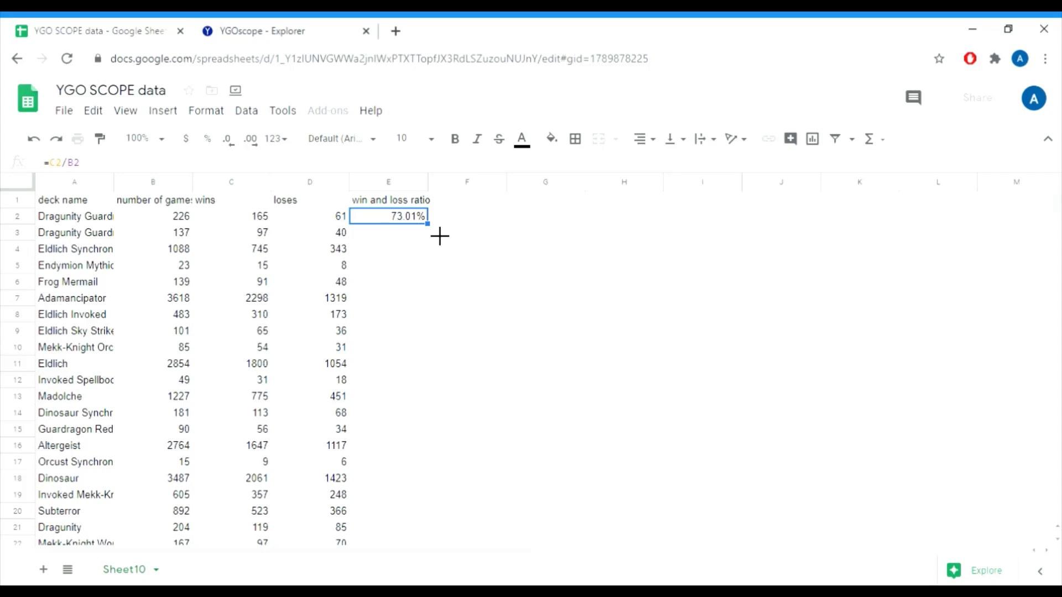
key(ctrl+shift+Down)
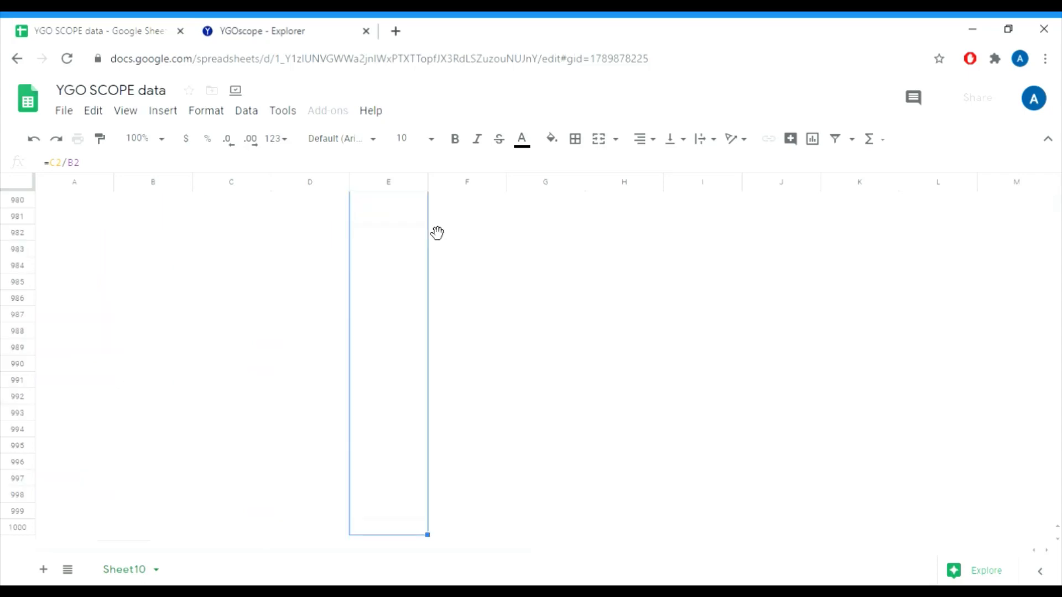
key(ctrl+Up)
key(Down)
key(shift+Down)
key(ctrl+shift+Down)
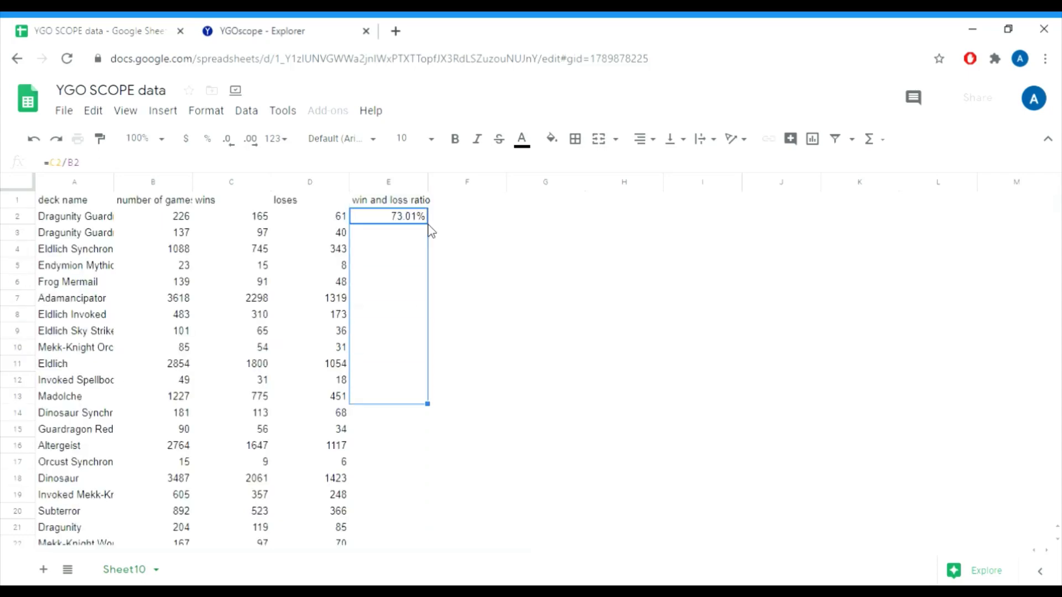
key(ctrl+d)
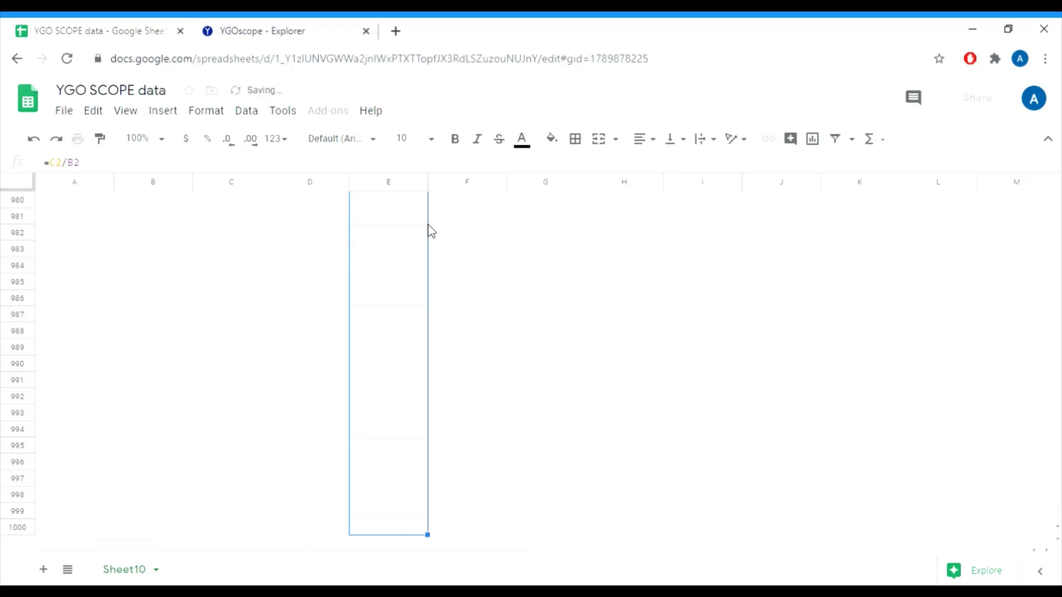
- Check the filled win and loss ratio formulas down column E past the last deck row
key(ctrl+Up)
key(Down)
key(Down)
key(Down)
key(Down)
key(Down)
key(Down)
key(Down)
key(Down)
key(Down)
key(Down)
key(Down)
key(Down)
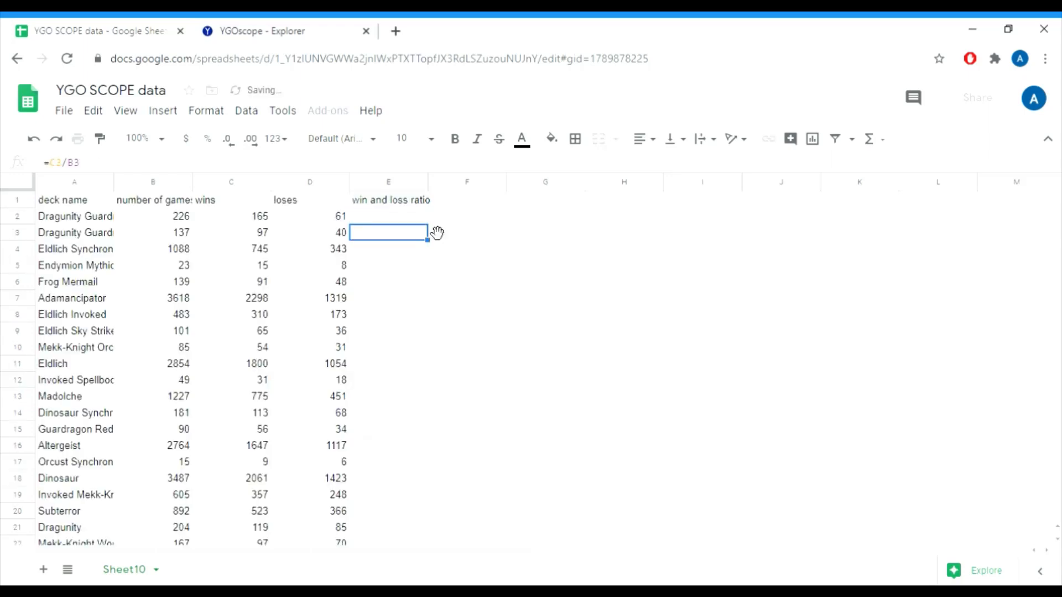
key(Down)
key(Down)
key(Down)
key(Down)
key(Down)
key(Down)
key(Down)
key(Down)
key(Down)
key(Down)
key(Down)
key(Down)
key(Down)
key(Down)
key(Down)
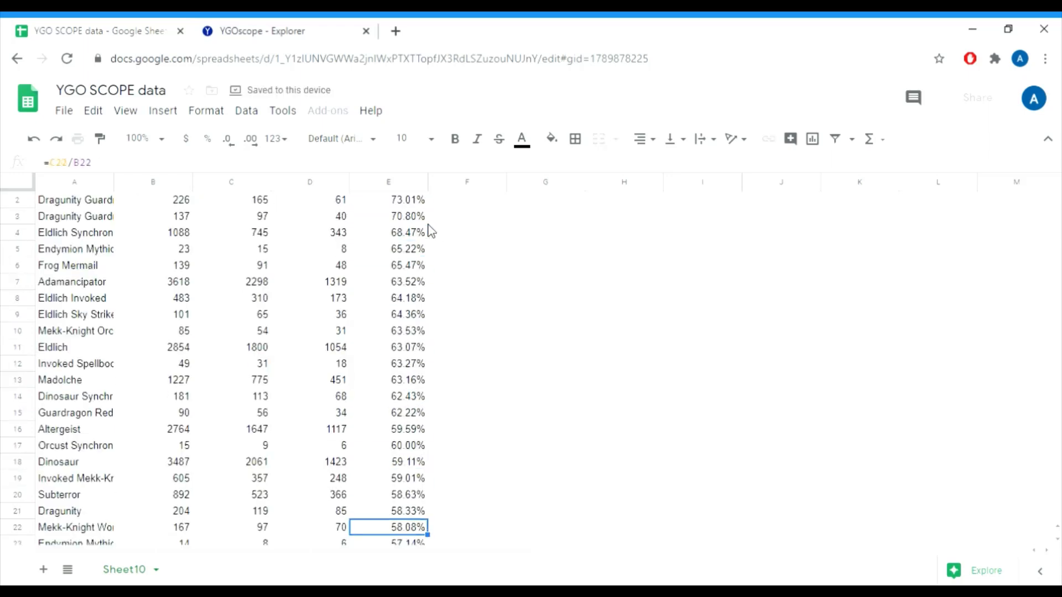
key(Down)
key(Down)
key(Down)
key(Down)
key(Down)
key(Down)
key(Down)
key(Down)
key(Down)
key(Down)
key(Down)
key(Down)
key(Down)
key(Down)
key(Down)
key(Down)
key(Down)
key(Down)
key(Down)
key(Down)
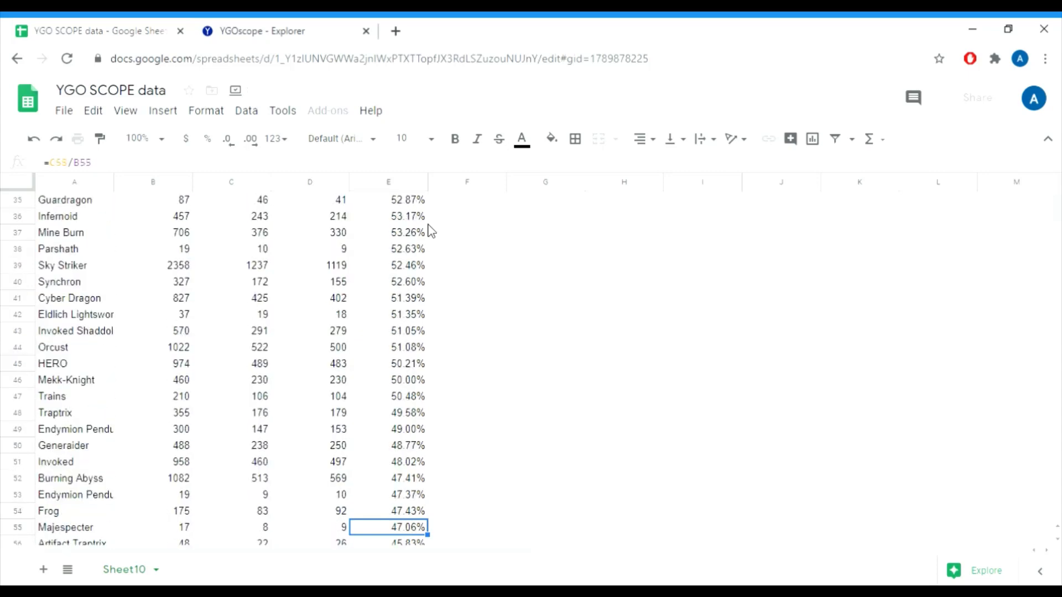
key(Down)
key(Down)
key(Down)
key(Down)
key(Down)
key(Down)
key(Down)
key(Down)
key(Down)
key(Down)
key(Down)
key(Down)
key(Down)
key(Down)
key(Down)
key(Down)
key(Down)
key(Down)
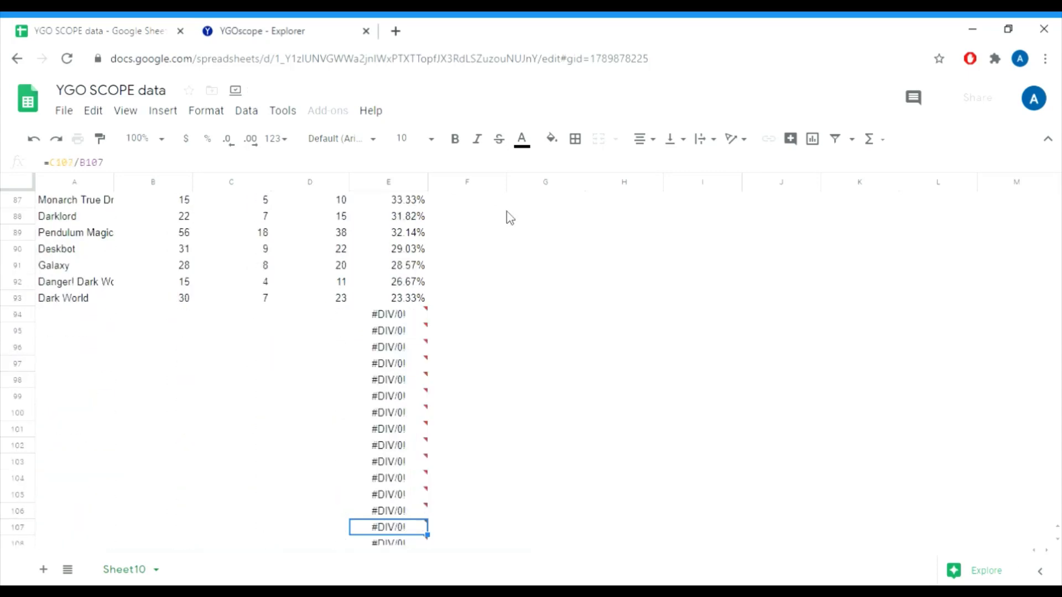
- Clear the surplus ratio formulas from E94 down to E1000, below the last deck row
click(408, 319)
key(ctrl+shift+Down)
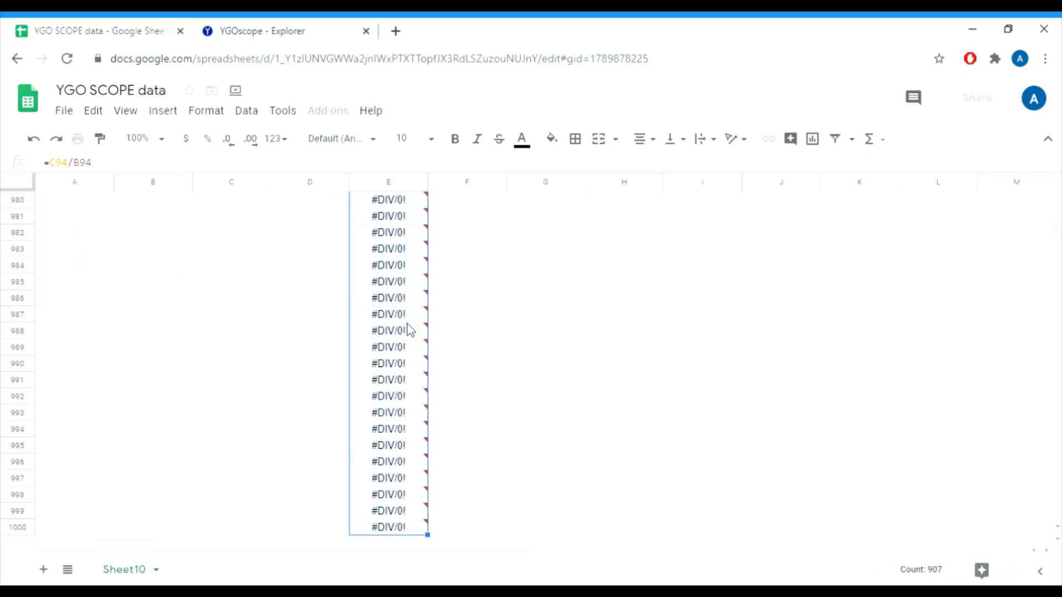
key(Delete)
- Review the win and loss ratios from the last deck rows back up to row 2, including its number of games
key(Up)
key(Up)
key(Up)
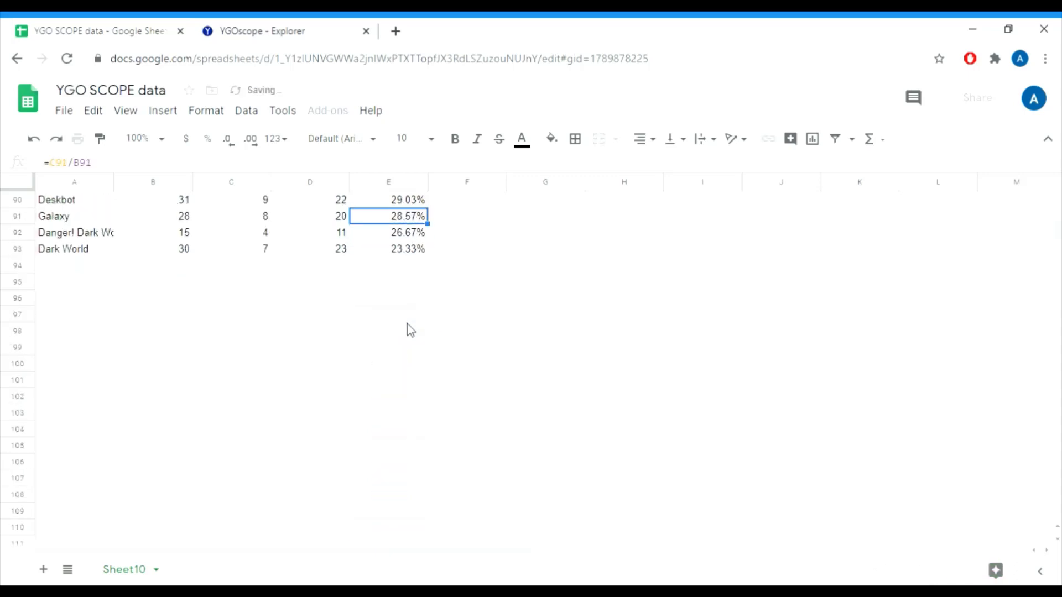
key(Up)
key(Up)
key(Up)
key(Up)
key(Up)
key(Up)
key(Up)
key(Up)
key(Up)
key(Up)
key(Up)
key(Up)
key(Up)
key(Up)
key(Up)
key(Up)
key(Up)
key(Up)
key(Up)
key(Up)
key(Up)
key(Up)
key(Up)
key(Up)
key(Up)
key(Up)
key(Up)
key(Up)
key(Up)
key(Up)
key(Up)
key(Up)
key(Up)
key(Up)
key(Up)
key(Up)
key(Up)
key(Up)
key(Up)
key(Up)
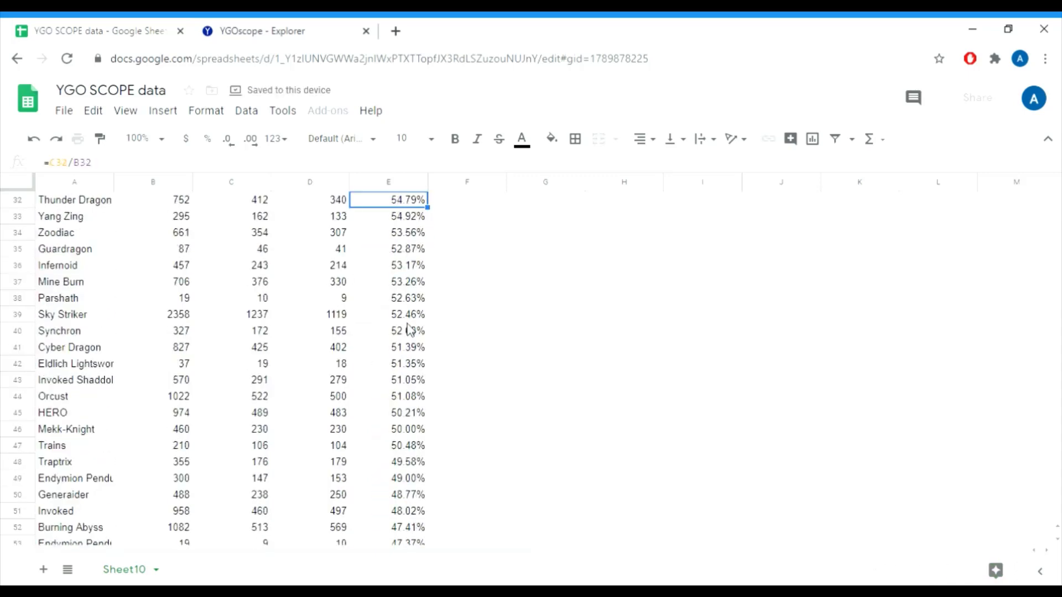
key(Right)
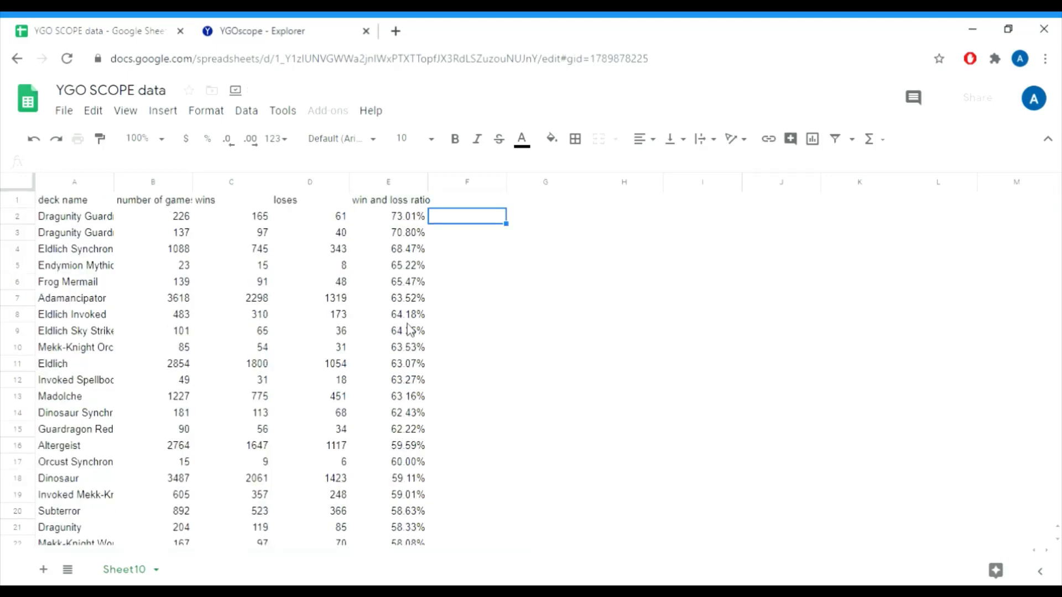
key(Right)
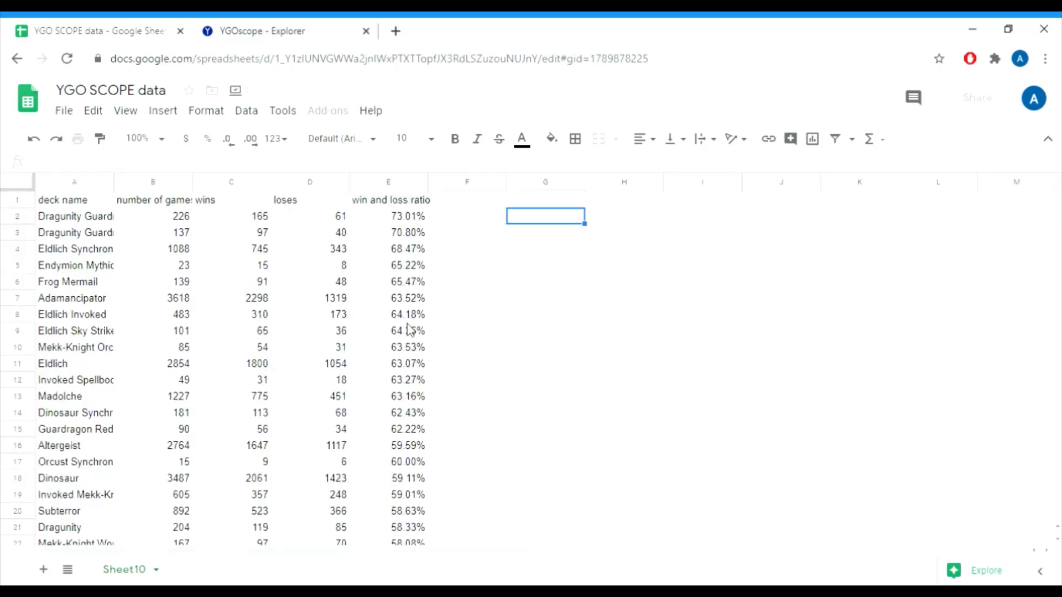
key(Left)
key(Left)
key(Left)
key(Left)
key(Left)
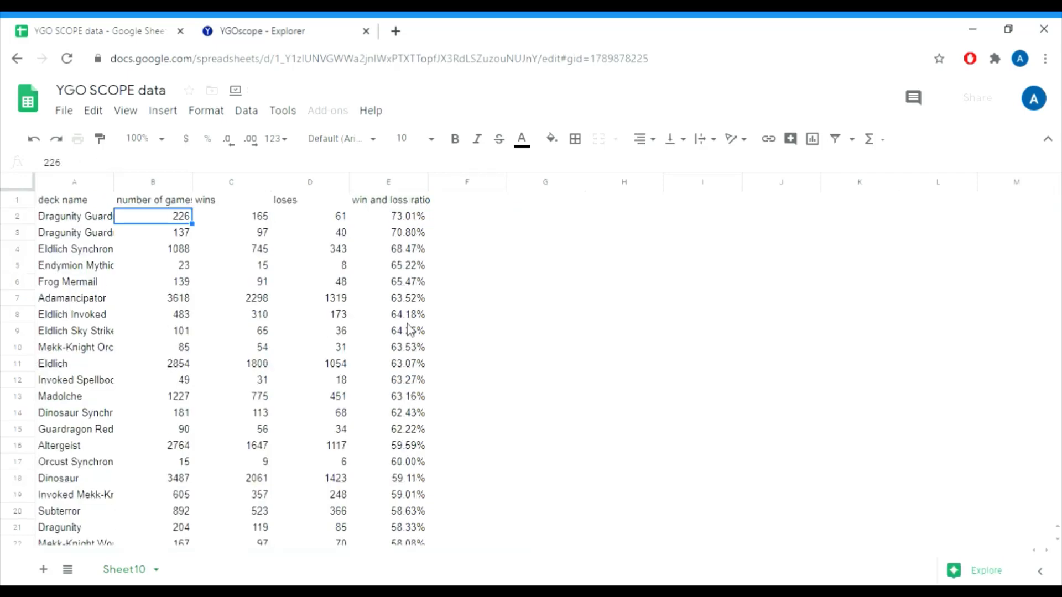
- Enter the label "average" in cell H2, beside the deck table
key(Right)
key(Right)
key(Right)
key(Right)
key(Right)
key(Right)
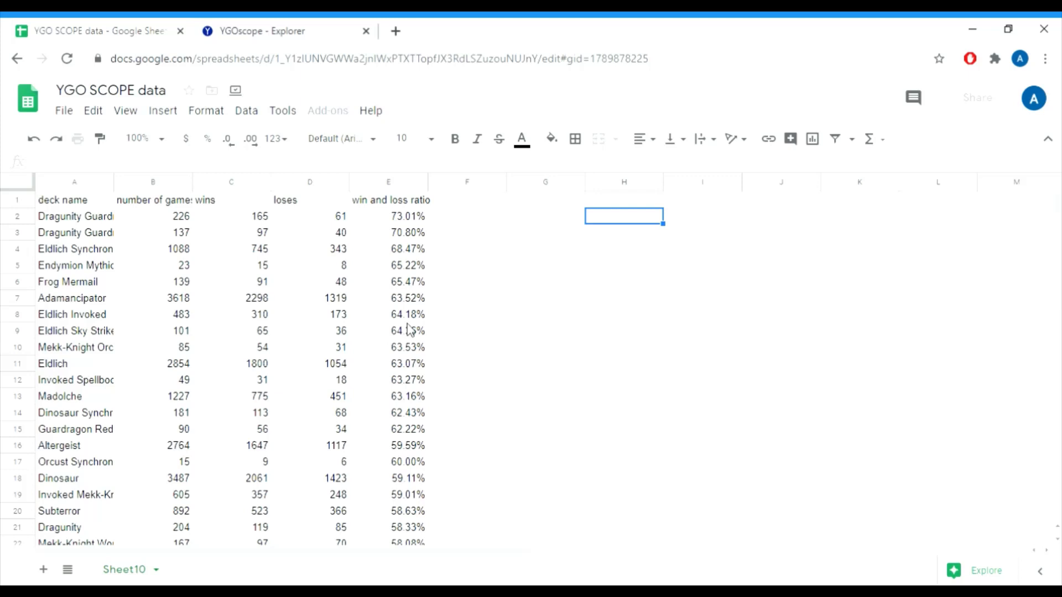
text(average)
key(Return)
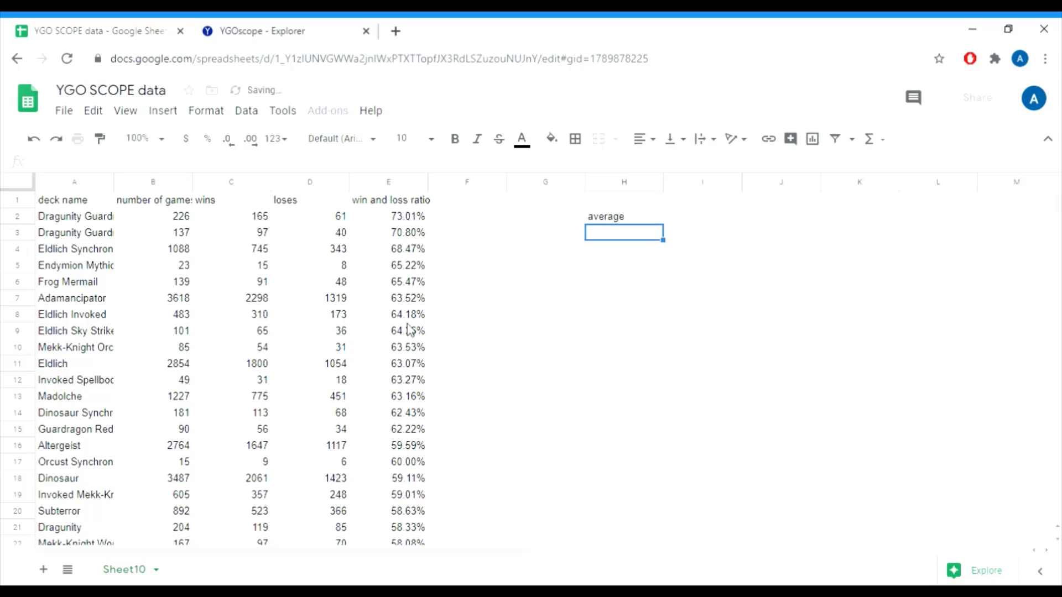
- Calculate the average number of games in I2 with the AVERAGE function over column B
key(Up)
key(Right)
text(=average()
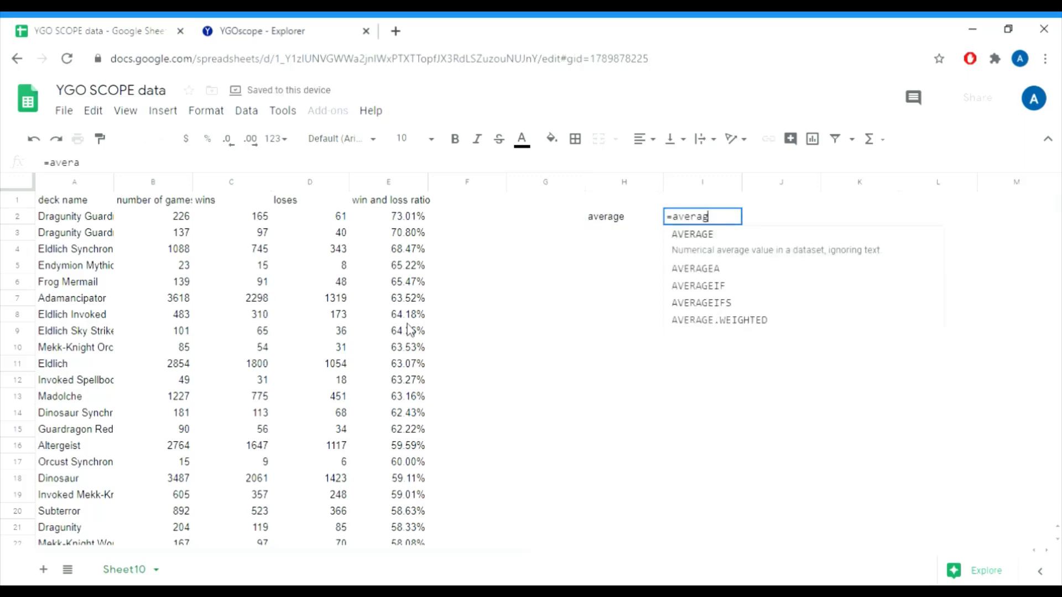
key(Left)
key(Left)
key(Left)
key(Left)
key(Left)
key(Left)
key(Left)
key(Left)
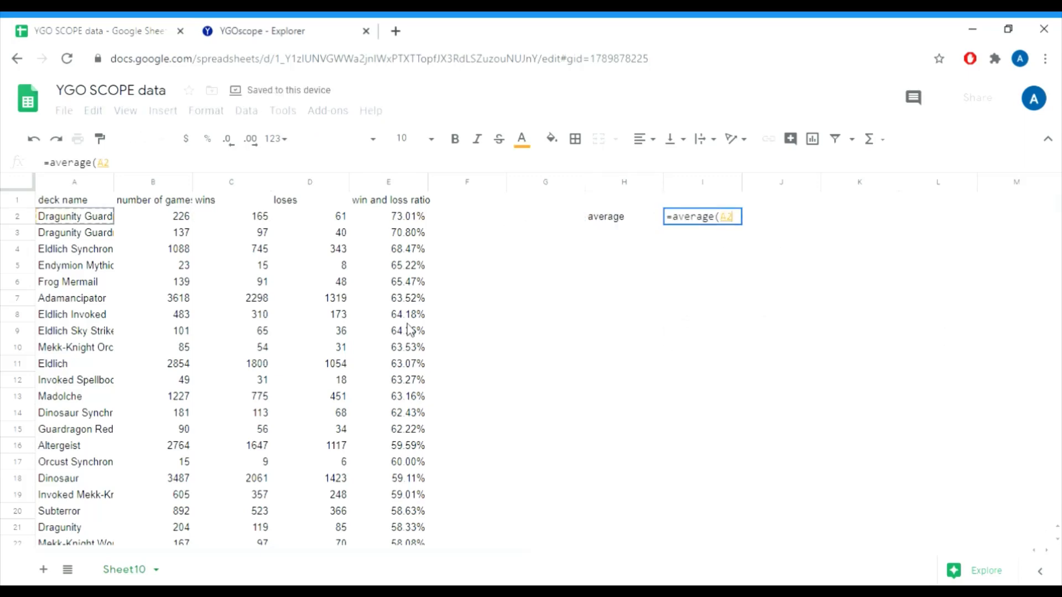
key(Right)
click(171, 183)
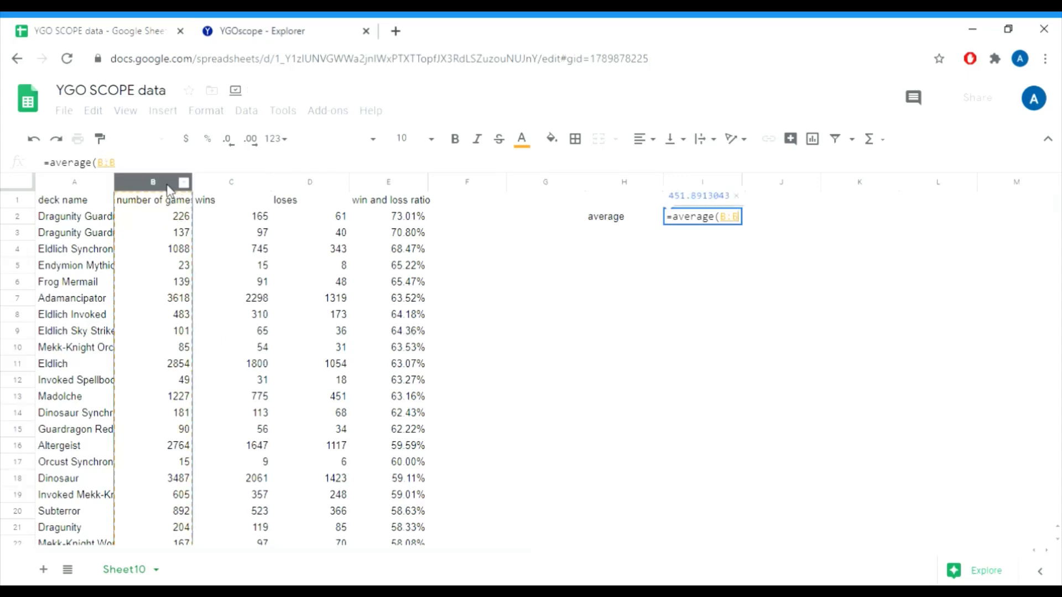
key(Return)
- Enter the label "stdev" in cell H3, below the average label
key(Left)
text(stdev)
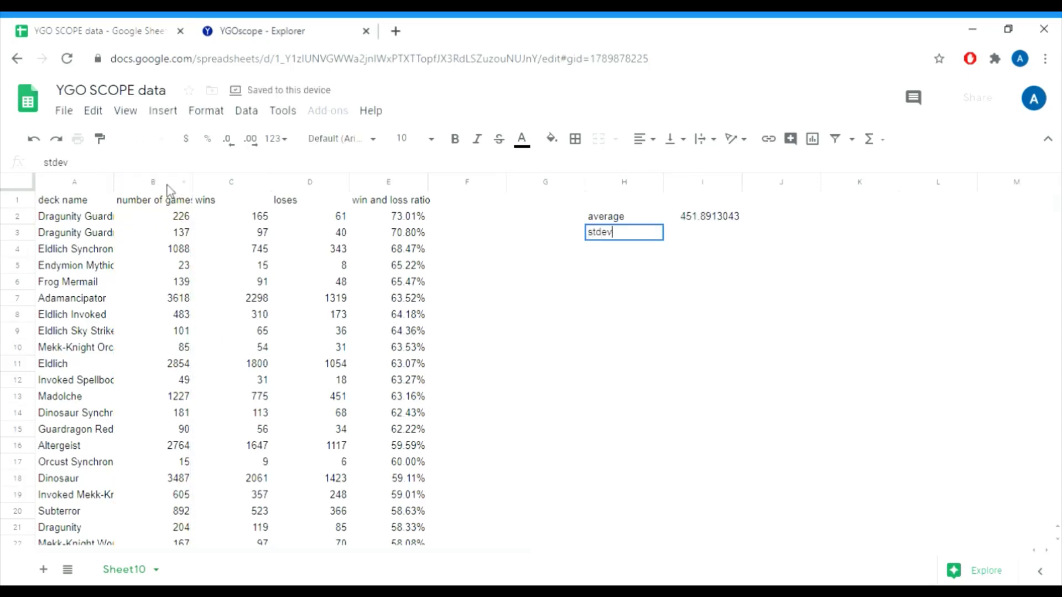
key(Return)
- Calculate the standard deviation of the number of games in I3 with the STDEV function over B2:B93
key(Up)
key(Right)
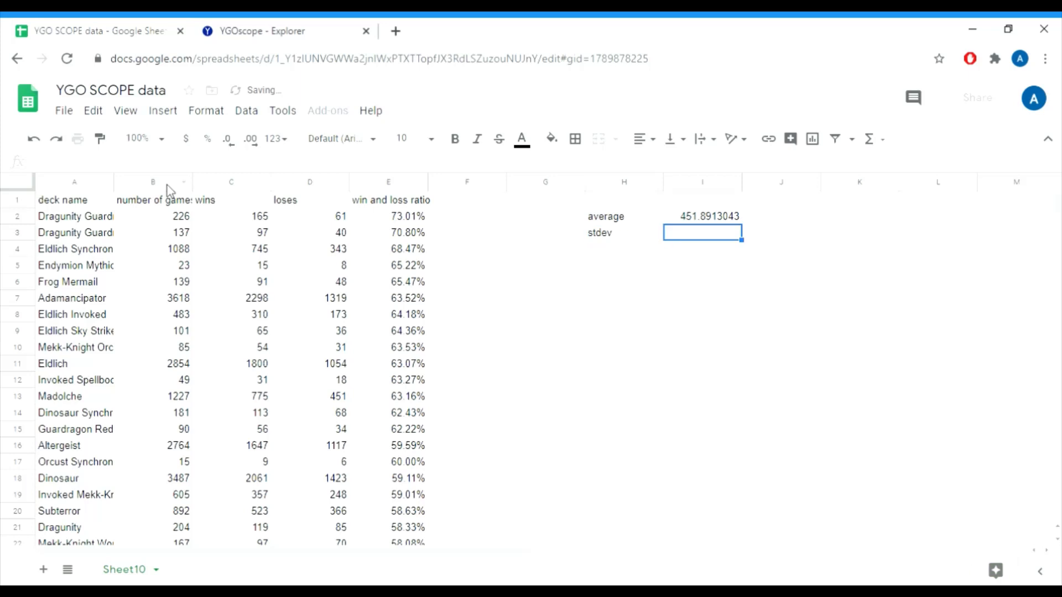
text(=styd)
key(BackSpace)
key(BackSpace)
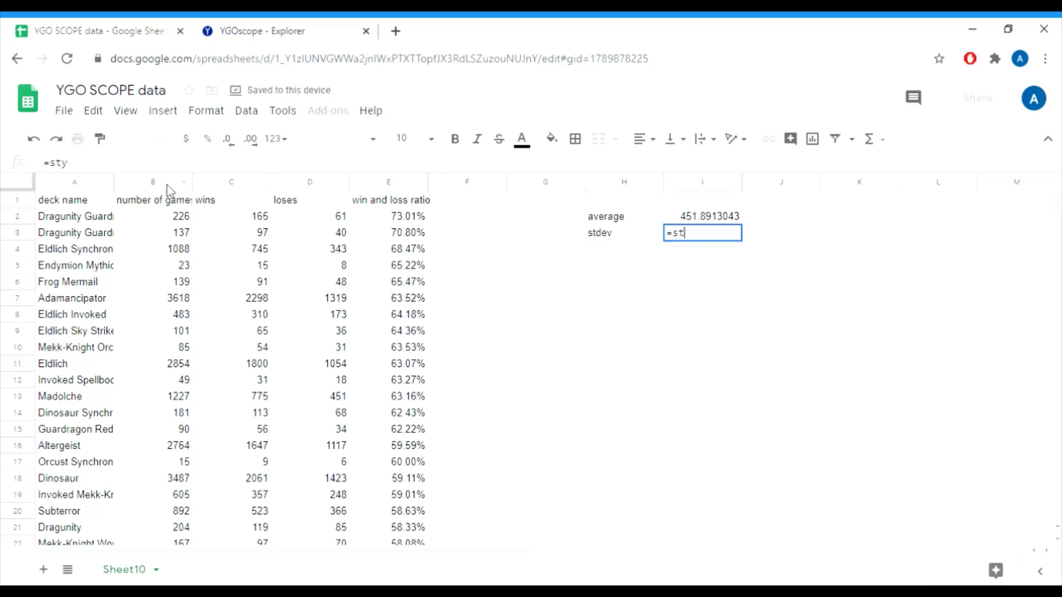
text(dev()
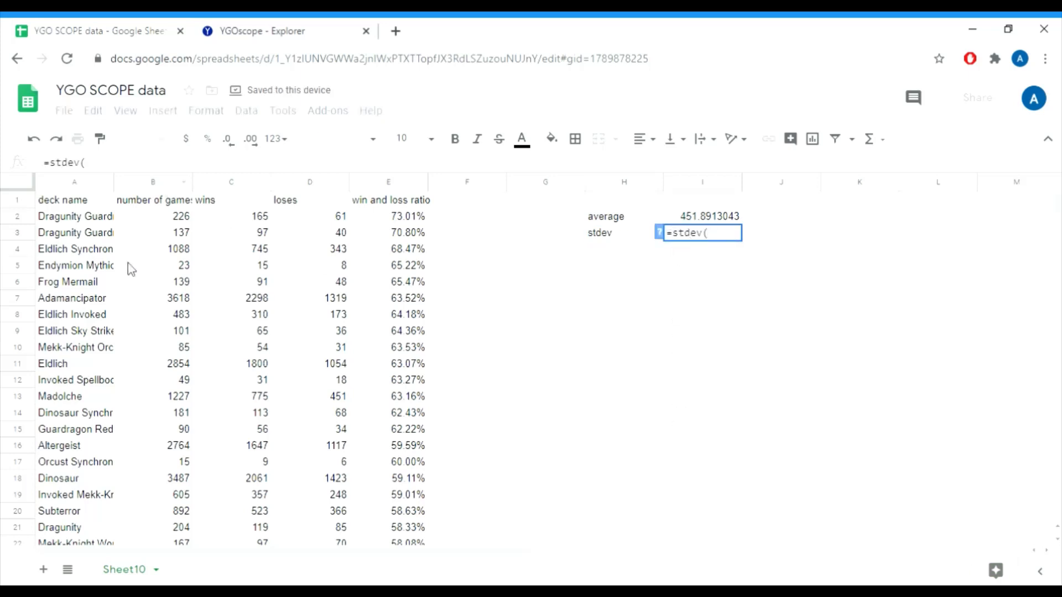
click(172, 220)
key(ctrl+shift+Down)
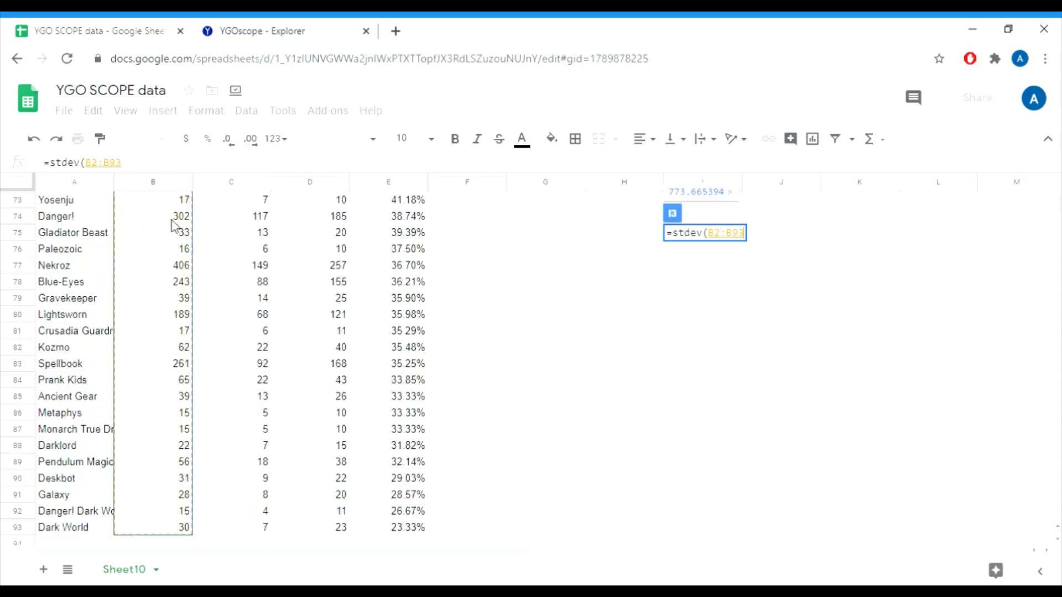
key(Return)
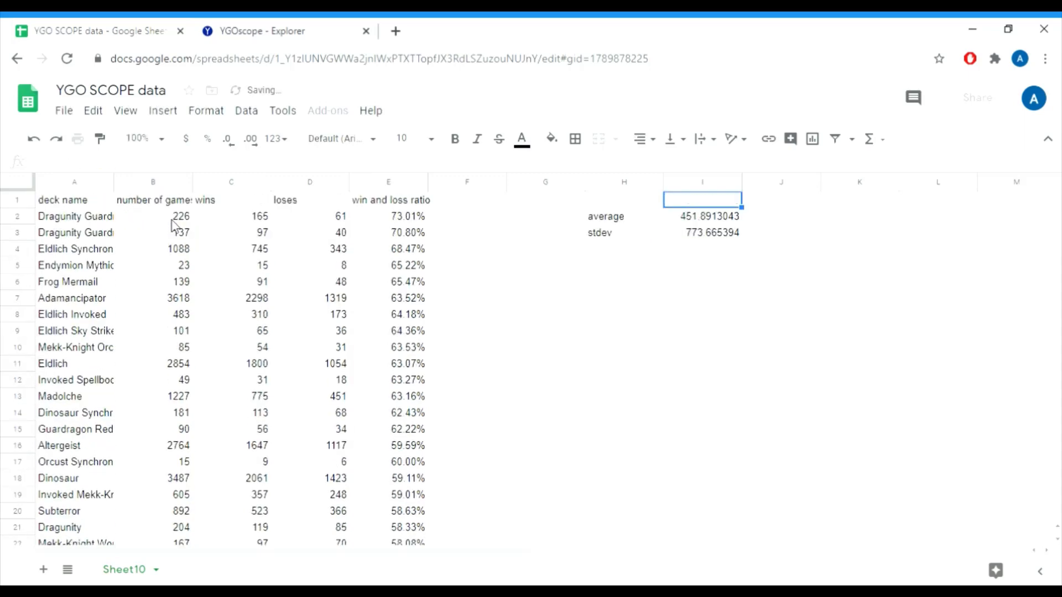
- Add the column header "z score (games played)" in cell F1
key(Down)
key(Down)
key(Left)
key(Left)
key(Left)
key(Up)
key(Up)
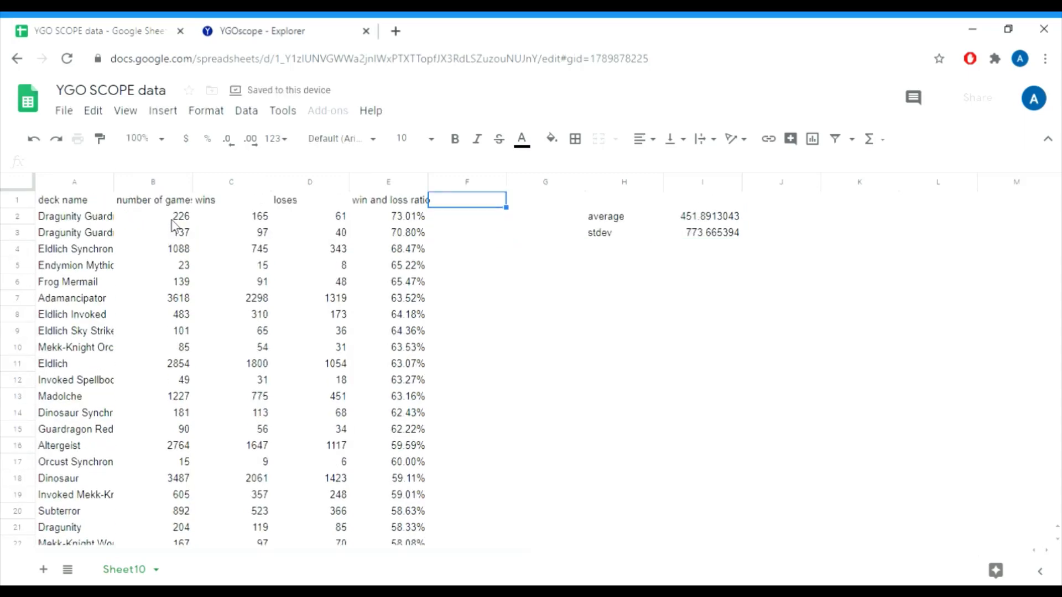
text(z sc)
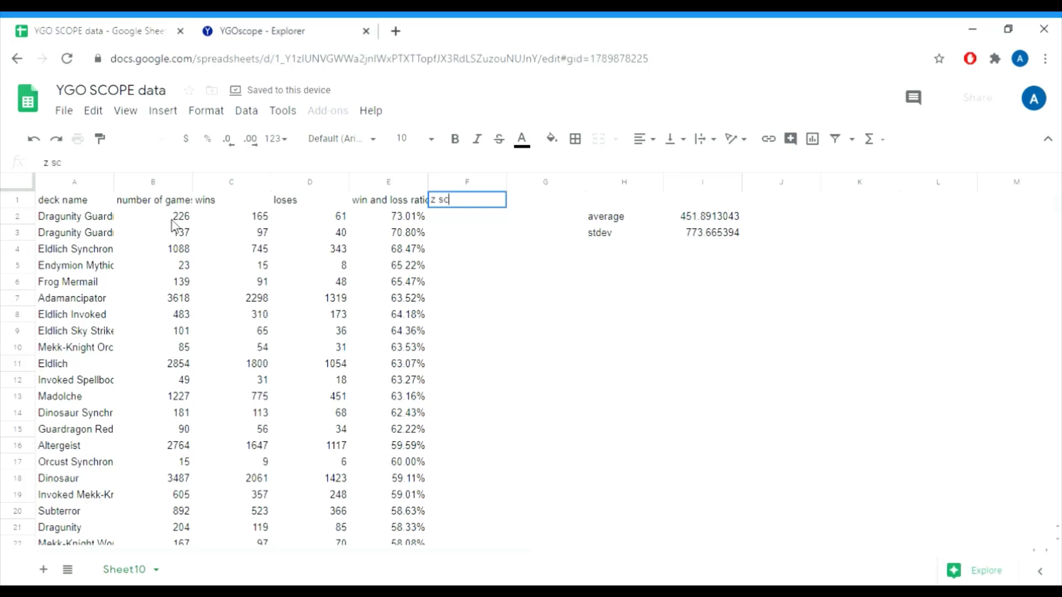
text(ore ()
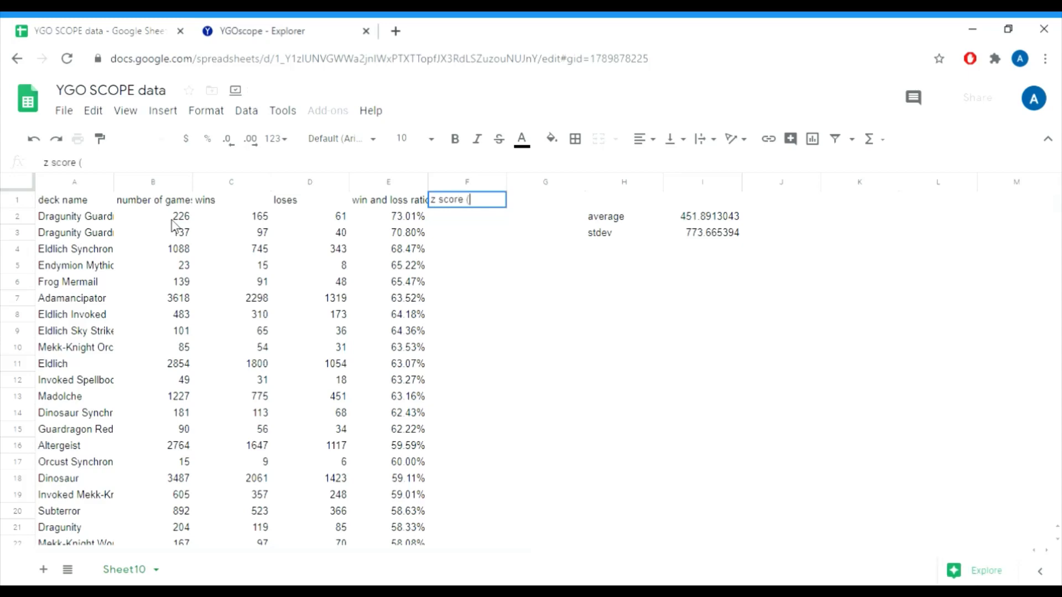
text(games played)
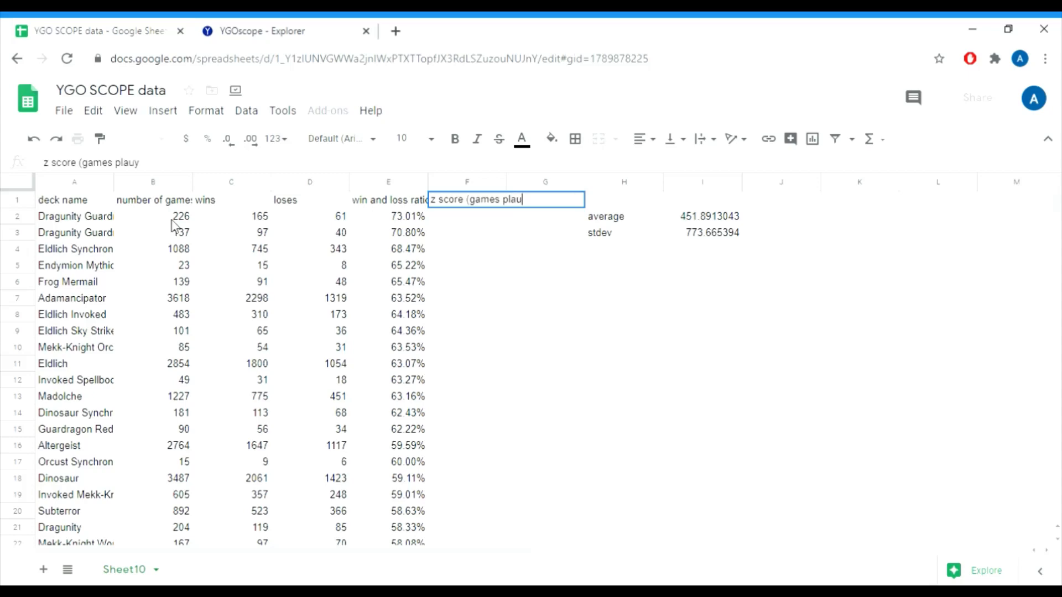
text())
key(Return)
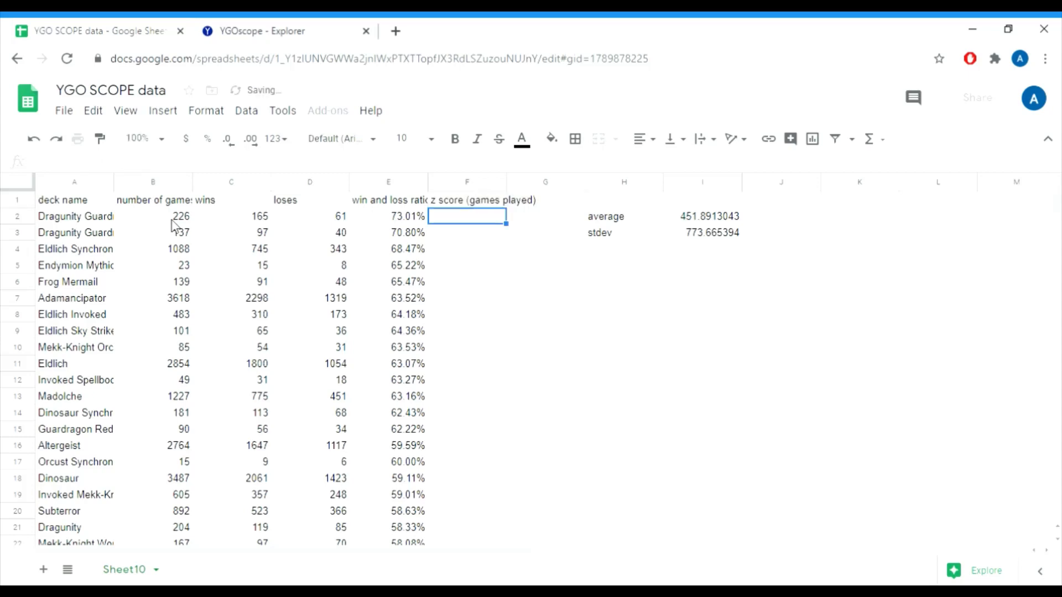
- Enter the z score formula =(B2-I2)/I3 in cell F2
text(=()
key(Left)
key(Left)
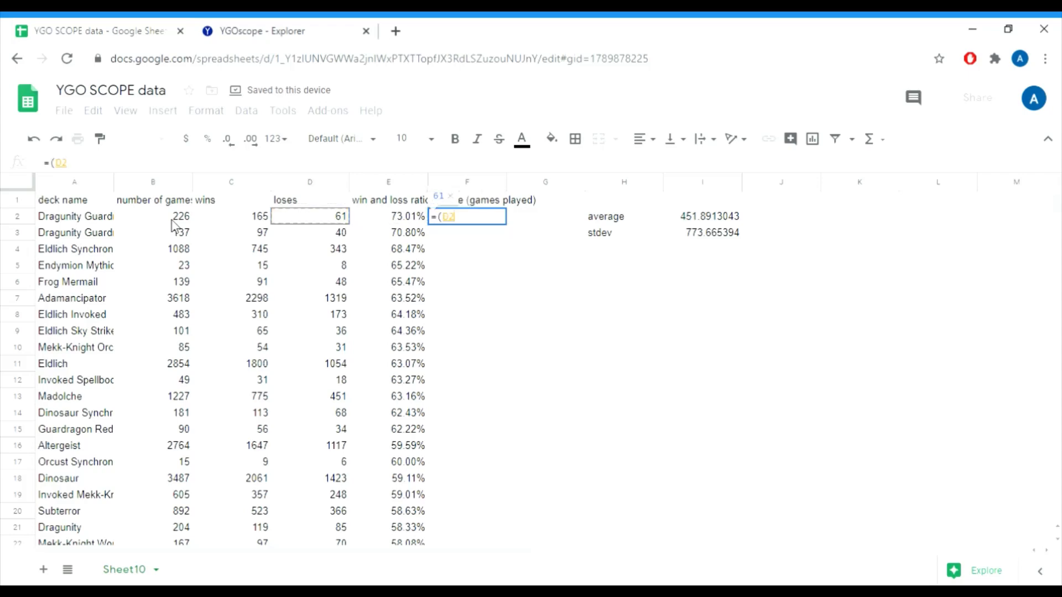
key(Left)
key(Left)
text(-I2)
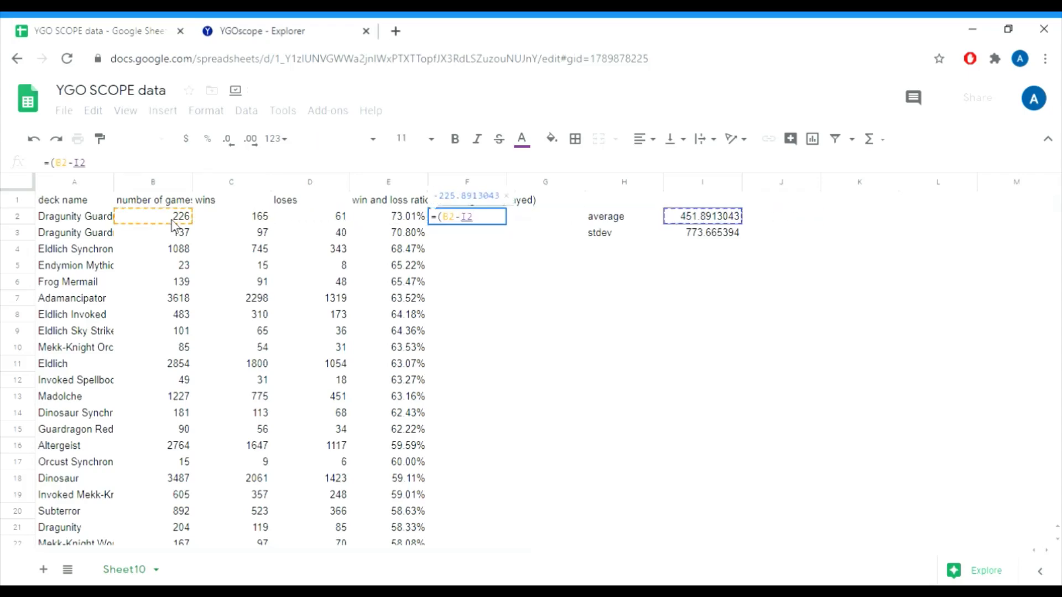
text()/I3)
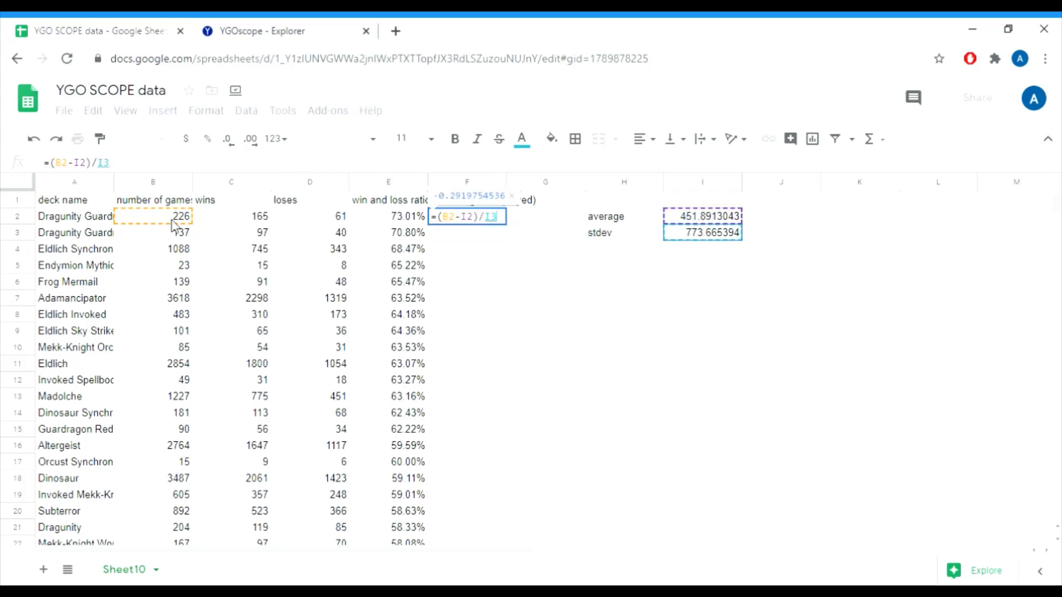
key(Return)
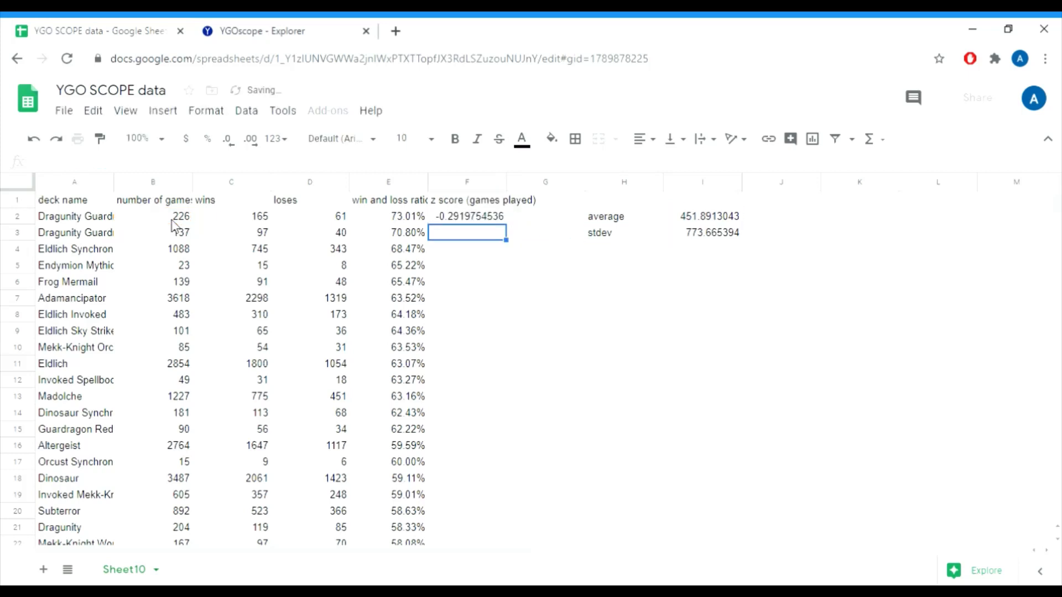
- Lock the average and stdev rows in F2's formula as =(B2-I$2)/I$3 and fill it down to F93
key(Up)
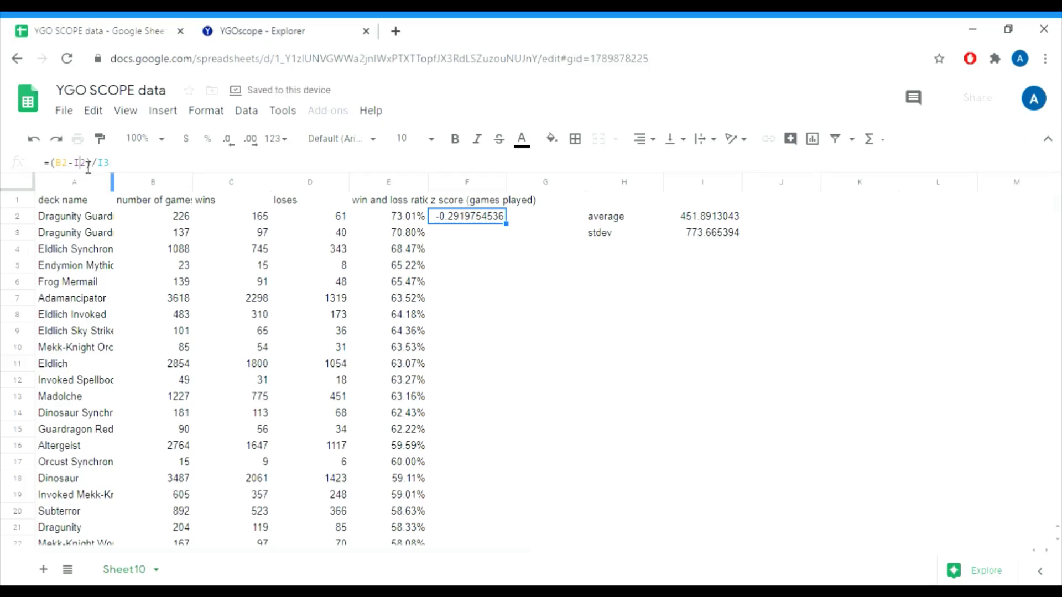
click(81, 163)
text($)
key(Right)
key(Right)
key(Right)
key(Right)
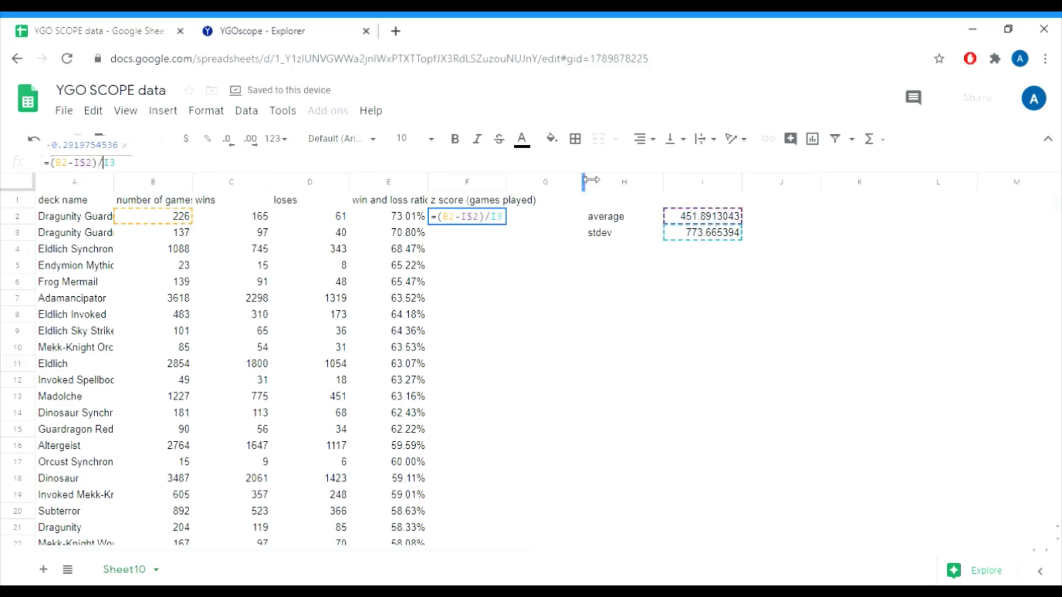
text($)
key(Return)
key(Up)
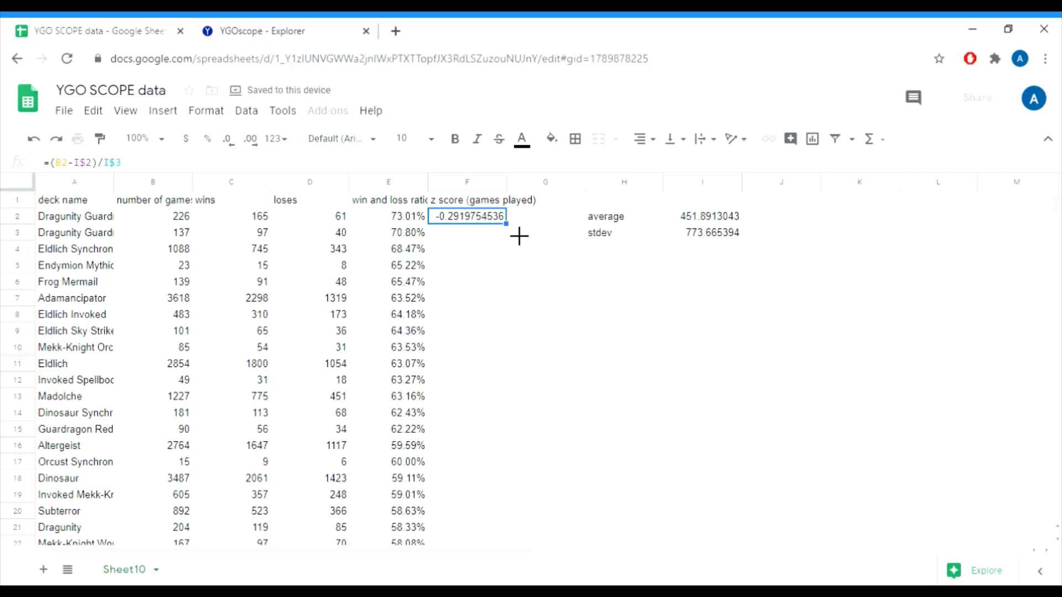
double_click(507, 225)
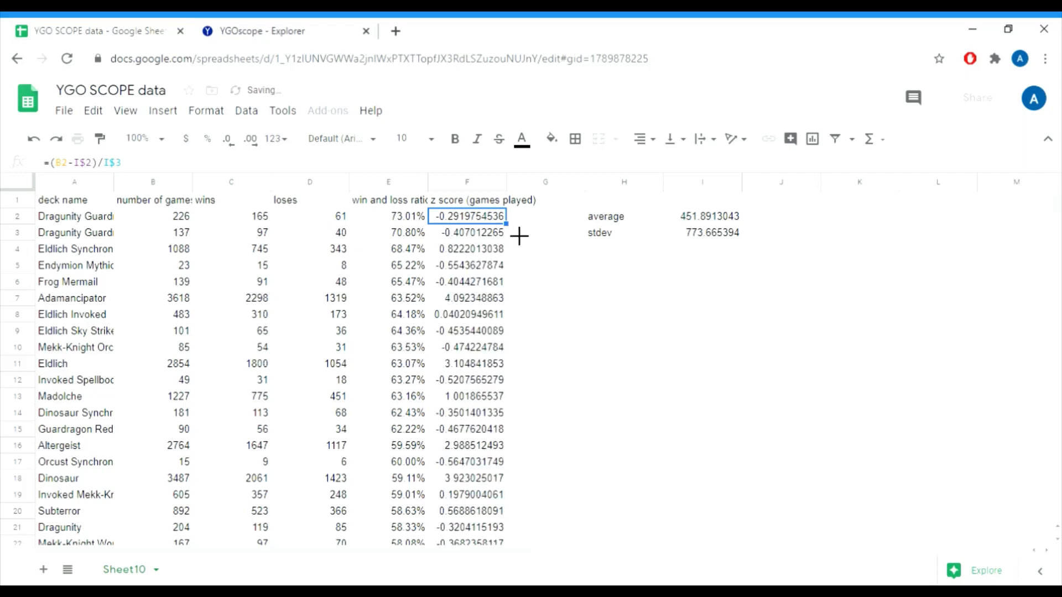
- Format the z scores in F2:F93 to show two decimal places
key(ctrl+shift+Down)
click(250, 140)
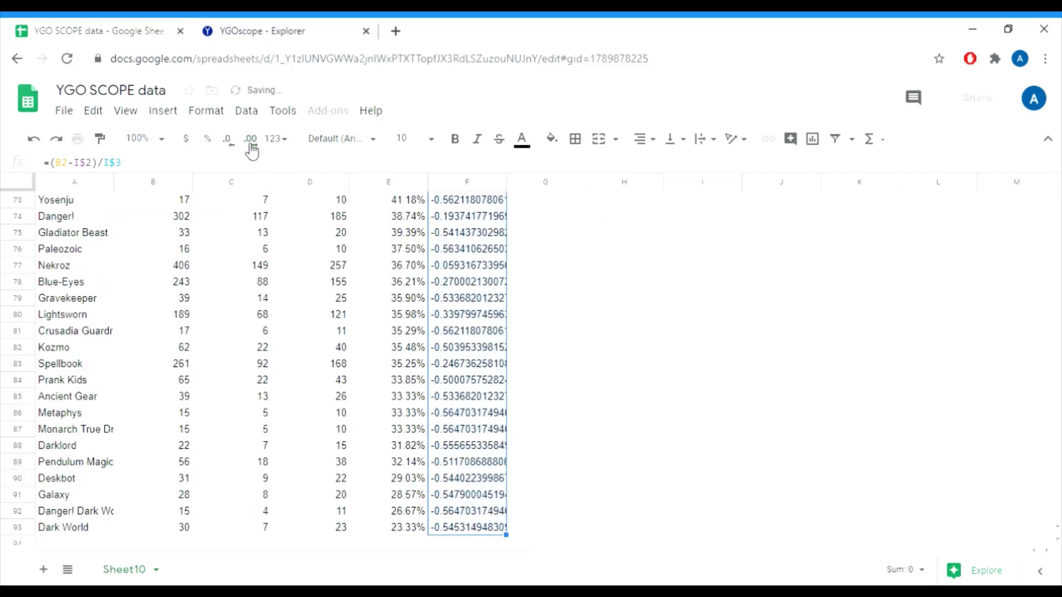
click(237, 145)
click(237, 145)
click(237, 145)
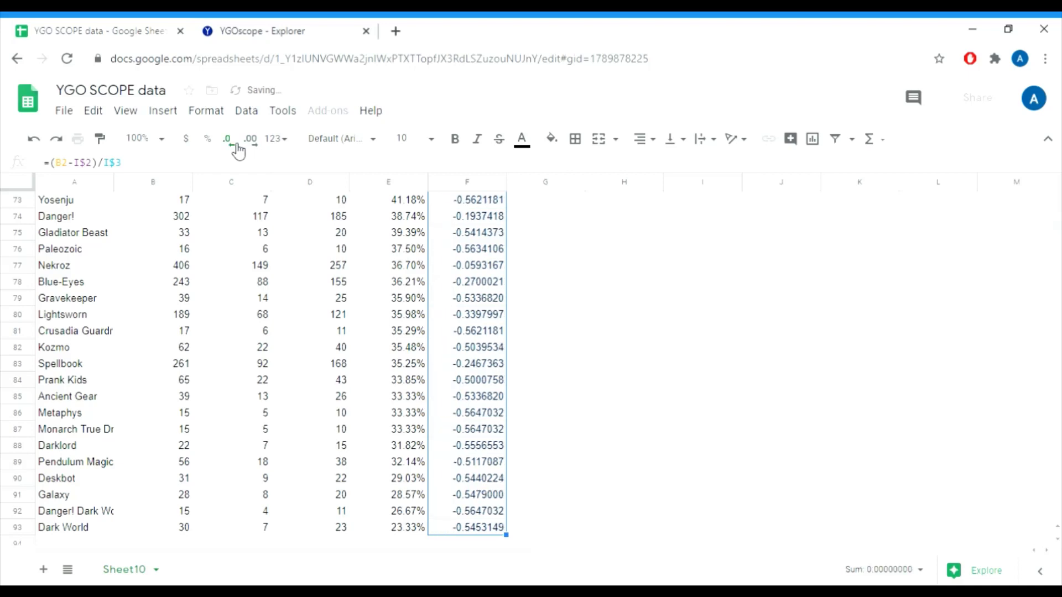
click(238, 145)
click(237, 145)
click(237, 145)
click(238, 145)
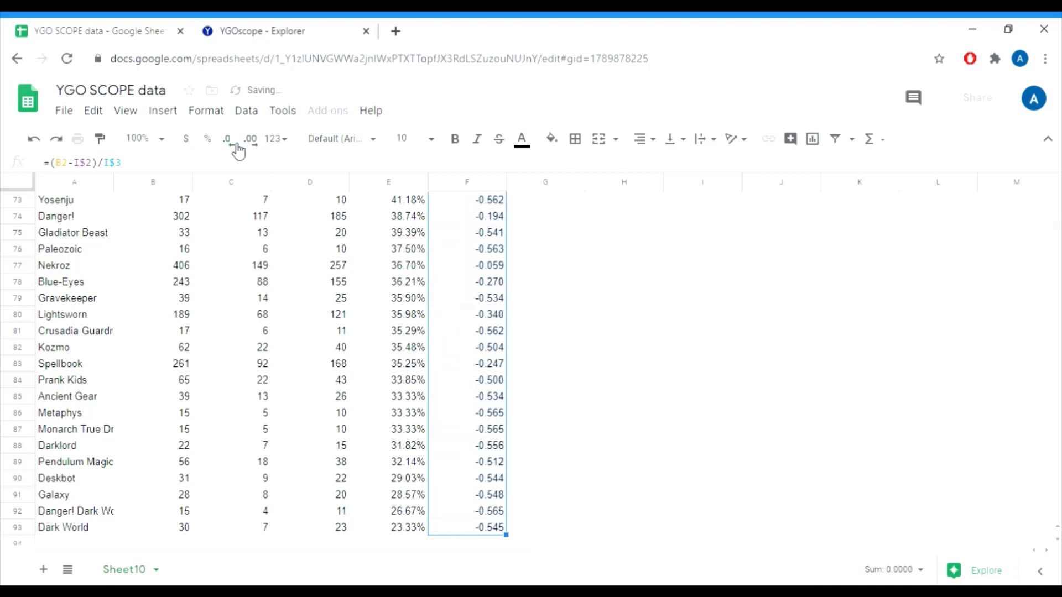
click(237, 145)
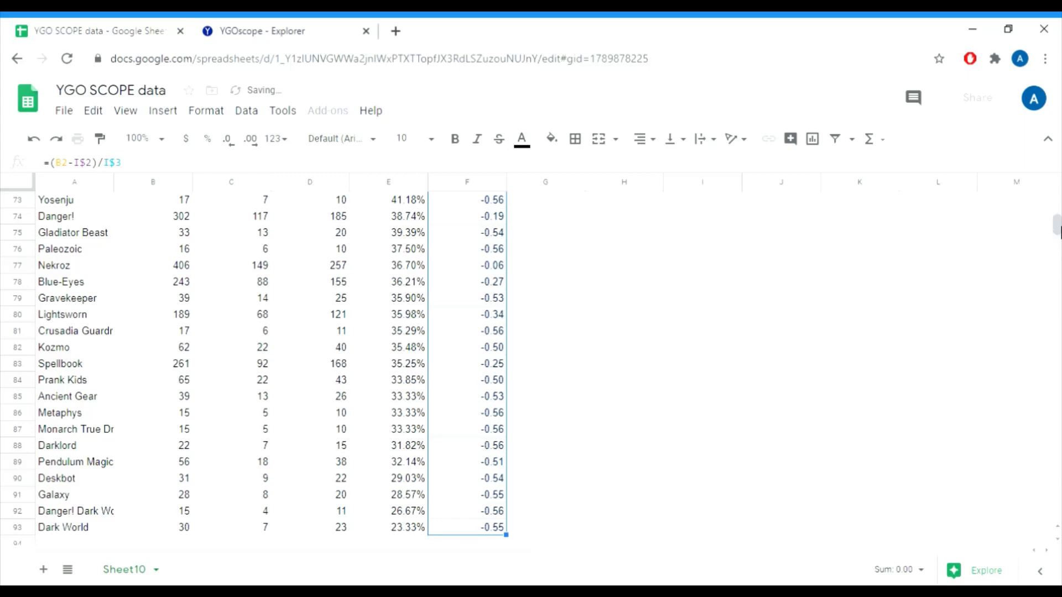
drag(1057, 224, 1056, 194)
click(467, 216)
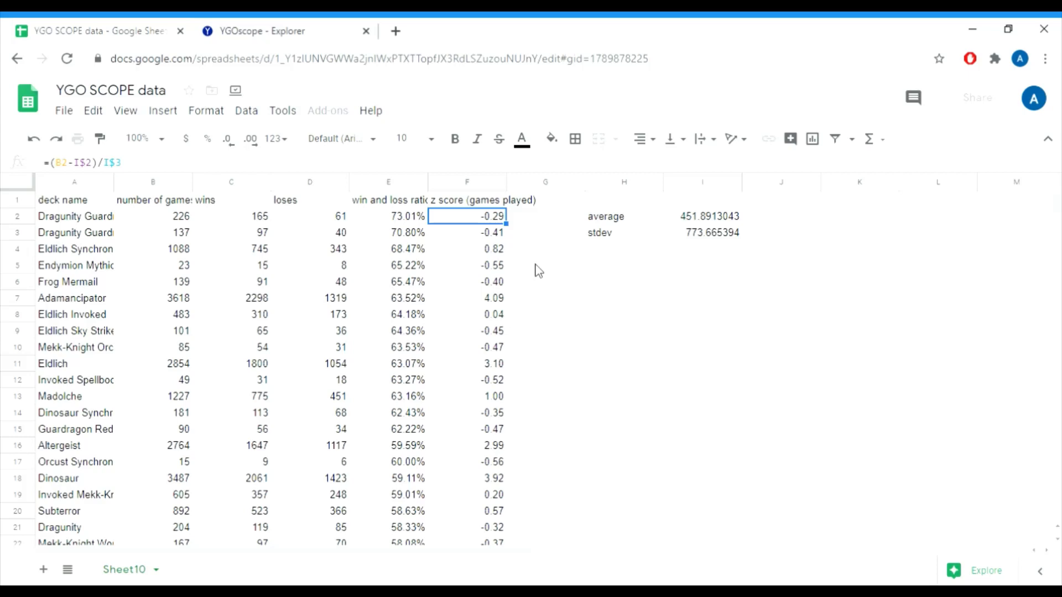
- Replace the z score formulas in column F with their values only, pasted over the same cells
key(ctrl+shift+Down)
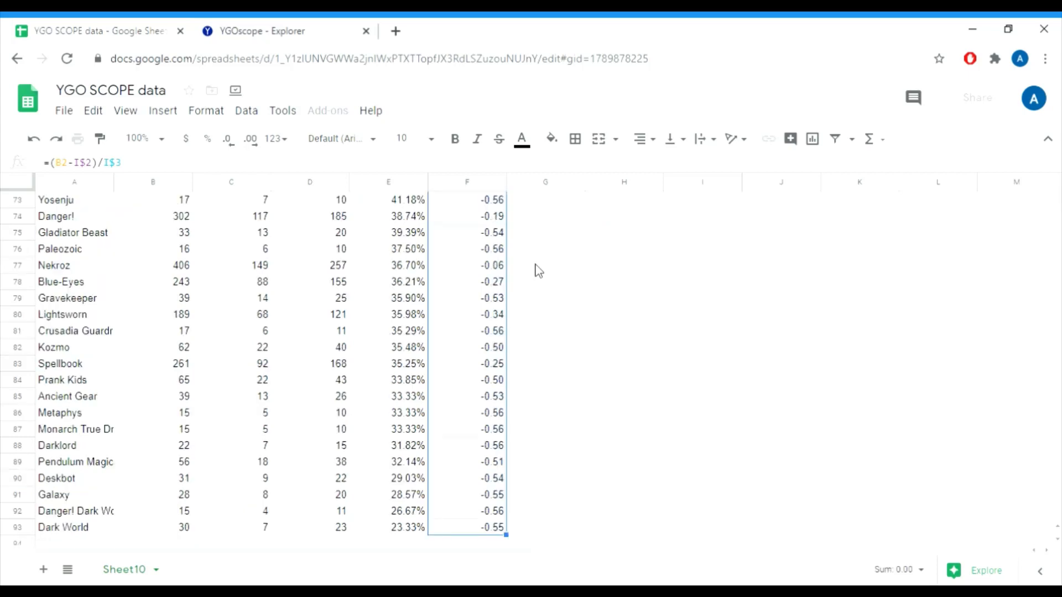
key(ctrl+c)
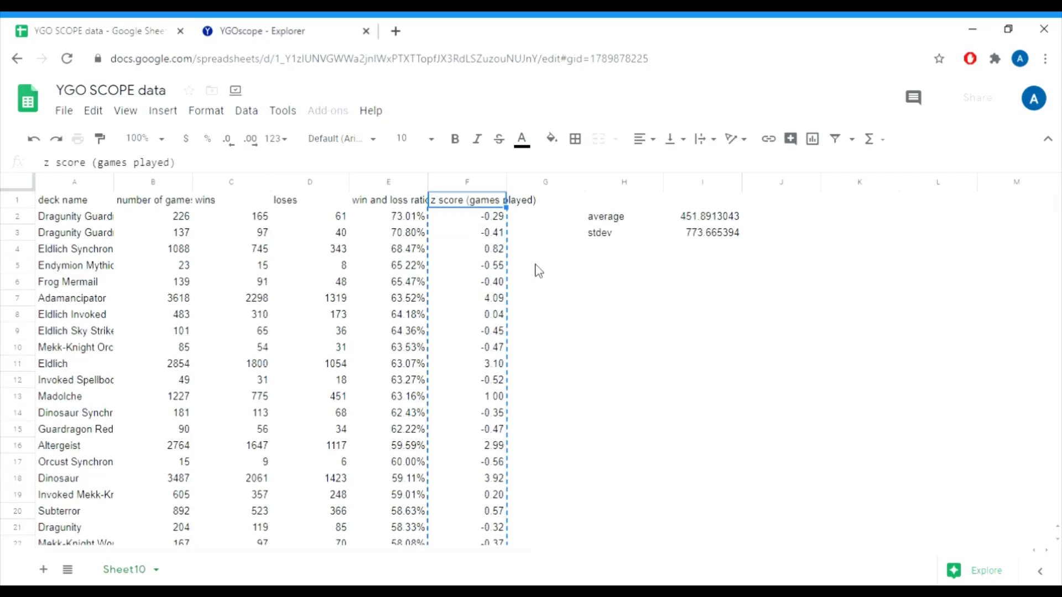
click(452, 221)
right_click(452, 222)
mouse_move(512, 223)
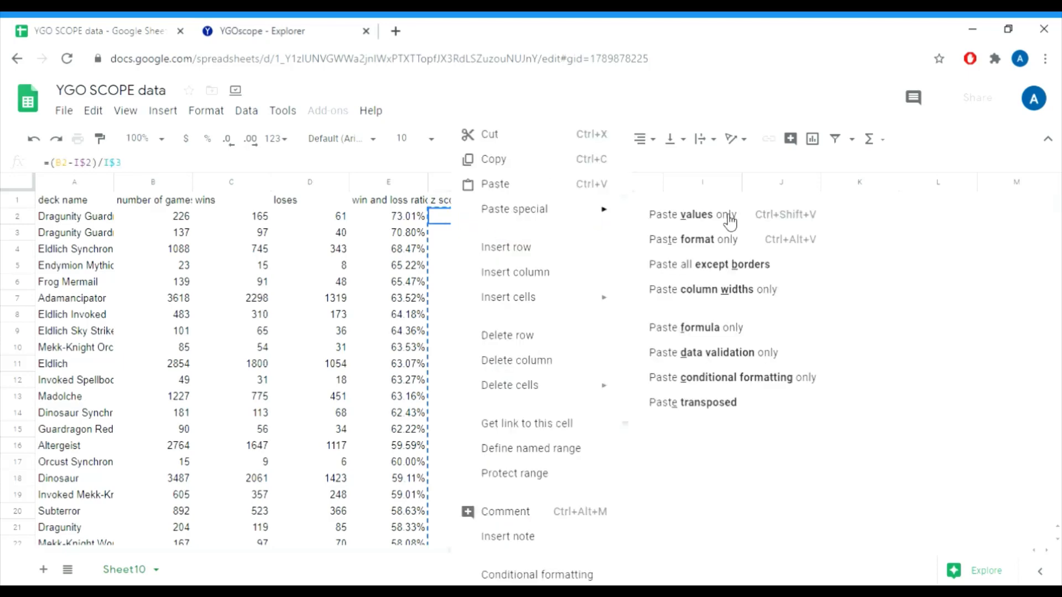
click(692, 215)
- Delete the average and stdev labels and values in H2:I3
click(621, 221)
key(shift+Right)
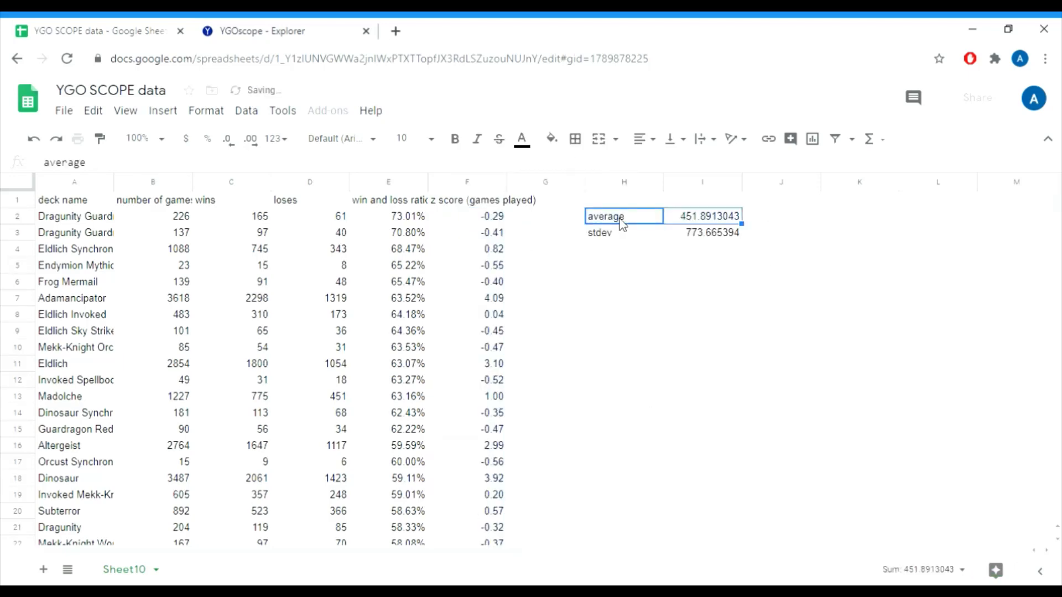
key(shift+Down)
key(Delete)
- Freeze header row 1 of the sheet
click(17, 199)
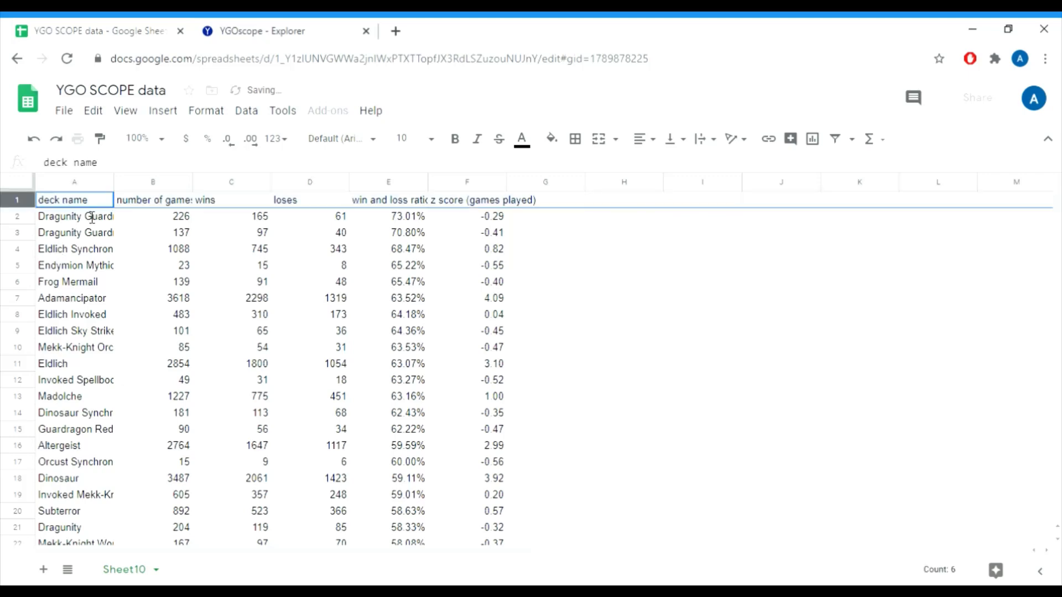
click(125, 111)
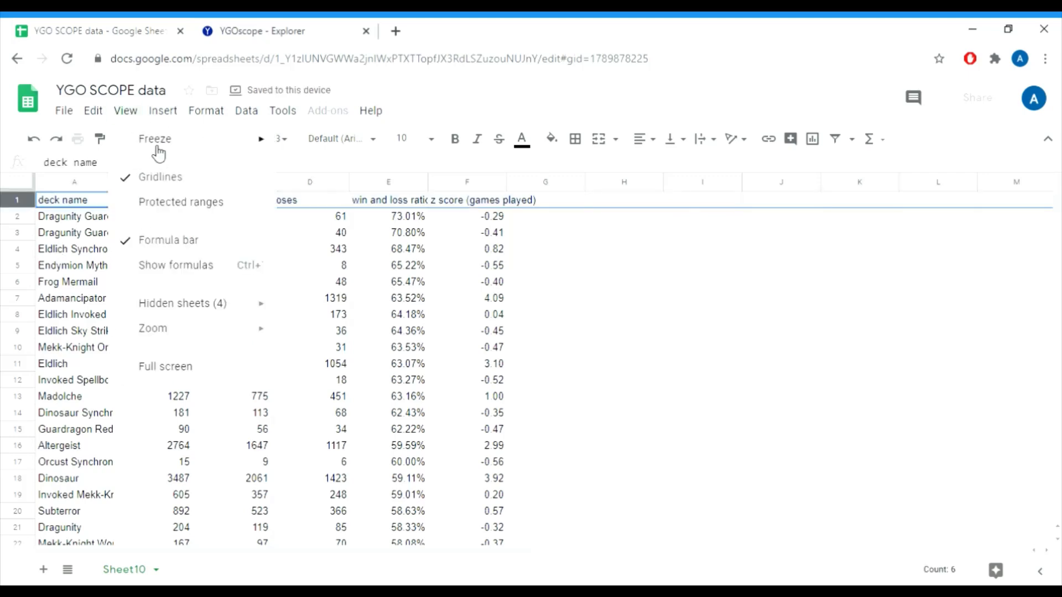
mouse_move(166, 139)
click(403, 219)
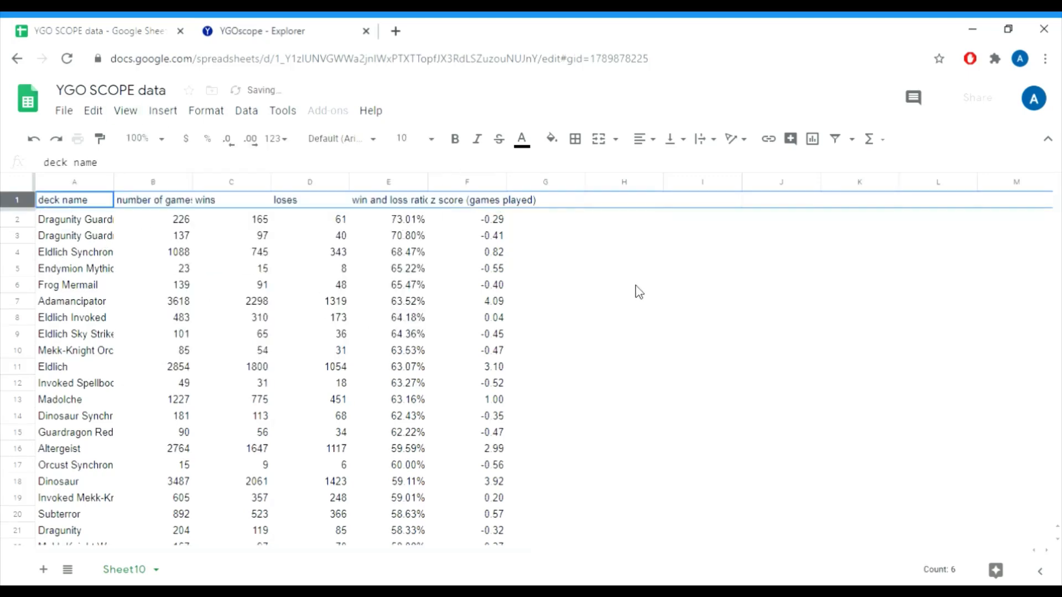
- Sort the sheet by the z score column F in descending order (Z → A)
click(480, 235)
right_click(501, 182)
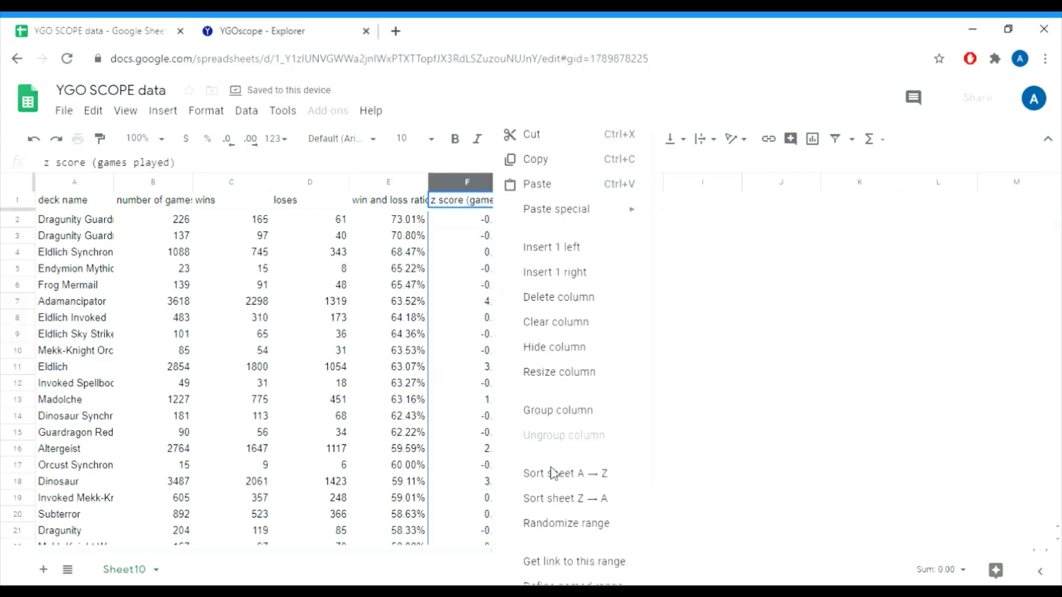
click(551, 500)
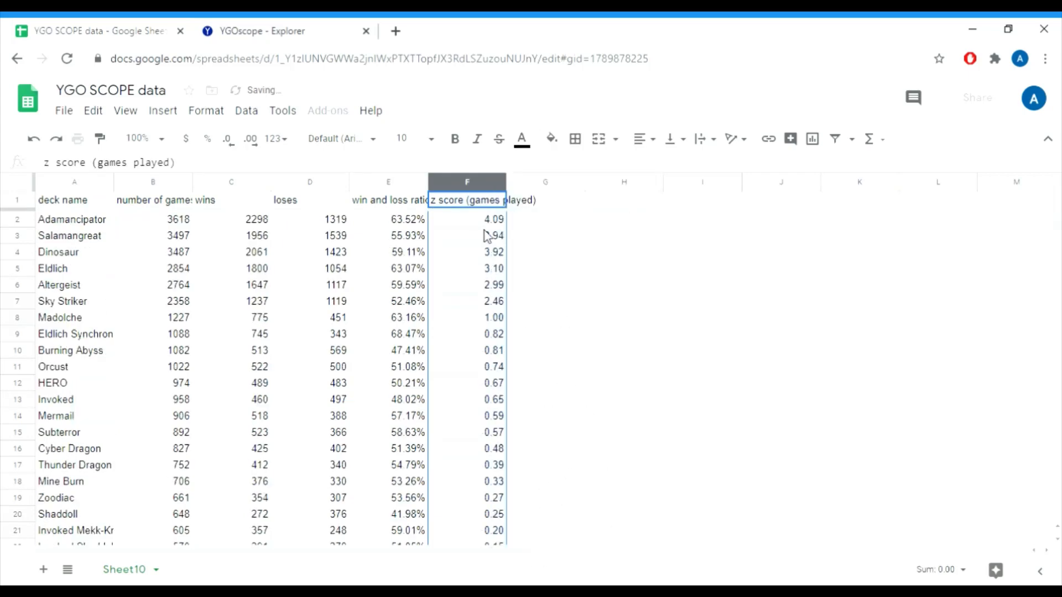
- Look down the sorted z scores in column F for the point where they change from positive to negative
key(Down)
key(Down)
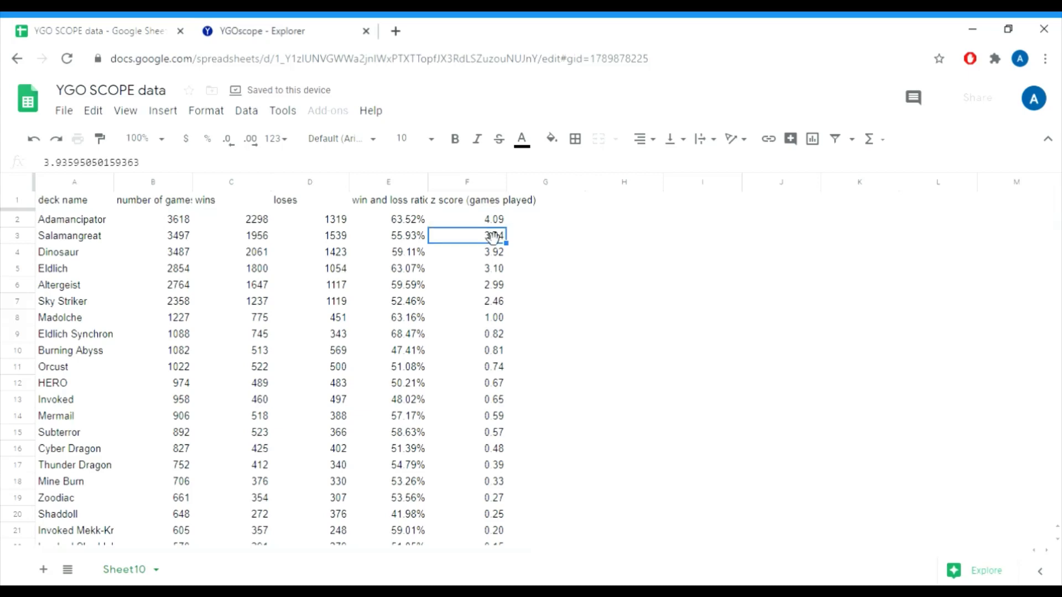
key(Down)
key(Down)
key(Down)
key(Down)
key(Down)
key(Down)
key(Down)
key(Down)
key(Down)
key(Down)
key(Down)
key(Down)
key(Down)
key(Down)
key(Down)
key(Down)
key(Down)
key(Down)
key(Down)
key(Down)
key(Down)
key(Down)
key(Down)
key(Down)
key(Down)
key(Down)
key(Down)
key(Down)
key(Down)
key(Down)
key(Up)
key(Up)
key(Up)
key(Up)
key(Up)
key(Up)
key(Up)
key(Up)
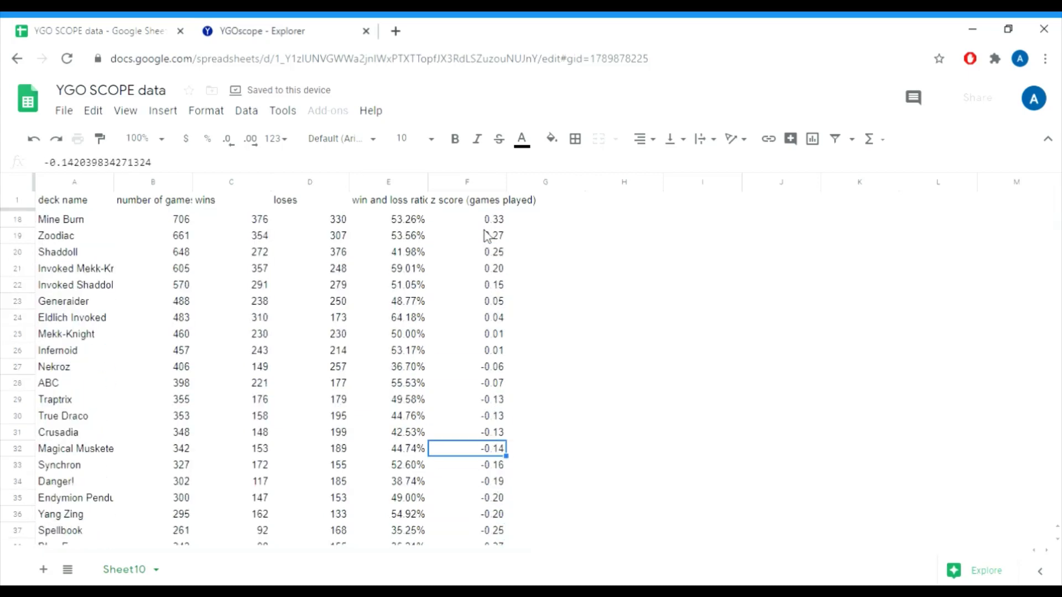
- Add a bottom border under the Infernoid row, A26:F26, to separate positive from negative z scores
key(Up)
key(Left)
key(Left)
key(Left)
key(Left)
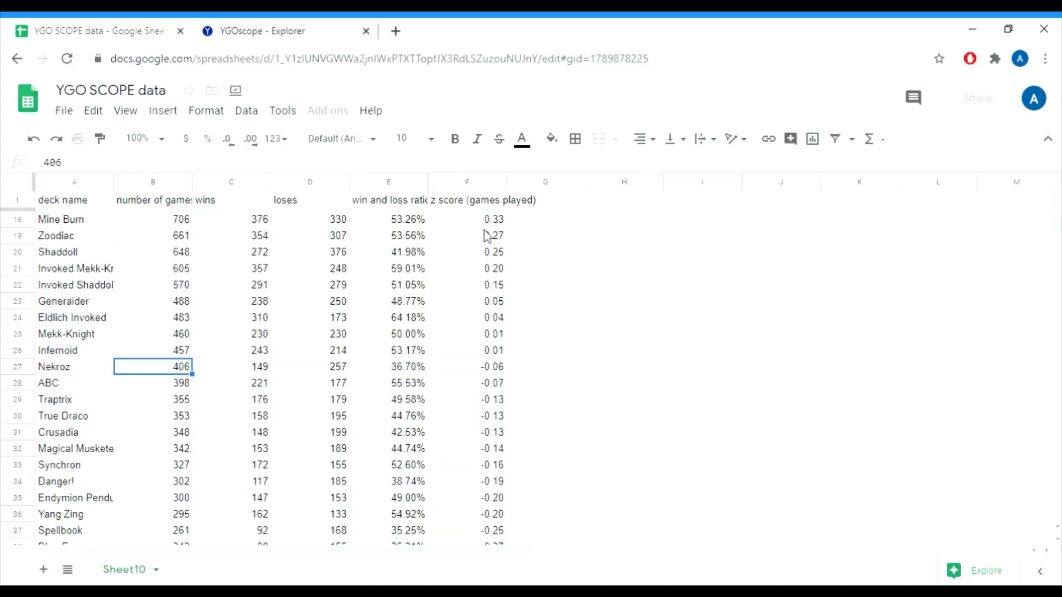
key(Left)
key(Up)
key(shift+Right)
key(shift+Right)
key(shift+Right)
key(shift+Right)
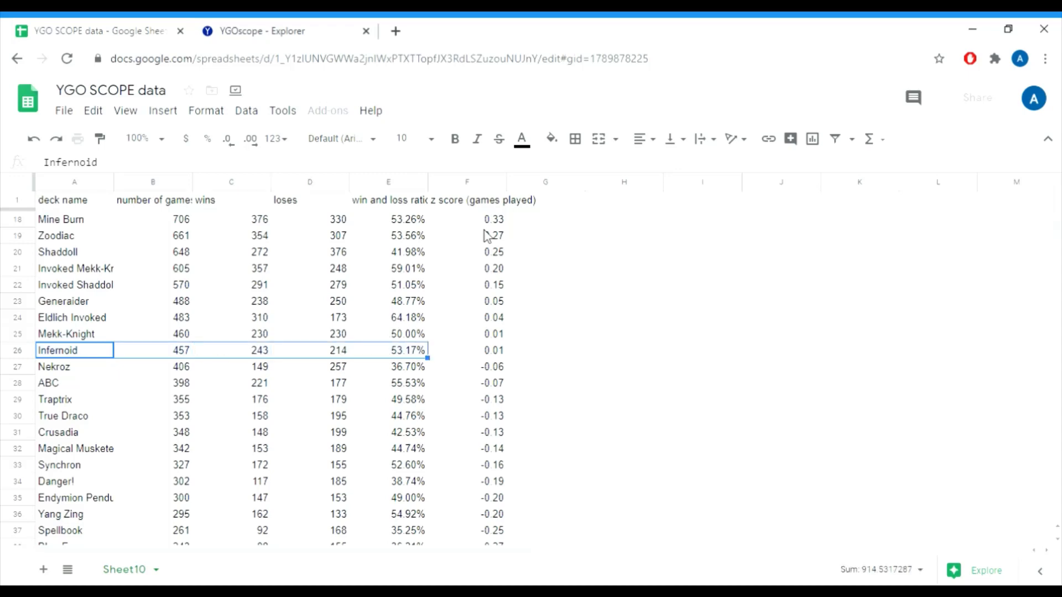
key(shift+Right)
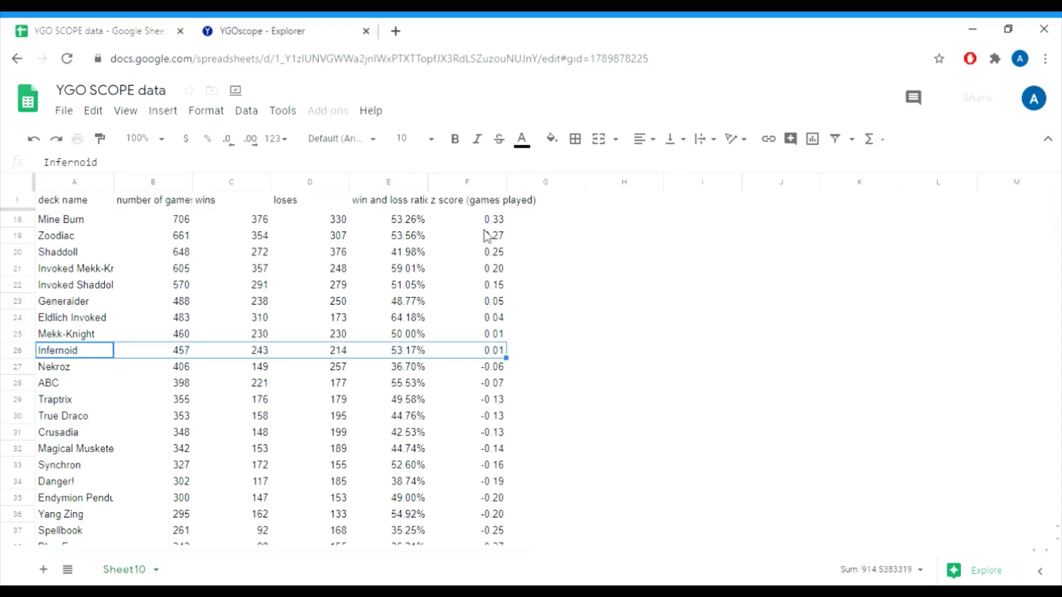
click(576, 139)
click(645, 191)
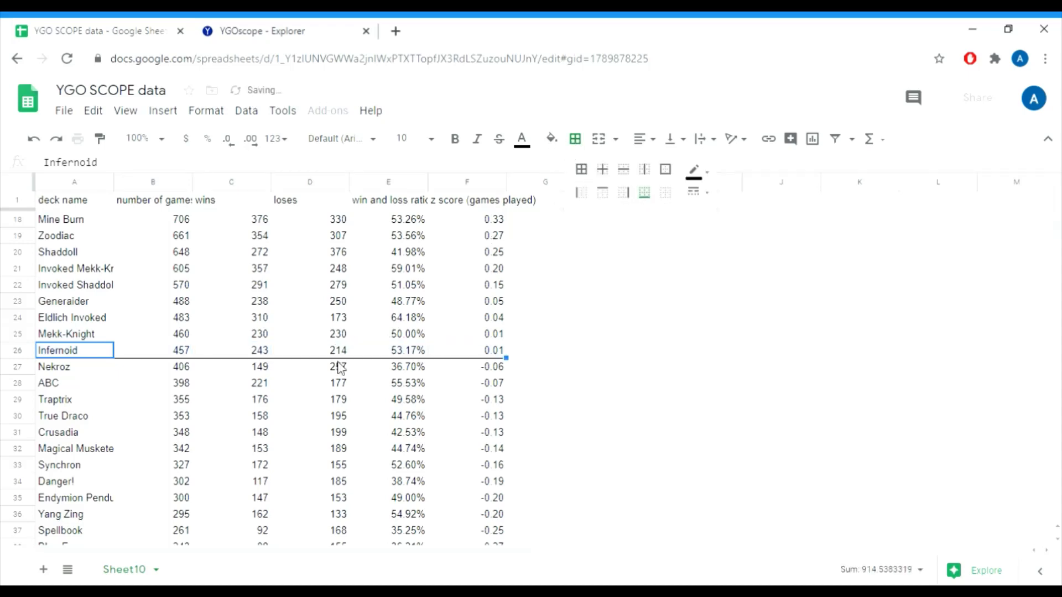
- Examine the Nekroz and ABC rows directly below the border line across columns A to F
click(74, 370)
key(shift+Right)
key(shift+Right)
key(shift+Right)
key(shift+Right)
key(shift+Right)
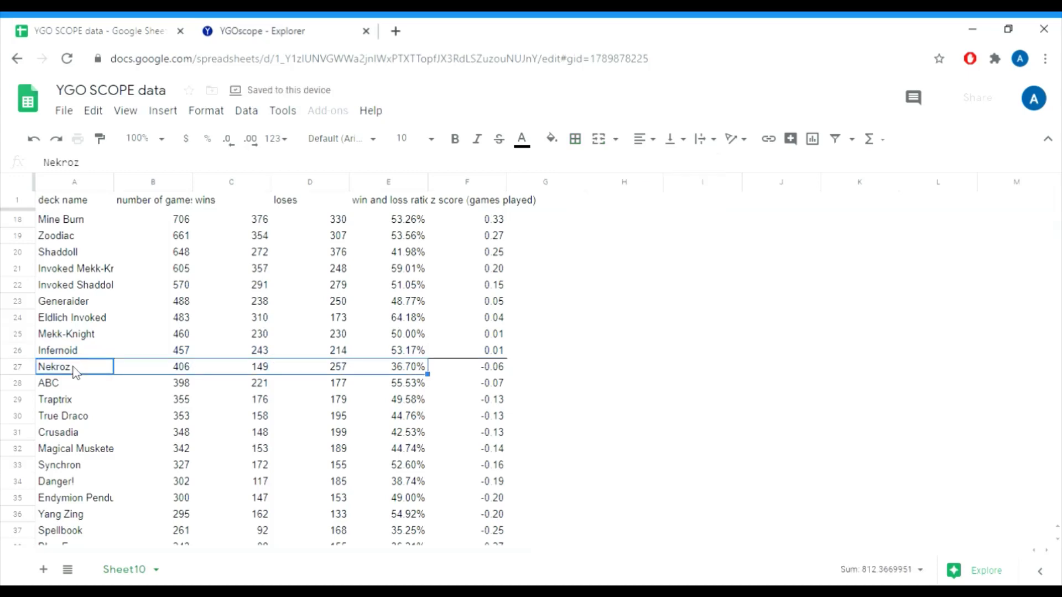
key(shift+Down)
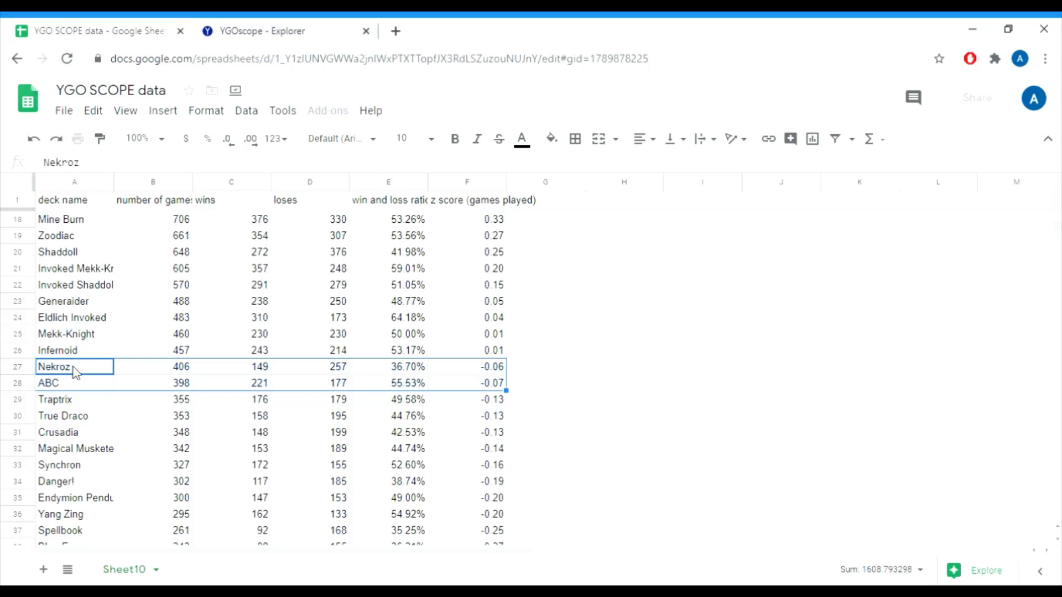
click(76, 372)
key(Tab)
key(Tab)
key(Tab)
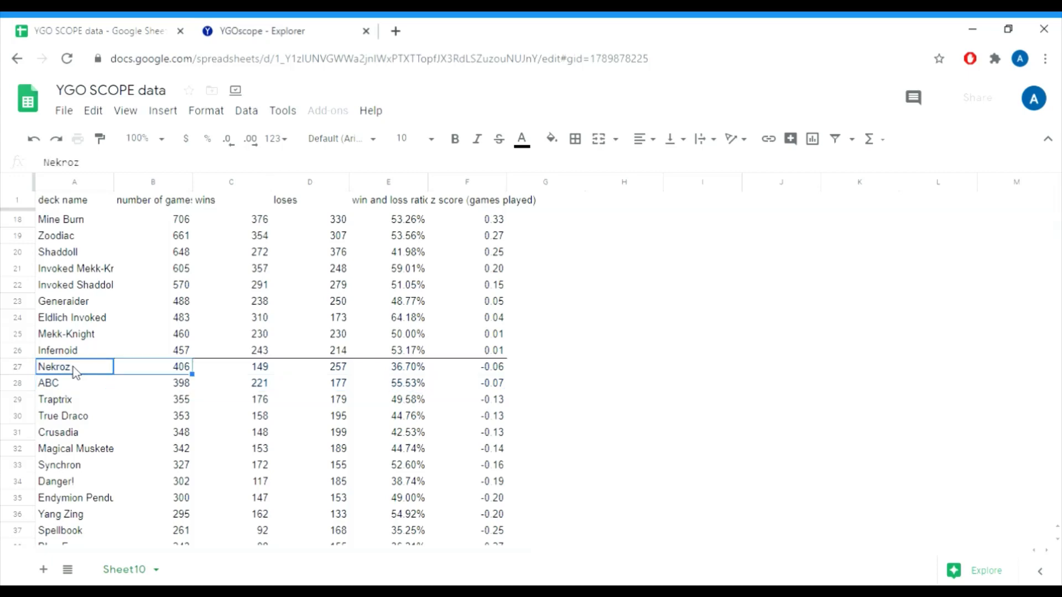
- Compare the number of games in column B for the decks just above and below the border line
key(Return)
key(Up)
key(Up)
key(Up)
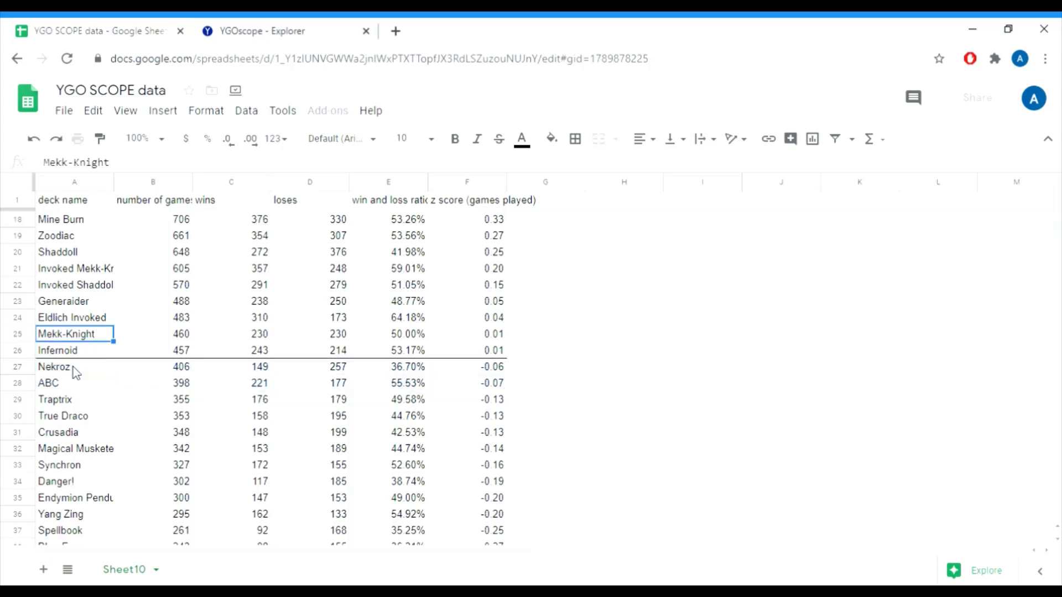
key(Right)
key(Up)
key(Up)
key(Up)
key(Down)
key(Down)
key(Down)
key(Up)
key(Up)
key(Down)
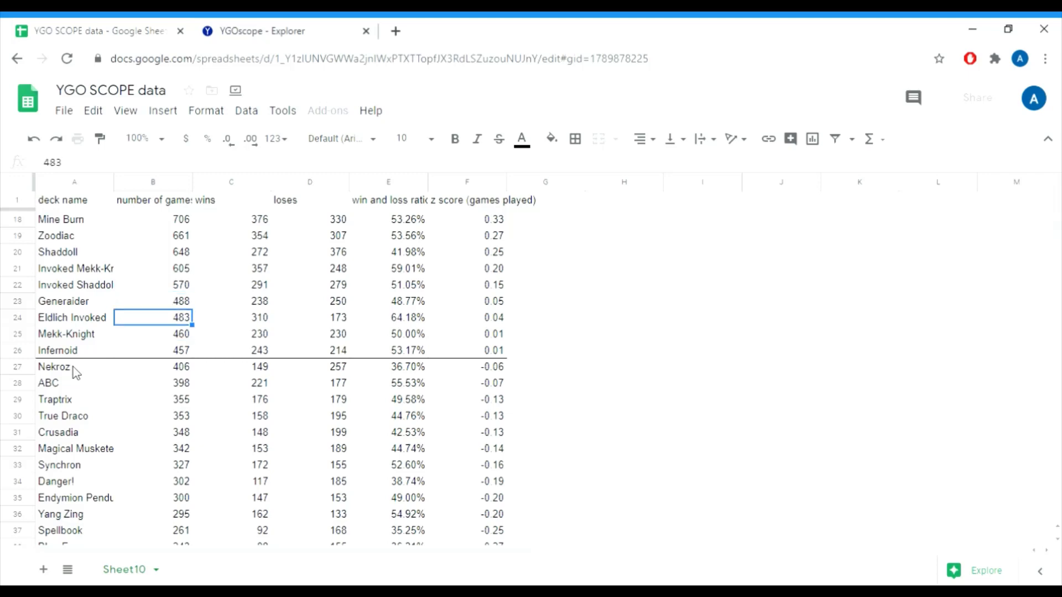
key(Down)
key(Down)
key(Down)
key(Down)
key(Down)
key(Down)
key(Down)
key(Down)
key(Down)
key(Down)
key(Down)
key(Down)
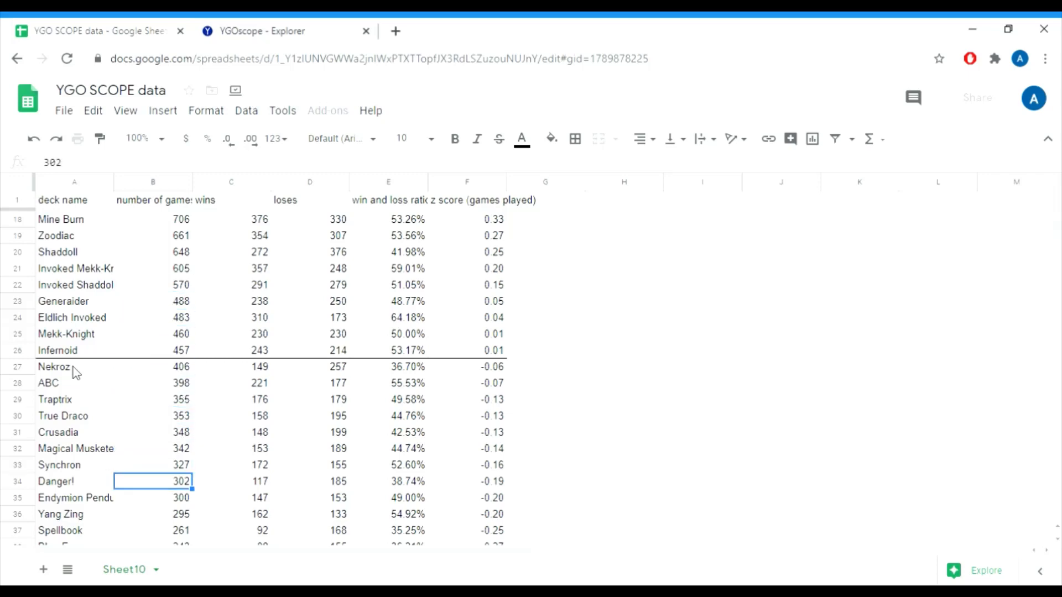
- Examine the Yang Zing row across columns A to F and the lower-ranked decks beneath it
key(Left)
key(shift+Right)
key(shift+Right)
key(shift+Right)
key(shift+Right)
key(shift+Right)
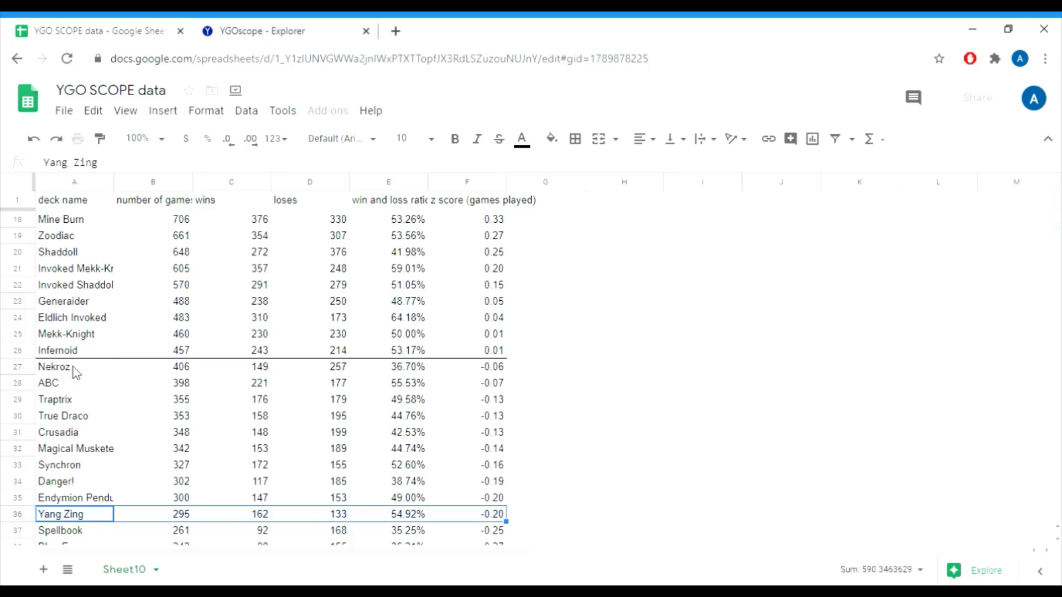
key(Down)
key(Down)
key(Down)
key(Down)
key(Down)
key(Down)
key(Down)
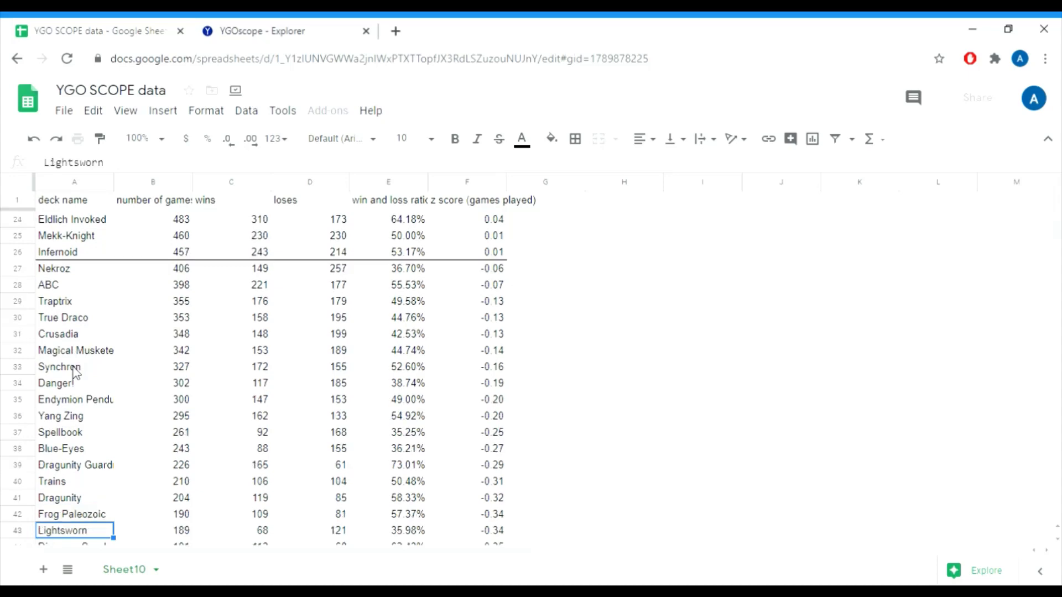
key(Down)
key(Down)
key(Down)
key(Down)
key(Down)
key(Up)
key(Up)
key(Up)
key(Up)
key(Up)
key(Up)
key(Up)
key(Up)
key(Up)
key(Up)
key(Up)
key(Up)
key(Up)
key(Up)
key(Up)
key(Up)
key(Up)
key(Up)
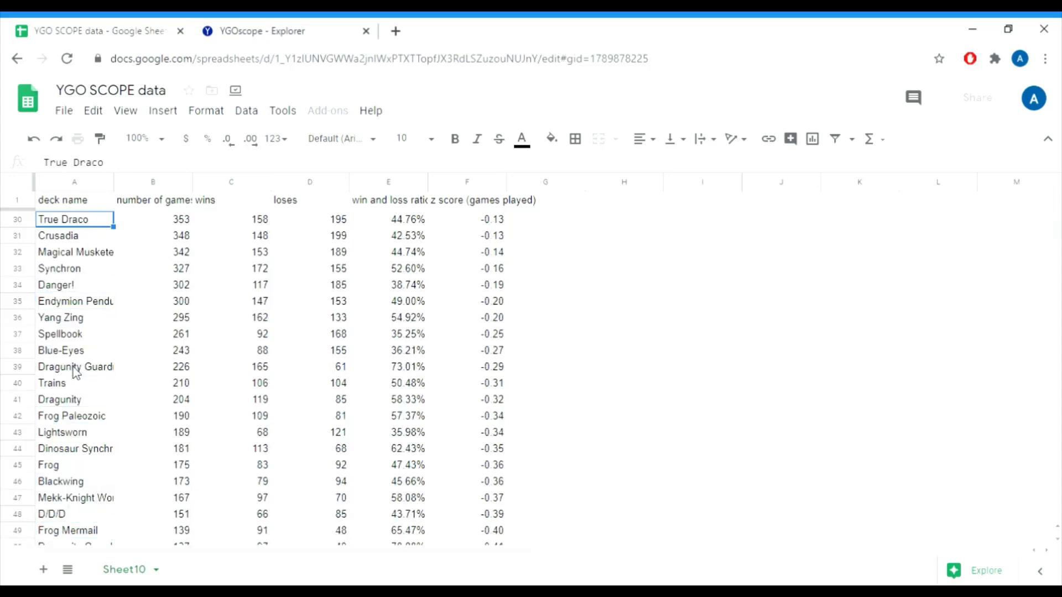
- Review the decks above the border line, working back up column A to Adamancipator in row 2
key(Up)
key(Up)
key(Up)
key(Up)
key(Up)
key(Up)
key(Up)
key(Up)
key(Up)
key(Up)
key(Up)
key(Up)
key(Up)
key(Up)
key(Up)
key(Up)
key(Up)
key(Up)
key(Up)
key(Up)
key(Up)
key(Up)
key(Up)
key(Up)
key(Up)
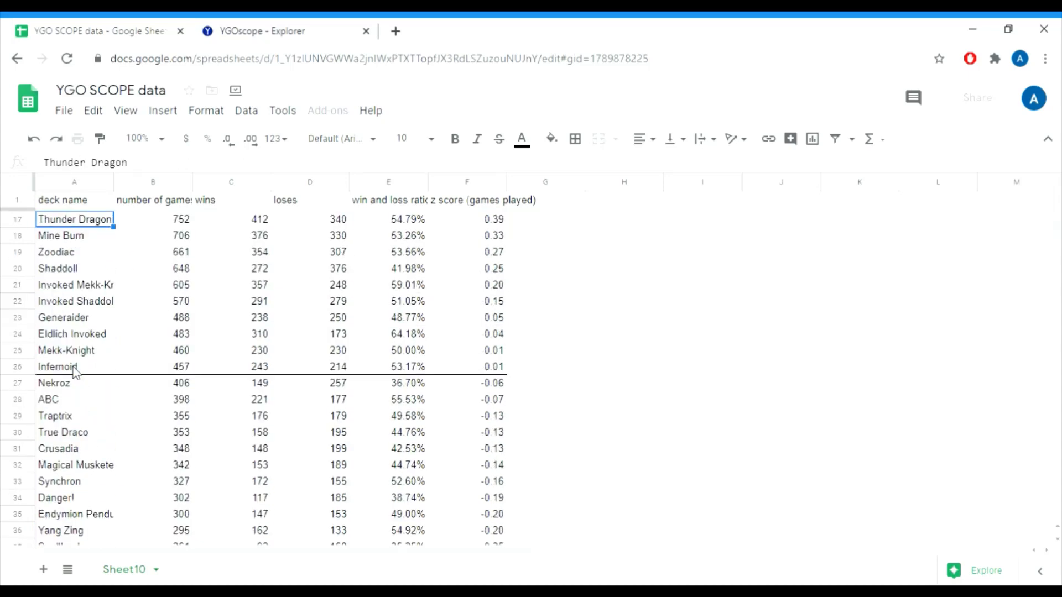
key(Up)
key(Up)
key(Up)
key(Up)
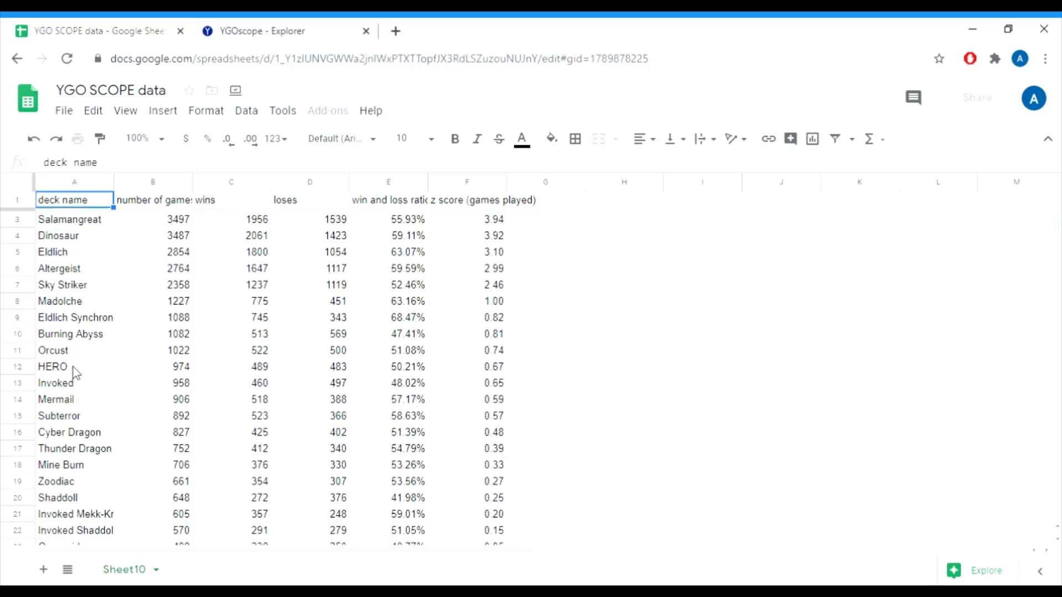
key(Down)
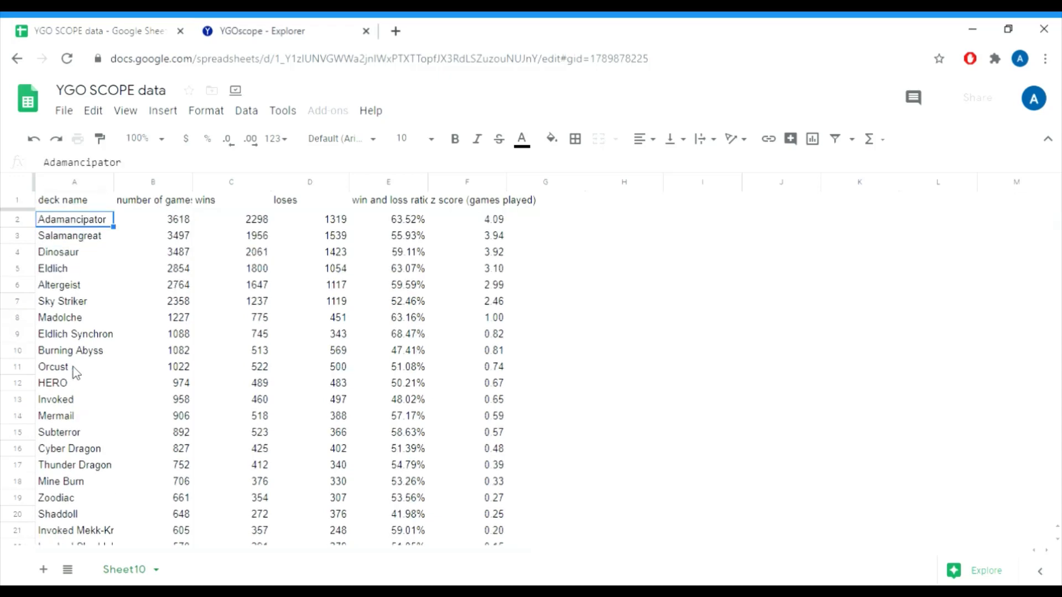
- Copy A1:E26, the headers and all decks above the border line without the z score column
key(Up)
key(shift+Right)
key(shift+Right)
key(shift+Right)
key(shift+Right)
key(shift+Right)
key(shift+Left)
key(shift+Down)
key(shift+Down)
key(shift+Down)
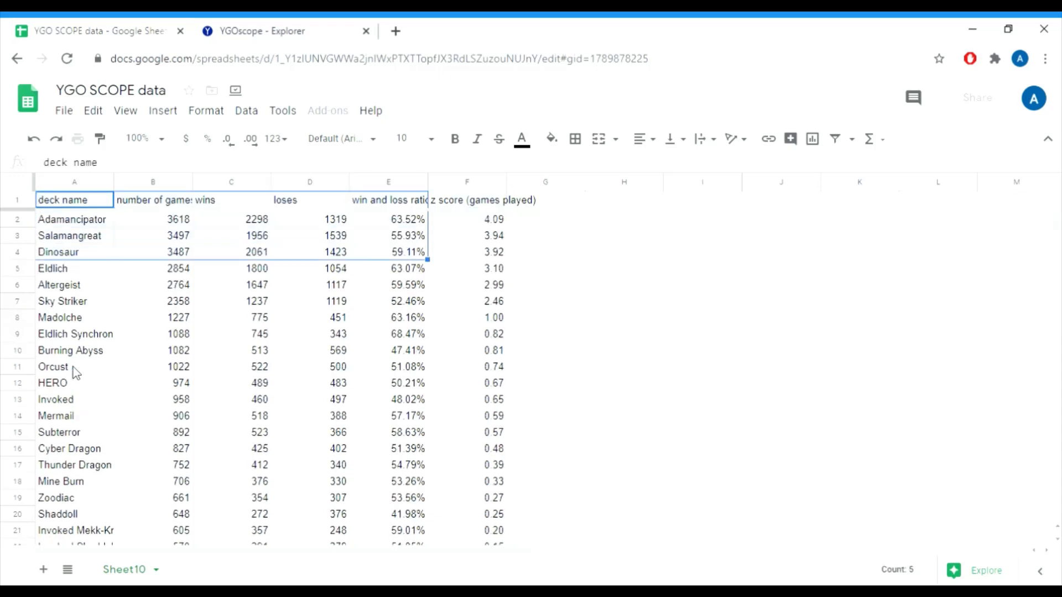
key(shift+Down)
key(shift+Down)
key(shift+Down)
key(shift+Down)
key(shift+Down)
key(shift+Down)
key(shift+Down)
key(shift+Down)
key(shift+Down)
key(shift+Down)
key(shift+Down)
key(shift+Down)
key(shift+Down)
key(shift+Down)
key(shift+Down)
key(shift+Down)
key(shift+Down)
key(shift+Down)
key(shift+Down)
key(shift+Down)
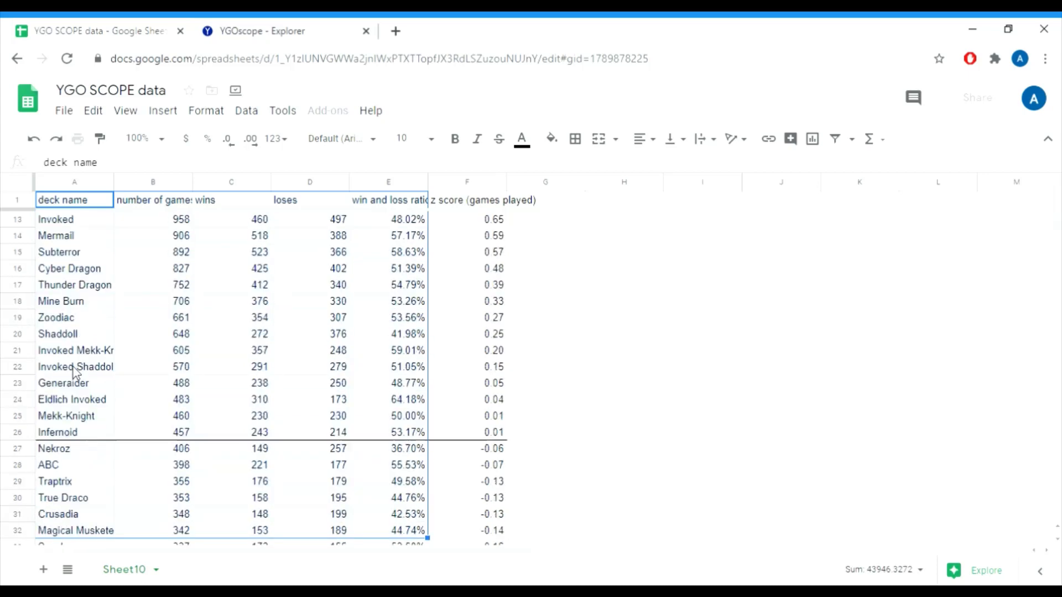
key(shift+Up)
key(shift+Up)
key(shift+Up)
key(shift+Up)
key(shift+Up)
key(shift+Up)
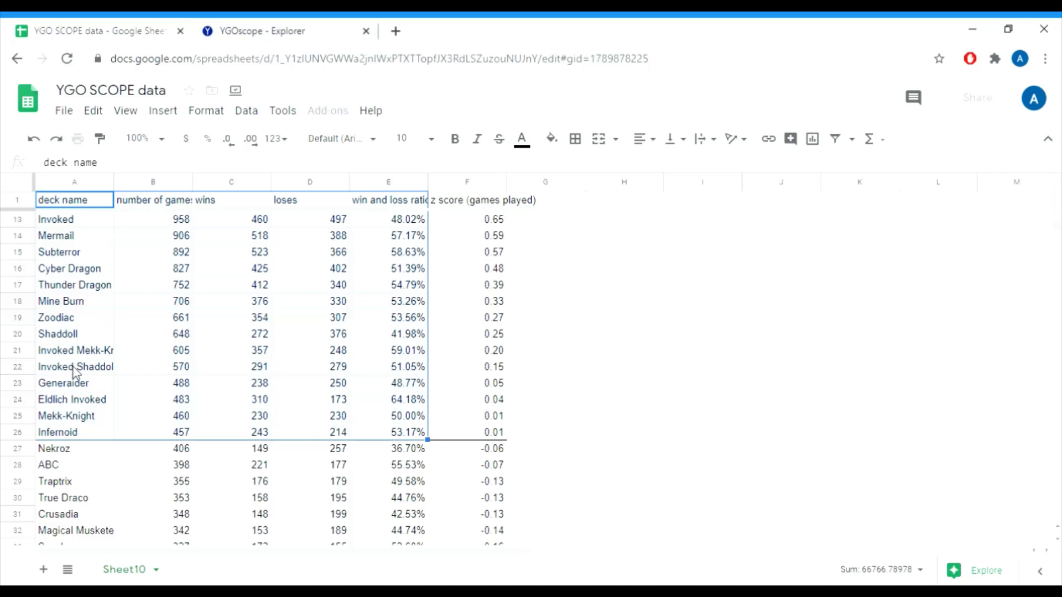
key(ctrl+c)
- Add a new sheet and paste the copied deck data into it from A1 as values only
click(44, 569)
right_click(67, 205)
mouse_move(138, 214)
click(347, 223)
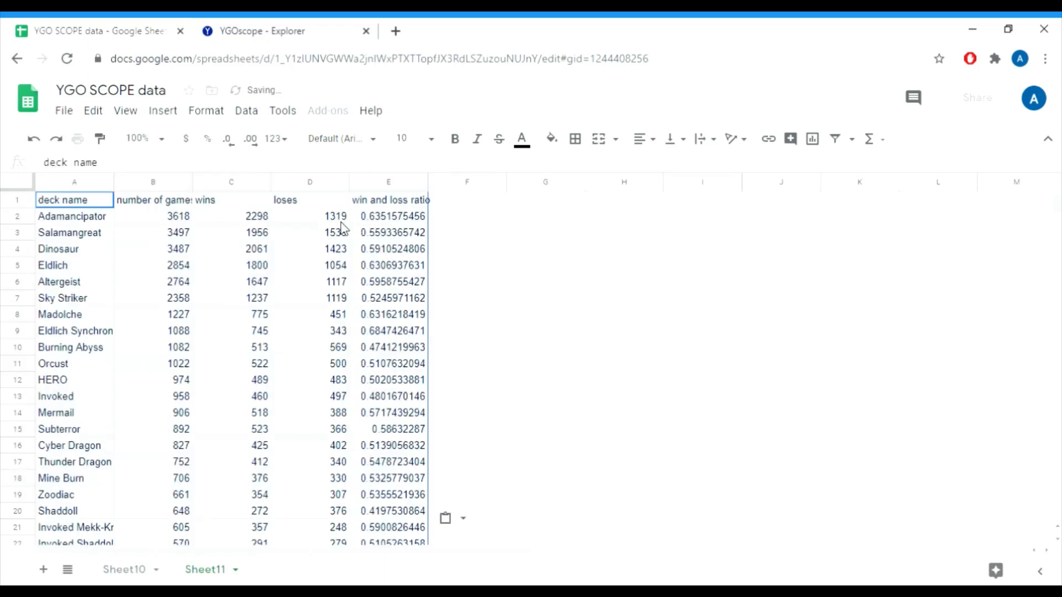
- Format the win and loss ratio column E as a percentage
click(396, 186)
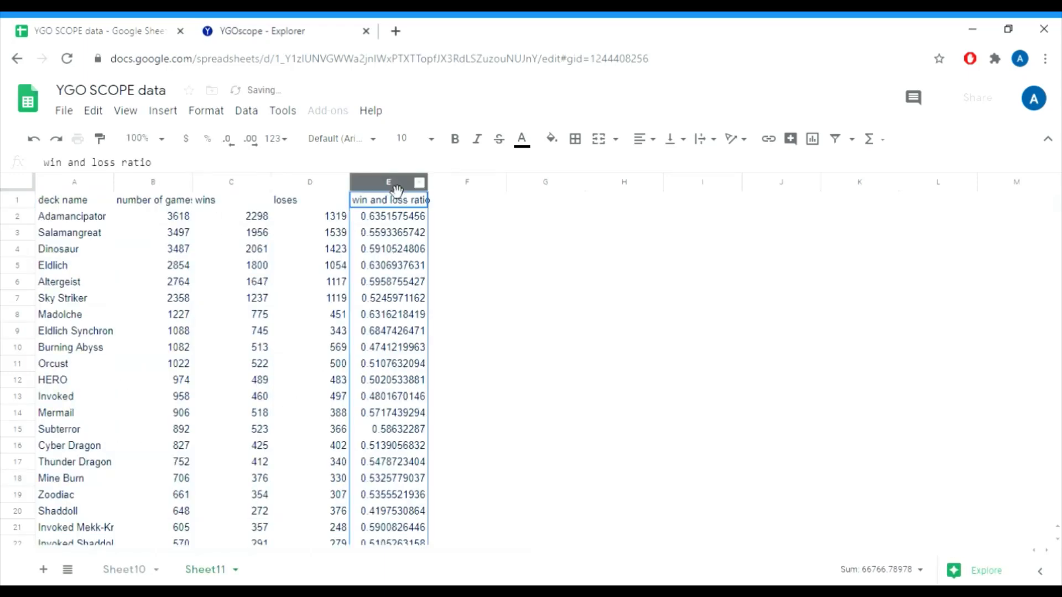
click(208, 138)
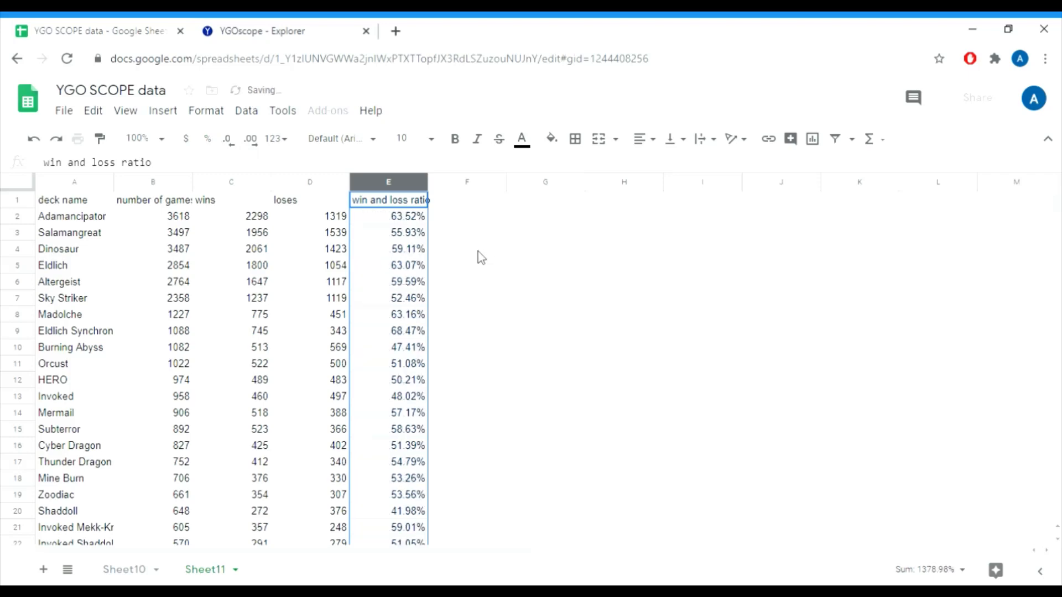
click(402, 224)
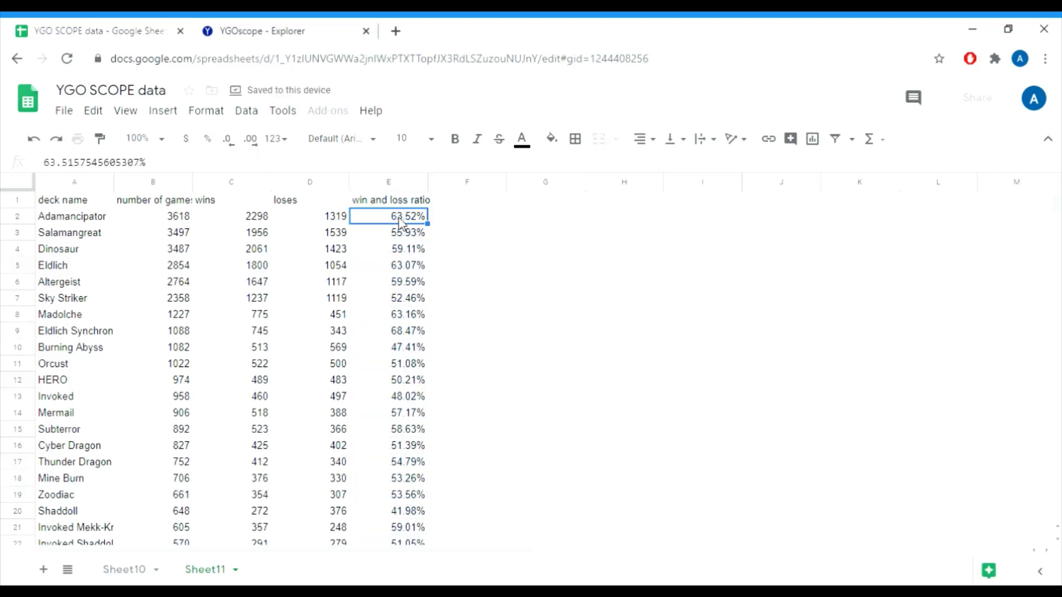
- Check the copied win and loss ratios and deck names from row 2 down to row 26
scroll(402, 224, down, 2)
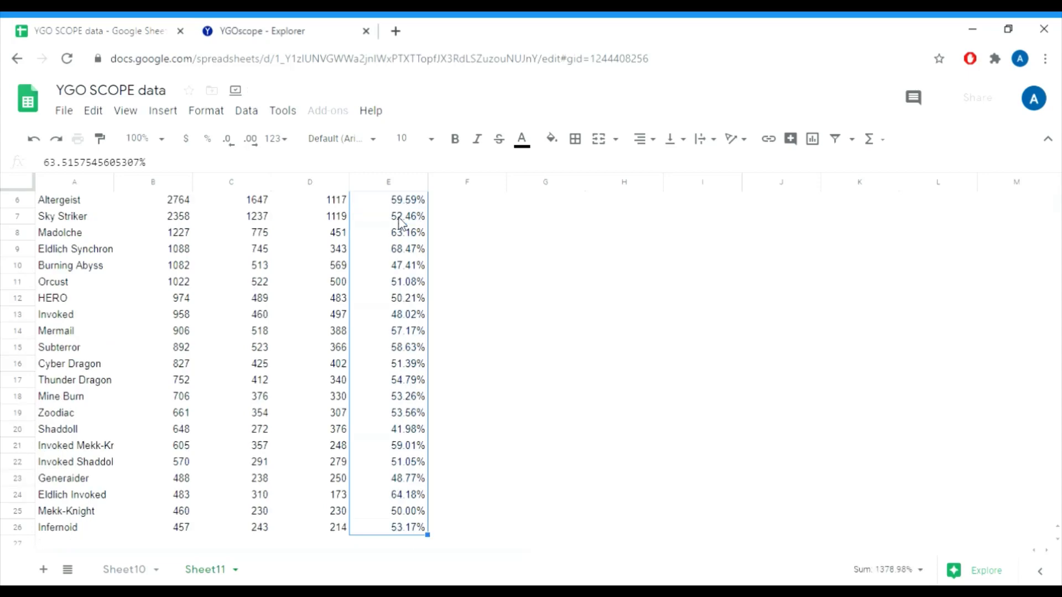
key(Up)
key(Down)
key(Left)
key(Left)
key(Left)
key(Left)
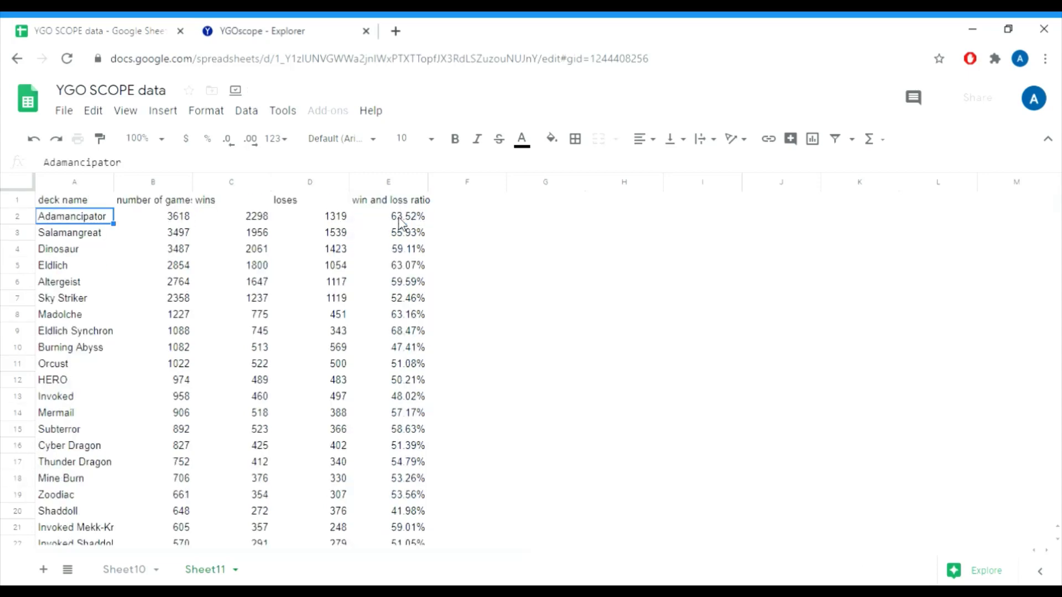
key(ctrl+shift+Down)
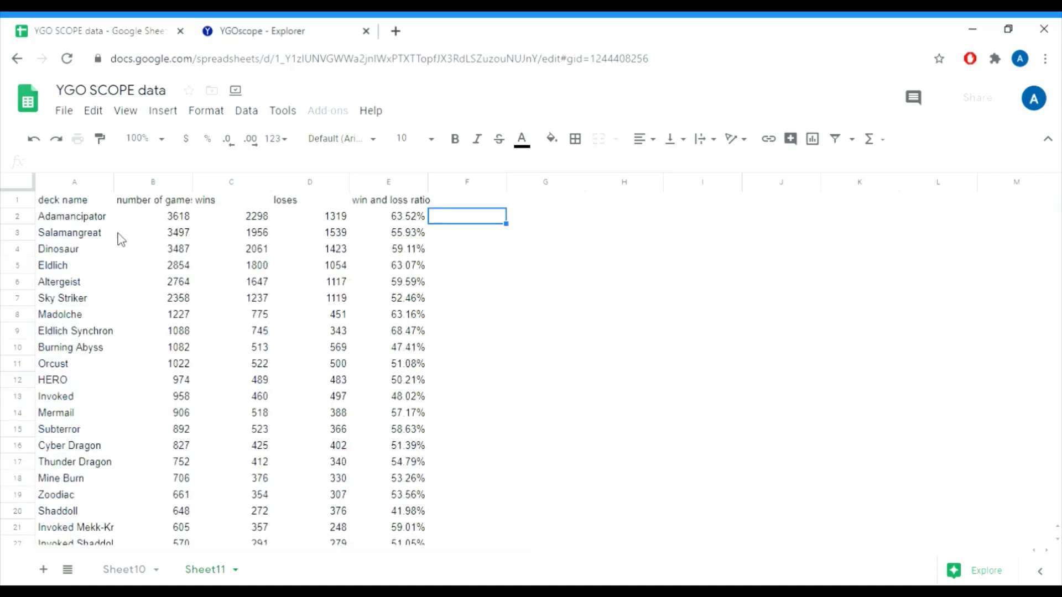
click(96, 219)
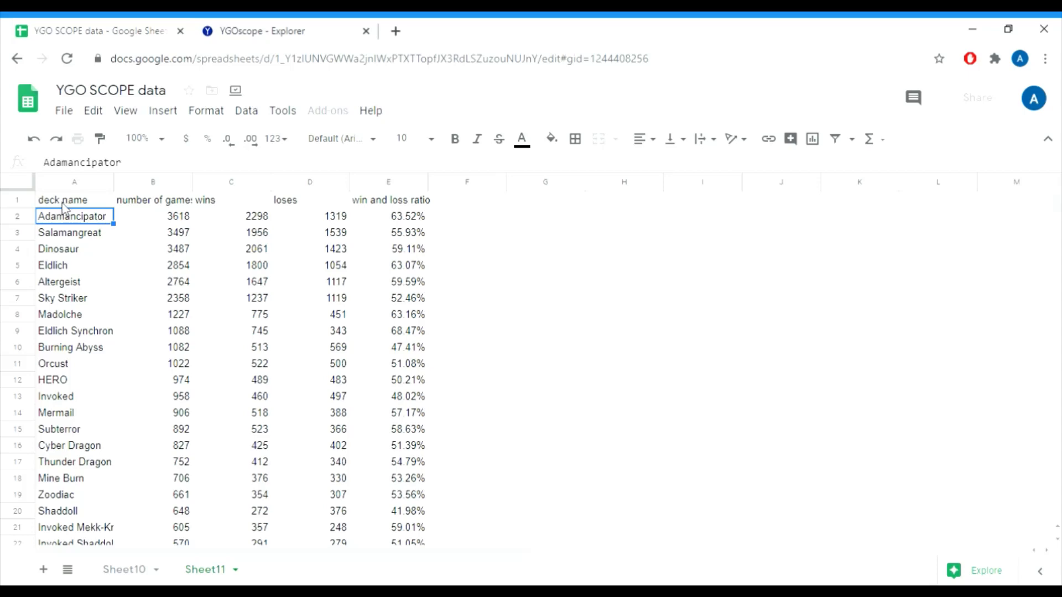
- Freeze the header row 1 of the new sheet
click(29, 202)
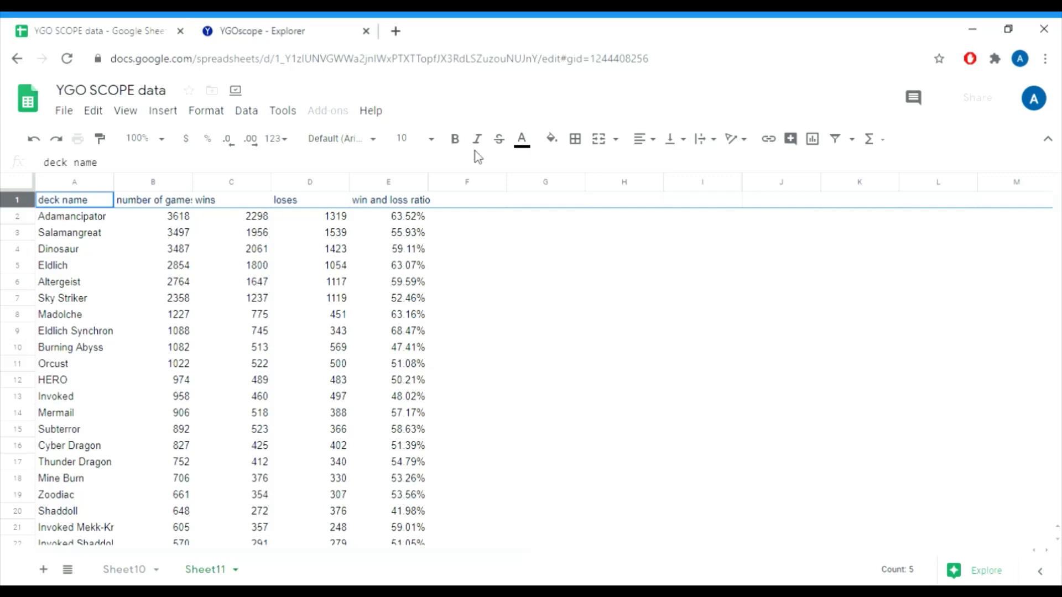
click(136, 115)
mouse_move(160, 141)
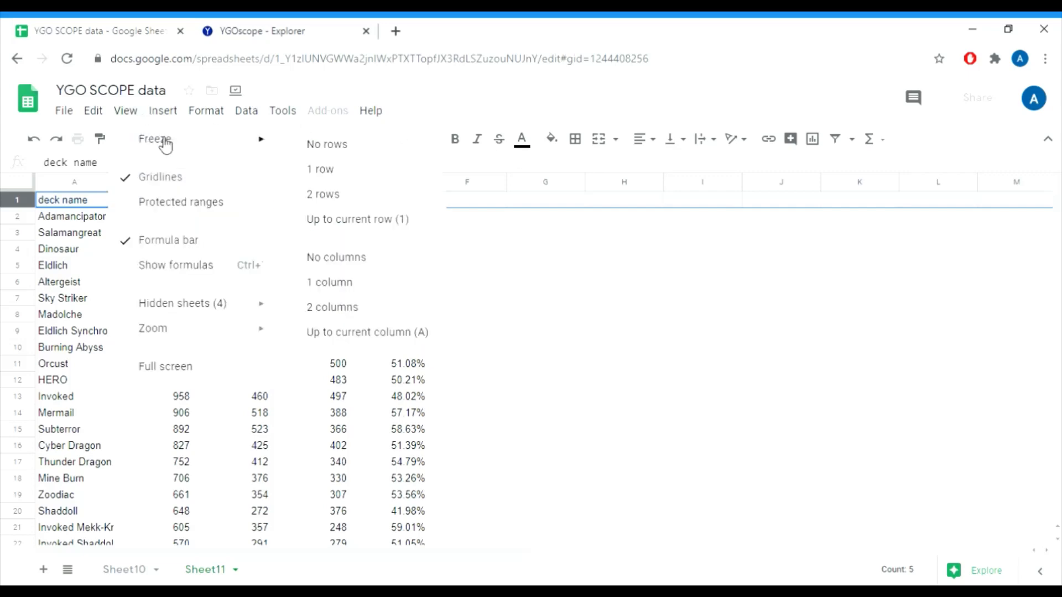
click(348, 220)
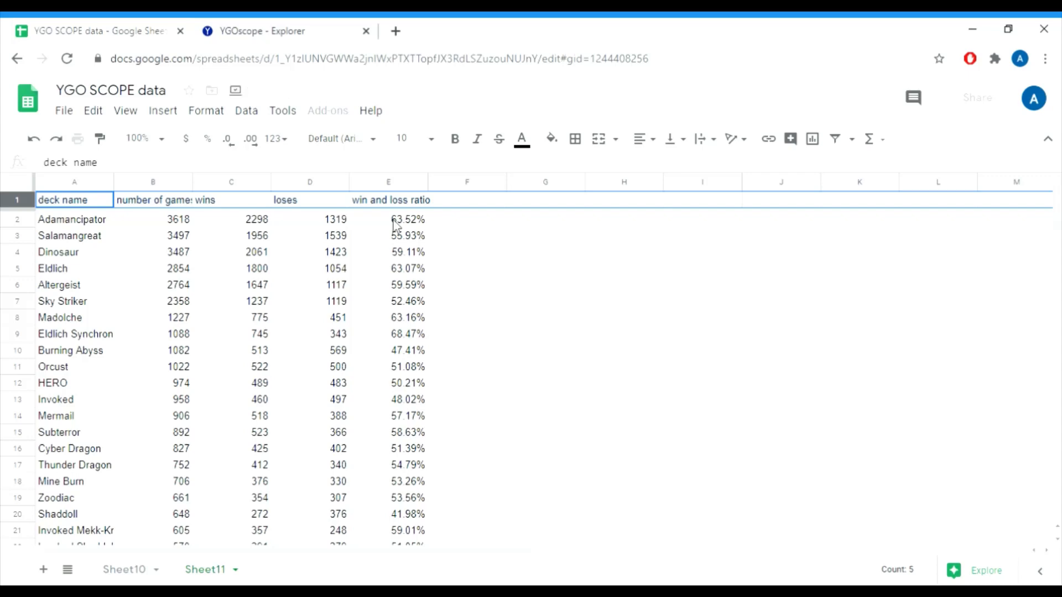
- Sort the sheet by win and loss ratio, column E, in ascending order (A → Z)
click(395, 183)
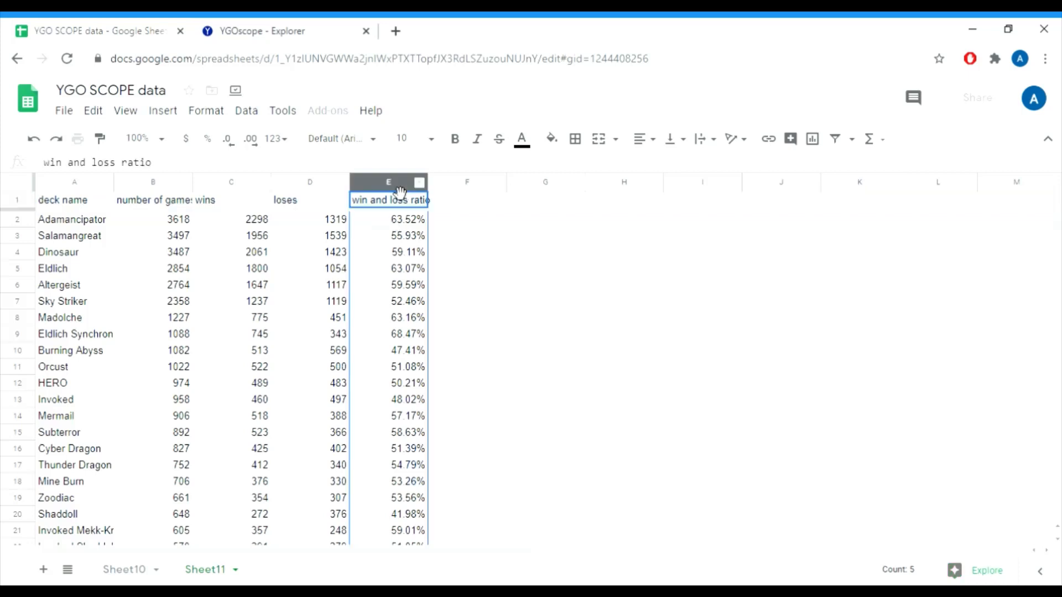
click(419, 183)
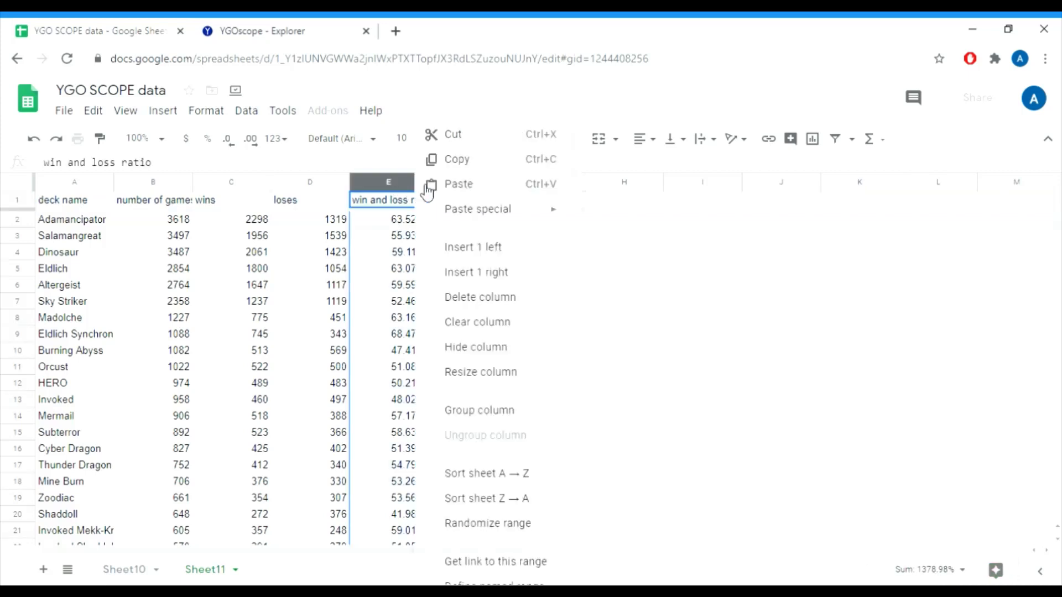
click(540, 486)
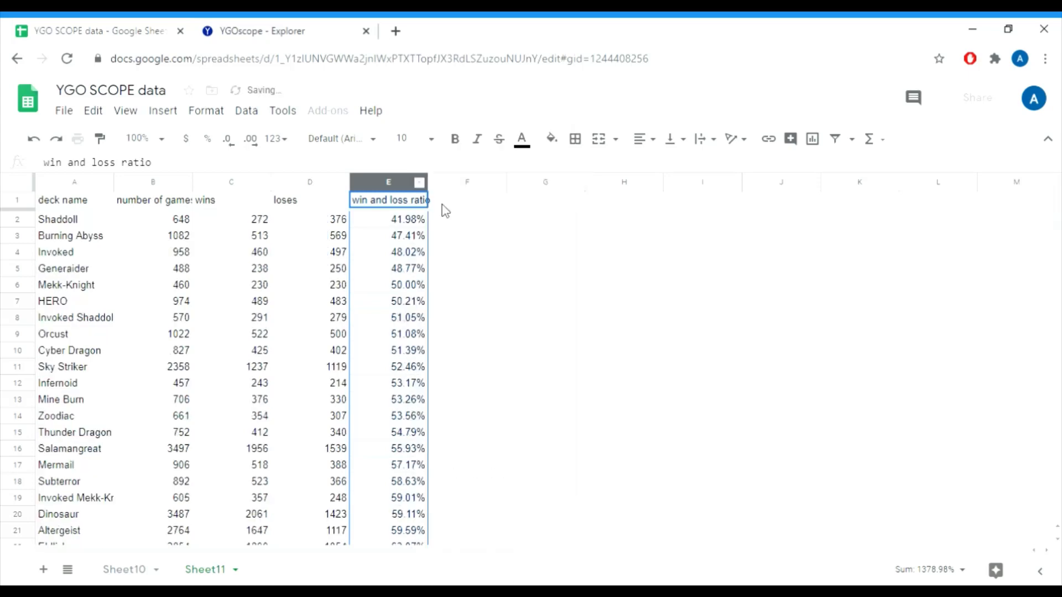
click(419, 220)
key(Up)
key(Down)
key(Down)
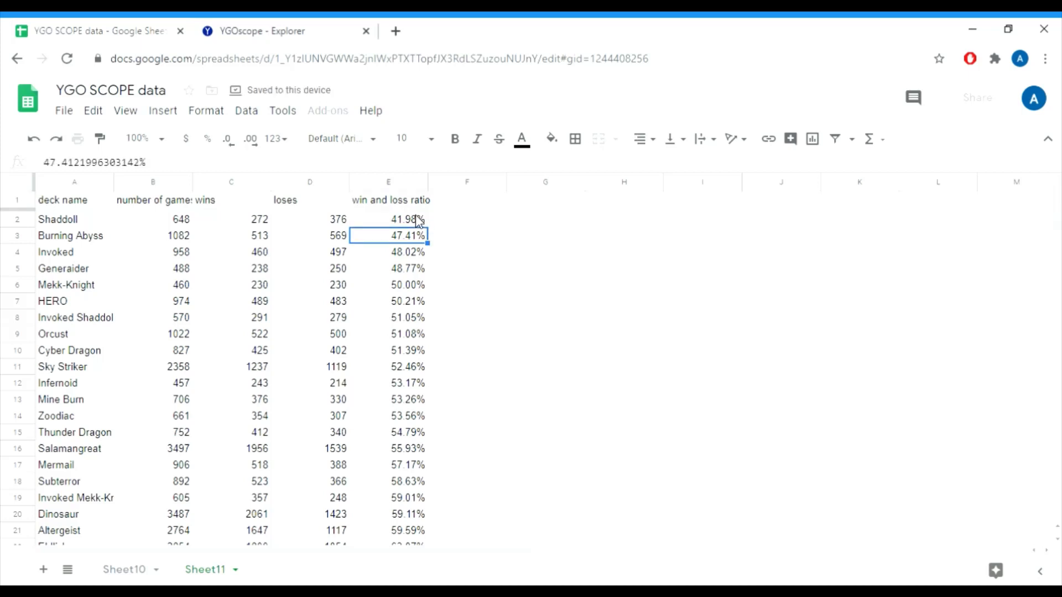
key(Up)
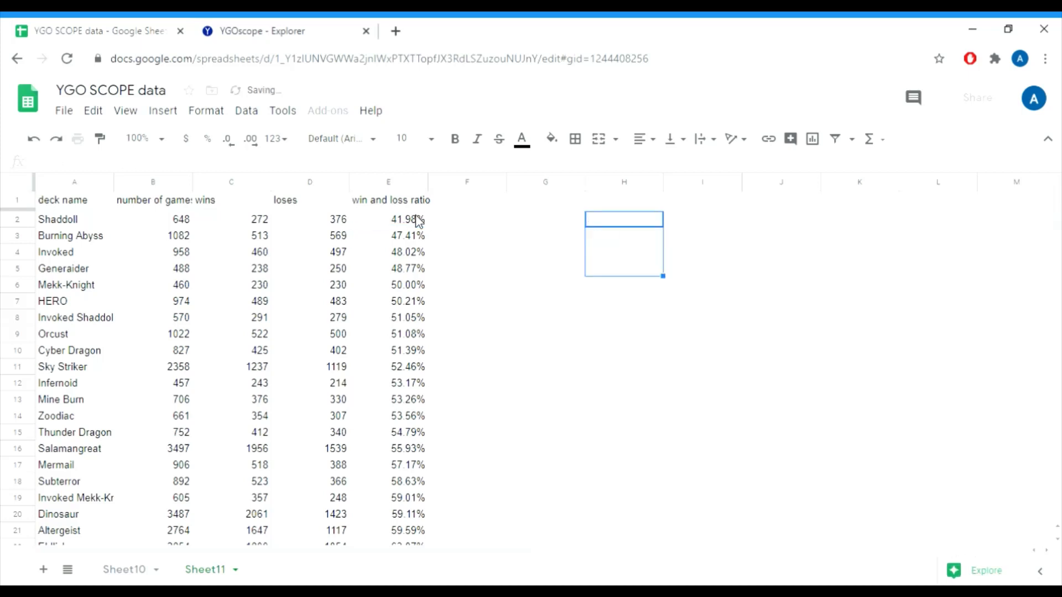
- Enter the labels q1, median and q3 in cells H2 to H4
key(Up)
key(Down)
key(Left)
key(Right)
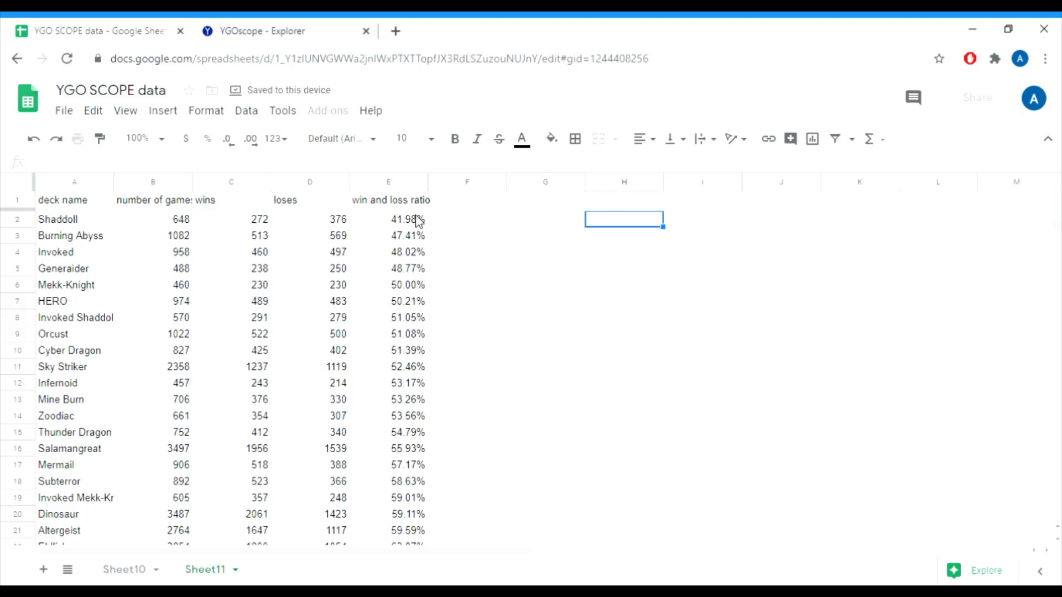
text(q1)
key(Return)
text(median)
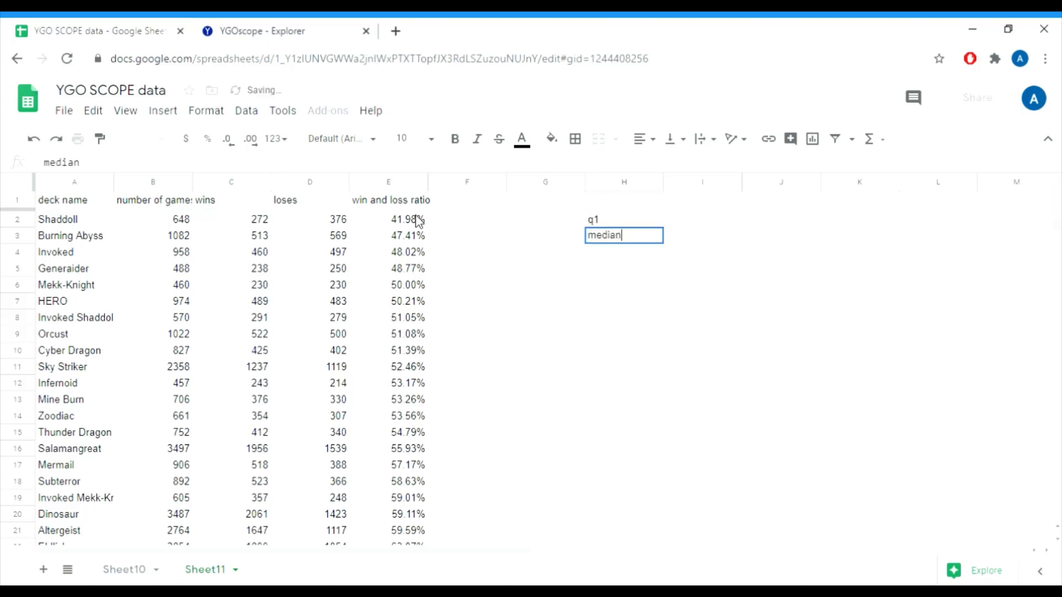
key(Return)
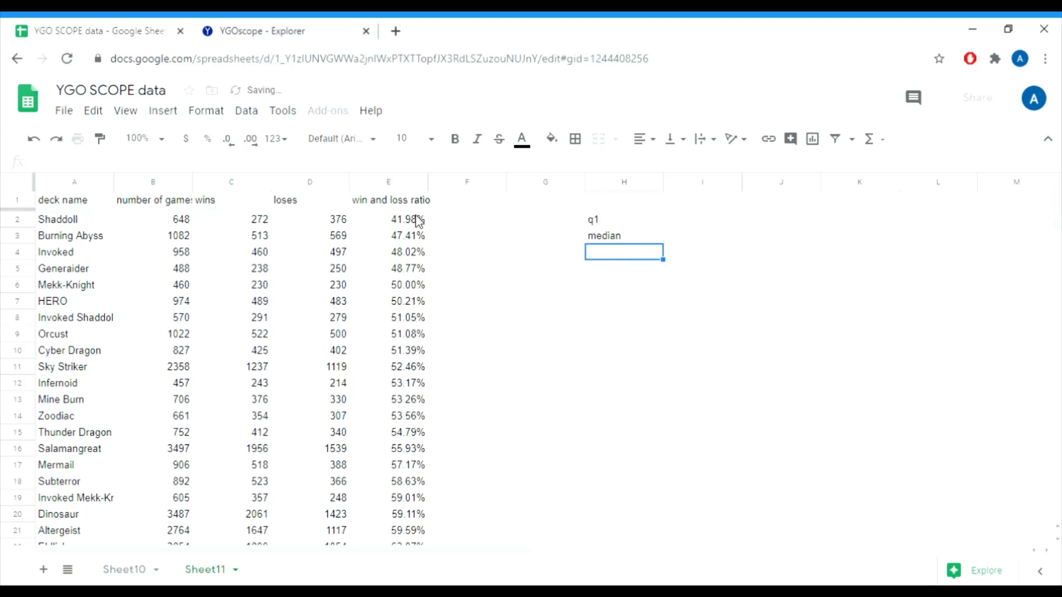
text(q3)
key(Return)
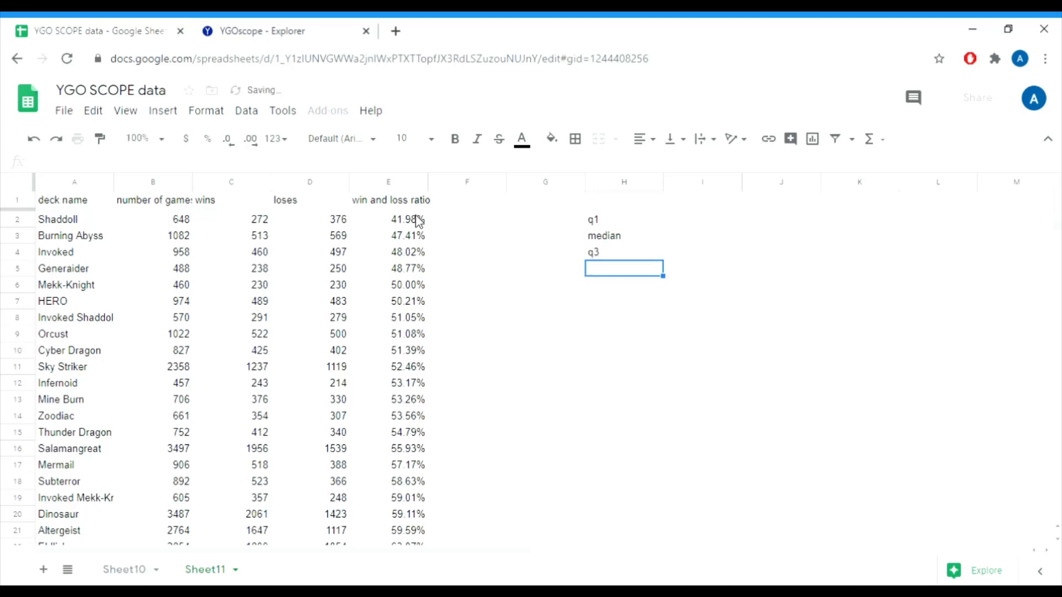
- Calculate the median win and loss ratio in I3 with =median(E2:E26), beside the median label
key(Left)
key(Up)
key(Up)
key(Right)
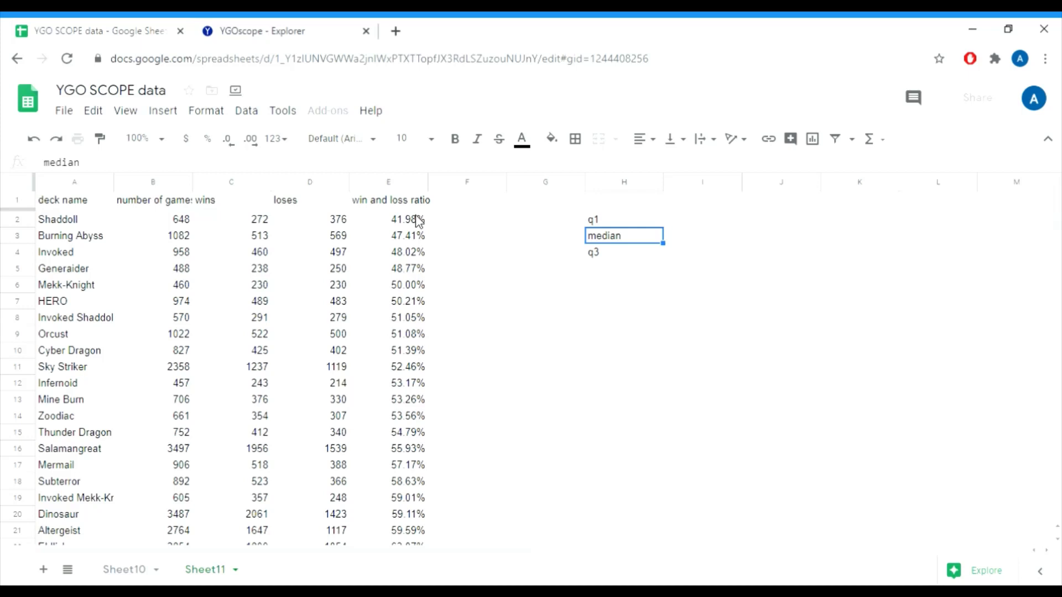
key(Up)
key(Down)
key(Right)
text(=median)
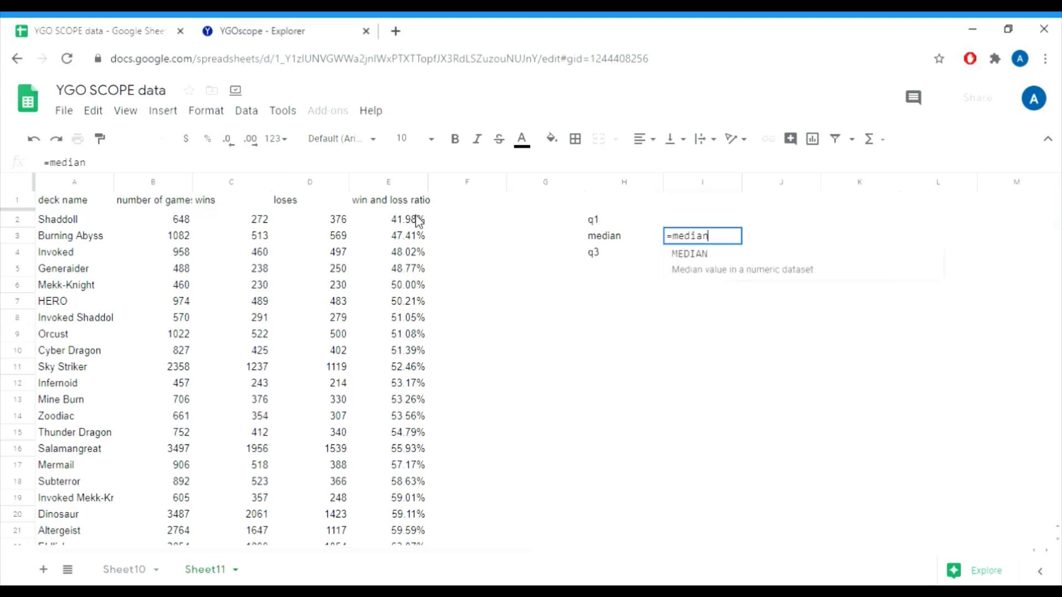
text(()
key(Left)
key(Left)
key(Left)
key(Left)
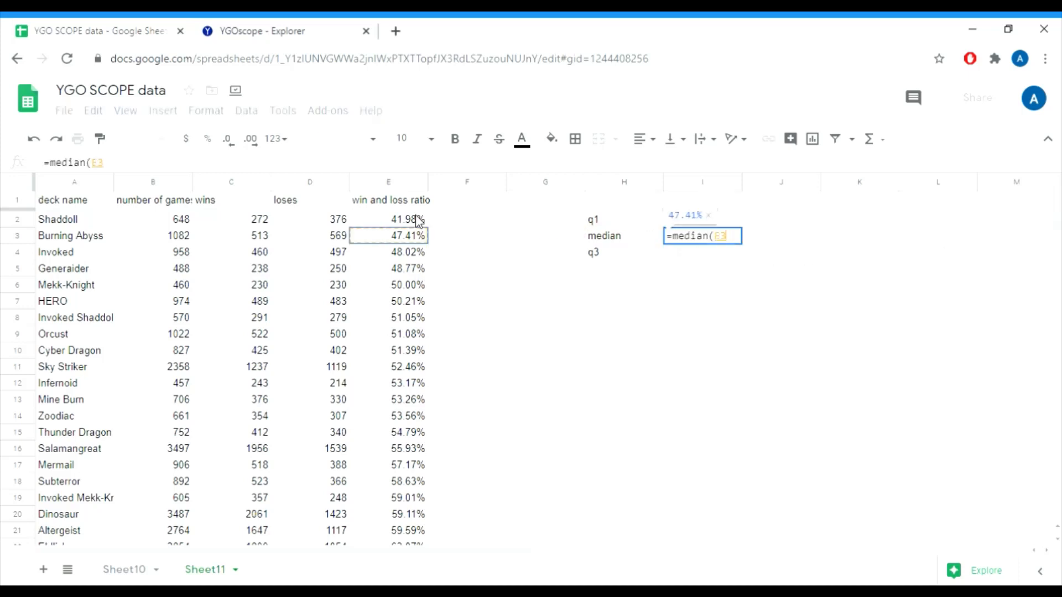
key(Up)
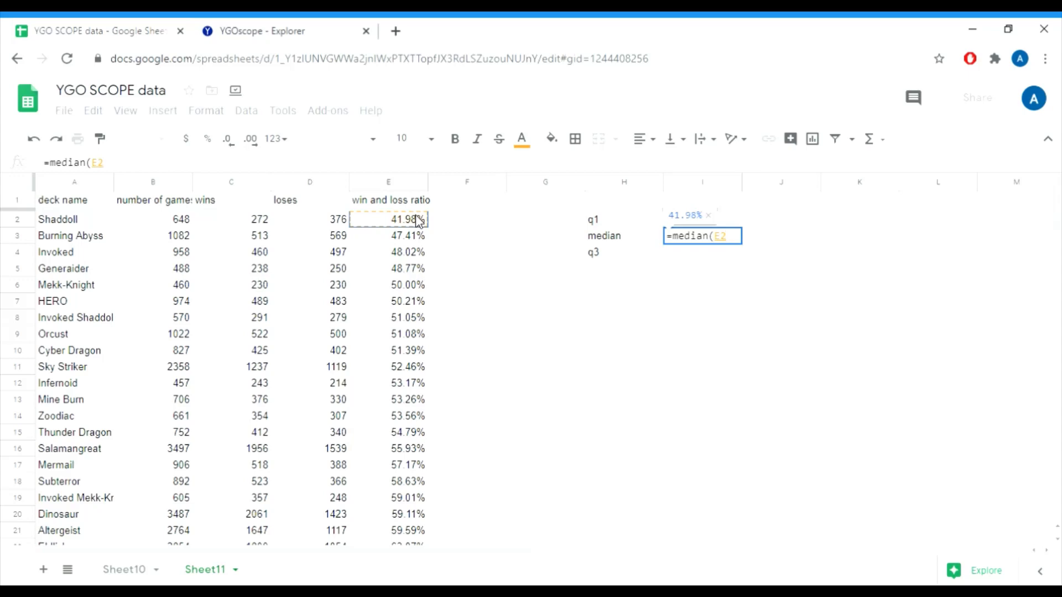
key(ctrl+shift+Down)
key(Return)
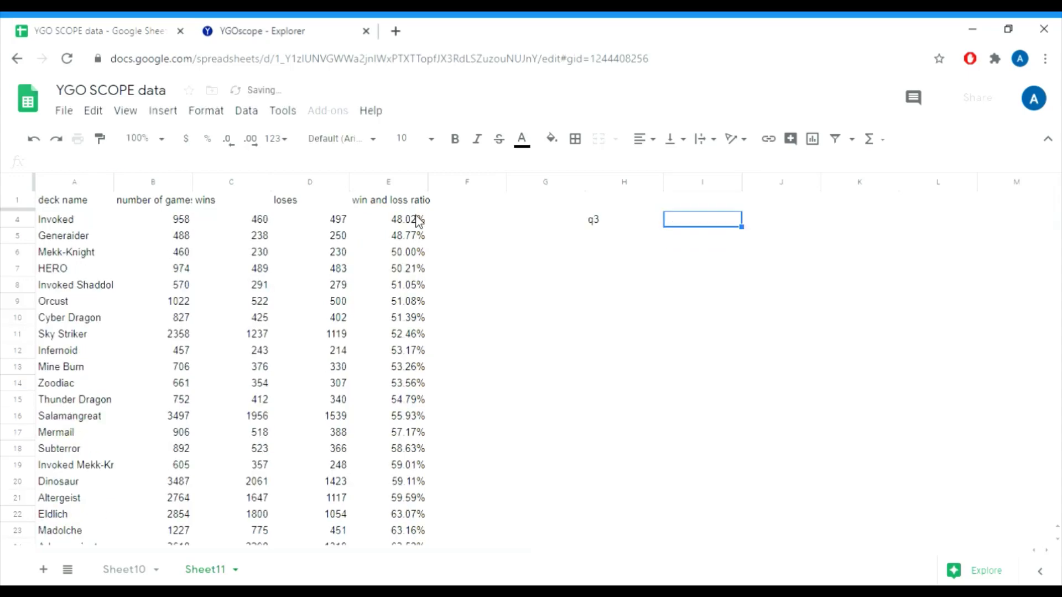
key(Up)
key(Up)
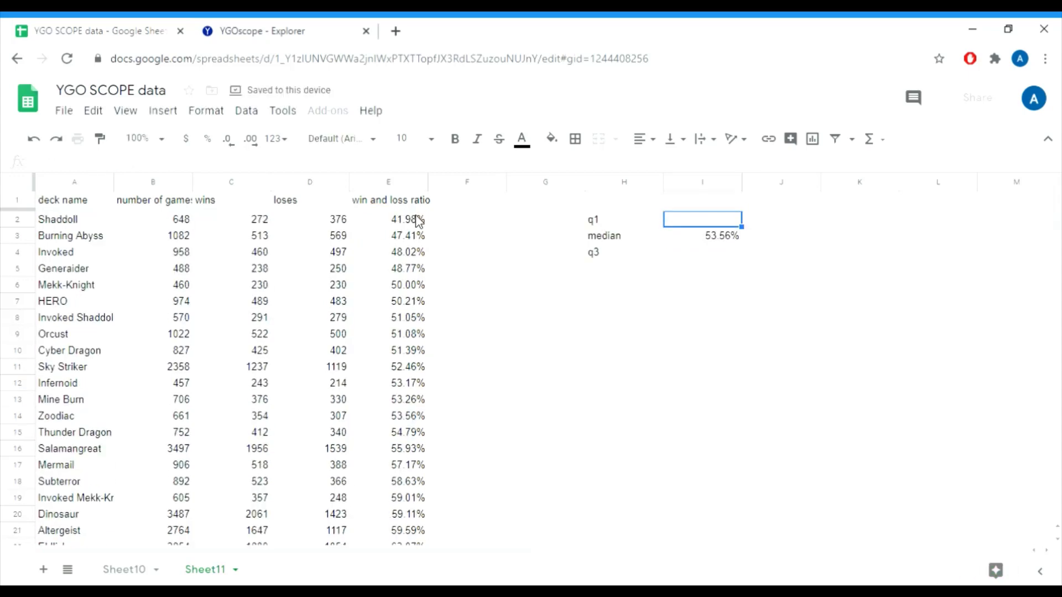
click(725, 245)
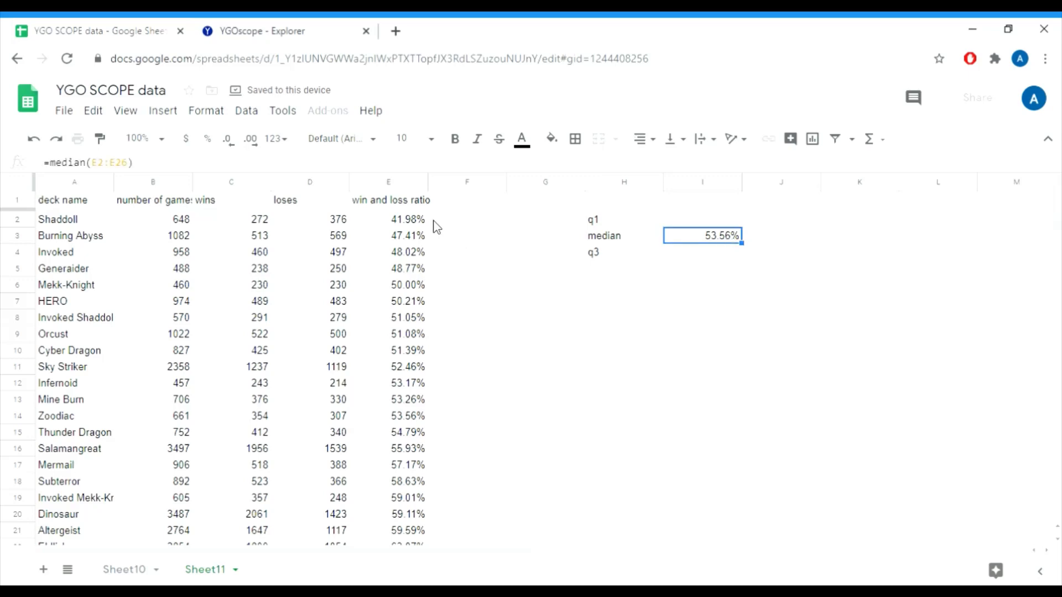
- Show the summary statistics, including the count, for the win and loss ratios in E2:E26
click(417, 223)
key(ctrl+shift+Down)
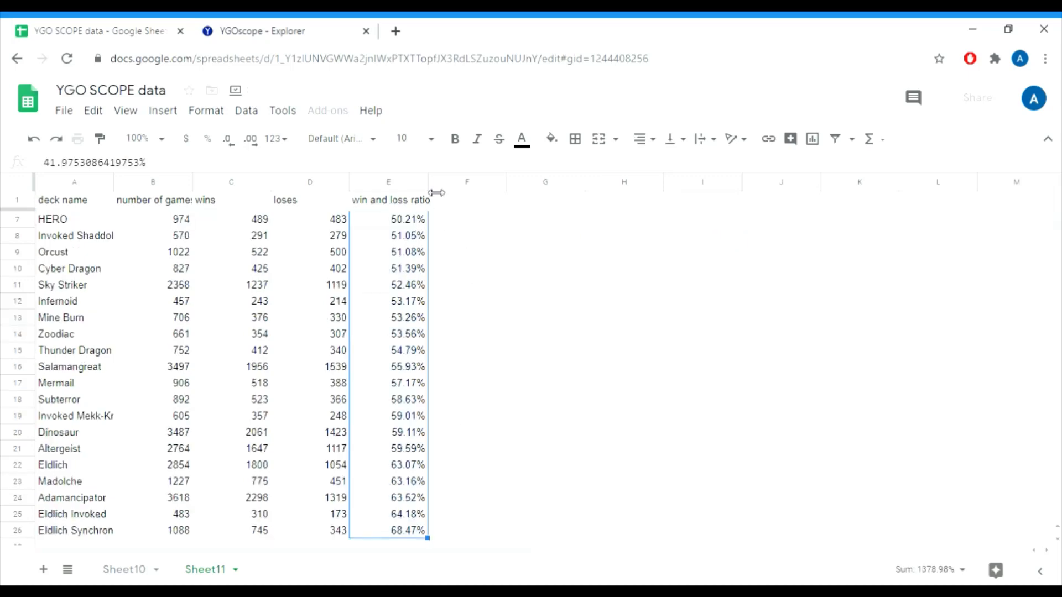
click(954, 572)
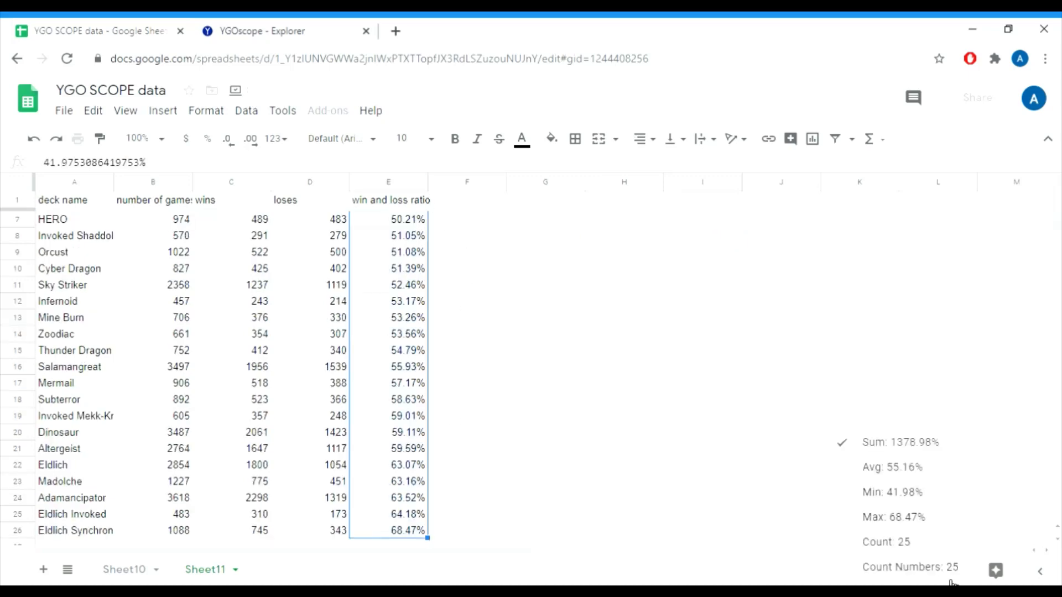
- Switch the quick summary to Count and check how many win and loss ratios lie in E2:E17
click(918, 548)
scroll(1057, 224, up, 2)
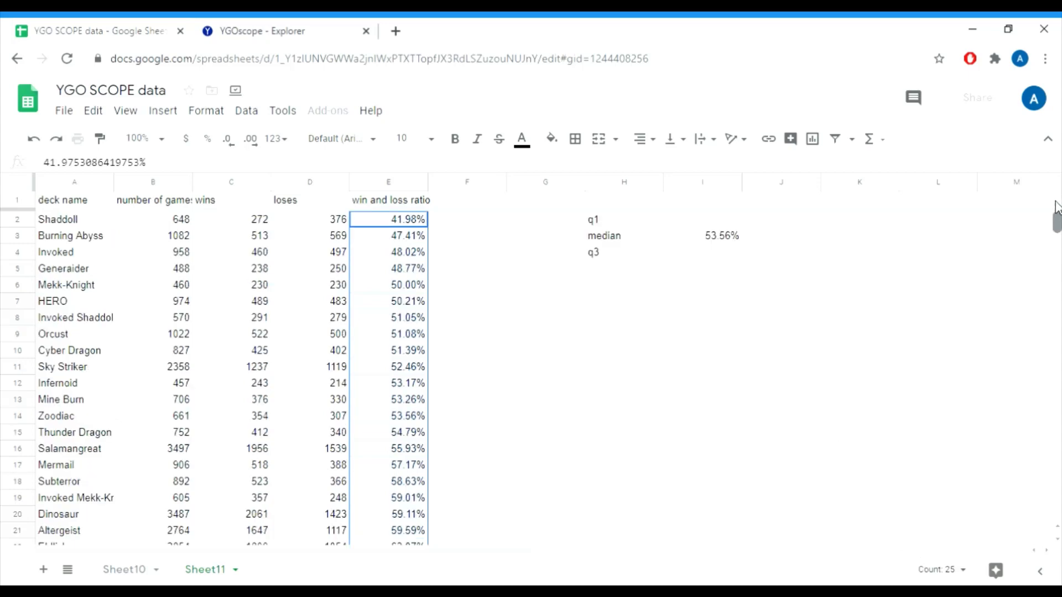
click(412, 437)
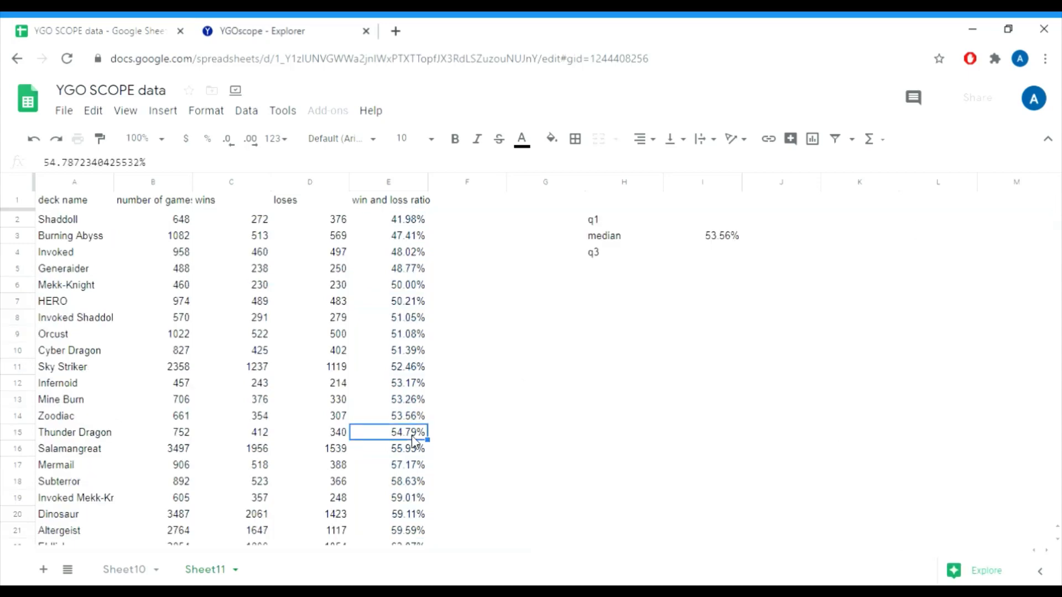
key(Down)
key(Down)
key(Down)
key(Down)
key(Up)
key(Up)
key(Down)
key(Down)
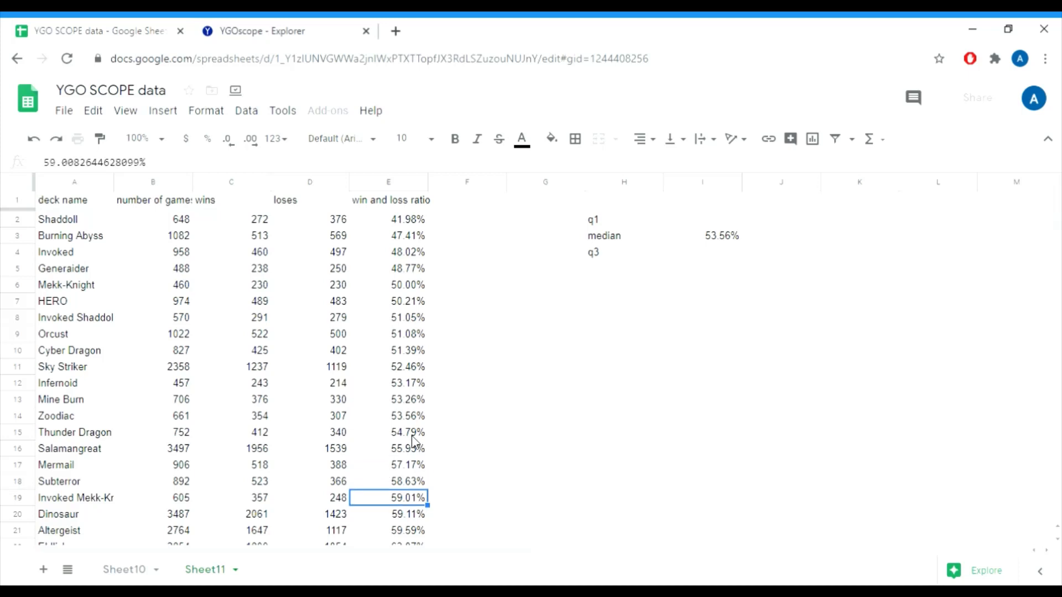
key(Up)
key(Up)
key(shift+Up)
key(shift+Up)
key(shift+Up)
key(shift+Up)
key(shift+Up)
key(shift+Up)
key(shift+Up)
key(shift+Up)
key(shift+Up)
key(shift+Up)
key(shift+Up)
key(shift+Up)
key(shift+Up)
key(shift+Up)
key(shift+Up)
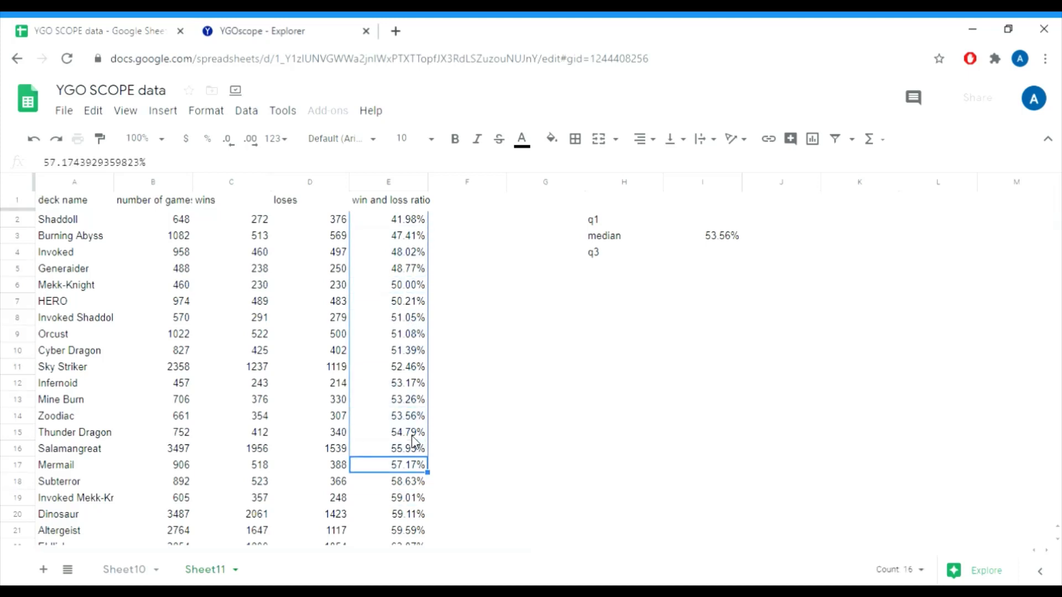
- Count the ratios from E16 up to the start of the list to locate the middle value
click(412, 437)
key(Down)
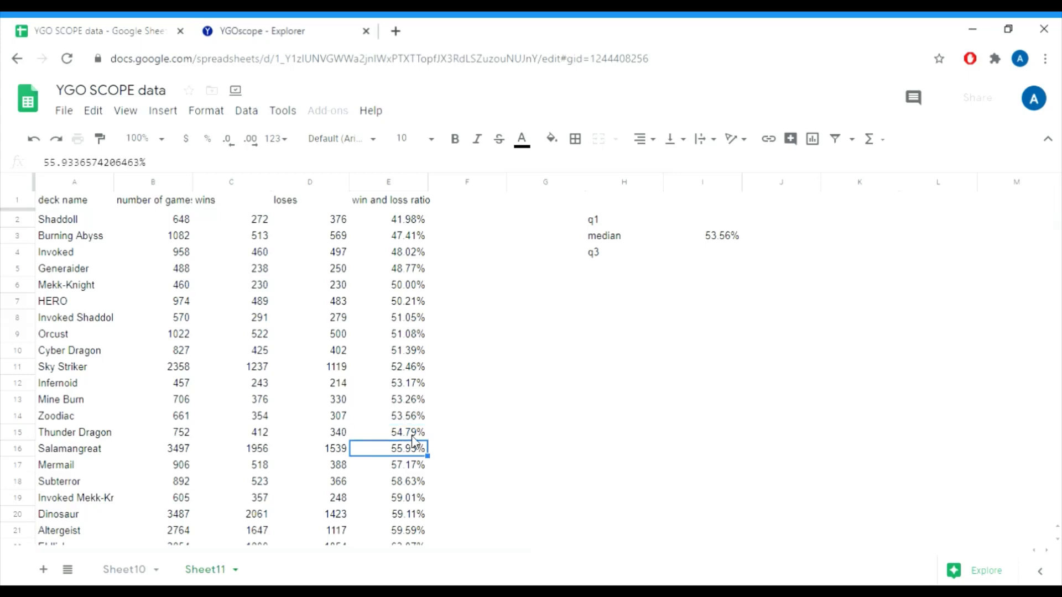
key(shift+Up)
key(shift+Up)
key(shift+Up)
key(shift+Up)
key(shift+Up)
key(shift+Up)
key(shift+Up)
key(shift+Up)
key(shift+Up)
key(shift+Up)
key(shift+Up)
key(shift+Up)
key(shift+Up)
key(shift+Up)
key(shift+Up)
key(Down)
click(411, 437)
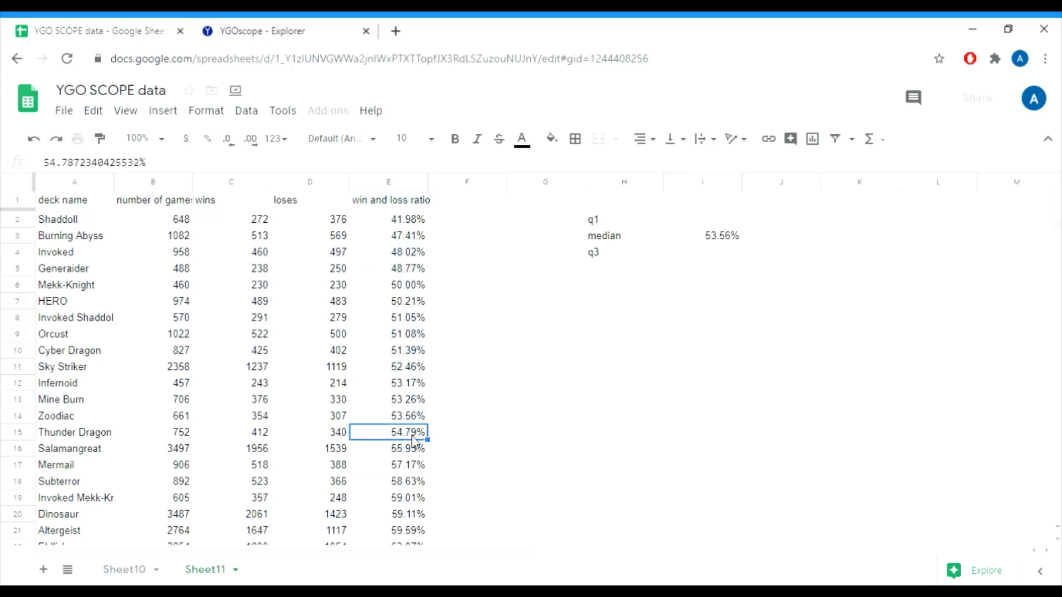
key(Up)
- Fill the lower-half win and loss ratios in E2:E13 with yellow
click(397, 222)
key(shift+Down)
key(shift+Down)
key(shift+Down)
key(shift+Down)
key(shift+Down)
key(shift+Down)
key(shift+Down)
key(shift+Down)
key(shift+Down)
key(shift+Down)
key(shift+Down)
key(shift+Down)
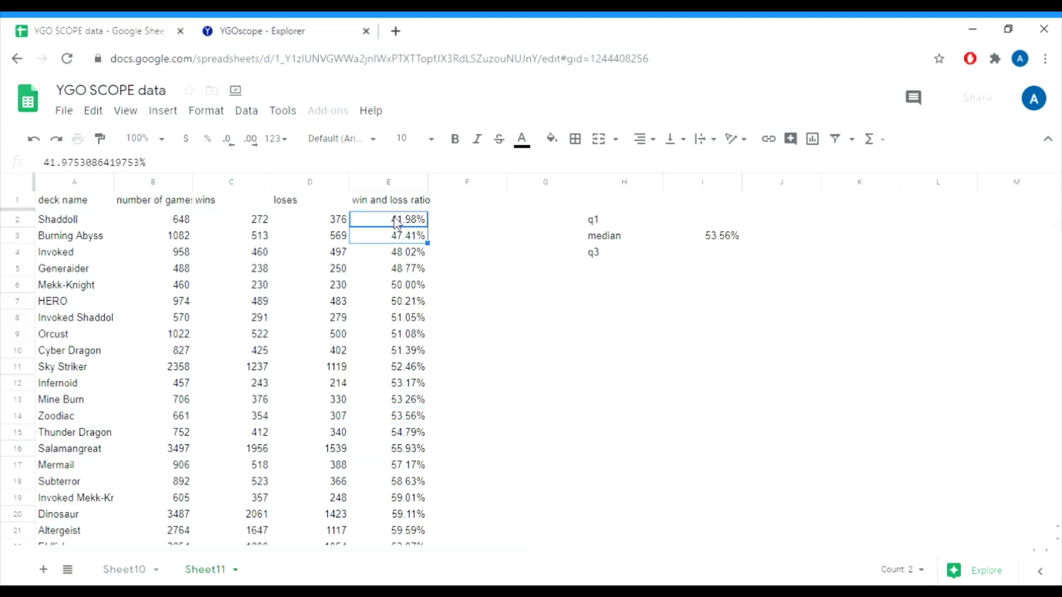
key(shift+Up)
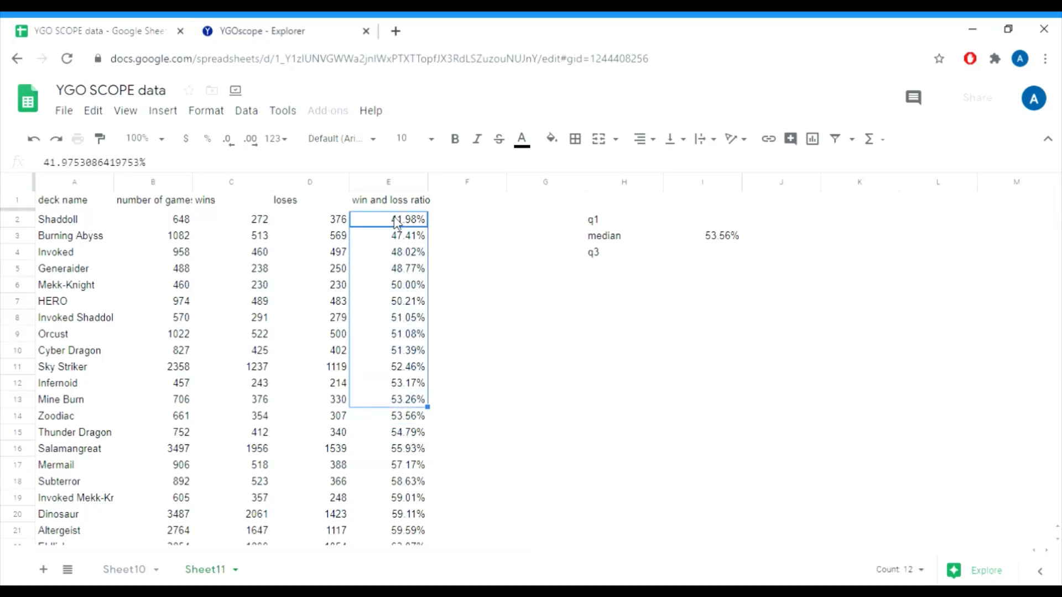
click(558, 145)
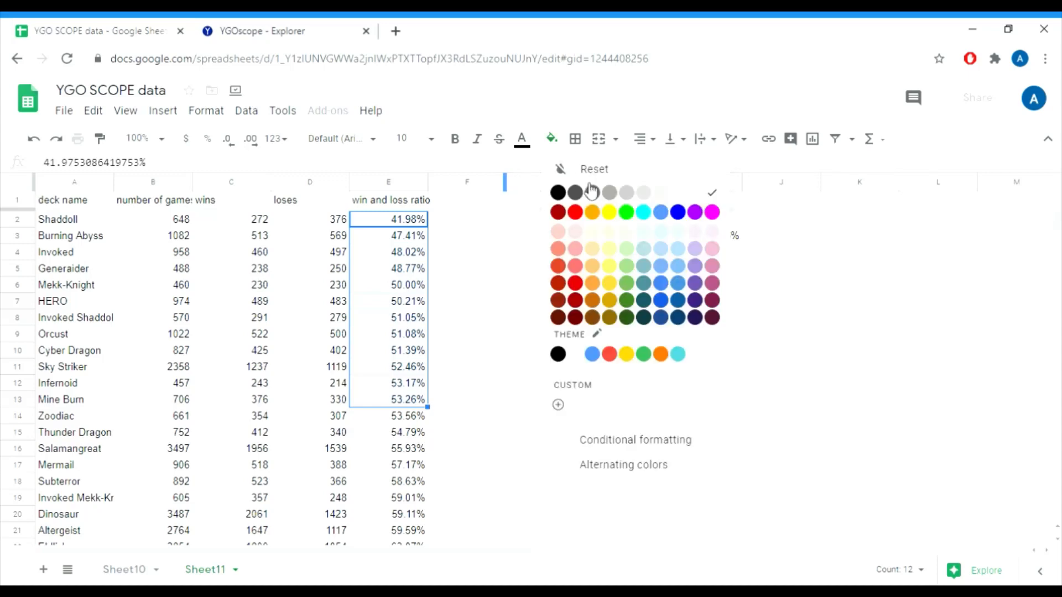
click(614, 214)
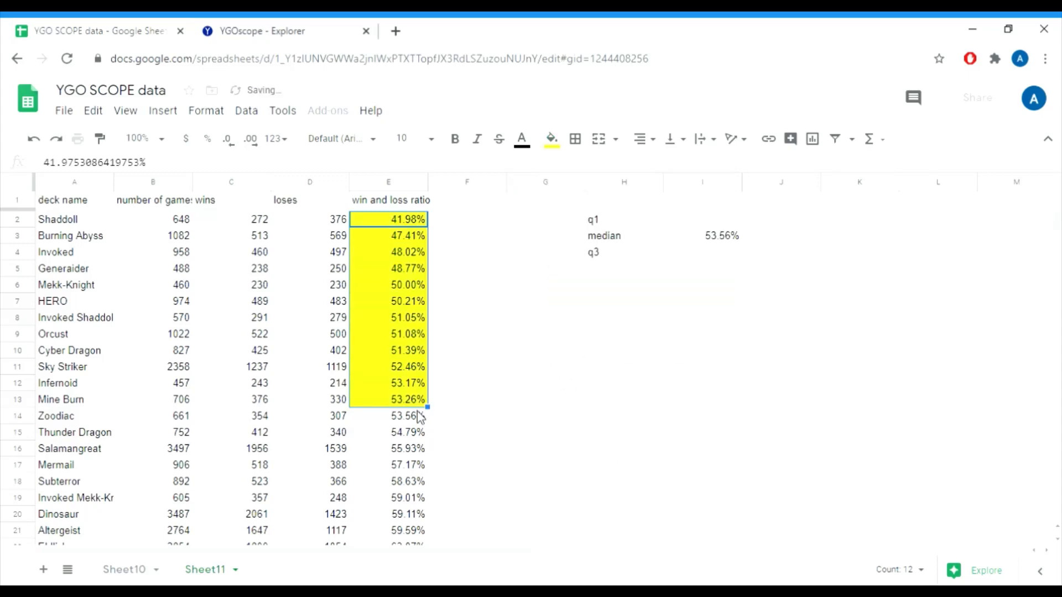
- Fill the upper-half win and loss ratios in E15:E26 with the lightest green
click(395, 438)
key(ctrl+shift+Down)
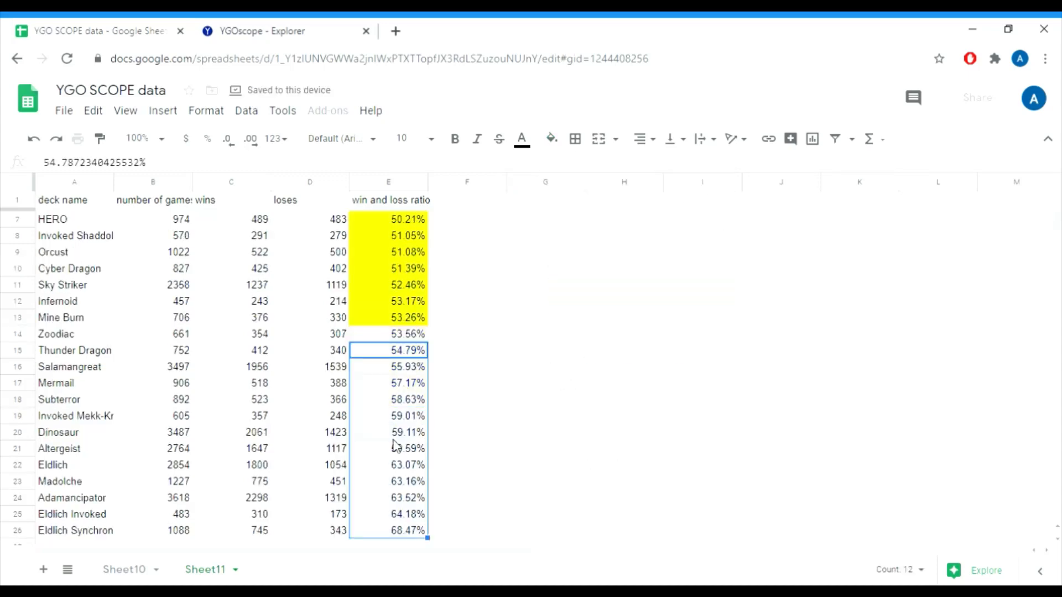
click(552, 138)
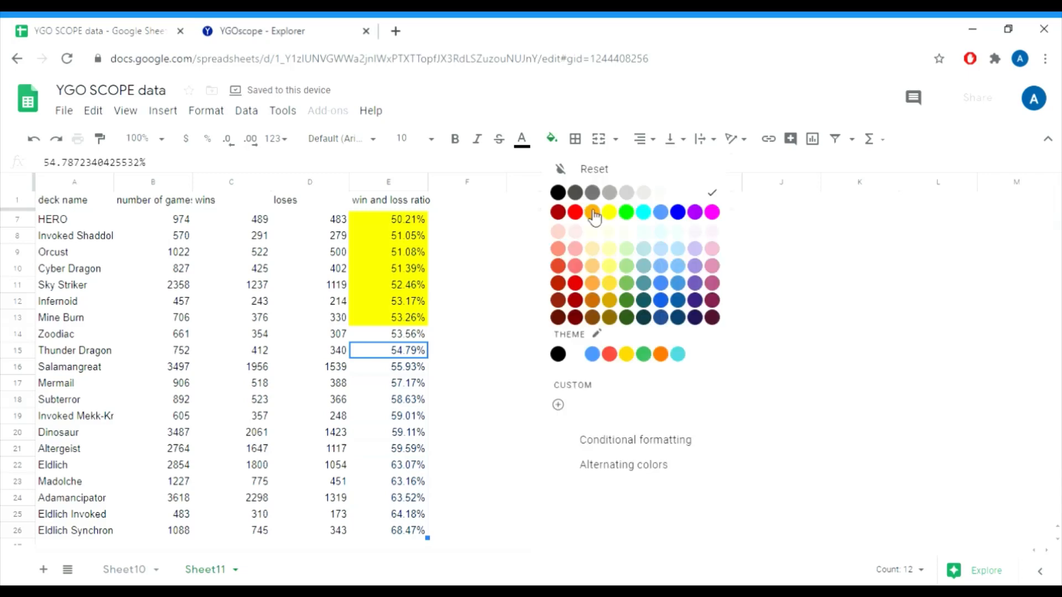
click(629, 232)
- Calculate q1 in I2 as the median of the yellow lower-half ratios in E2:E13
click(500, 255)
key(Up)
key(ctrl+Up)
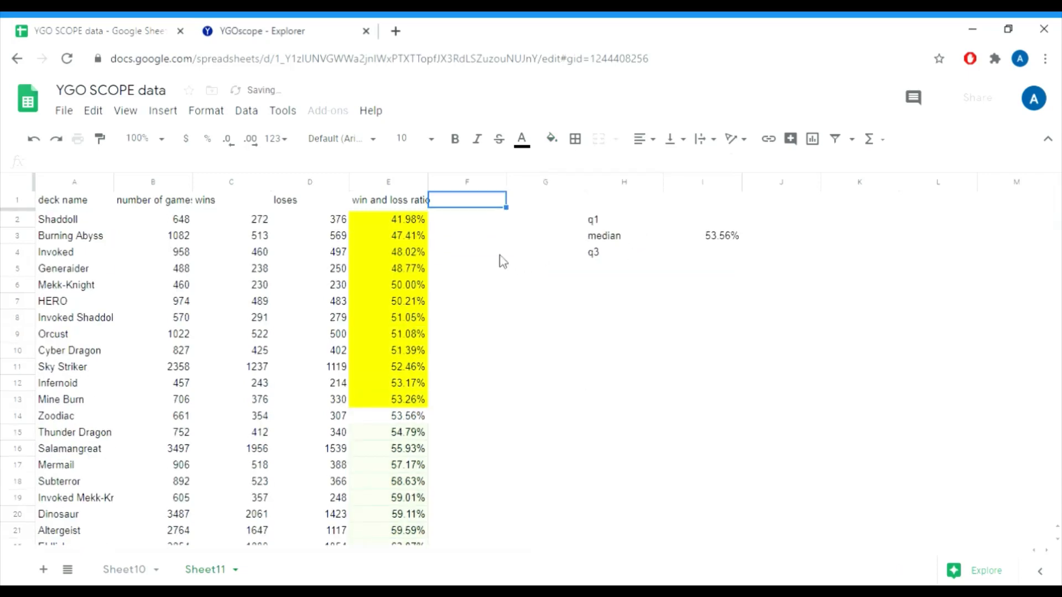
key(Right)
key(Right)
key(Right)
key(Down)
text(=median()
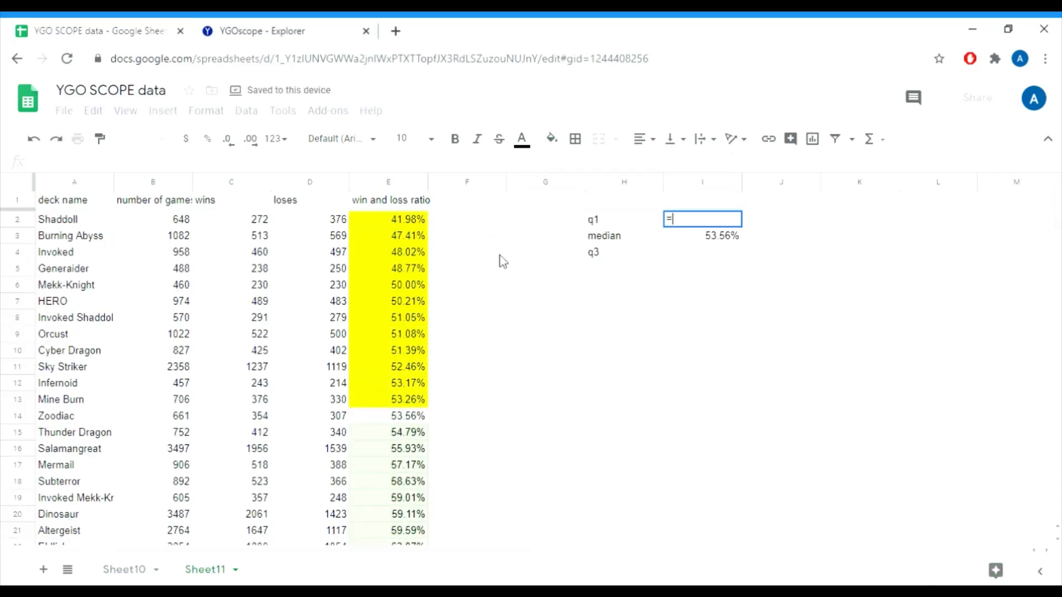
key(Left)
key(Left)
key(Left)
key(Left)
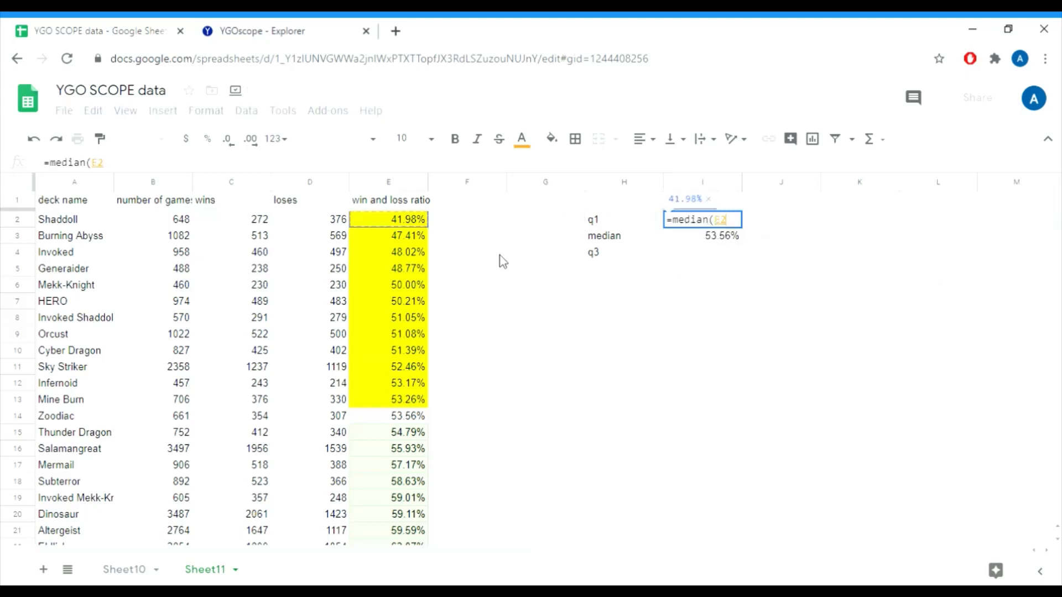
key(shift+Down)
key(shift+Down)
key(shift+Down)
key(shift+Down)
key(shift+Down)
key(shift+Down)
key(shift+Down)
key(shift+Down)
key(shift+Down)
key(shift+Down)
key(shift+Down)
key(Return)
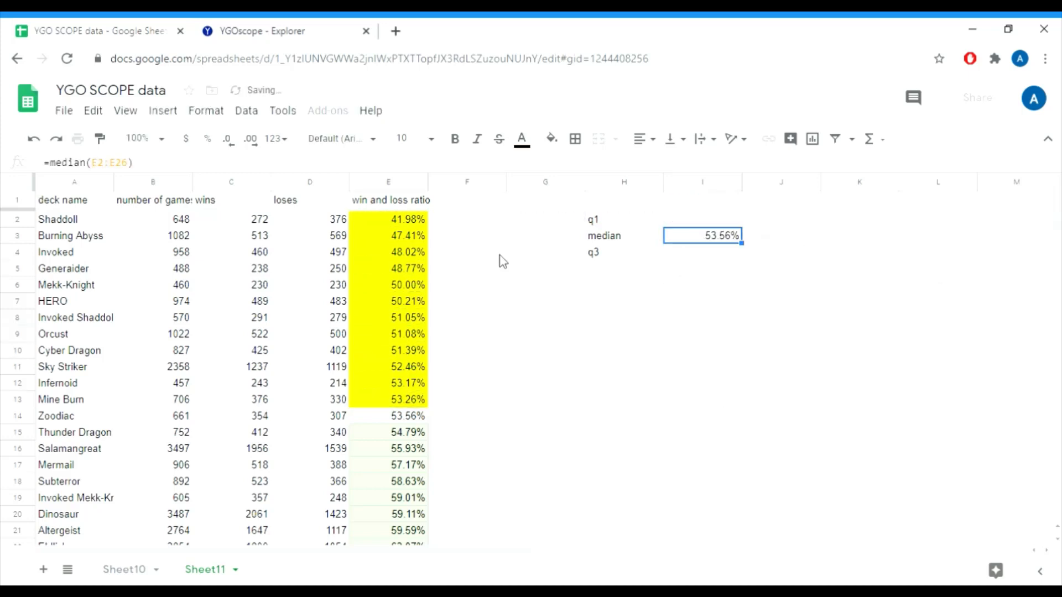
- Calculate q3 in I4 with =median(E15:E29), covering the green upper-half ratios
key(Down)
text(=median()
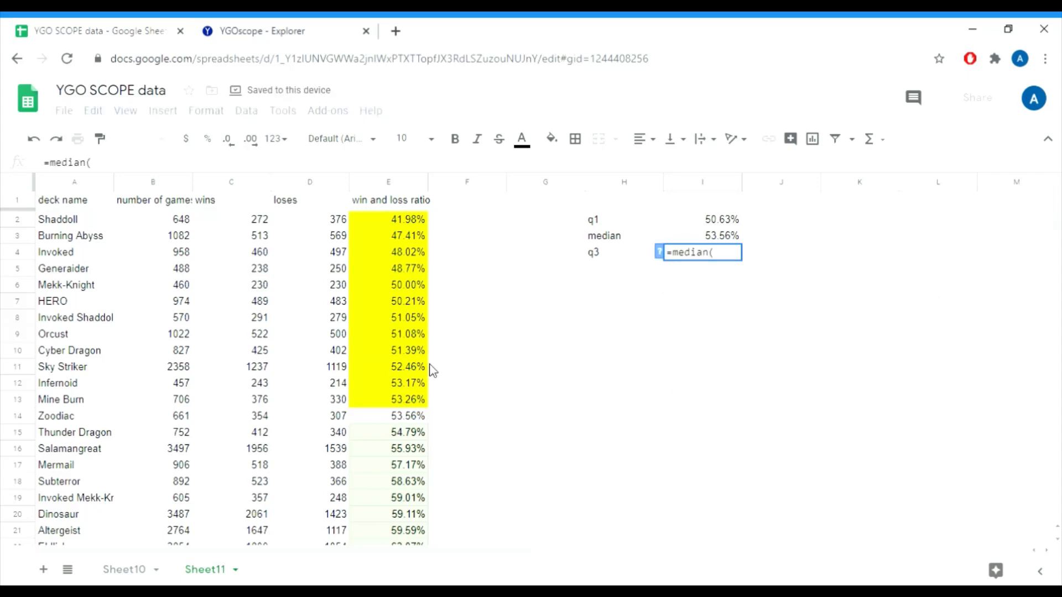
click(402, 433)
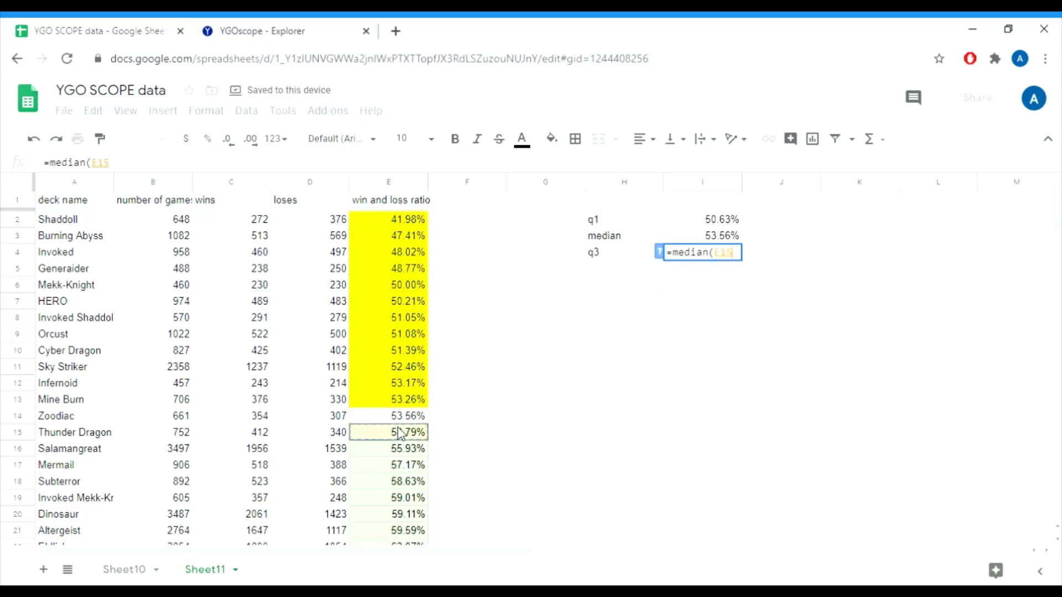
key(shift+Down)
key(shift+Down)
key(shift+Down)
key(shift+Down)
key(shift+Down)
key(shift+Down)
key(shift+Down)
key(shift+Down)
key(shift+Down)
key(shift+Down)
key(shift+Down)
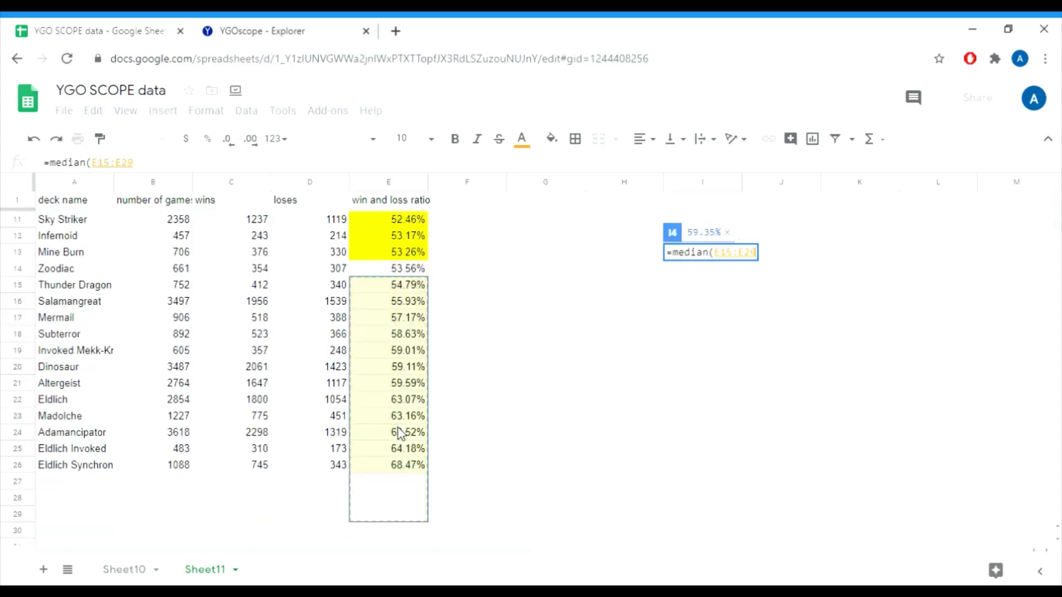
key(Return)
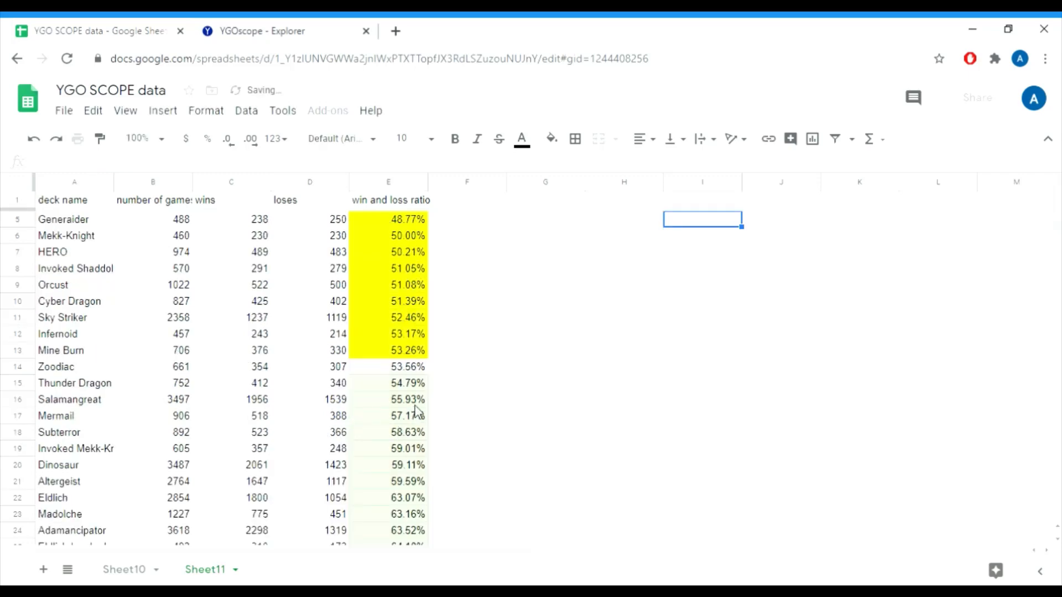
- Examine the yellow lower-half ratios from the median row up to the header and back down to E13
click(419, 369)
key(Up)
key(Up)
key(Up)
key(Up)
key(Up)
key(Up)
key(Up)
key(Up)
key(Up)
key(Up)
key(Up)
key(Up)
key(Up)
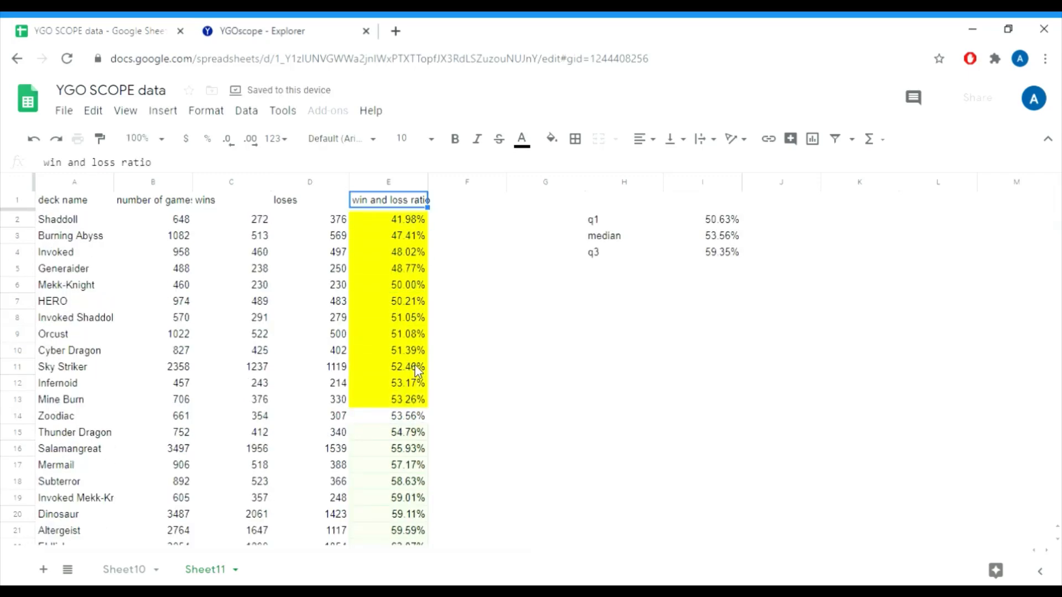
key(Down)
key(Down)
key(Down)
key(Down)
key(Down)
key(Down)
key(Down)
key(Down)
key(Down)
key(Down)
key(Down)
key(Down)
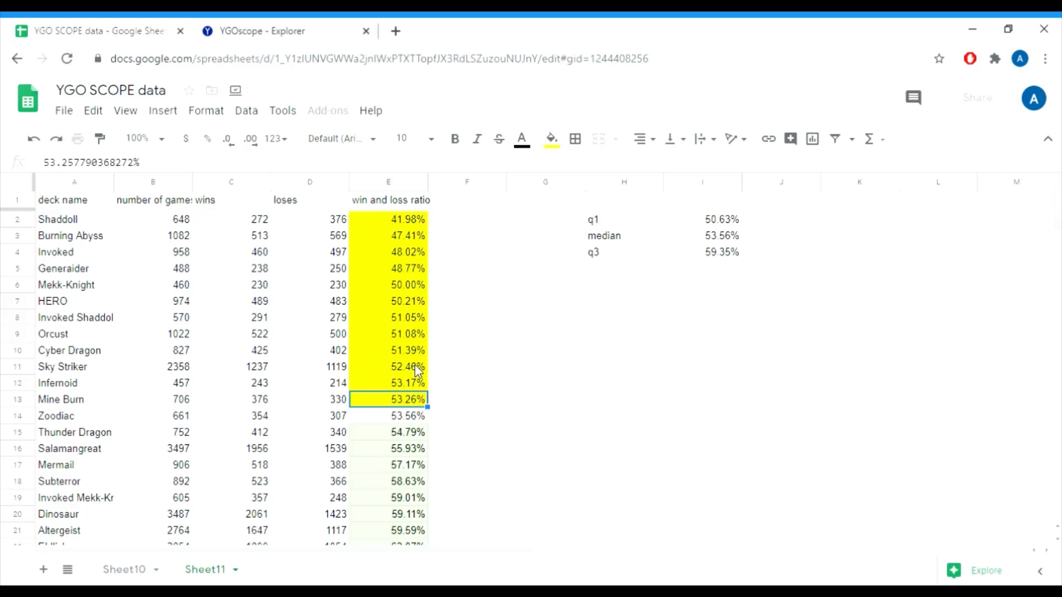
- Examine the ratios directly around the median in E14 and compare them with the lower half
key(Right)
key(Down)
key(Left)
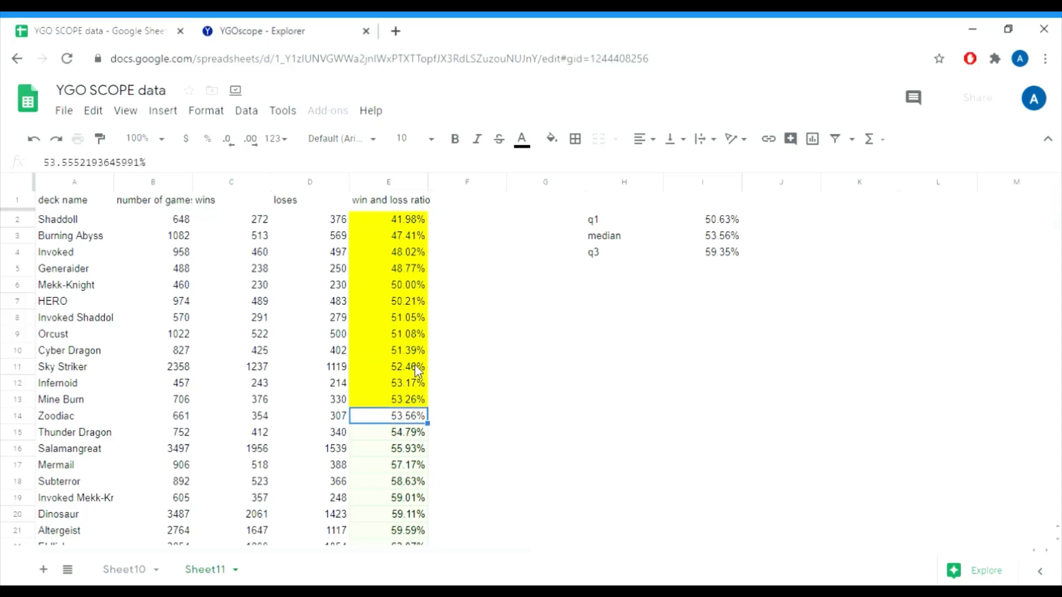
key(Up)
key(Up)
key(Down)
key(shift+Down)
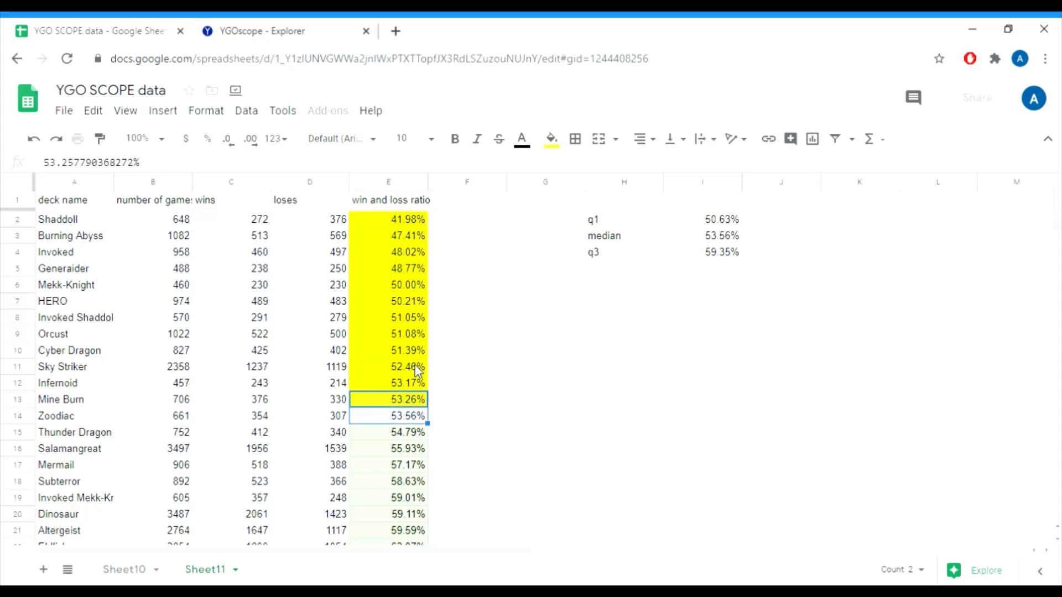
key(Up)
key(Down)
key(Down)
key(Up)
key(Up)
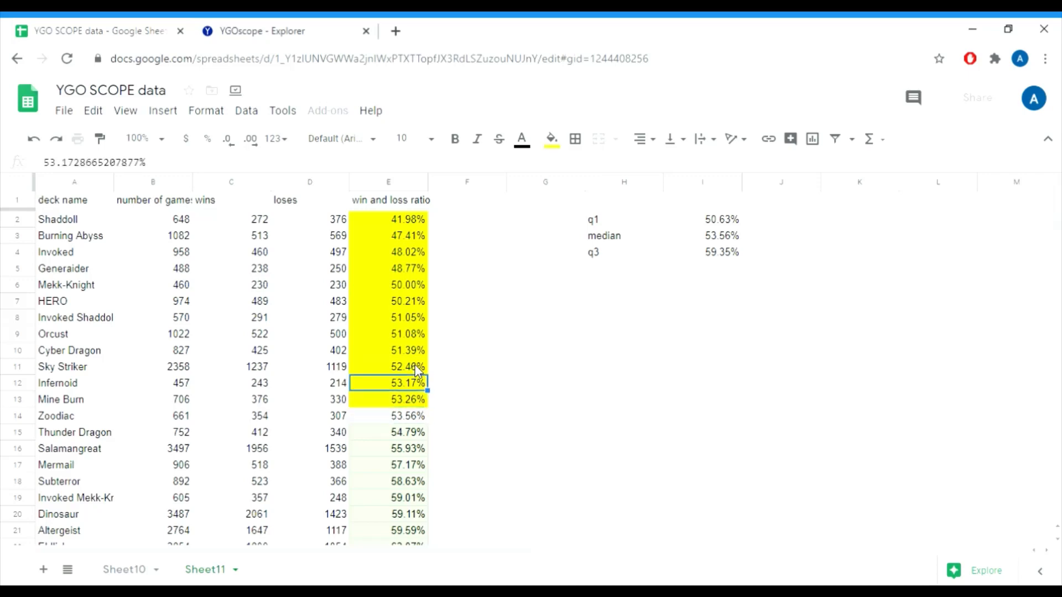
key(Down)
key(Down)
key(Down)
- Examine the yellow ratios upward to E8, near the middle of the lower half
key(Up)
key(Up)
key(Up)
key(Up)
key(Up)
key(Up)
key(Up)
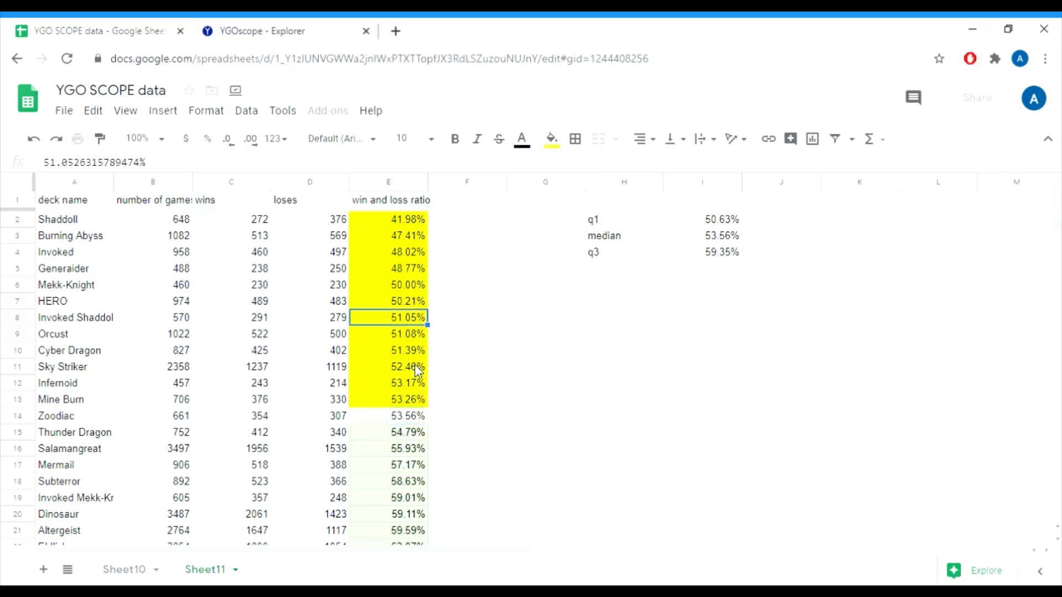
- Examine the win ratios from E8 down past the median row to E17
key(Down)
key(Down)
key(Down)
key(Down)
key(Down)
key(Down)
key(Down)
key(Down)
key(Down)
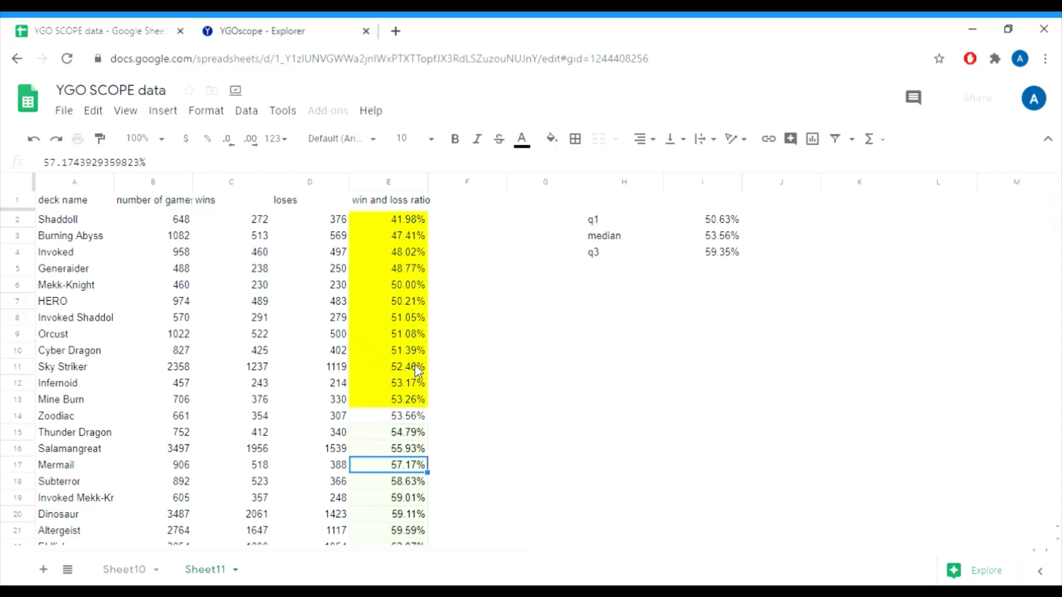
- Review the q3, median and q1 entries in the quartile summary, up to the q1 label in H2
click(705, 272)
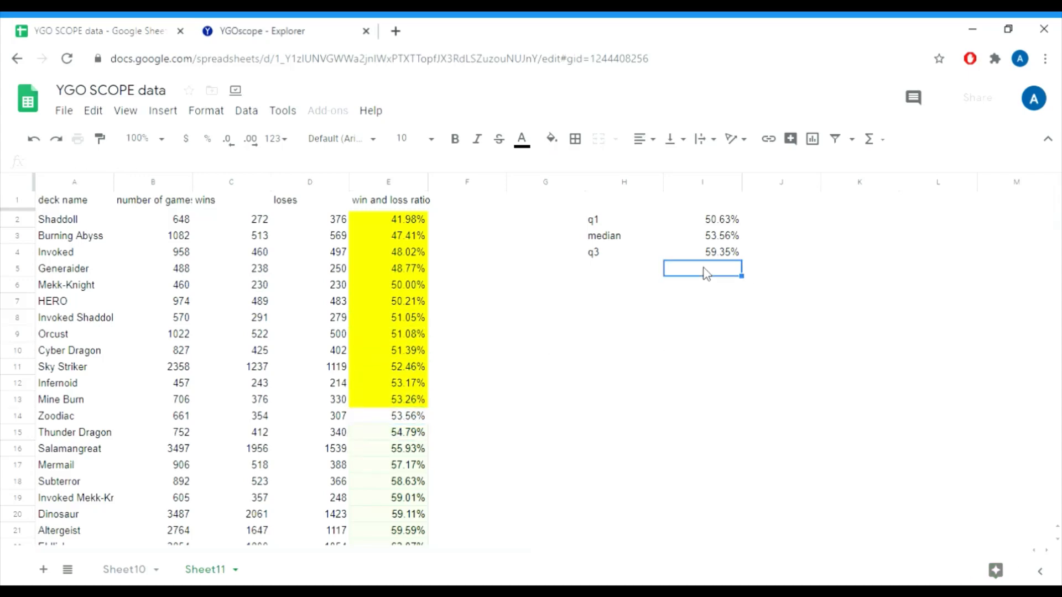
key(Up)
key(Up)
key(Up)
key(Left)
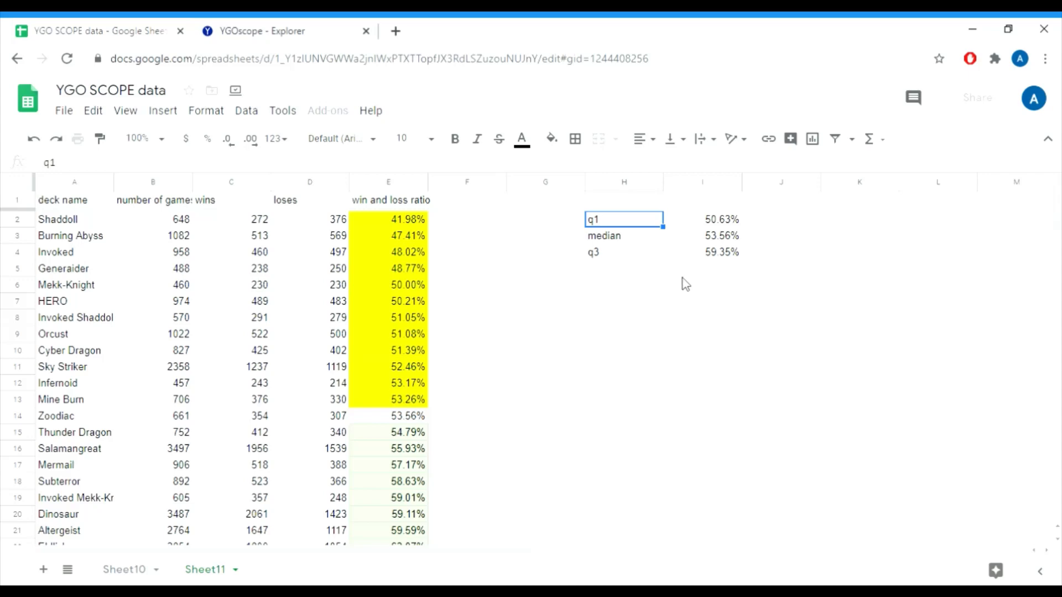
- Enter the heading Tier in H6, below the quartile summary
click(682, 276)
click(629, 286)
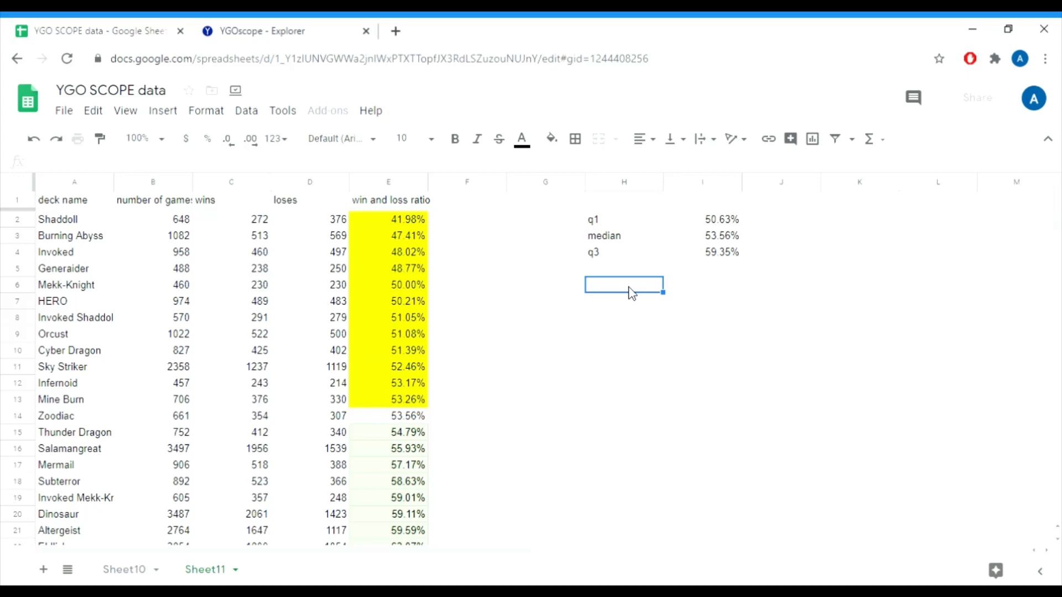
text(Tirer)
key(BackSpace)
key(BackSpace)
text(er)
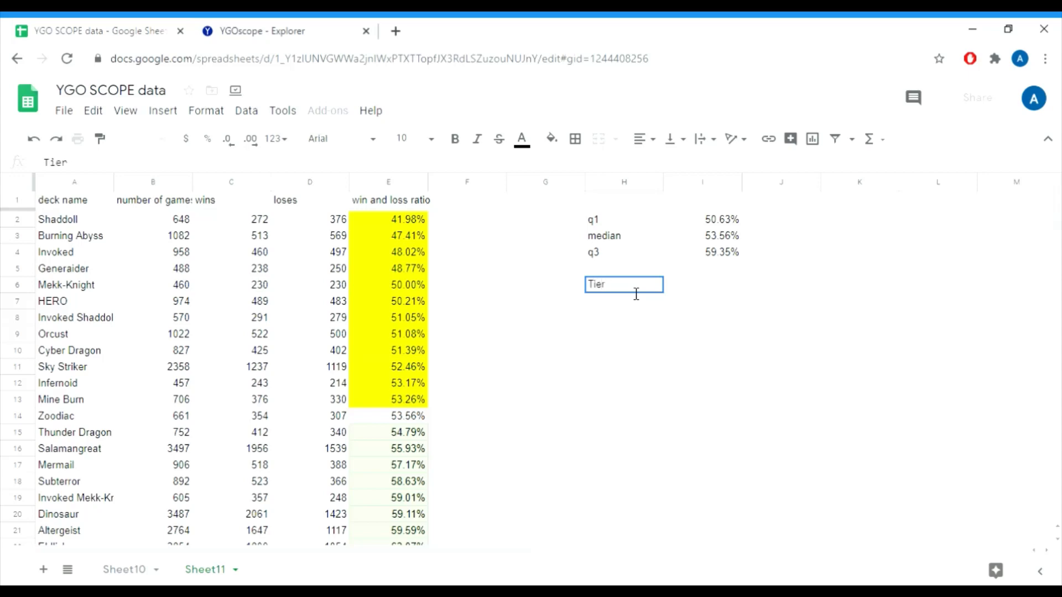
key(Return)
- List the tier names Casual, Rogue, Tier 2 and Tier 1 in H7:H10 under the Tier heading
text(Casual)
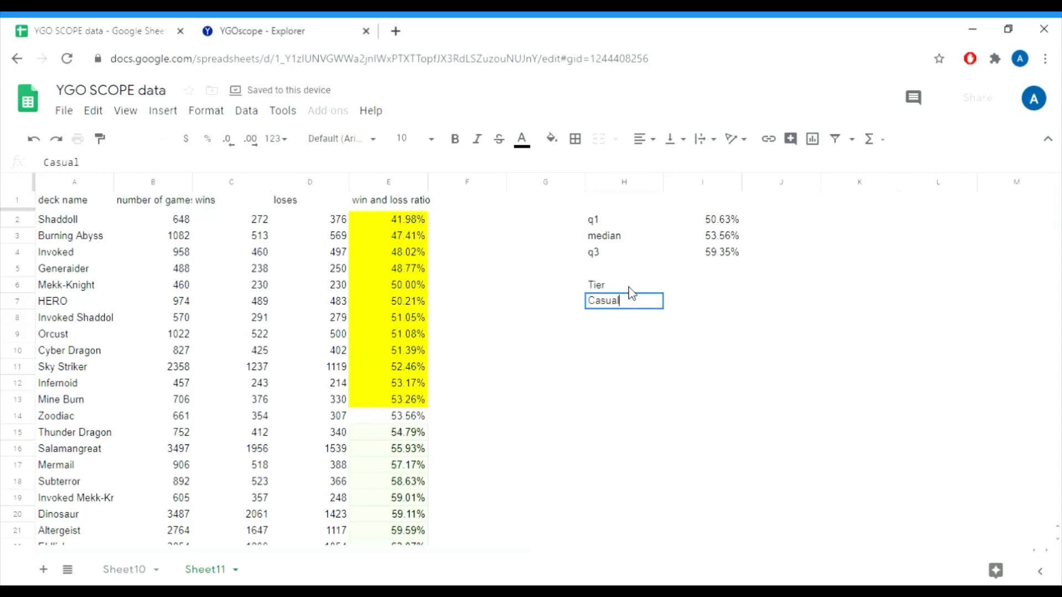
key(Return)
text(Rogeu)
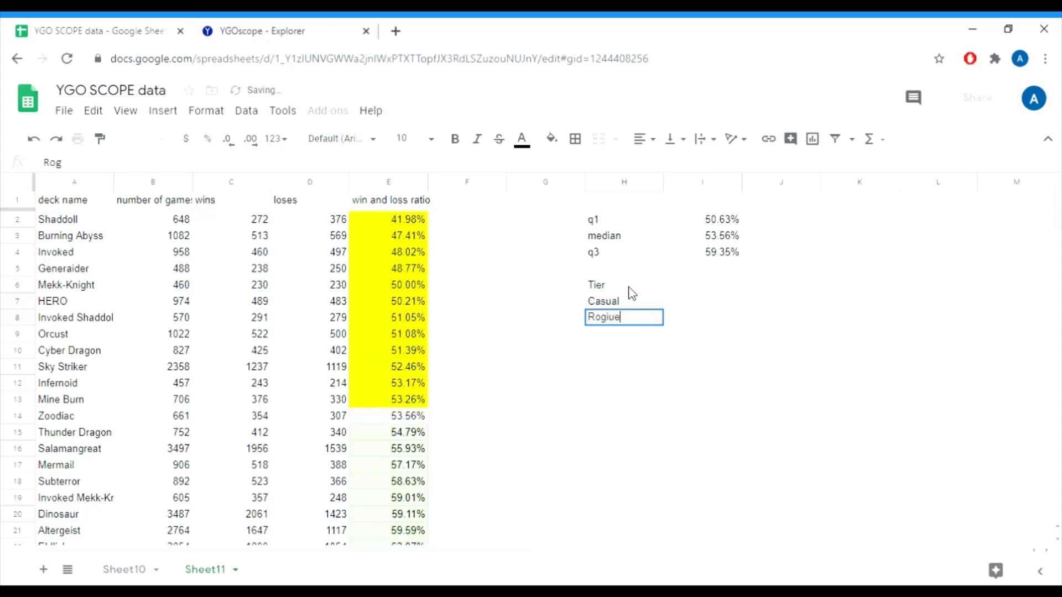
key(BackSpace)
key(BackSpace)
text(ue)
key(Return)
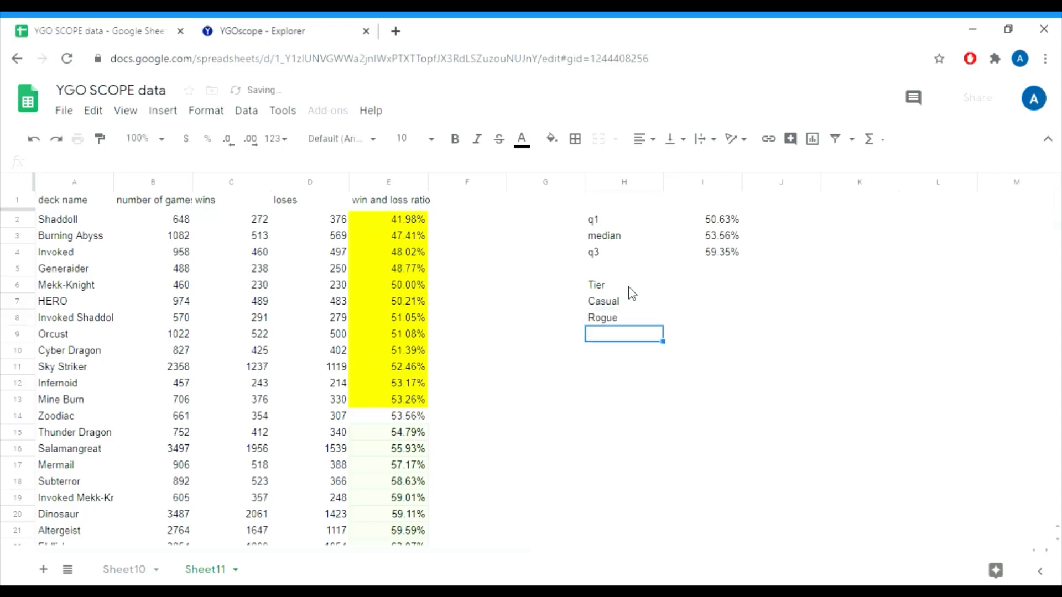
text(Tier 2)
key(Return)
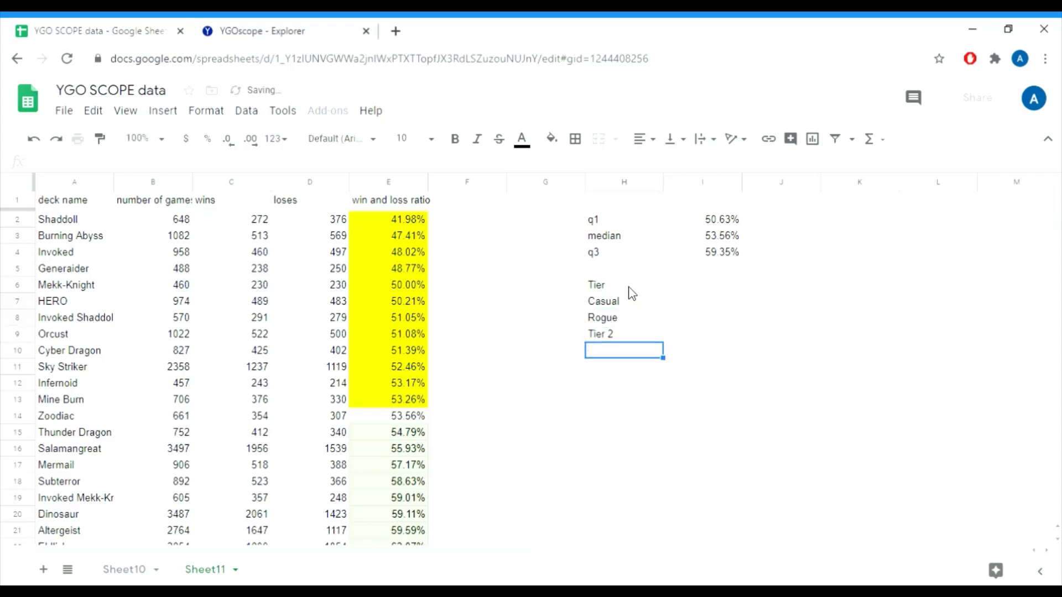
text(Tier 1)
key(Up)
- Enter the win ratio range 0.00% - 50.63% for the Casual tier in I7
key(Up)
key(Up)
key(Right)
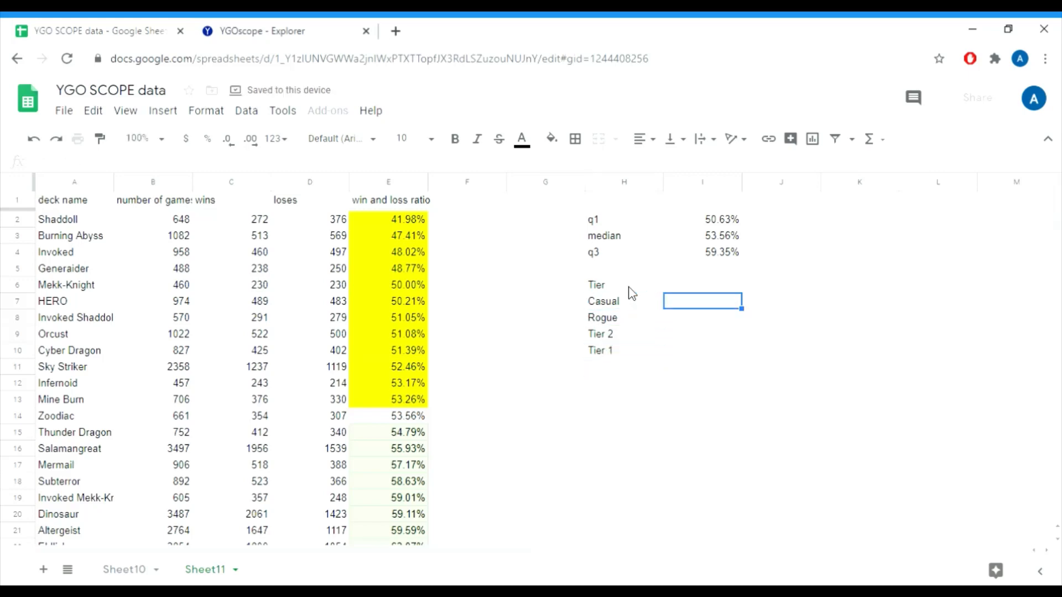
text(0.00)
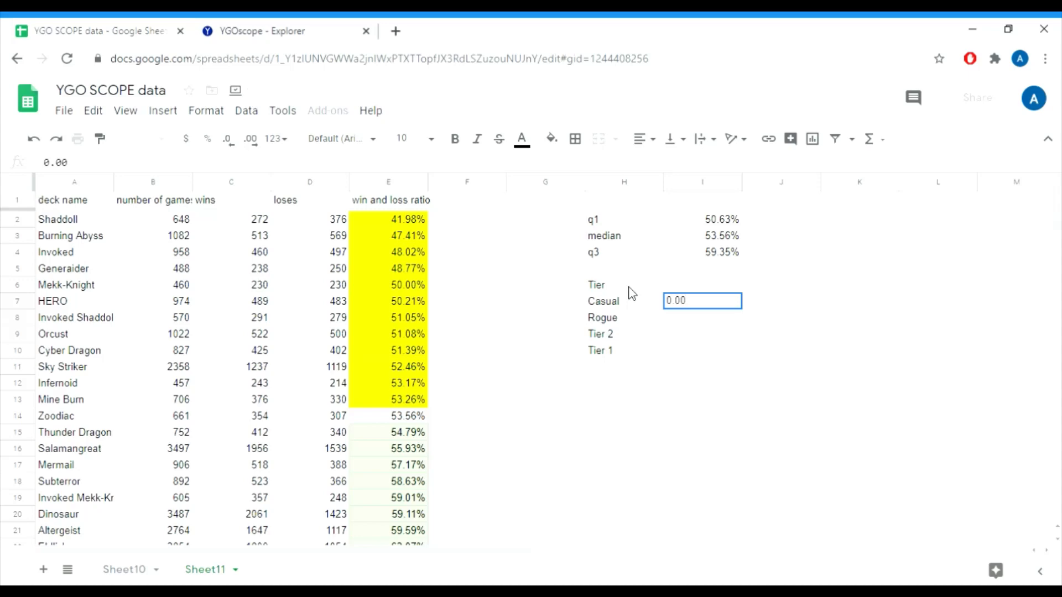
text(% - 50.63%)
key(Return)
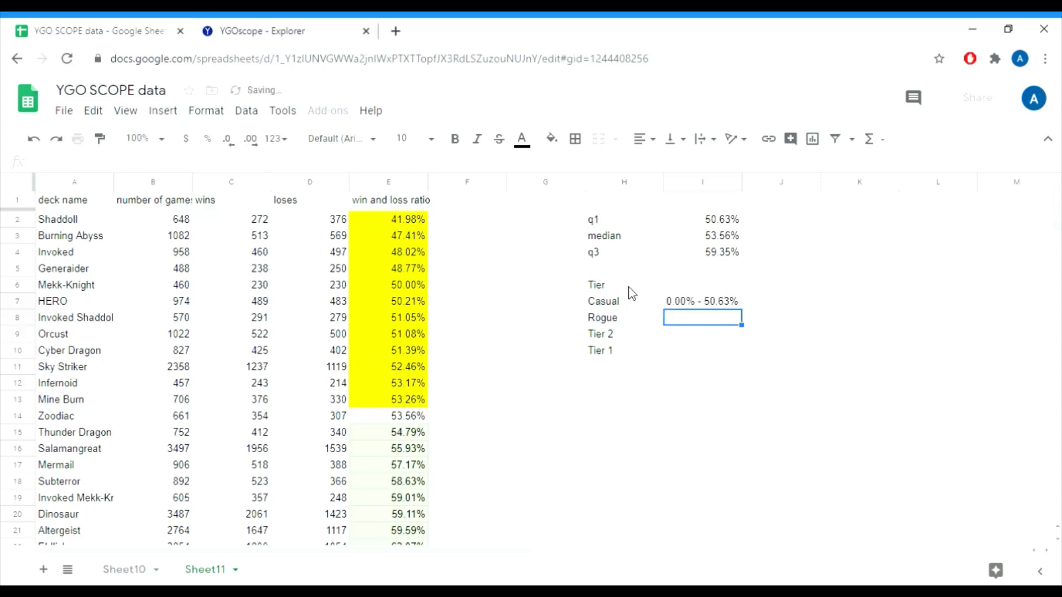
- Enter the win ratio range 50.64% - 53.56% for the Rogue tier in I8
text(50)
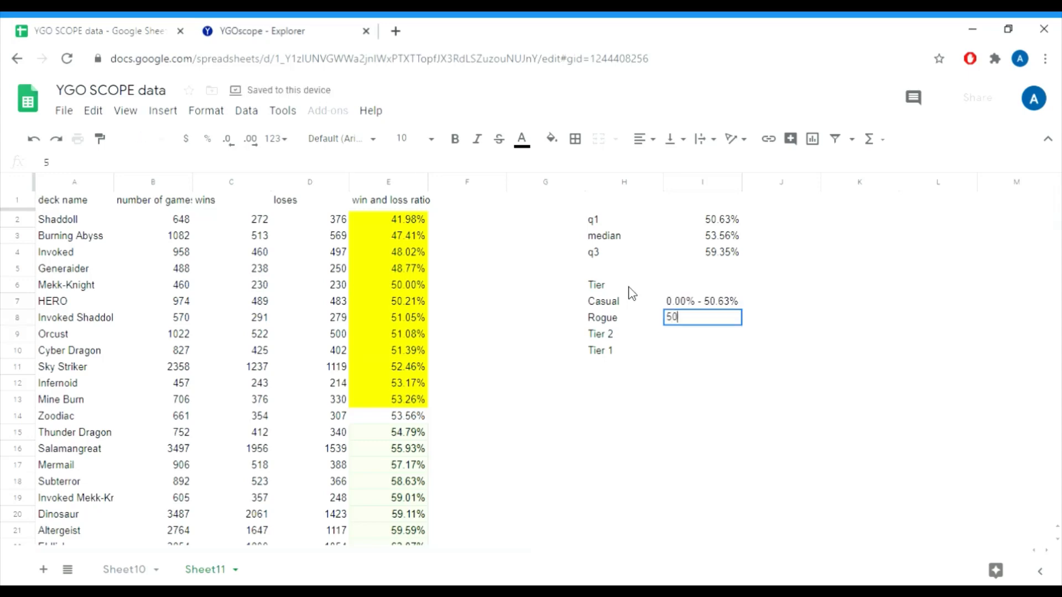
text(-)
key(BackSpace)
text(.64)
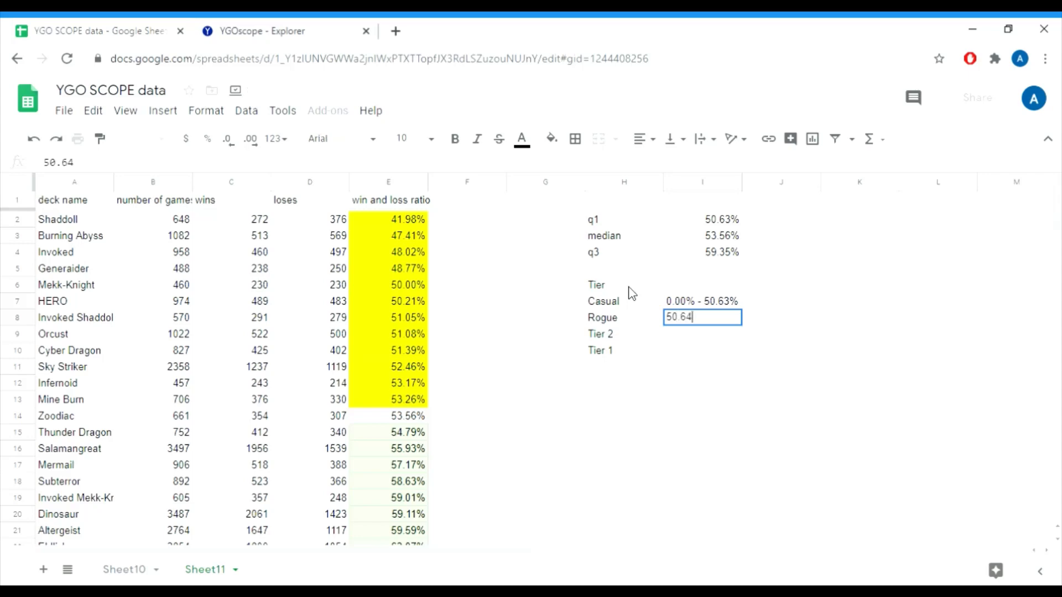
text(% - 53.56%)
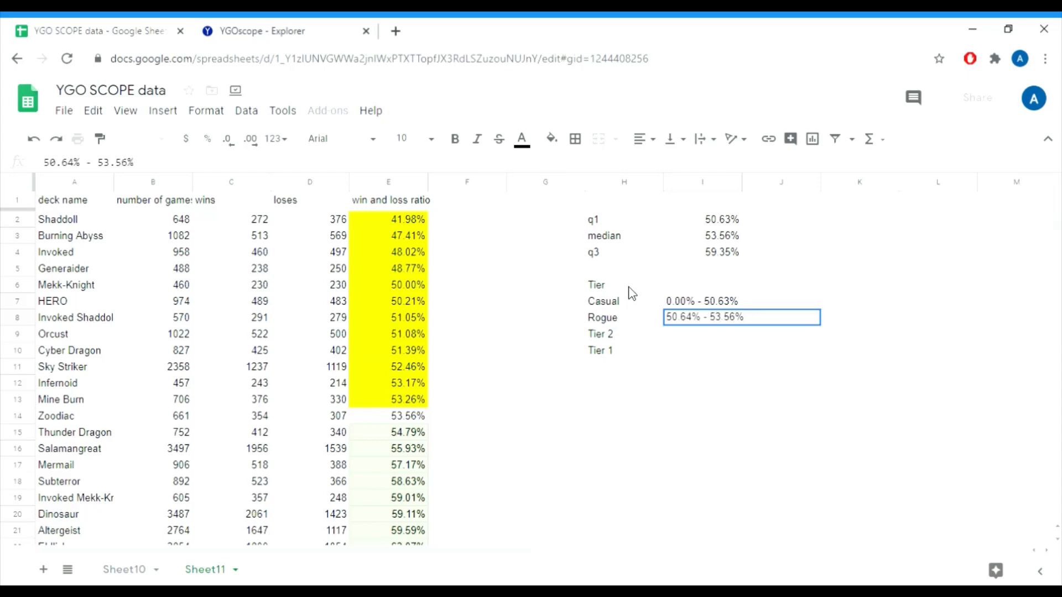
key(Return)
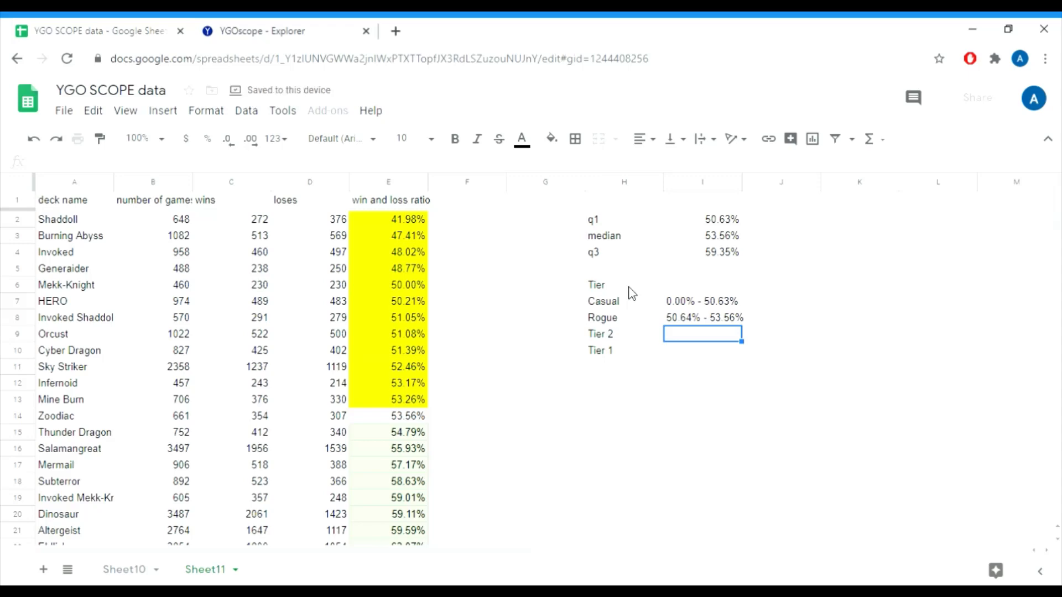
- Enter the win ratio range 53.57% - 59.35% for Tier 2 in I9
text(5)
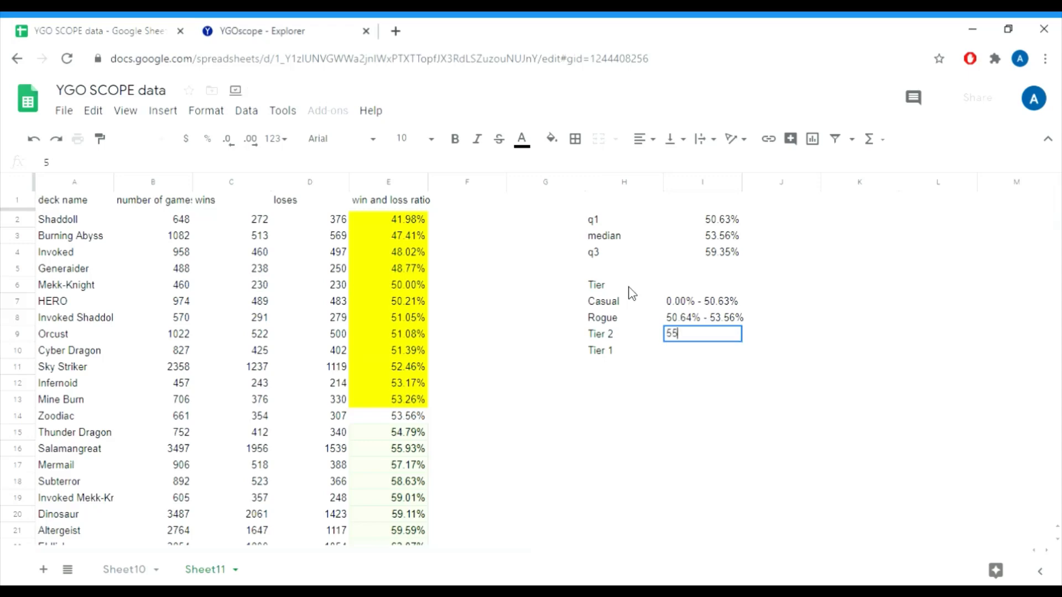
text(4.)
text(3.57%)
text( - )
text(59)
text(.35%)
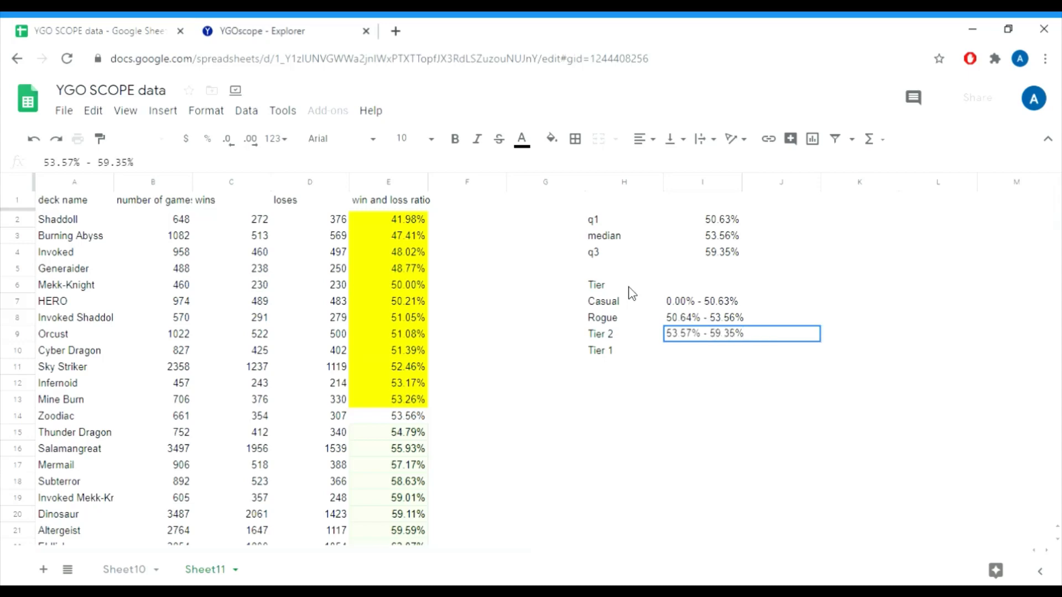
key(Return)
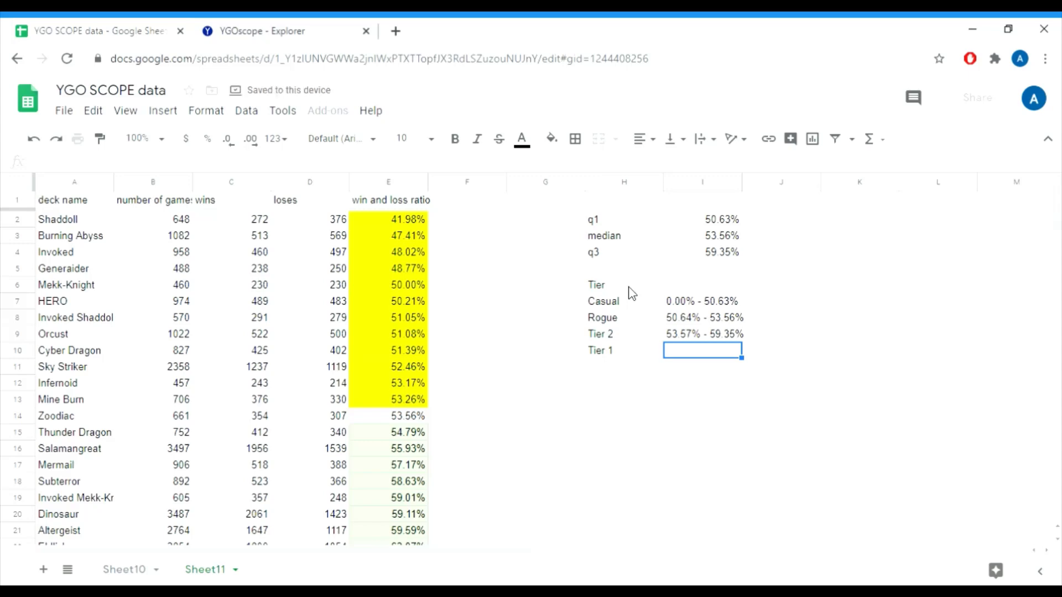
- Enter the win ratio range 59.36% - 100.00% for Tier 1 in I10
text(59.)
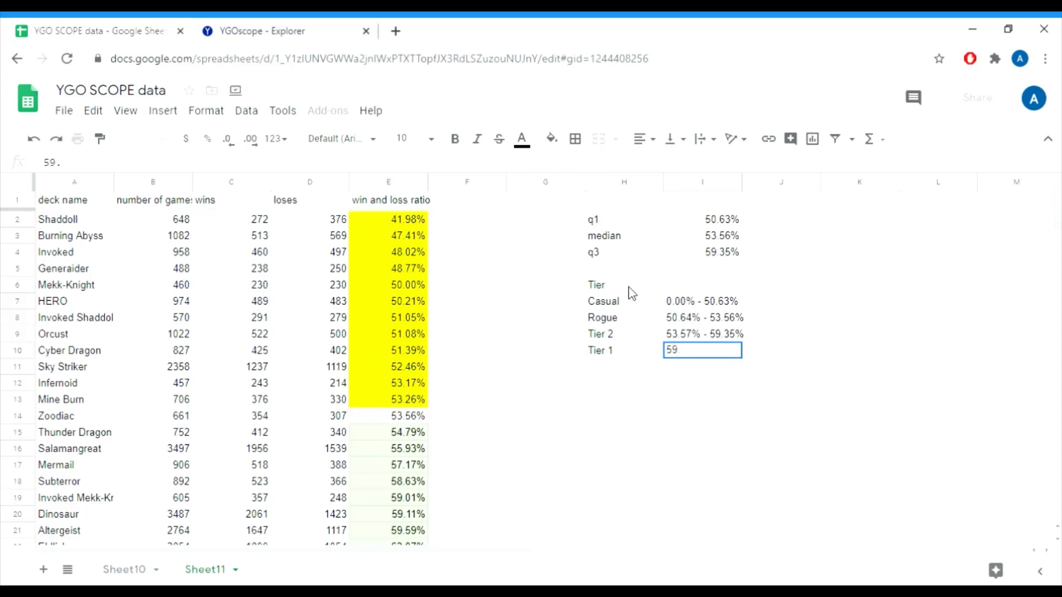
text(36% - 100.00)
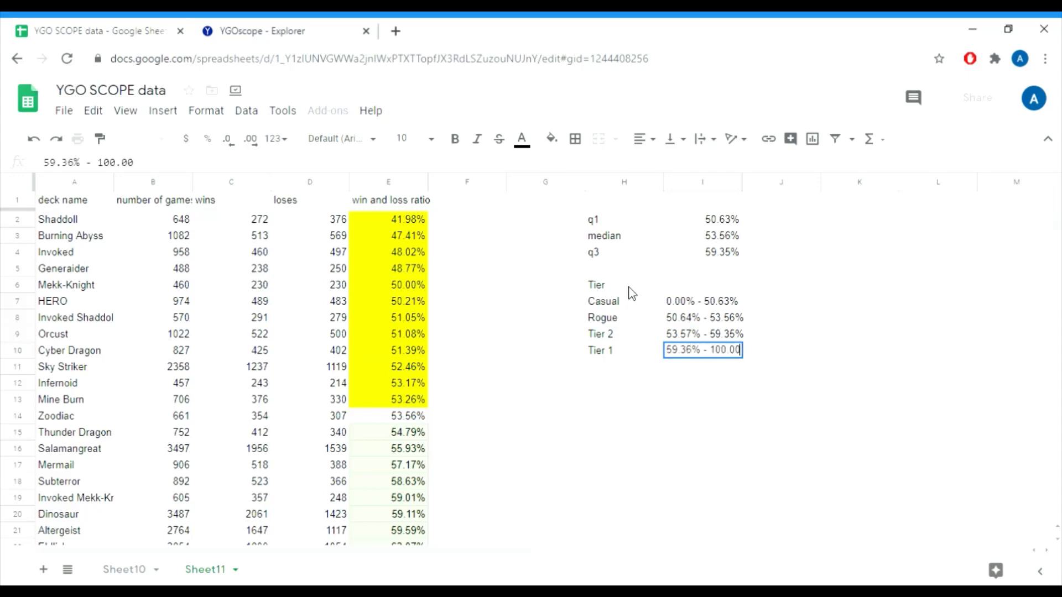
text(%)
key(Return)
- Select the empty cell F2 beside the first deck's win ratio
key(Up)
key(Up)
key(Up)
key(Up)
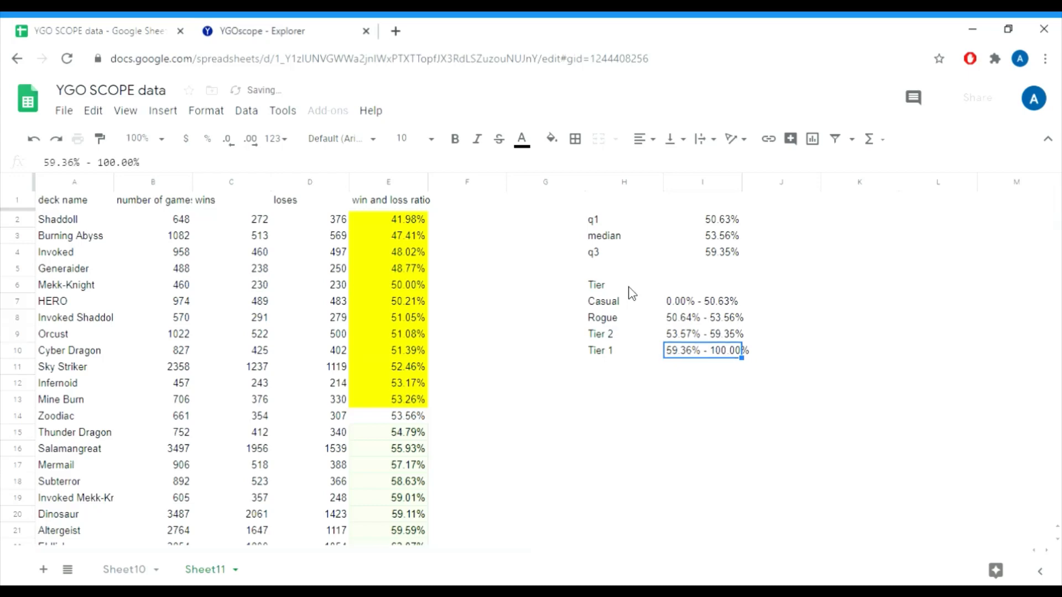
key(Up)
key(Up)
key(Up)
key(Up)
key(Left)
key(Left)
key(Left)
key(Left)
key(Up)
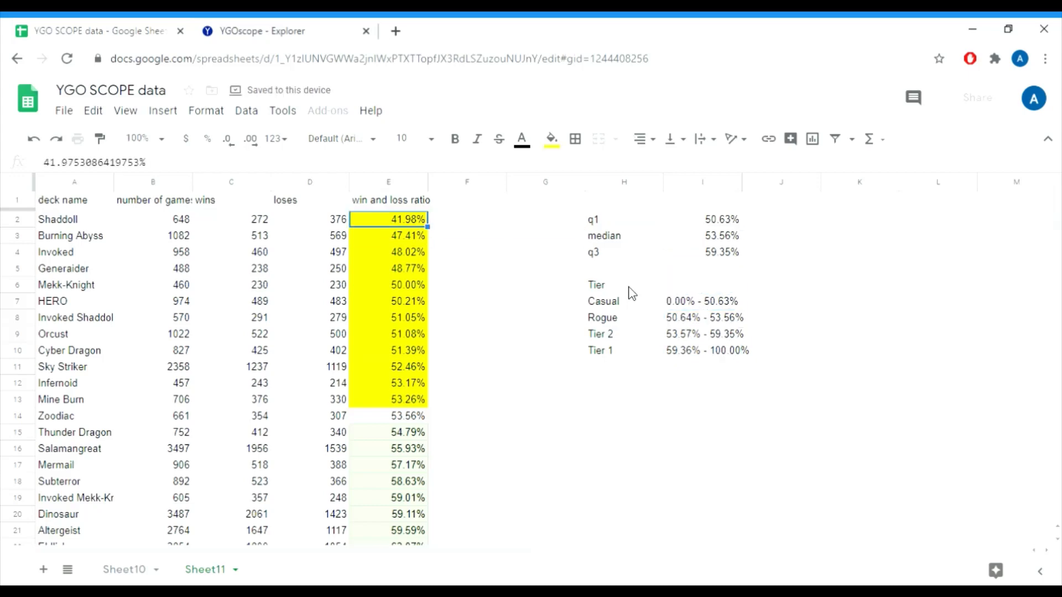
key(Right)
text(=)
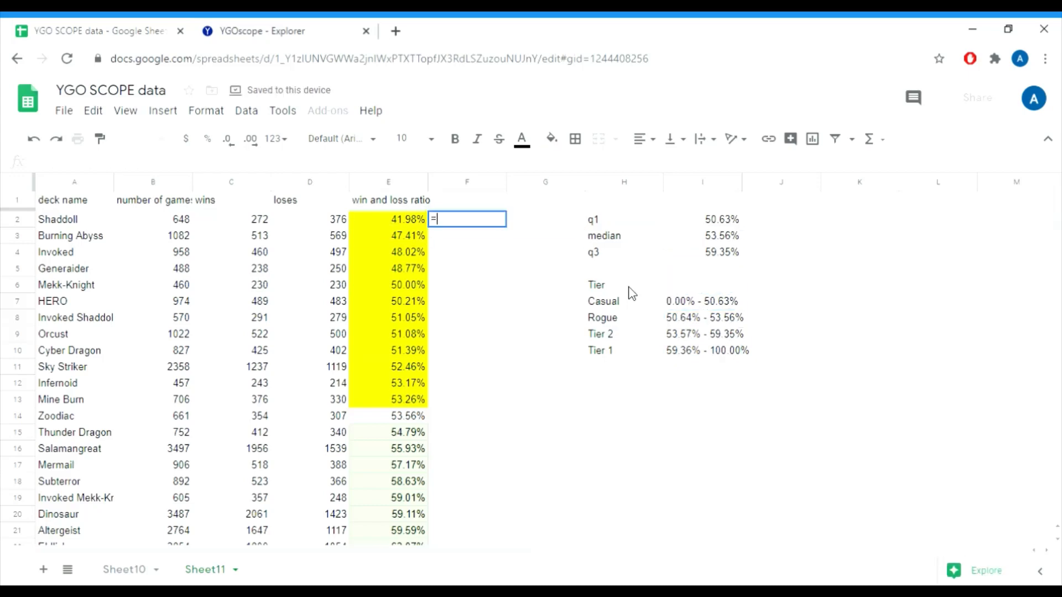
key(BackSpace)
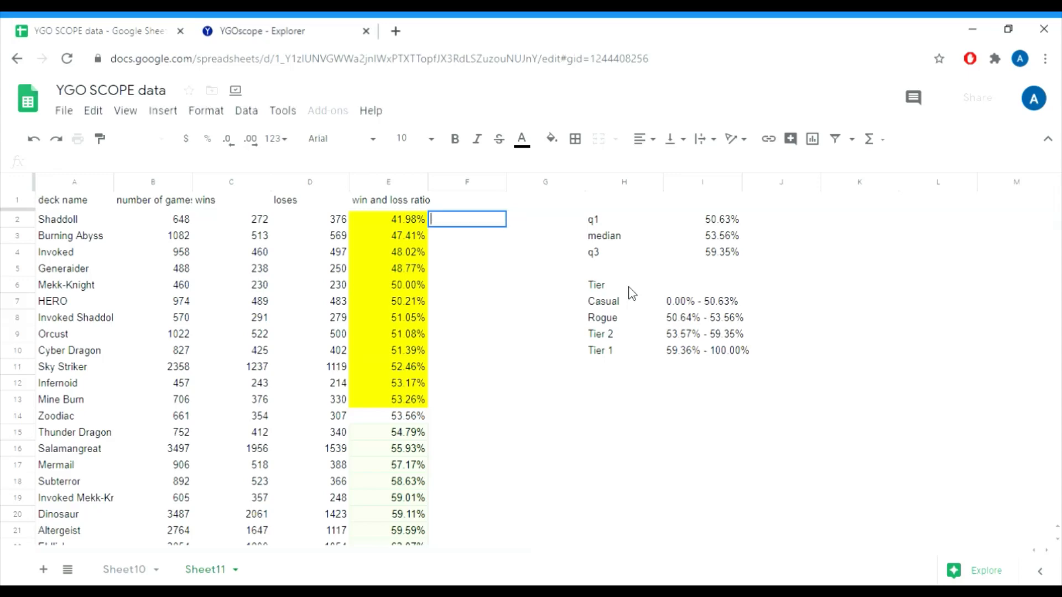
text(=)
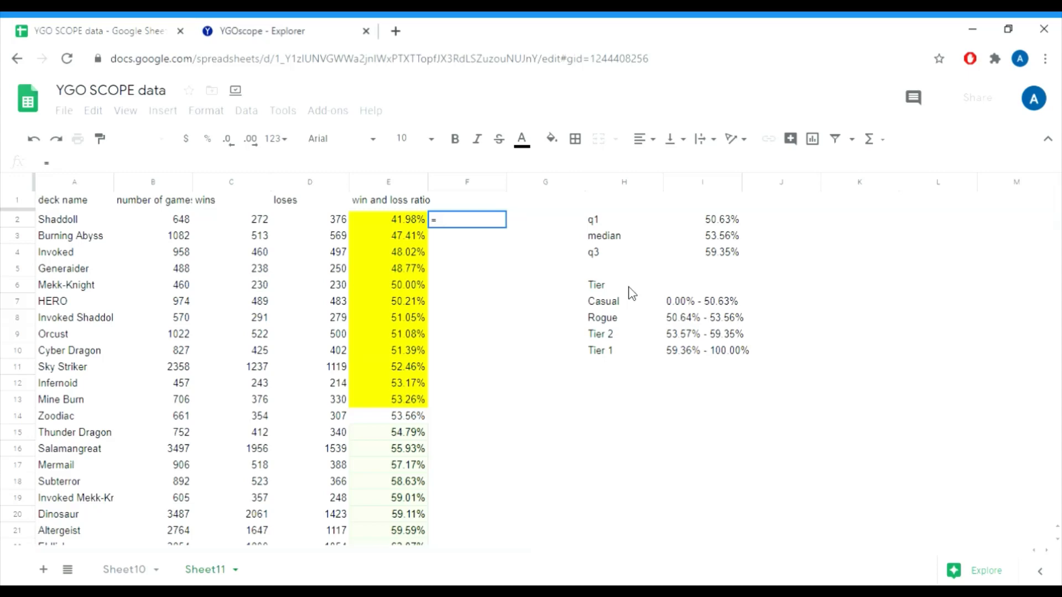
key(BackSpace)
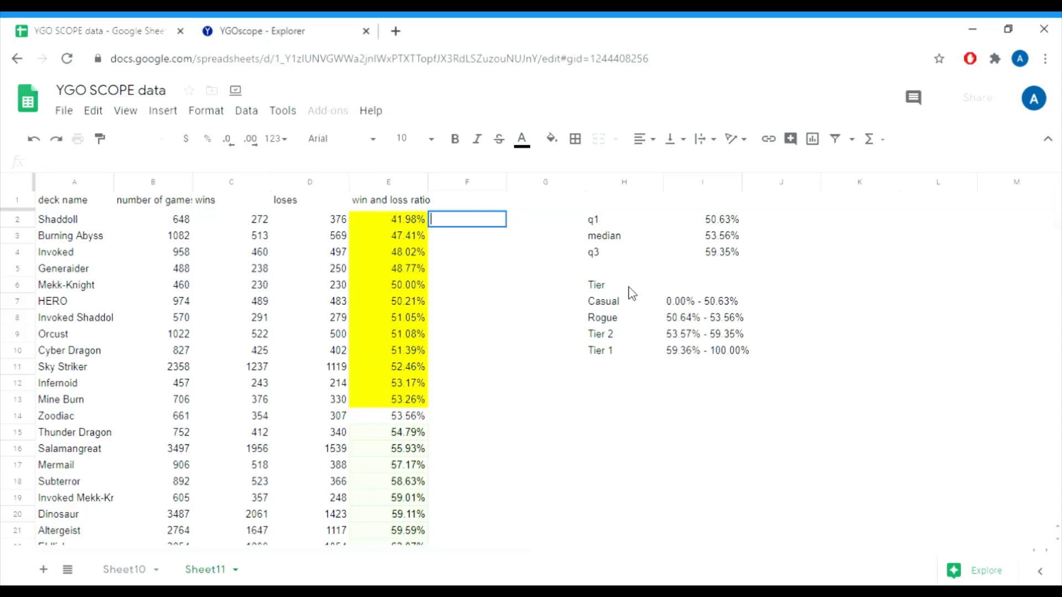
text(=if)
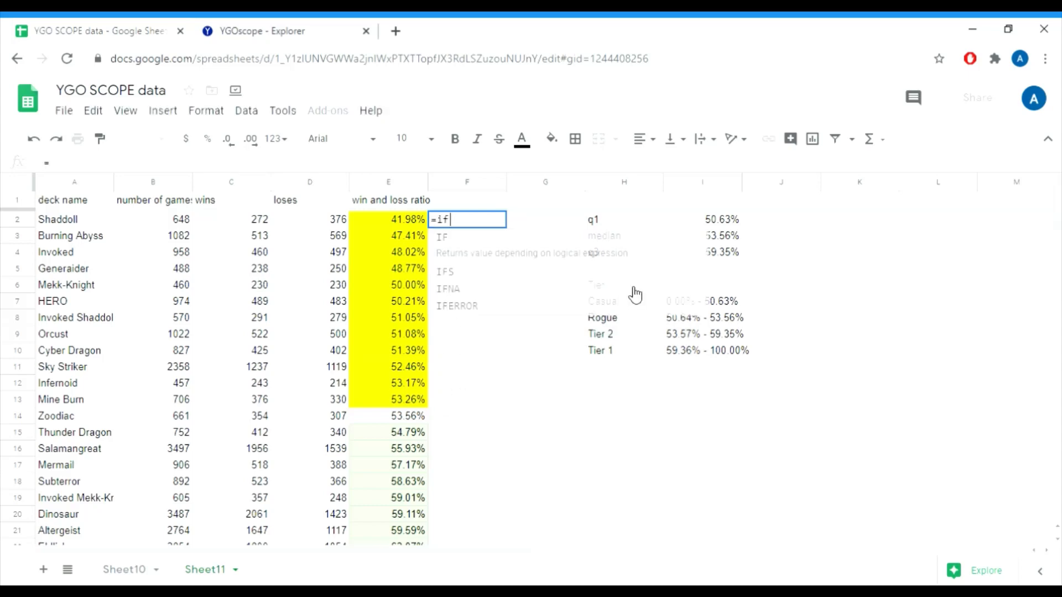
text(()
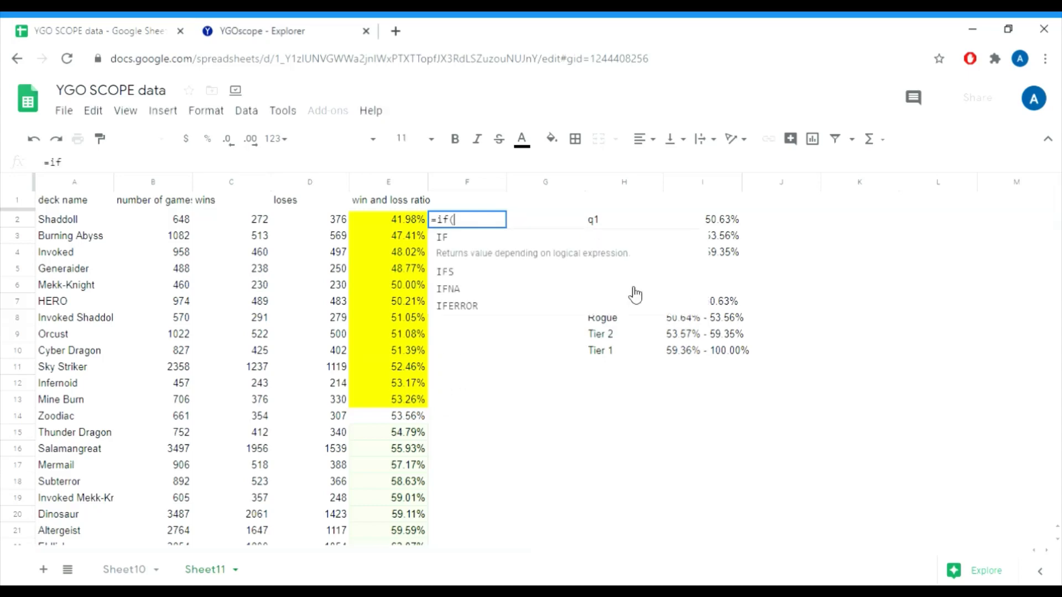
key(Left)
key(Left)
key(Right)
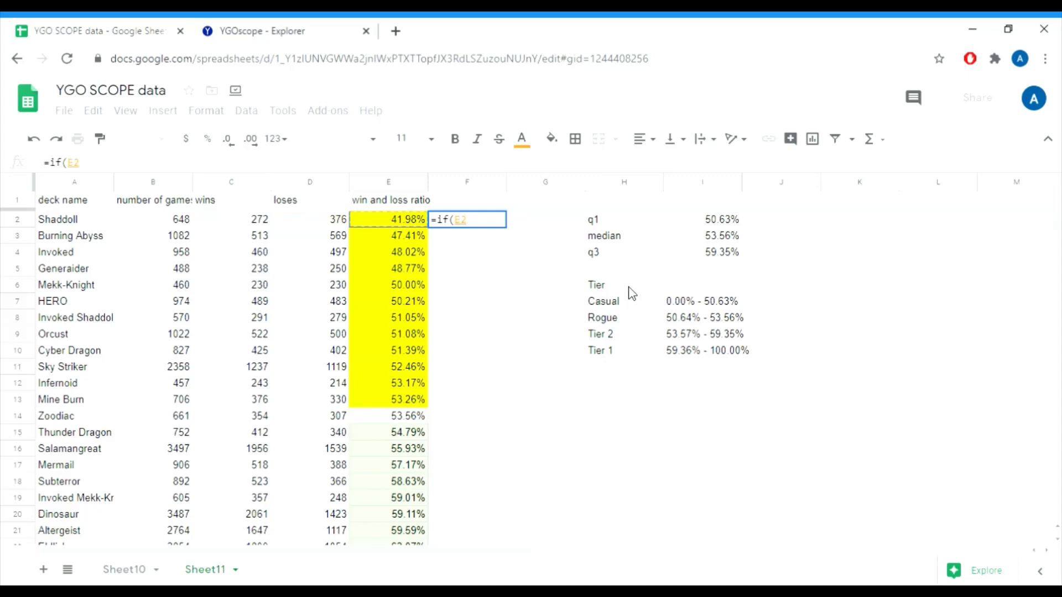
text(<50.6)
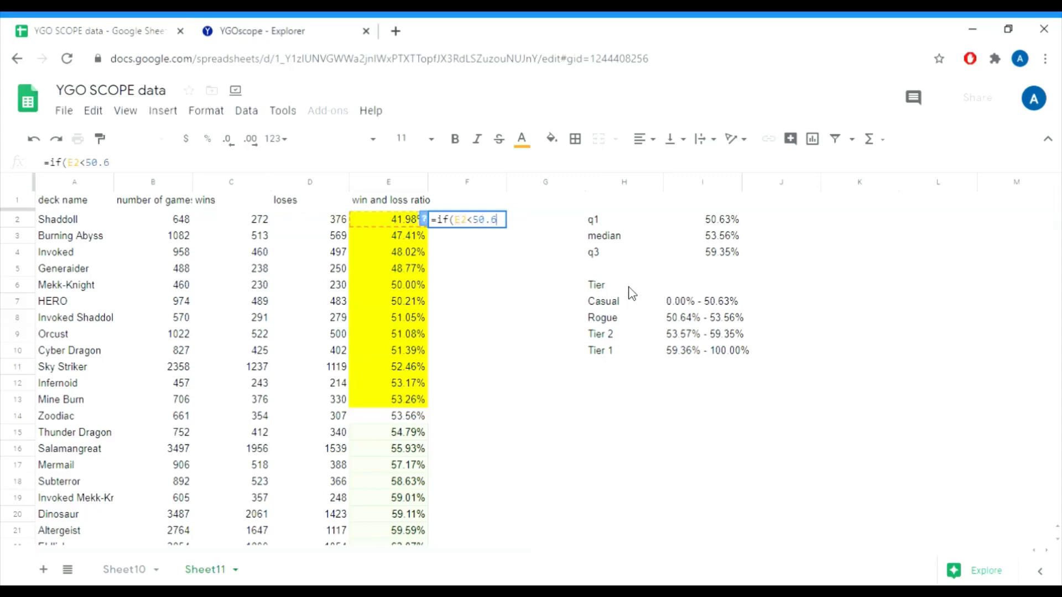
key(BackSpace)
key(BackSpace)
key(BackSpace)
key(BackSpace)
key(BackSpace)
key(BackSpace)
key(BackSpace)
key(BackSpace)
key(BackSpace)
key(BackSpace)
key(BackSpace)
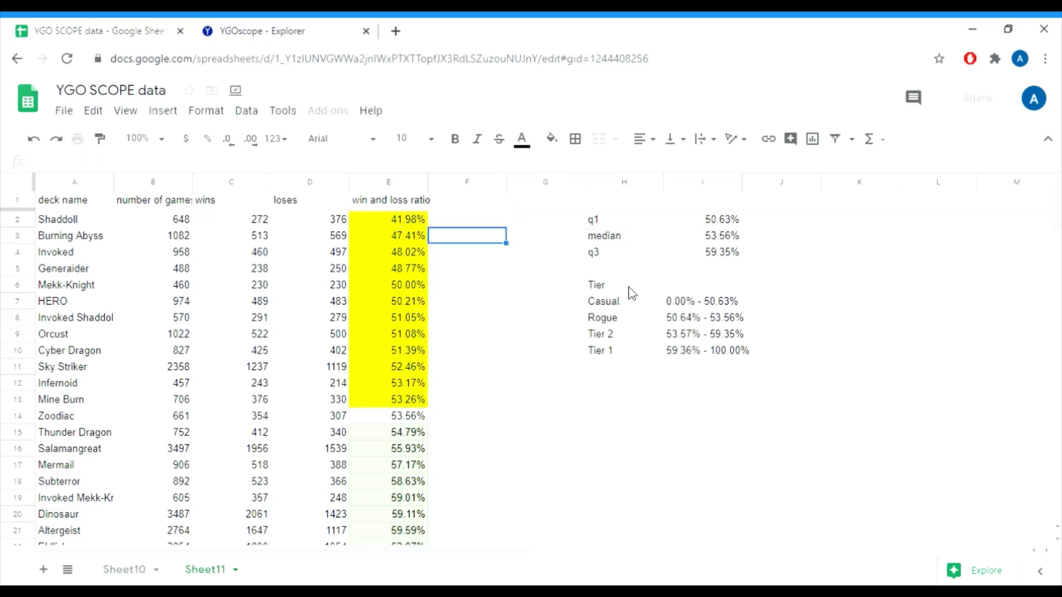
key(Escape)
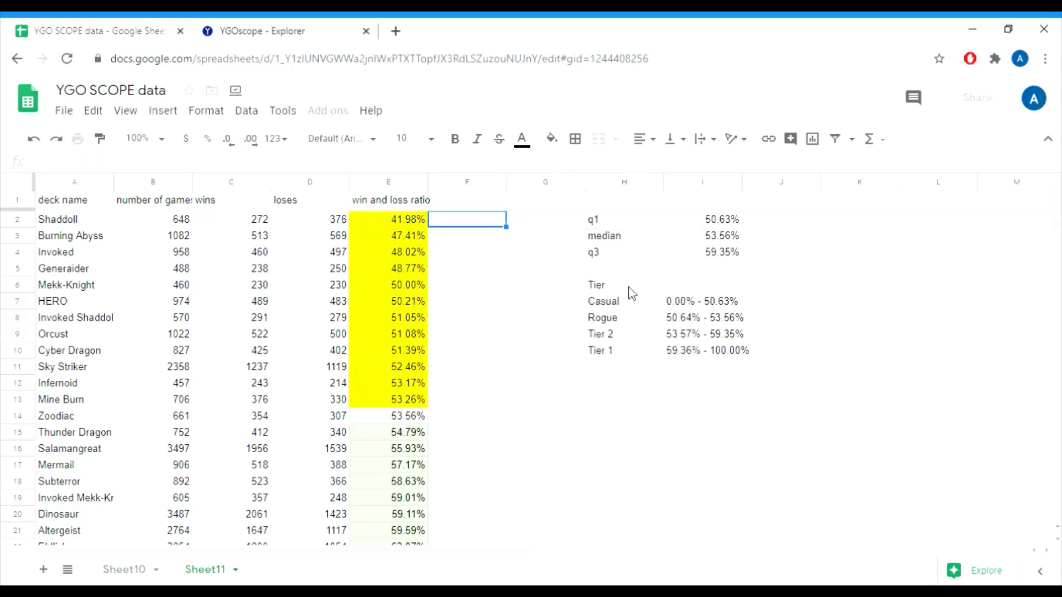
- Enter the tier label Casual in F2 and fill it down to F7
text(Casual)
key(Return)
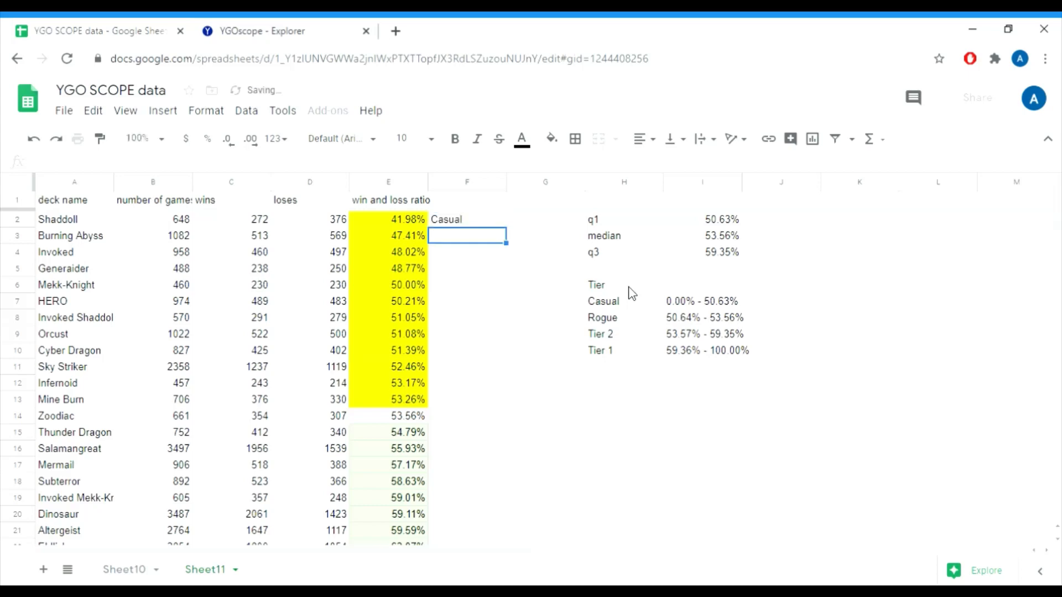
key(Up)
key(shift+Down)
key(shift+Down)
key(shift+Down)
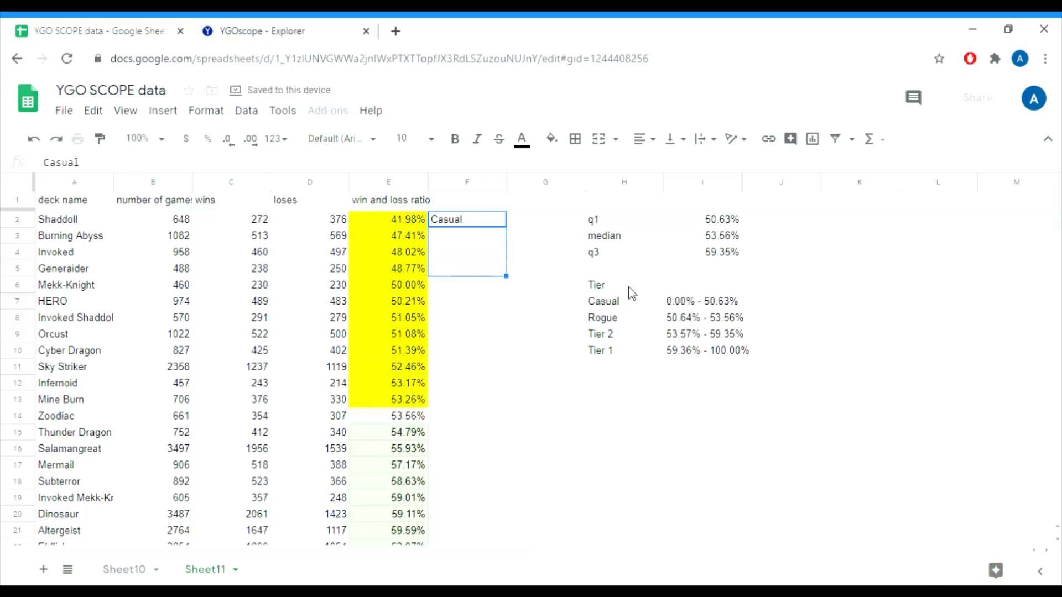
key(shift+Down)
key(shift+Down)
key(ctrl+d)
- Enter the tier label Rogue in F8 beside the Invoked Shaddoll win ratio
key(Down)
key(Down)
key(Down)
key(Down)
key(Down)
key(Down)
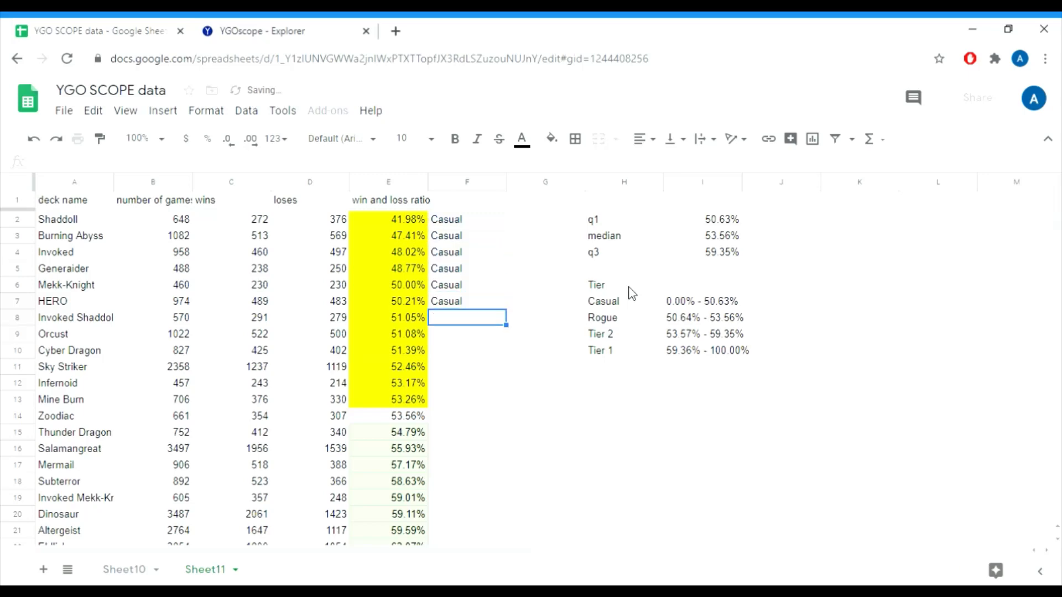
text(ogue)
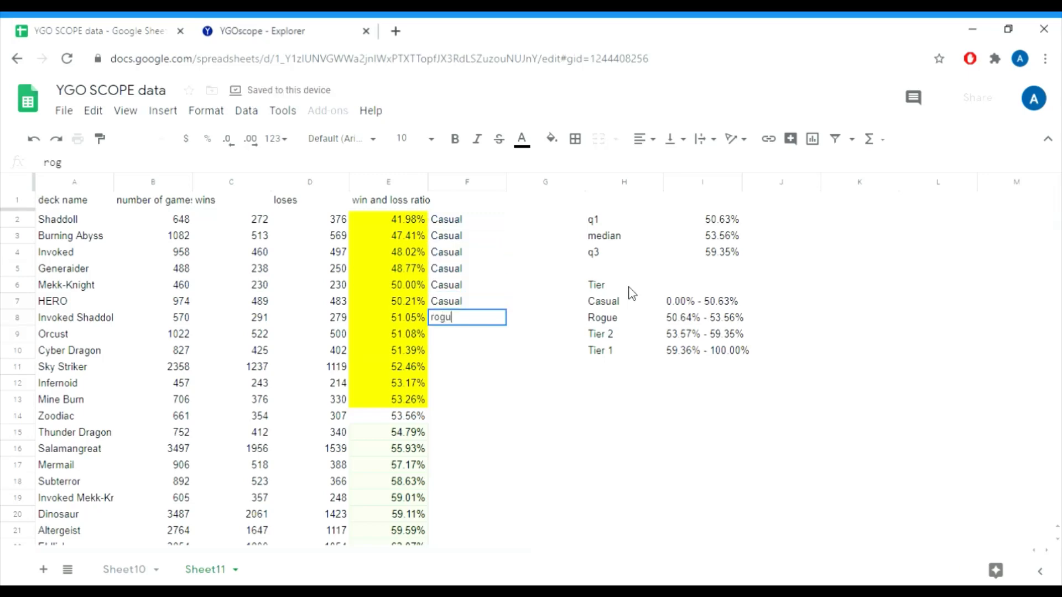
key(BackSpace)
key(BackSpace)
key(BackSpace)
key(BackSpace)
key(BackSpace)
text(Rogue)
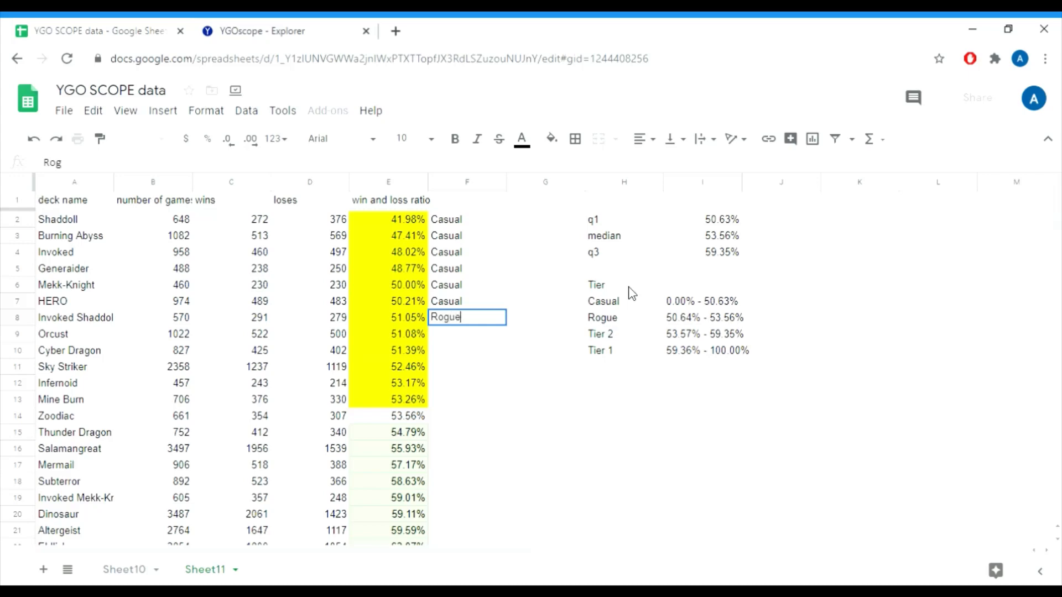
key(Return)
- Fill the Rogue label down from F8 to the Zoodiac row, F14
key(Up)
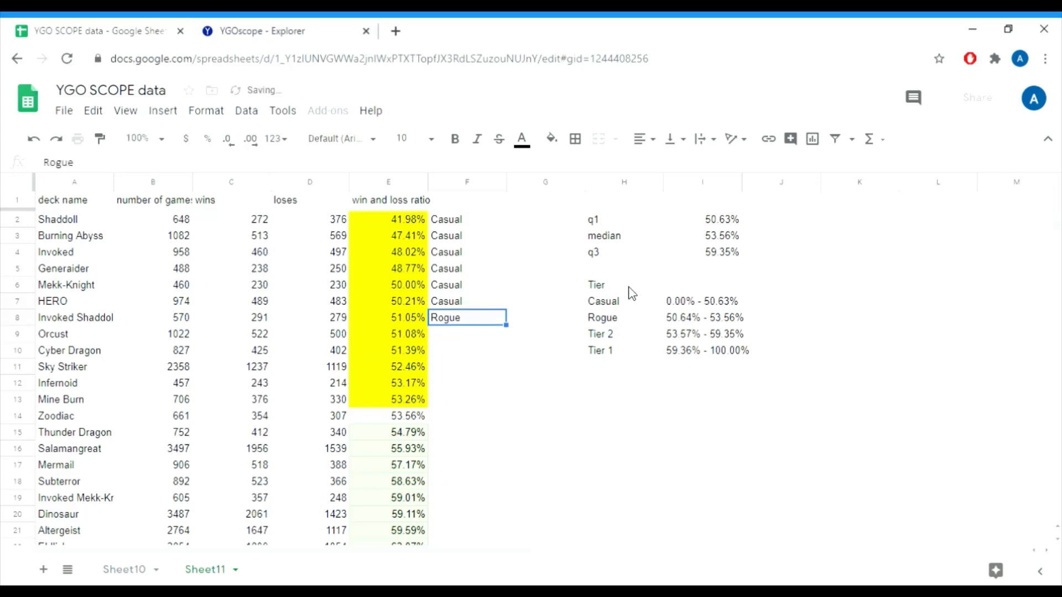
key(shift+Down)
key(shift+Down)
key(shift+Down)
key(shift+Down)
key(shift+Down)
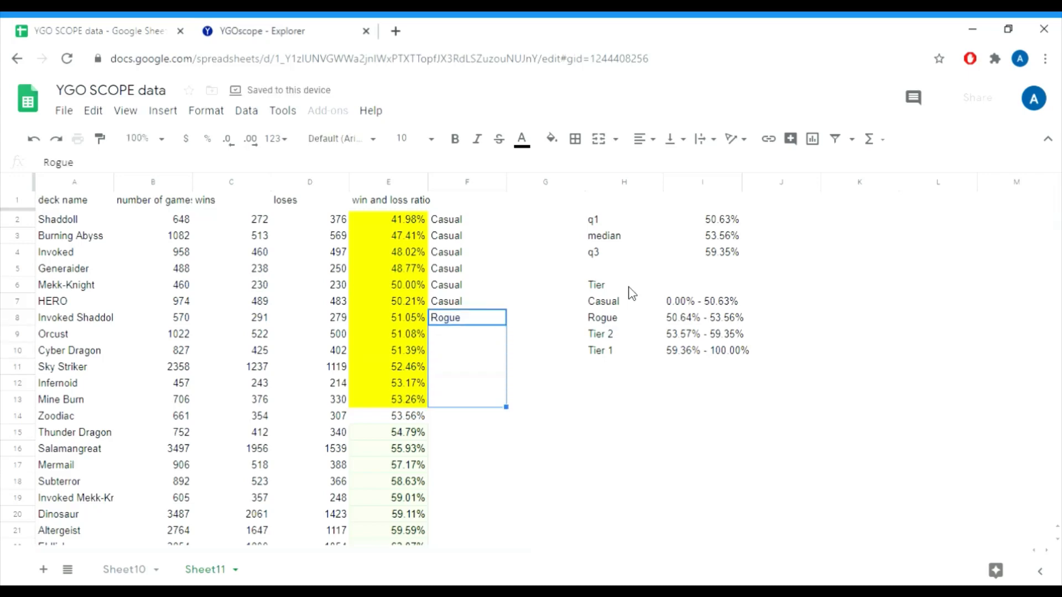
key(shift+Down)
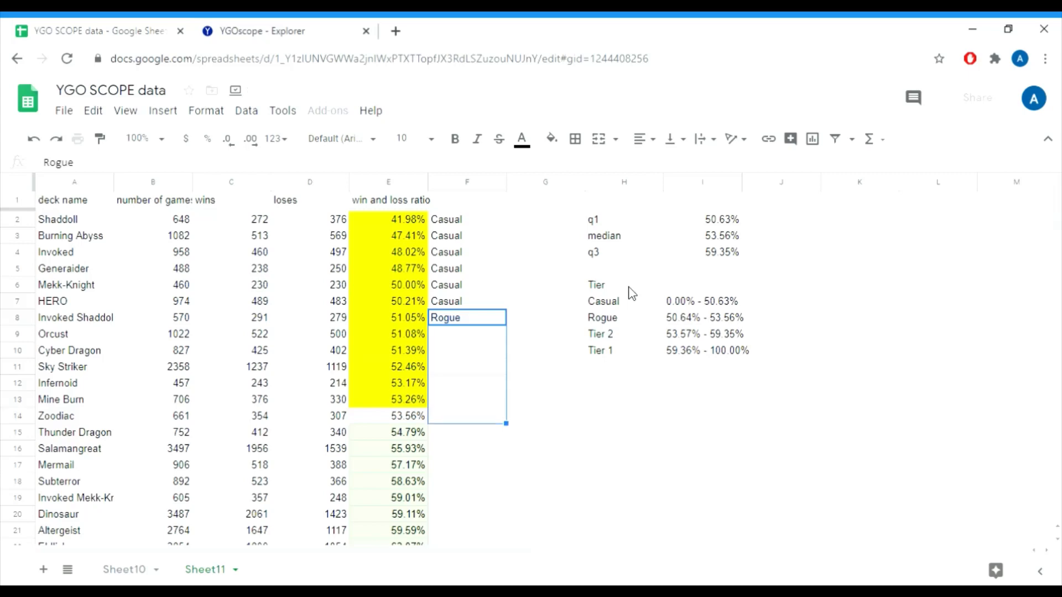
key(ctrl+d)
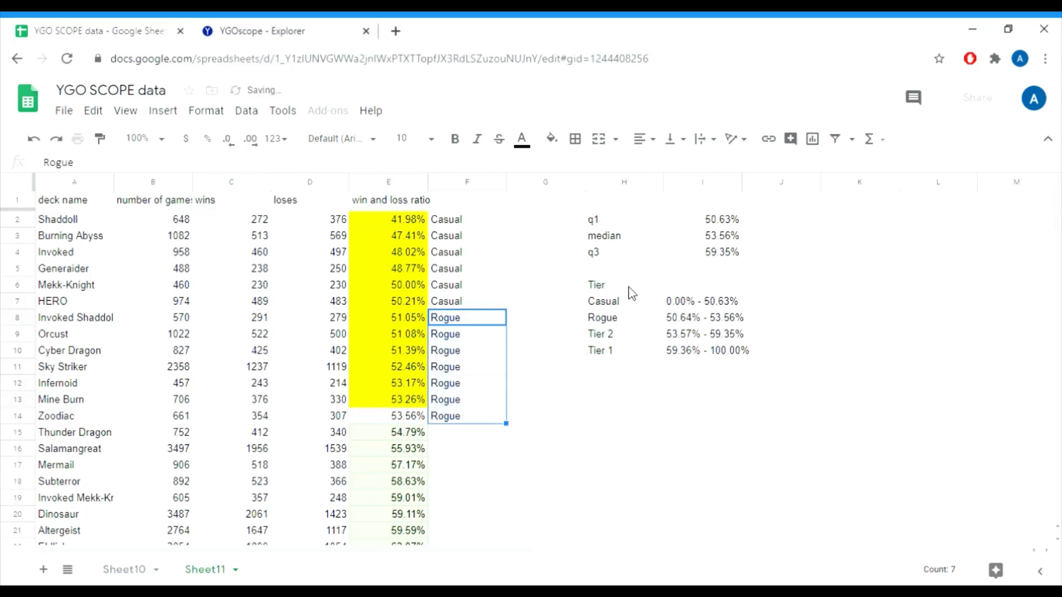
- Enter the tier label Tier 2 in F15 for the Thunder Dragon deck
key(Up)
key(Down)
key(Down)
key(Down)
key(Down)
key(Down)
key(Down)
key(Down)
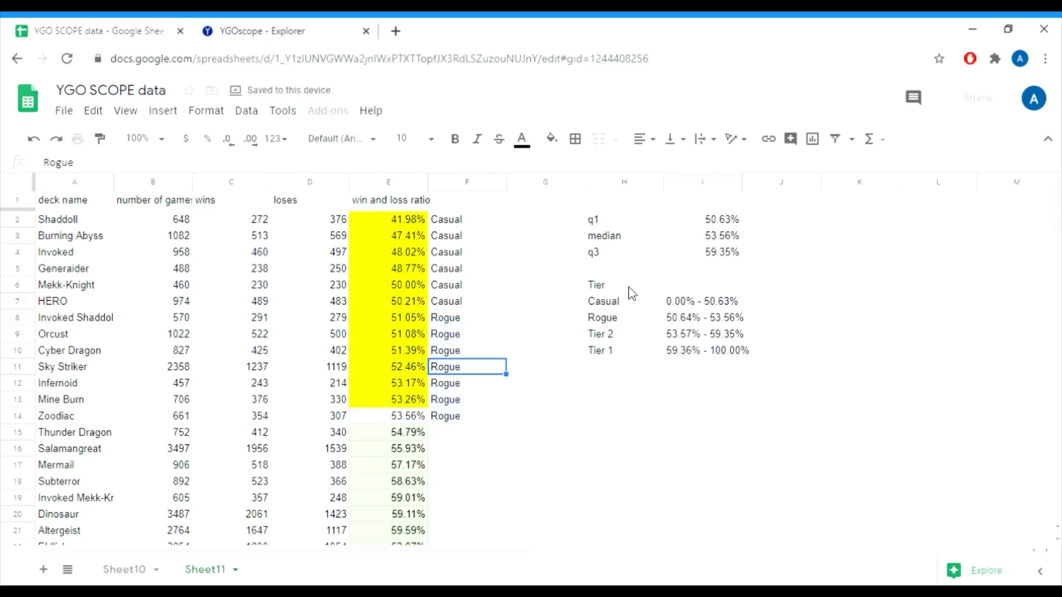
key(Down)
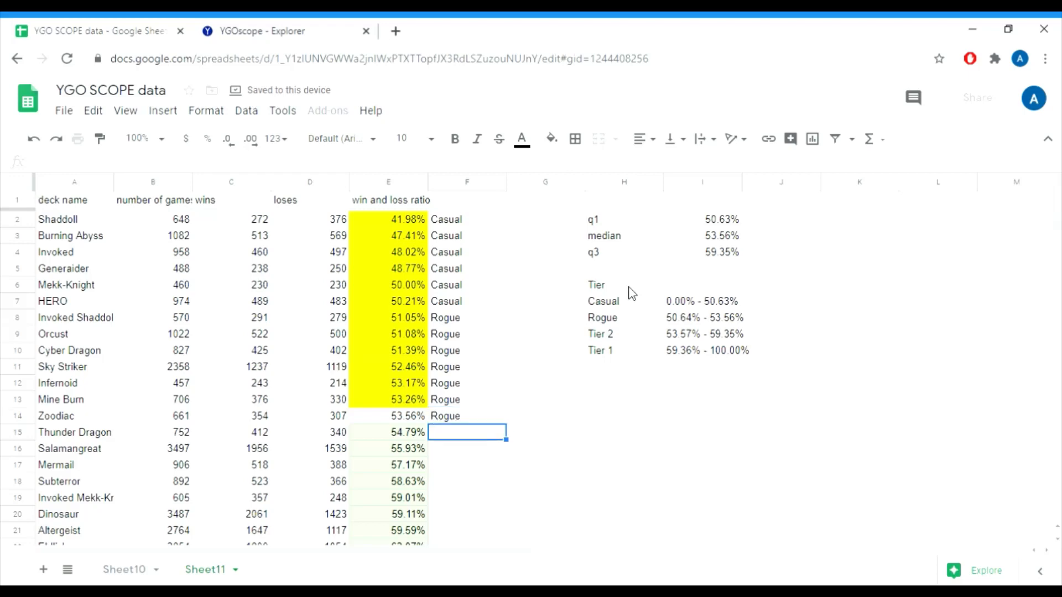
text(Tiwer)
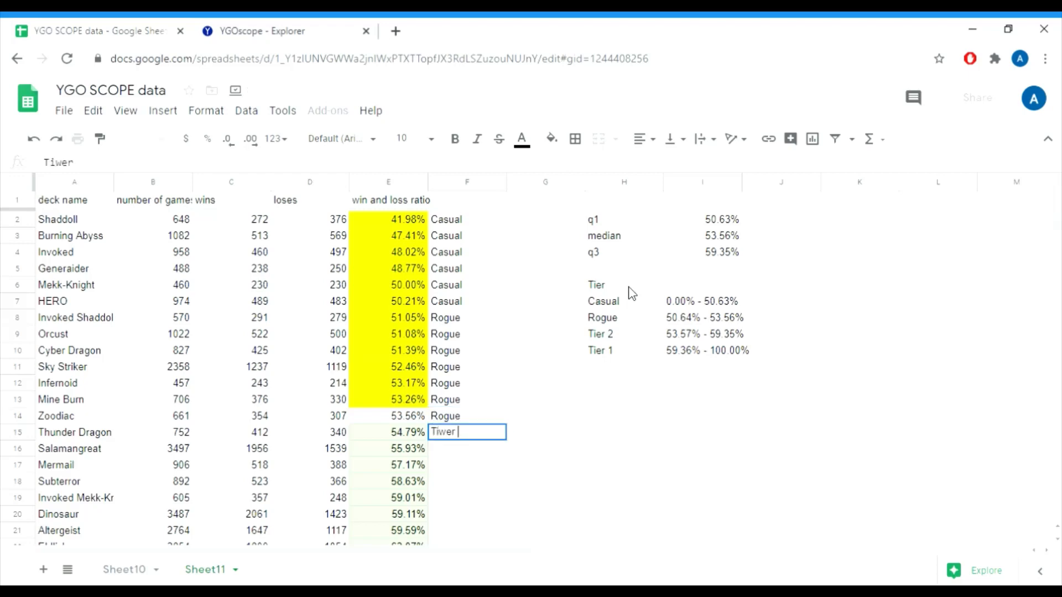
key(BackSpace)
key(BackSpace)
text(er 2)
key(Return)
- Fill the Tier 2 label down from F15 to the Dinosaur row, F20
key(Up)
key(Up)
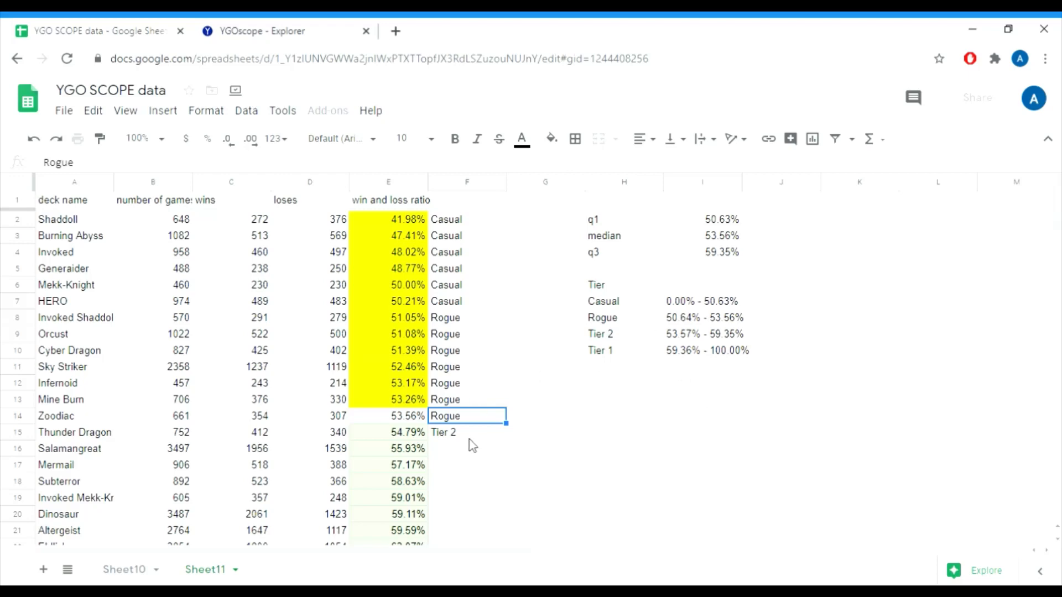
click(465, 437)
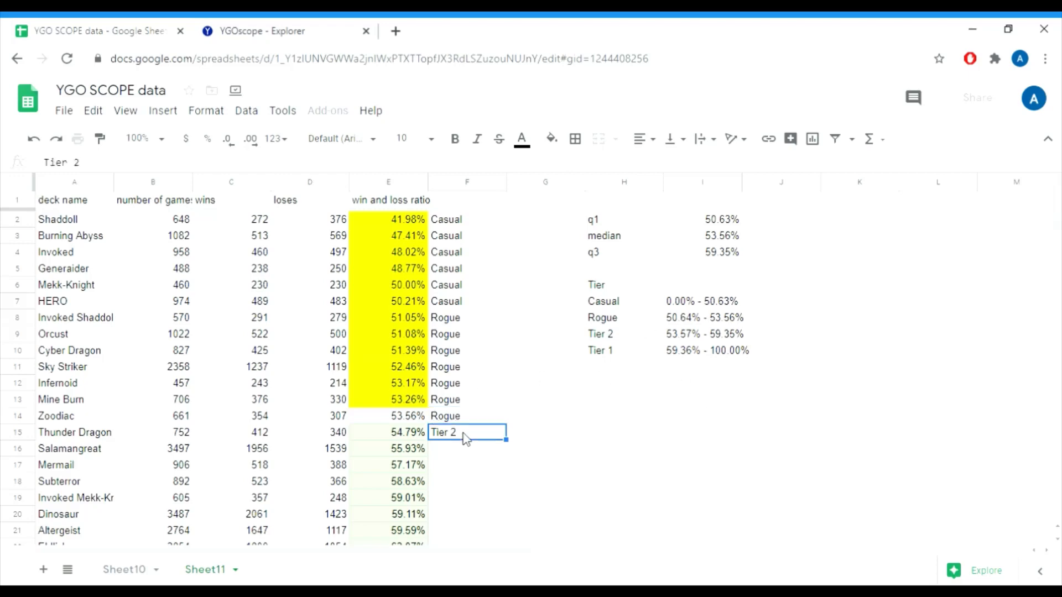
key(shift+Down)
key(shift+Down)
key(shift+Down)
key(shift+Down)
key(shift+Down)
key(shift+Down)
key(shift+Down)
key(shift+Up)
key(shift+Up)
key(shift+Up)
key(shift+Up)
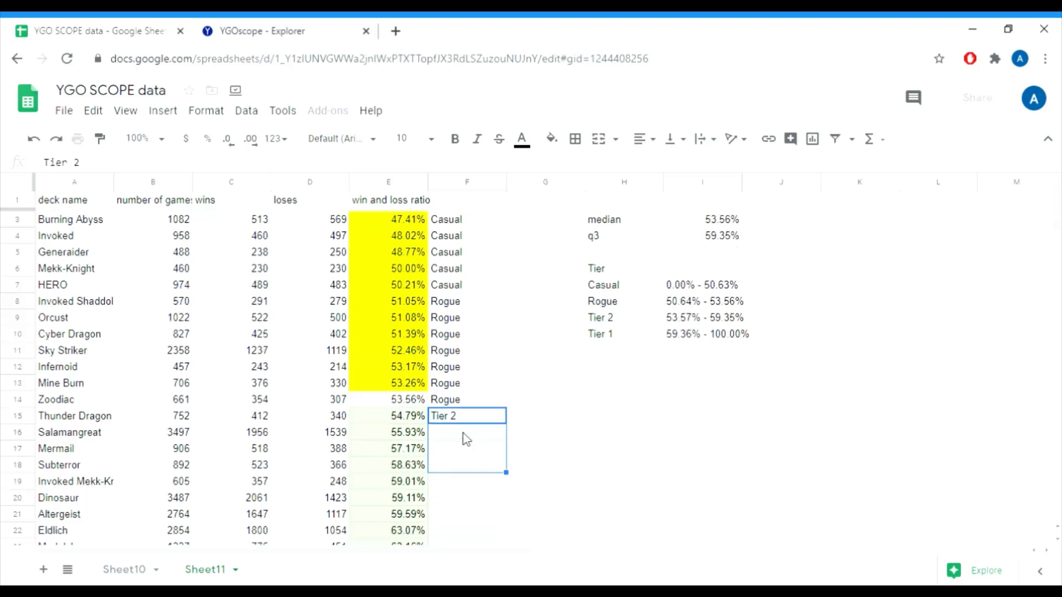
key(shift+Down)
key(shift+Down)
key(shift+Down)
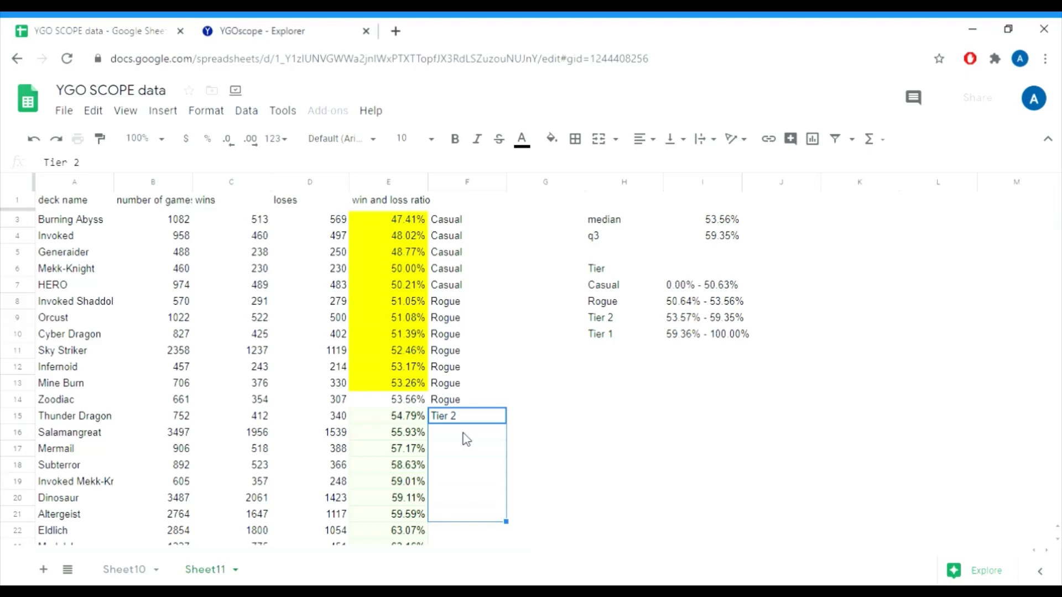
key(shift+Up)
key(ctrl+d)
- Enter the tier label Tier 1 in F21 for the Altergeist deck
key(Down)
key(Down)
key(Down)
key(Down)
key(Down)
key(Down)
key(Down)
key(Down)
key(Down)
key(Down)
key(Down)
key(Down)
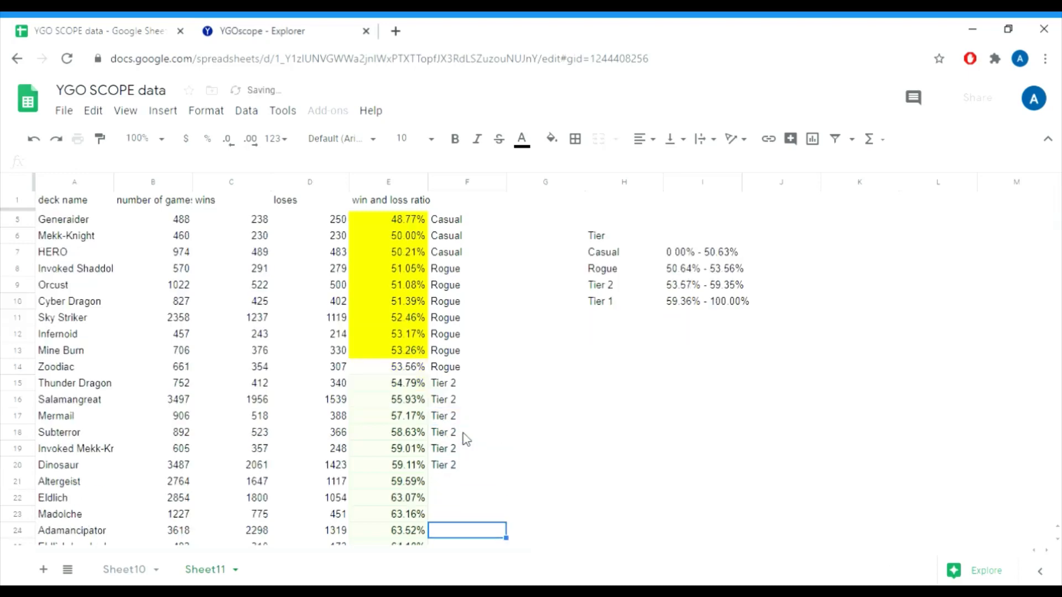
click(454, 436)
text(Tier 1)
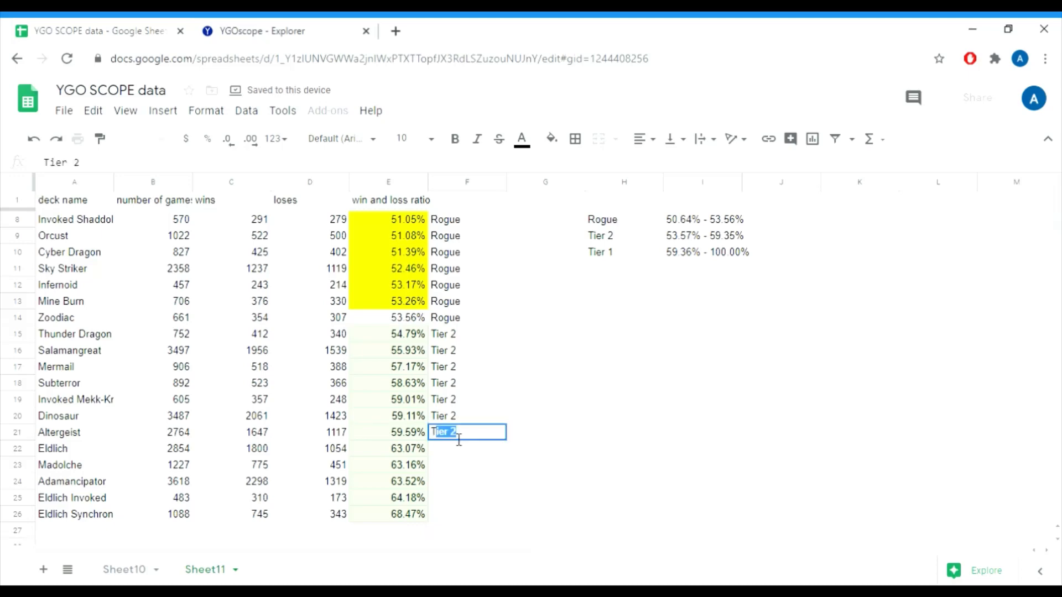
key(Return)
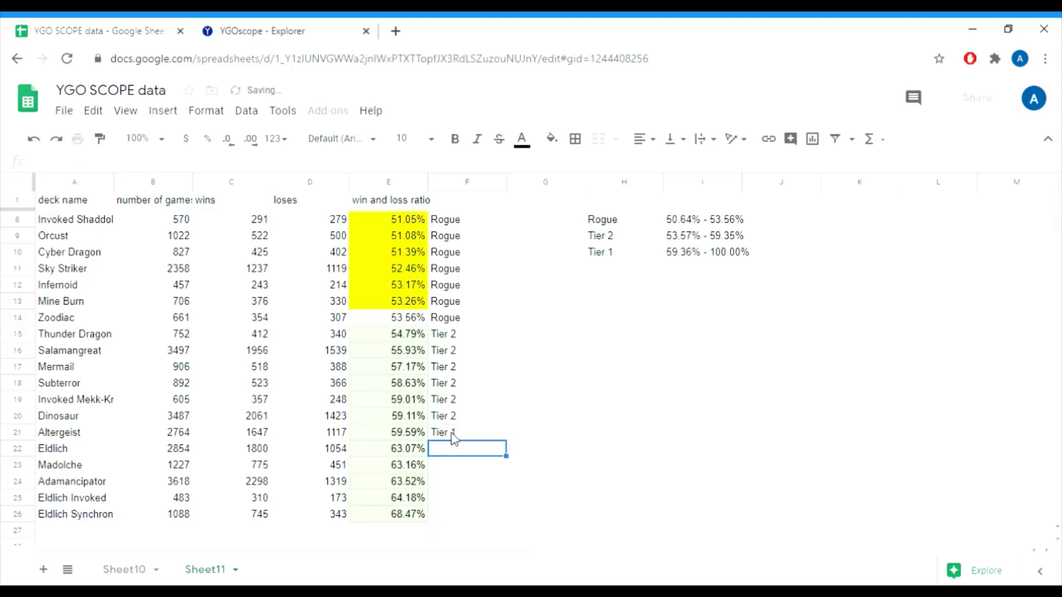
- Fill the Tier 1 label down from F21 to the last deck, F26
click(456, 436)
key(shift+Down)
key(shift+Down)
key(shift+Down)
key(shift+Down)
key(shift+Down)
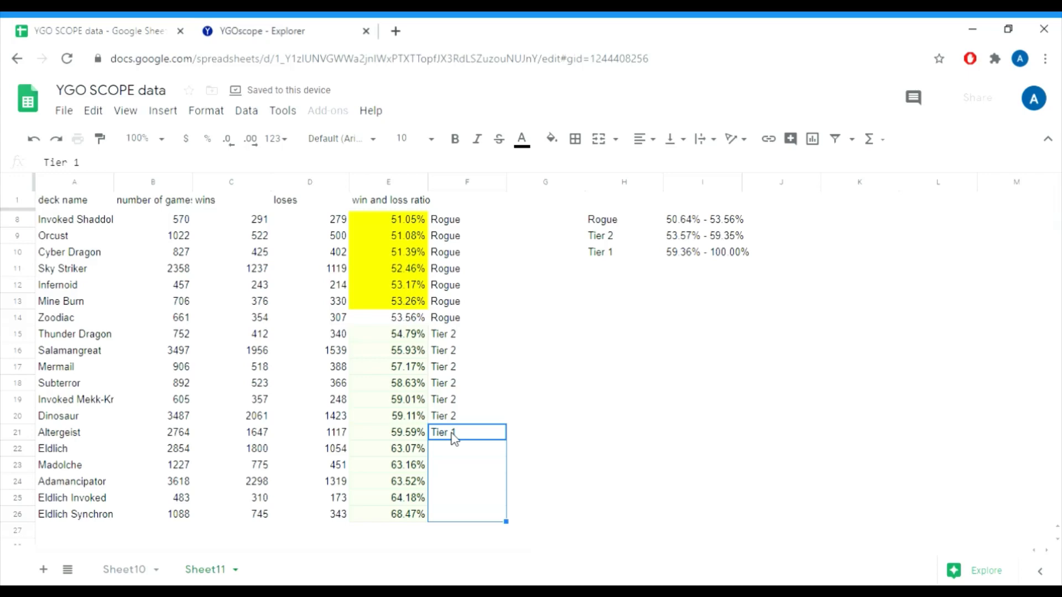
key(ctrl+d)
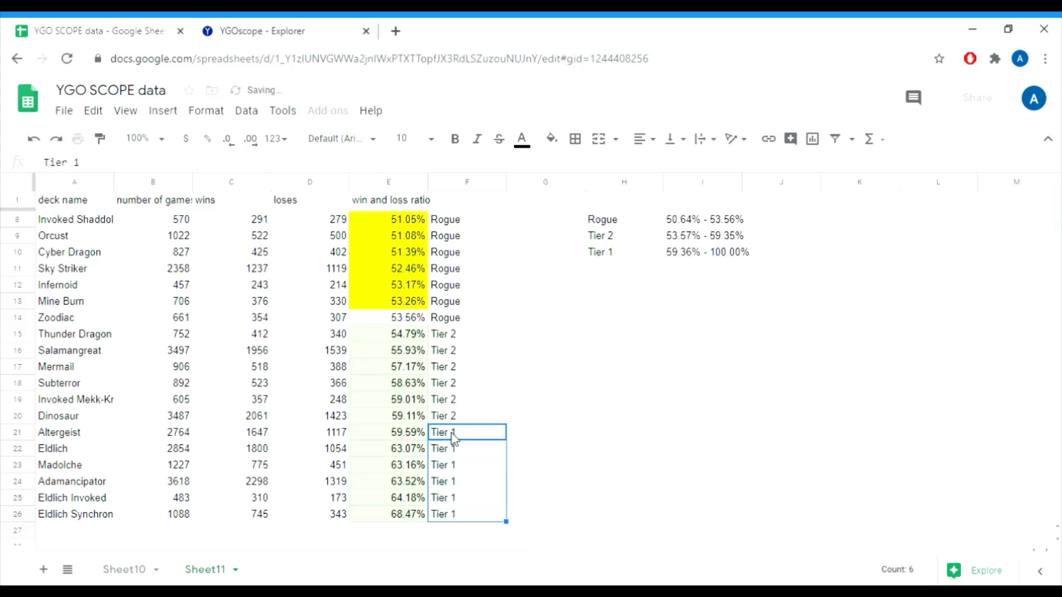
- Review the tier labels in column F against the win ratios, from the header row down to the Tier 1 decks
key(Up)
key(Up)
key(Up)
key(Up)
key(Up)
key(Up)
key(Up)
key(Up)
key(Up)
key(Up)
key(Up)
key(Up)
key(Up)
key(Up)
key(Up)
key(Up)
key(Up)
key(Up)
key(Up)
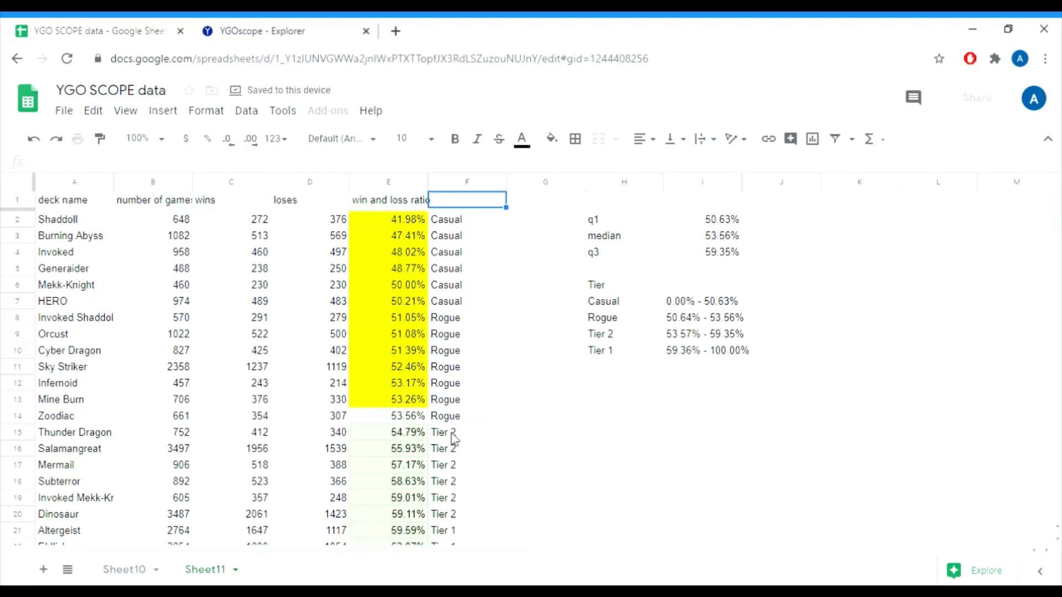
key(Down)
key(Down)
key(Down)
key(Down)
key(Down)
key(Down)
key(Down)
key(Down)
key(Down)
key(Down)
key(Down)
key(Down)
key(Down)
key(Down)
key(Down)
key(Down)
key(Down)
key(Down)
key(Down)
key(Down)
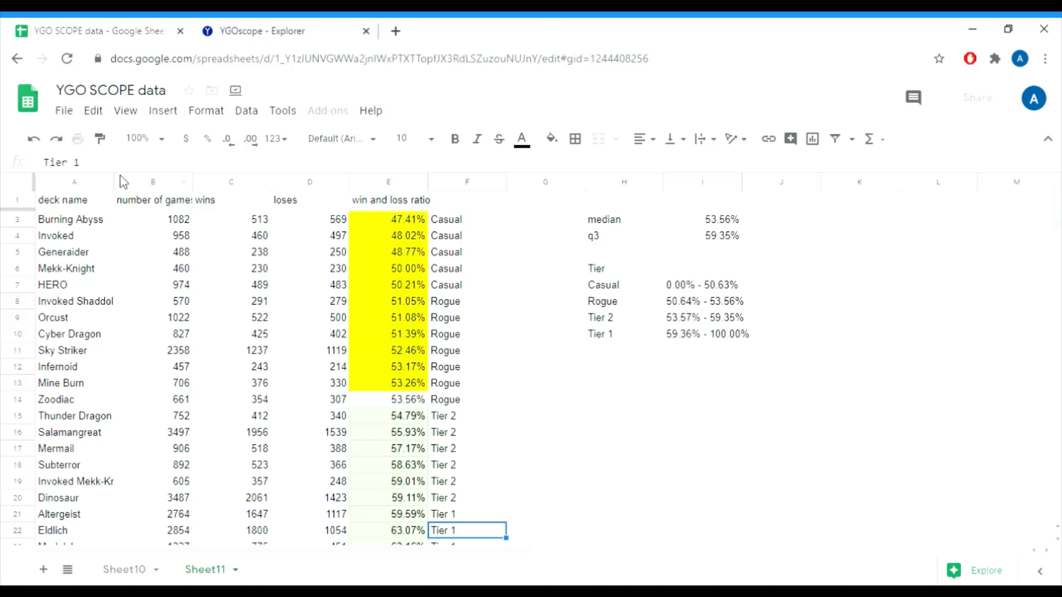
- Widen the deck name column to fit the full names and go through the deck list with its tiers
drag(114, 182, 177, 182)
click(126, 239)
key(Down)
key(Down)
key(Down)
key(Down)
key(Down)
key(Down)
key(Down)
key(Down)
key(Down)
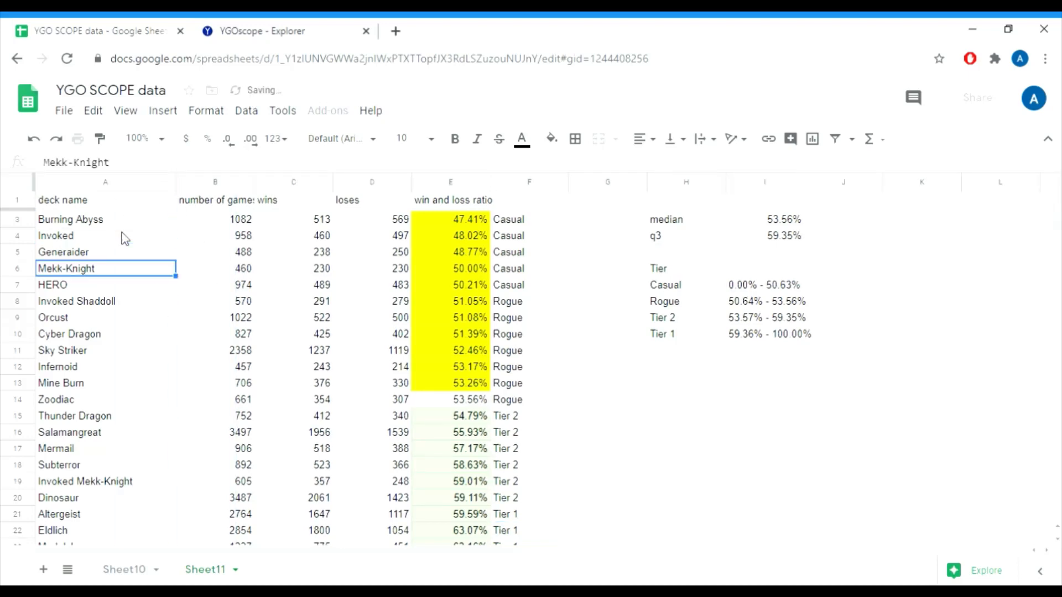
key(Down)
key(Down)
key(Down)
key(Down)
key(Down)
key(Down)
key(Down)
key(Down)
key(Down)
key(Down)
key(Down)
key(Down)
key(Down)
key(Down)
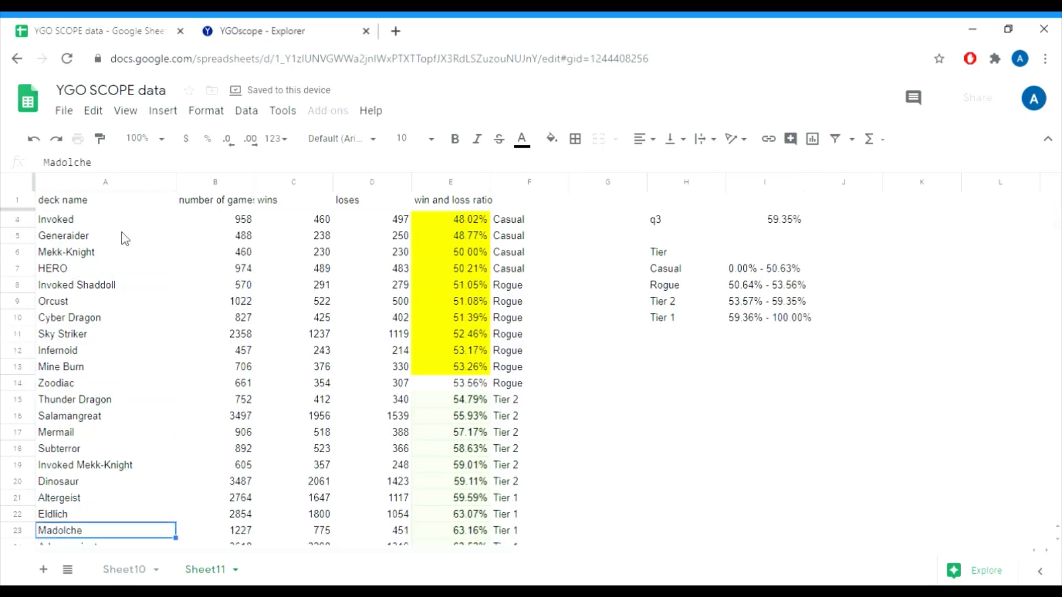
key(Up)
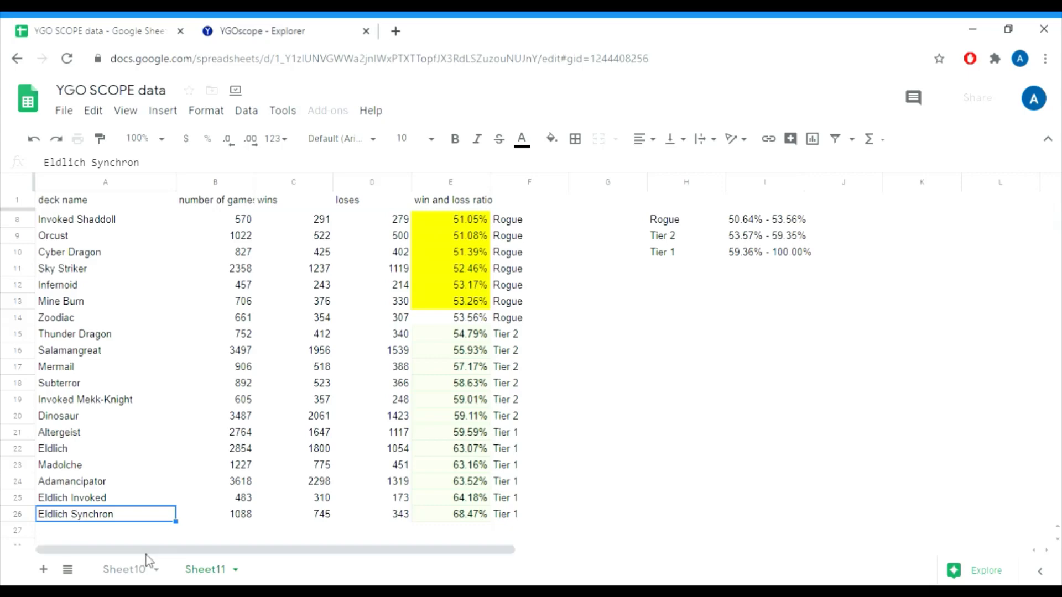
- Search Sheet10 for "guardra" and examine the statistics of the matching decks
click(127, 570)
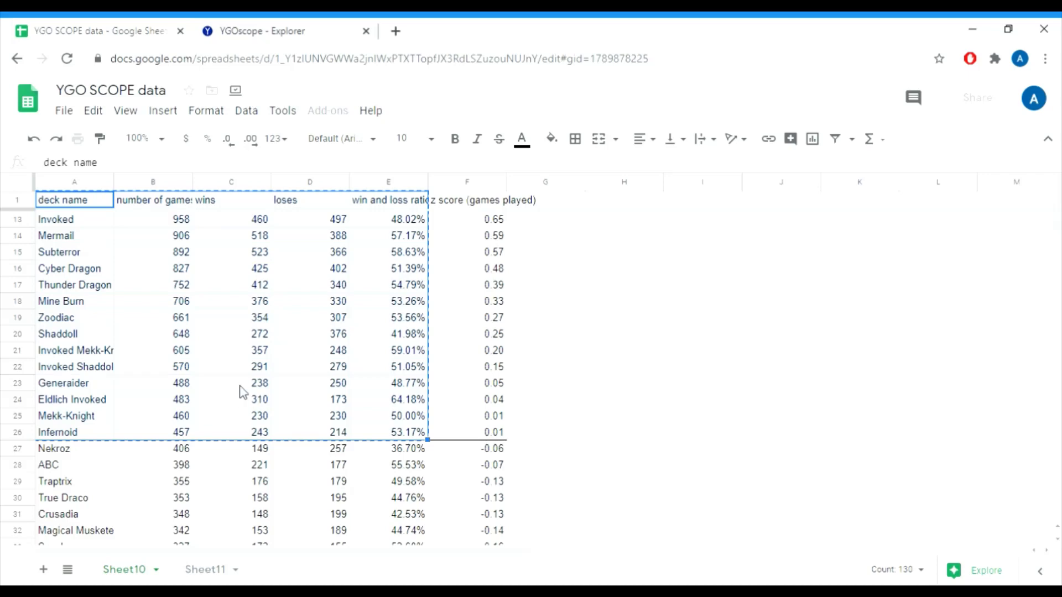
key(ctrl+f)
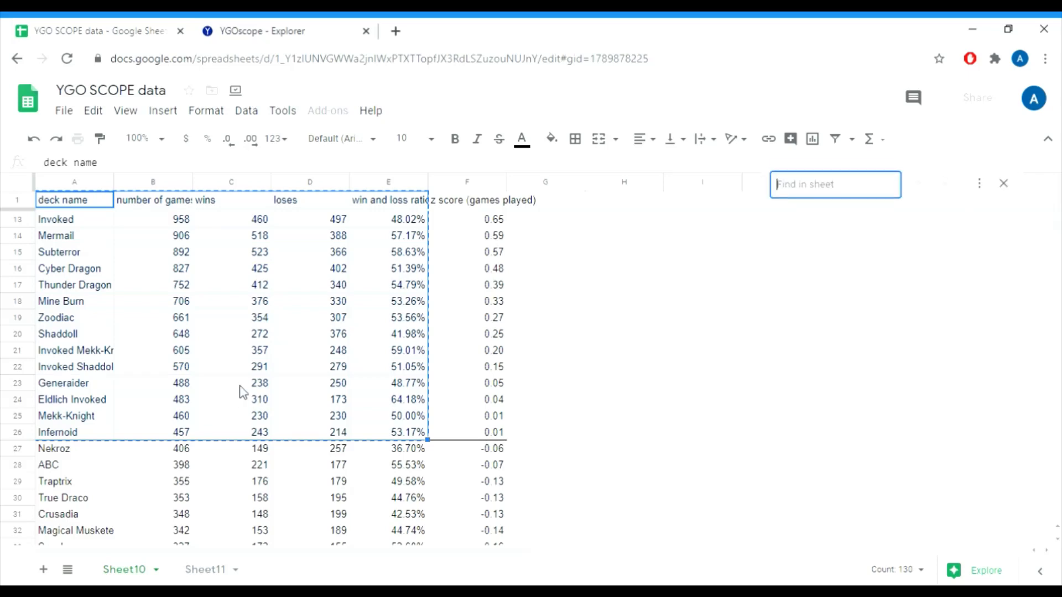
text(guardra)
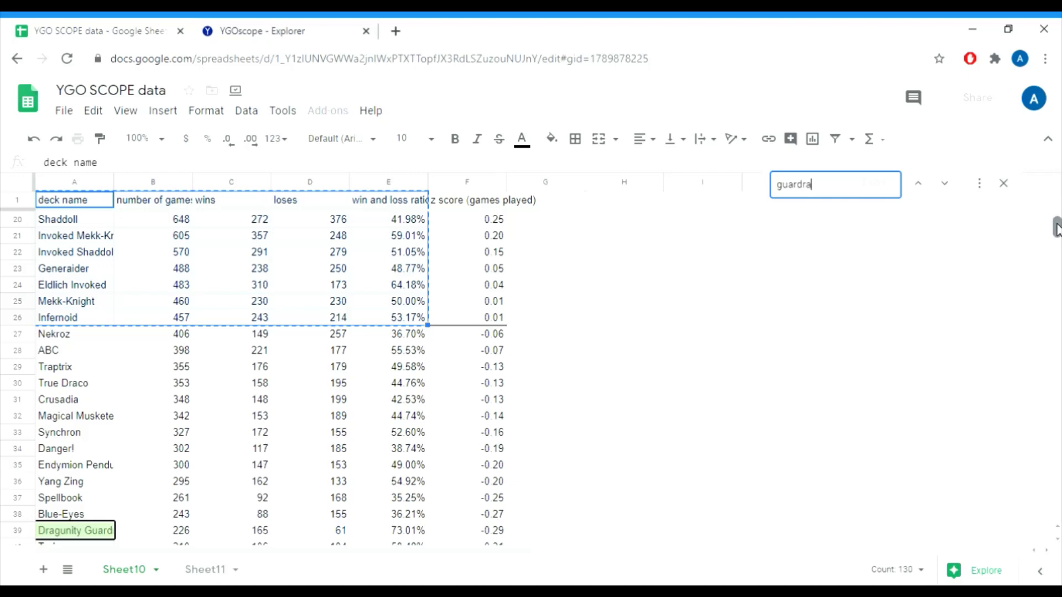
drag(1058, 227, 1057, 236)
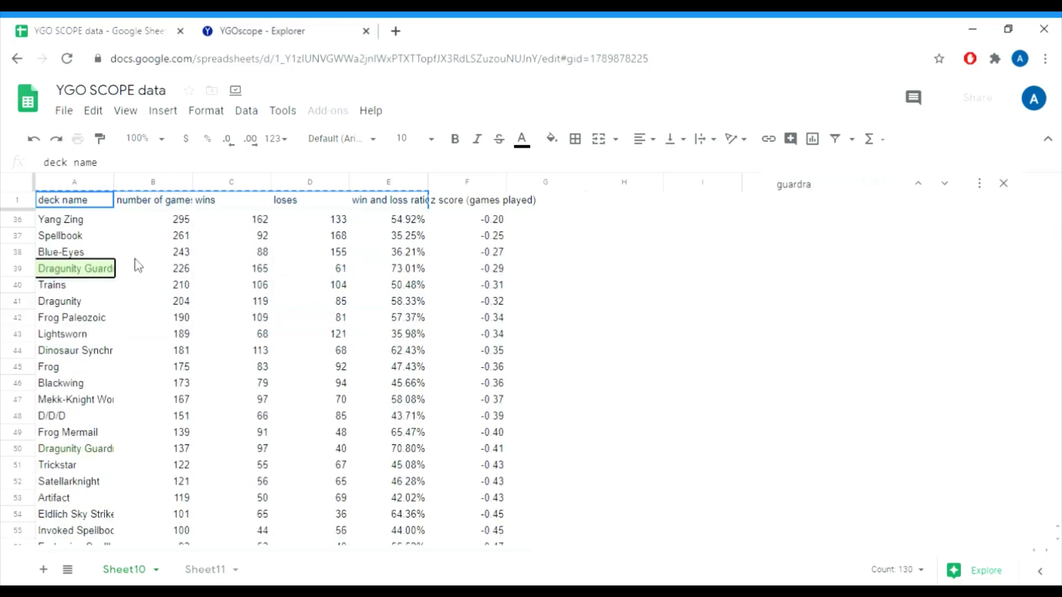
- Total the number of games of the four Guardragon decks in H39 with a sum of B39, B50, B57 and B58
click(650, 278)
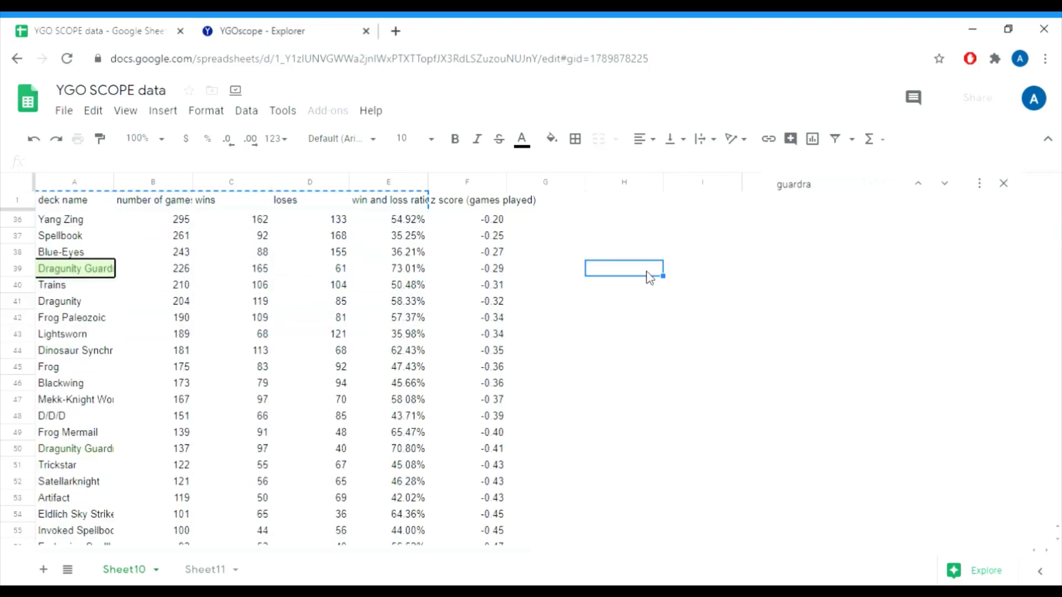
text(=sum()
key(Left)
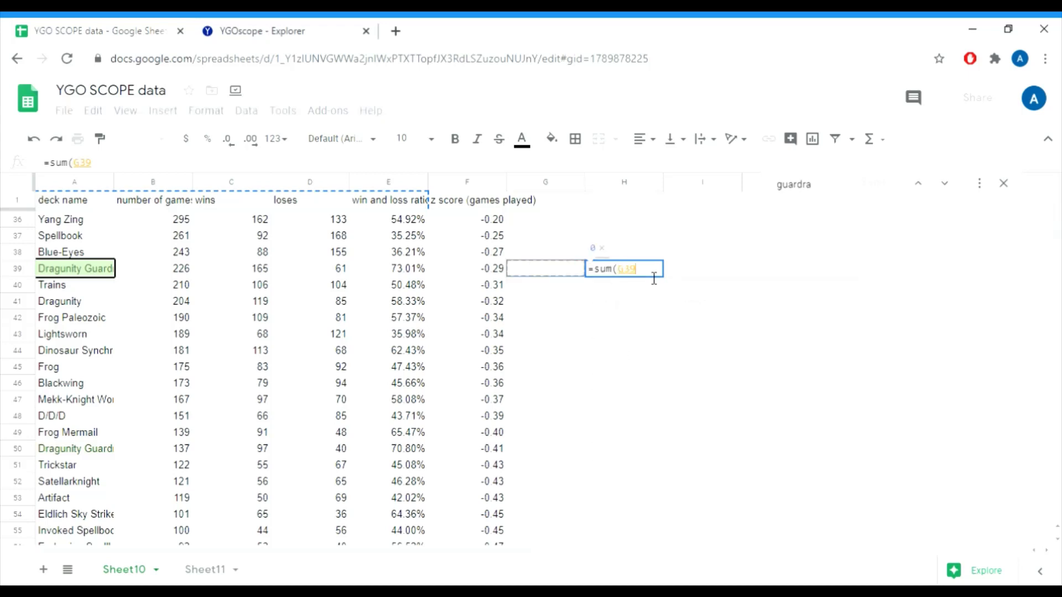
key(Left)
key(Left)
key(Left)
key(Left)
key(Left)
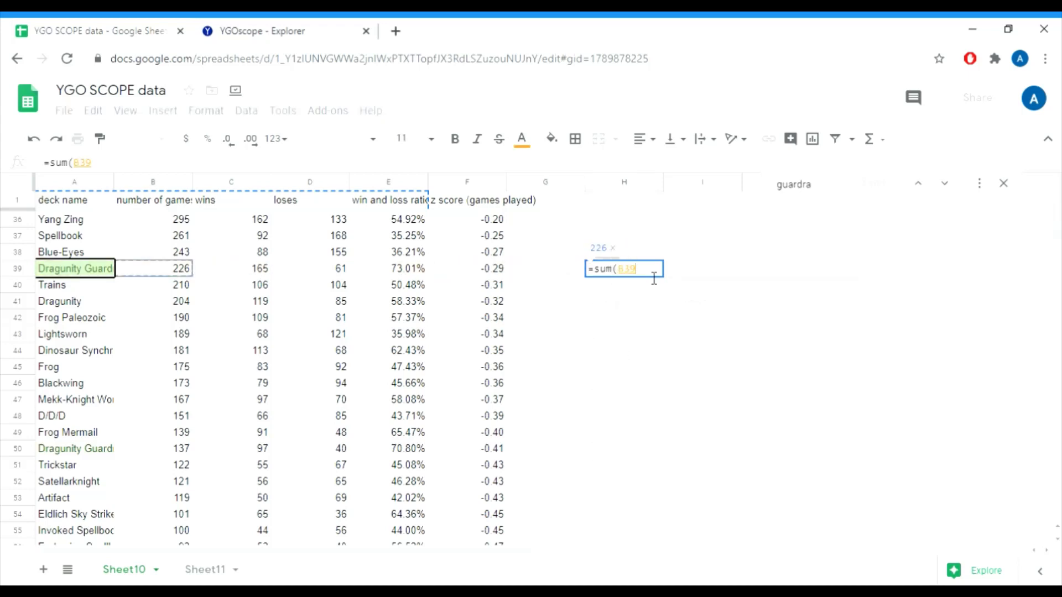
text(,)
click(162, 452)
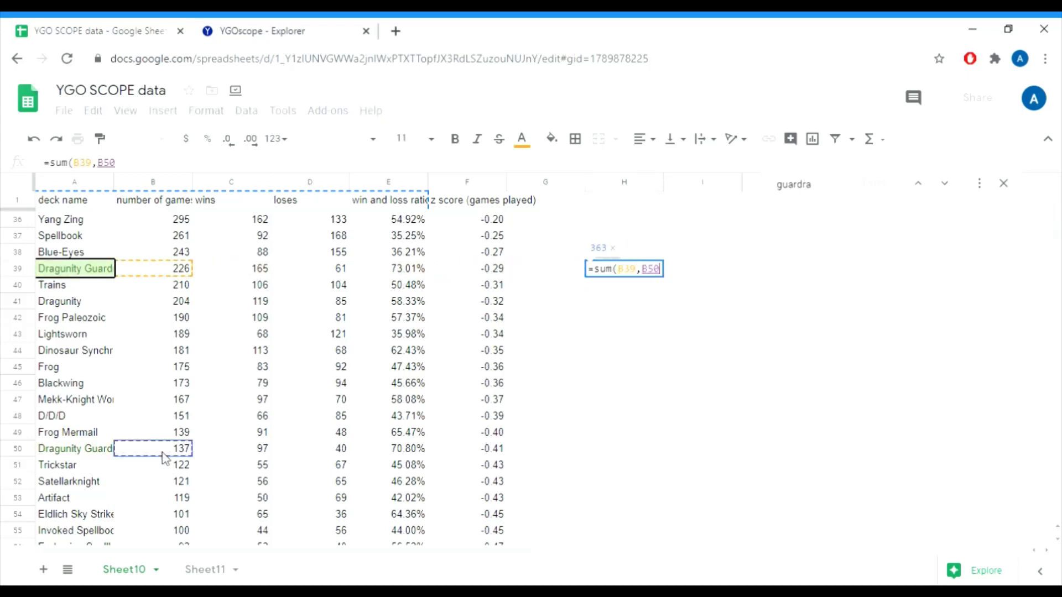
text(,)
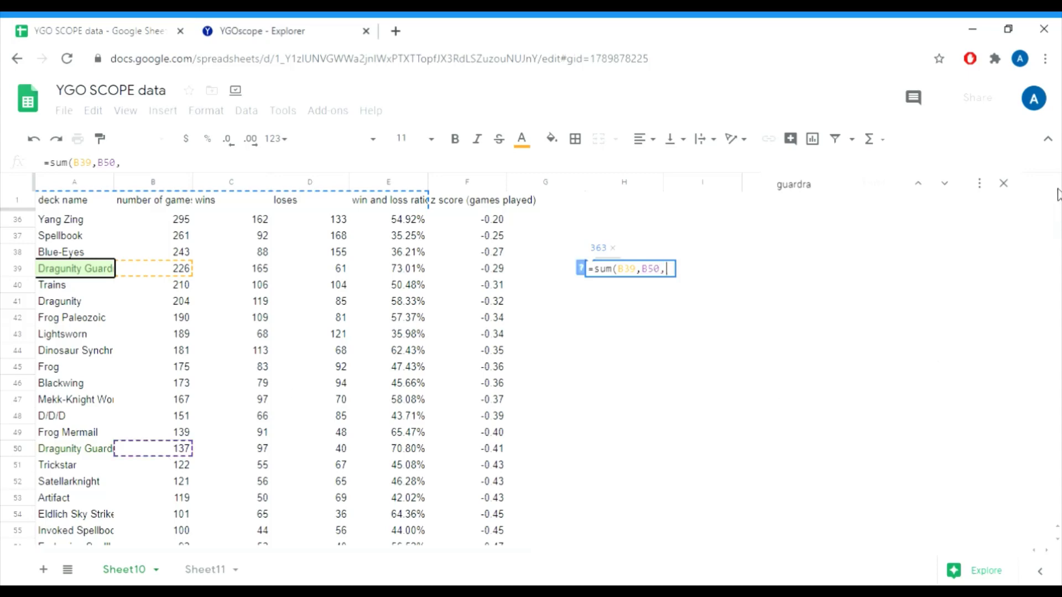
drag(1058, 239, 1058, 240)
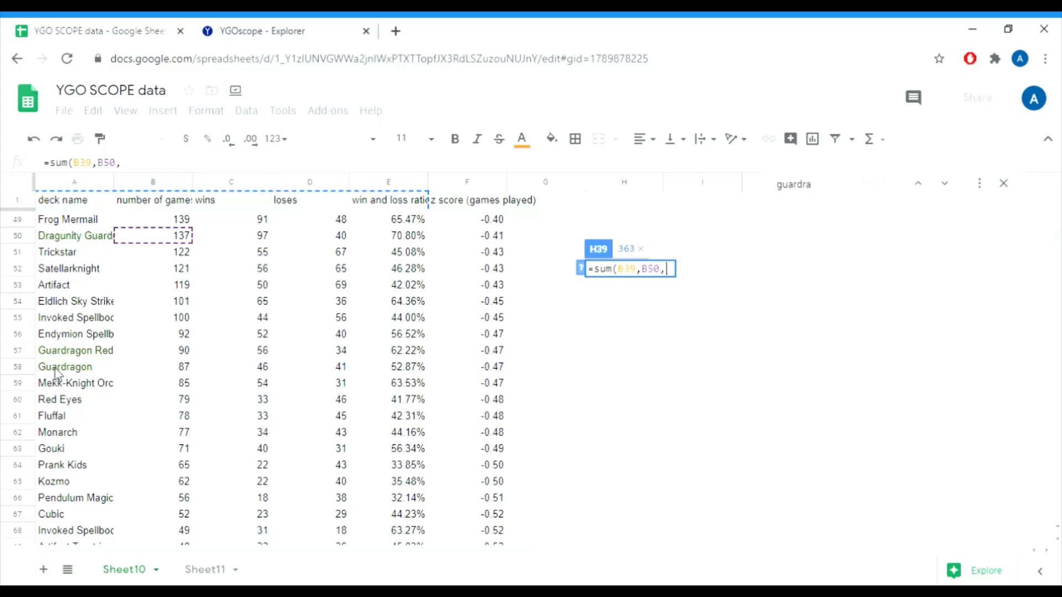
click(171, 354)
text(,)
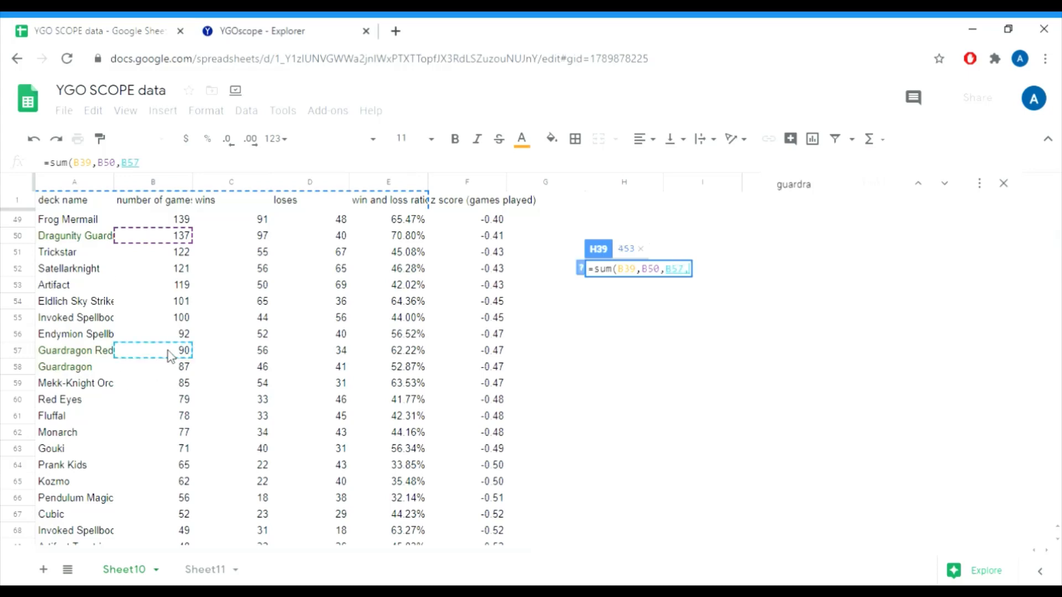
click(169, 367)
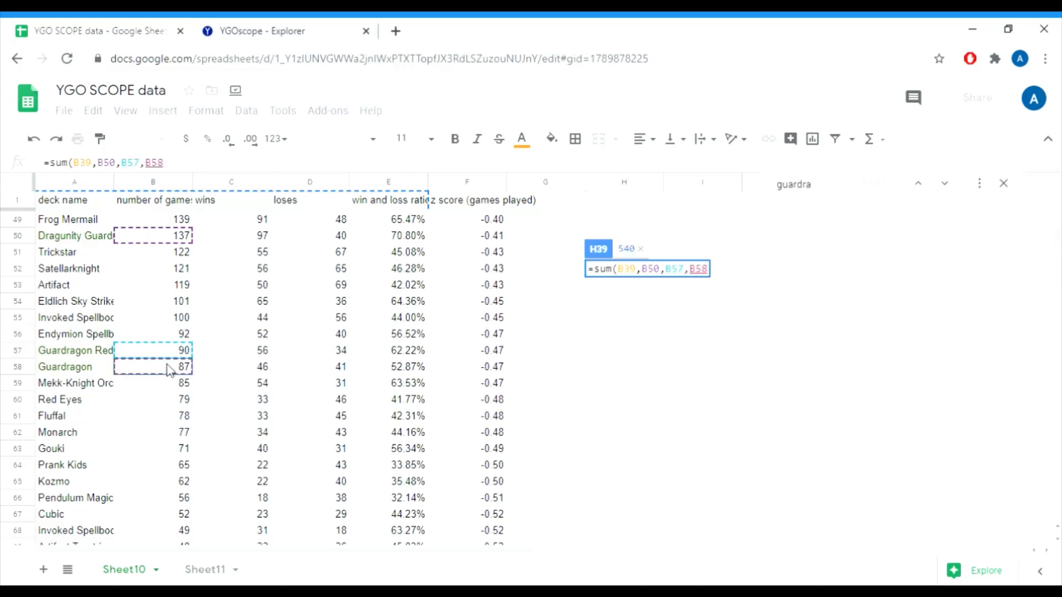
key(Return)
- Extend the sum formula from H39 across row 39 to also total the Guardragon wins and losses in I39 and J39
key(Up)
key(Up)
key(Up)
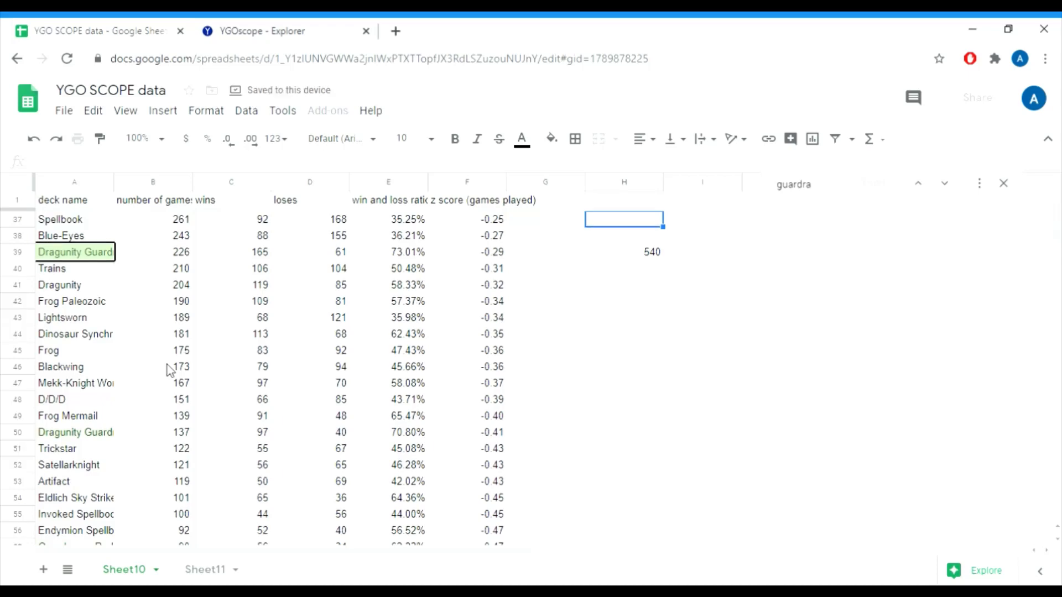
key(Up)
key(Up)
key(Up)
key(Up)
key(Up)
key(Up)
key(Up)
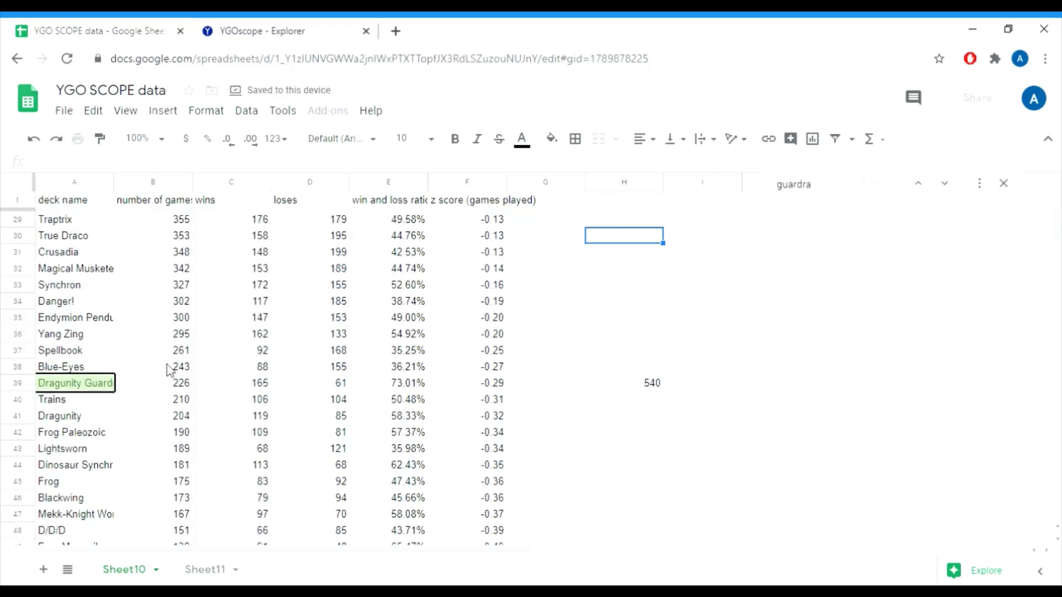
key(Down)
key(Down)
key(Down)
key(Down)
key(Down)
key(Down)
key(Down)
key(Down)
key(Down)
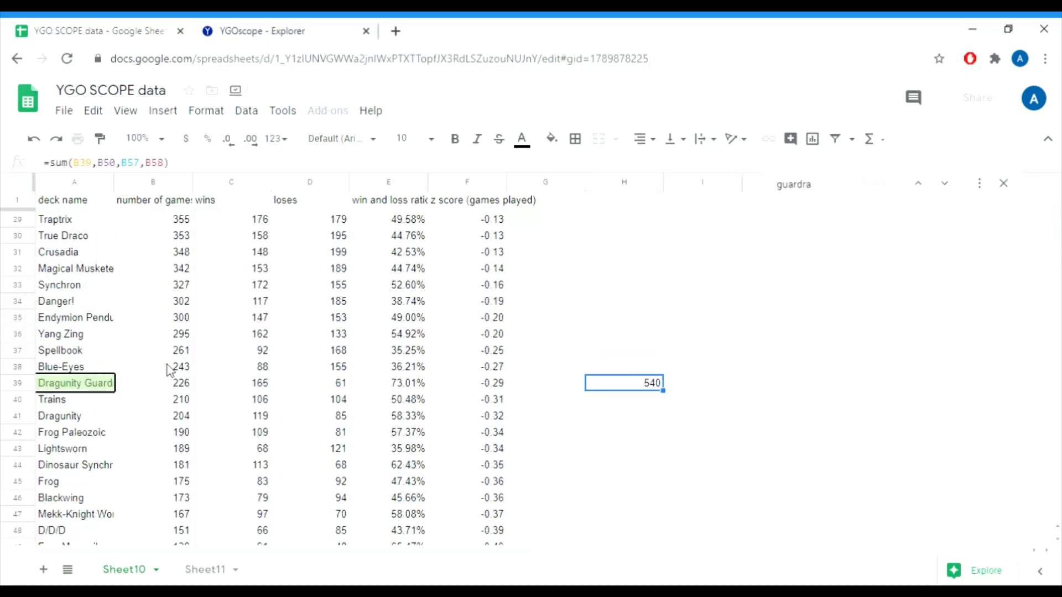
drag(663, 391, 876, 396)
- Calculate the combined Guardragon win ratio in K39 as =I39/H39 and format it as a percentage
click(879, 395)
text(=)
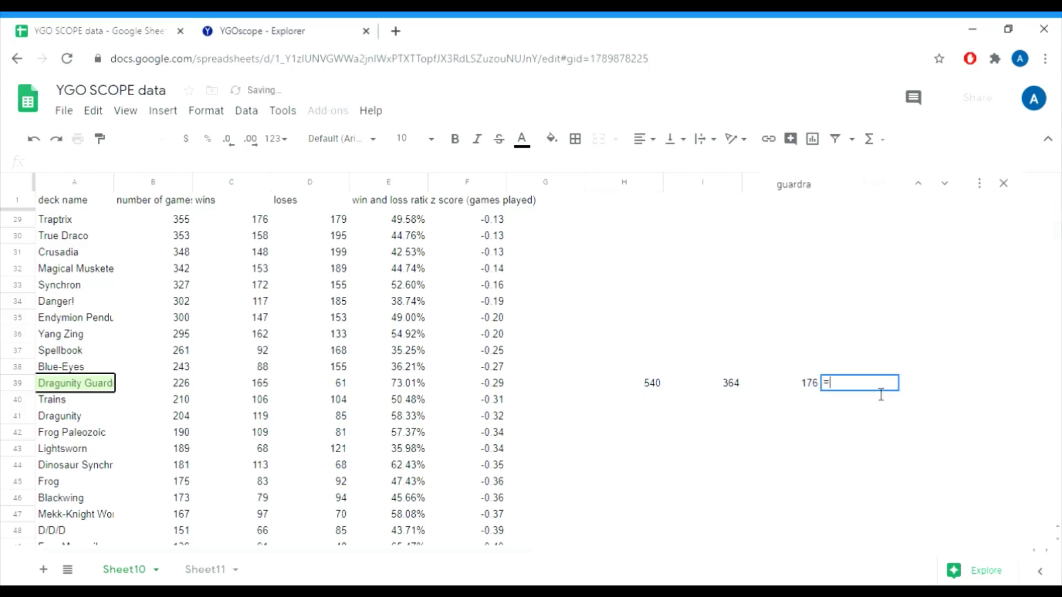
key(Left)
key(Left)
text(/)
key(Left)
key(Left)
key(Left)
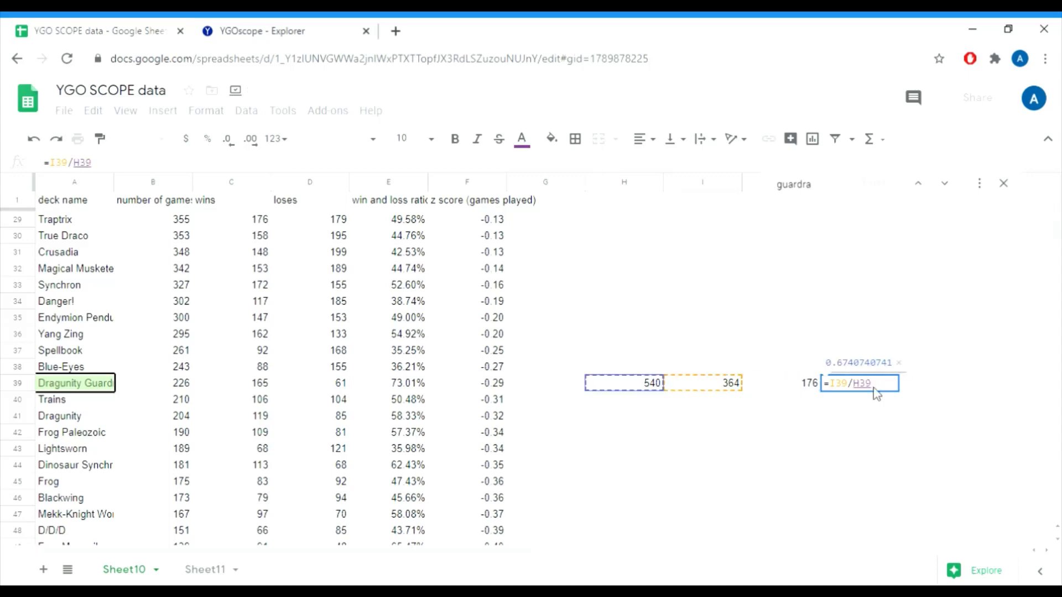
key(Return)
click(208, 138)
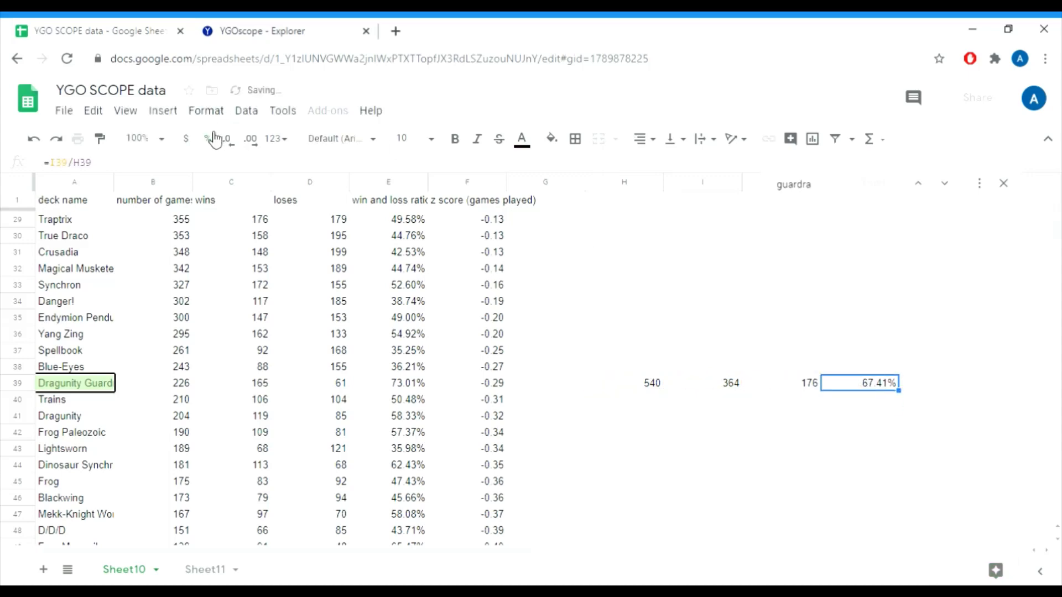
- Copy the combined Guardragon statistics in H39:K39
key(Left)
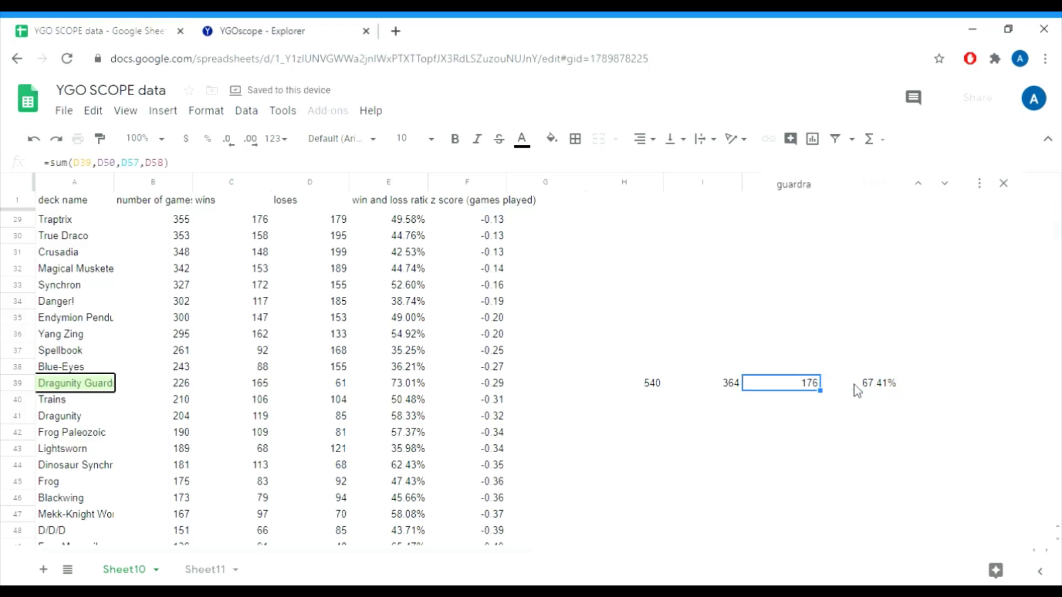
key(Left)
key(Left)
key(shift+Right)
key(shift+Right)
key(shift+Right)
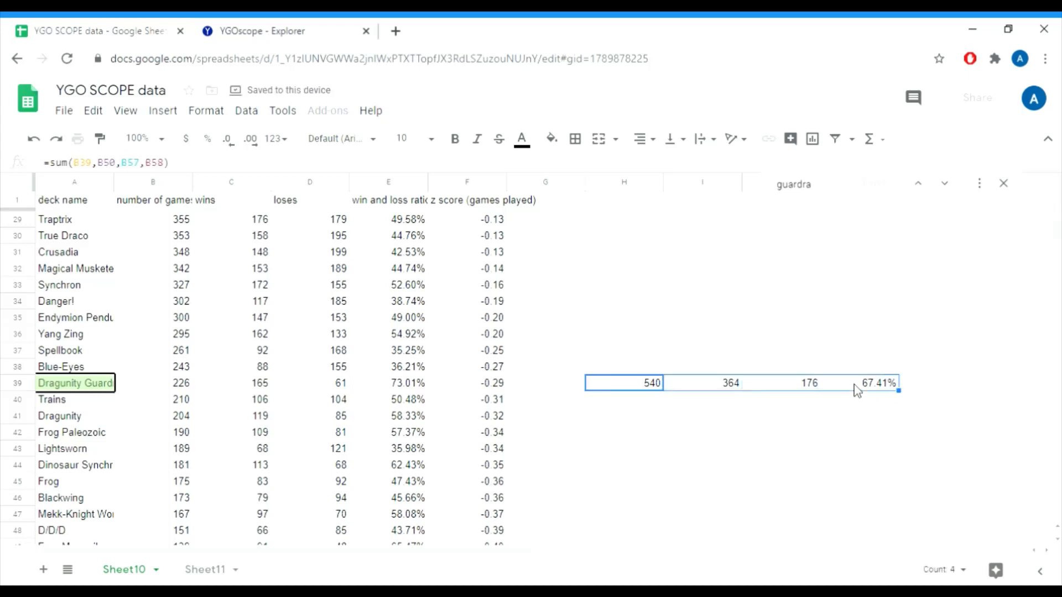
key(ctrl+c)
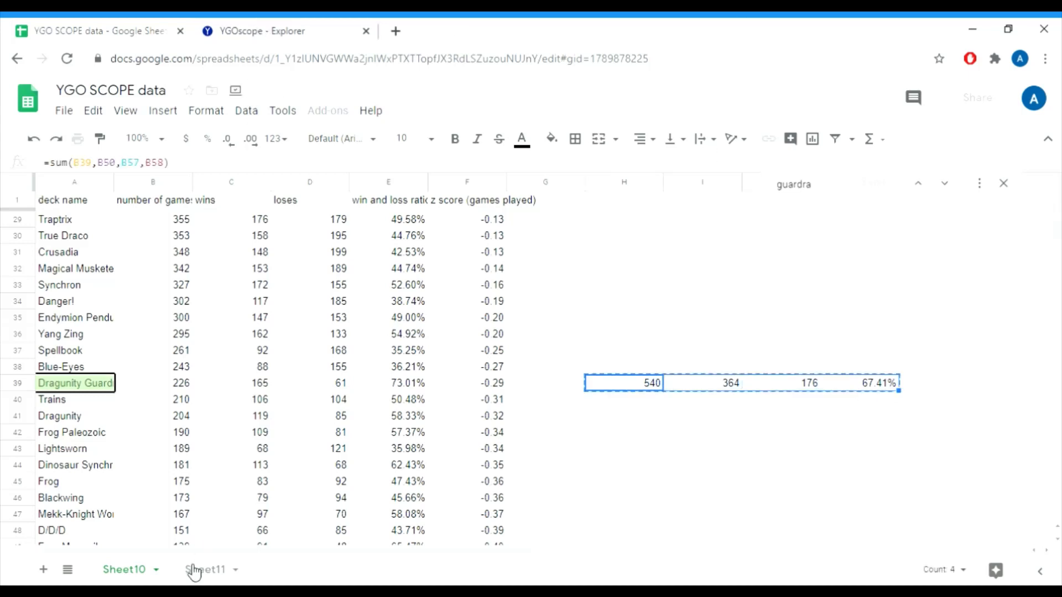
- Insert a row below Eldlich Invoked in Sheet11 and paste the copied statistics there as values only, starting in B26
click(193, 570)
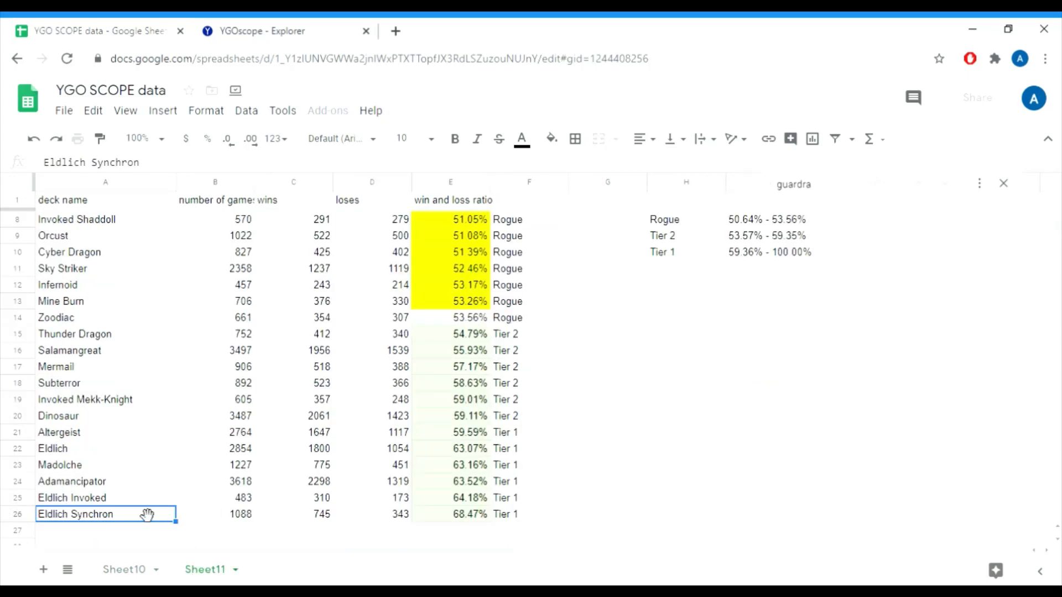
right_click(22, 499)
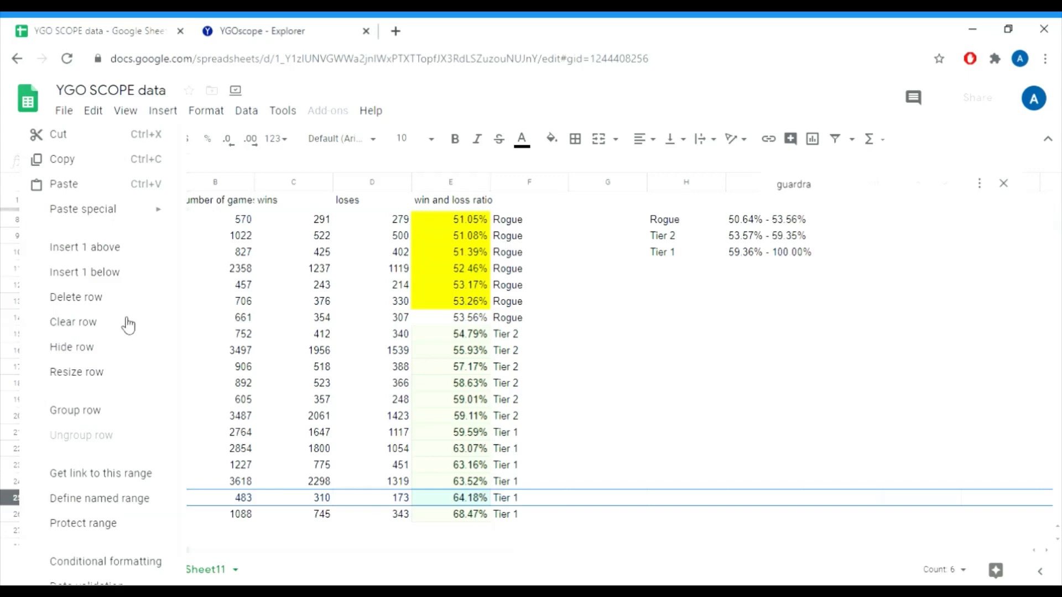
click(106, 272)
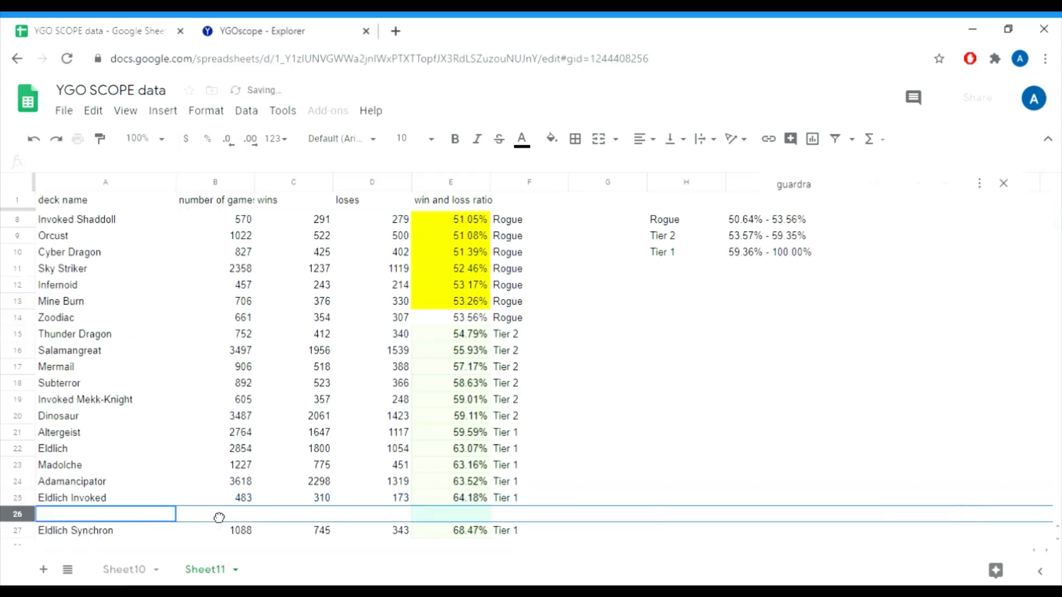
click(210, 516)
right_click(210, 516)
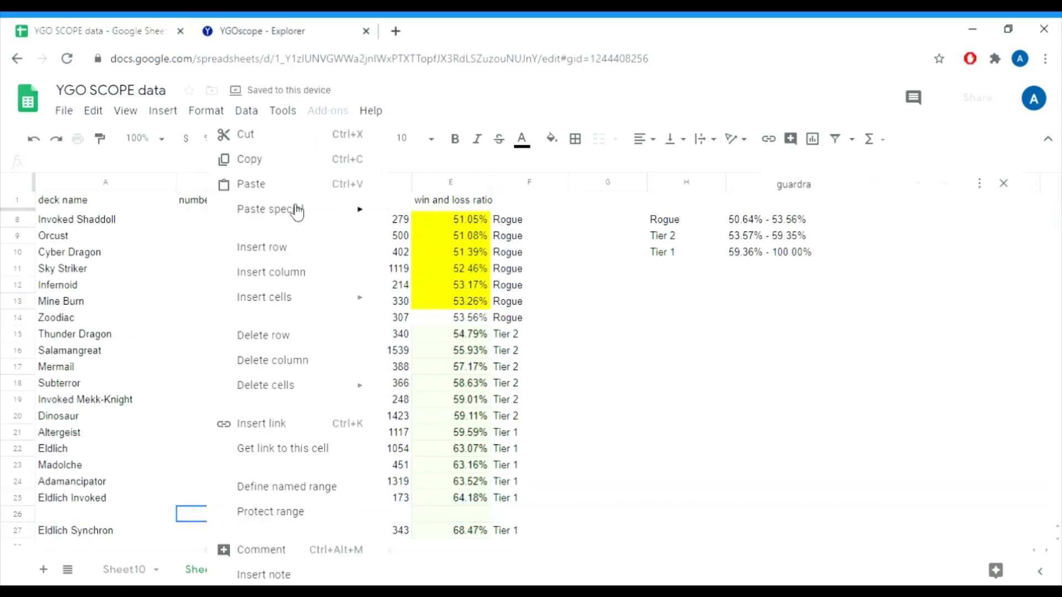
mouse_move(374, 216)
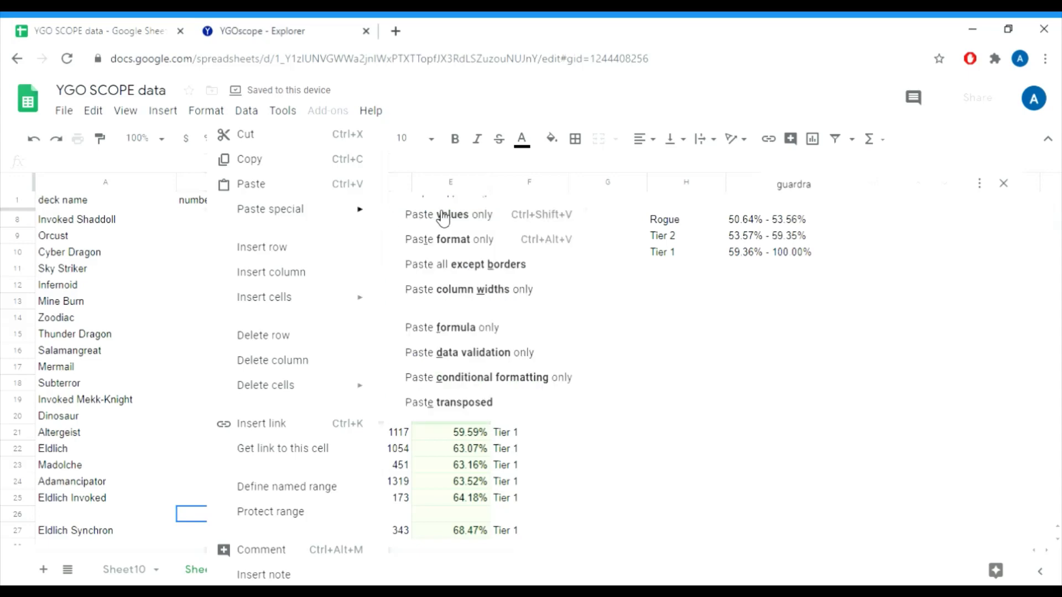
click(443, 215)
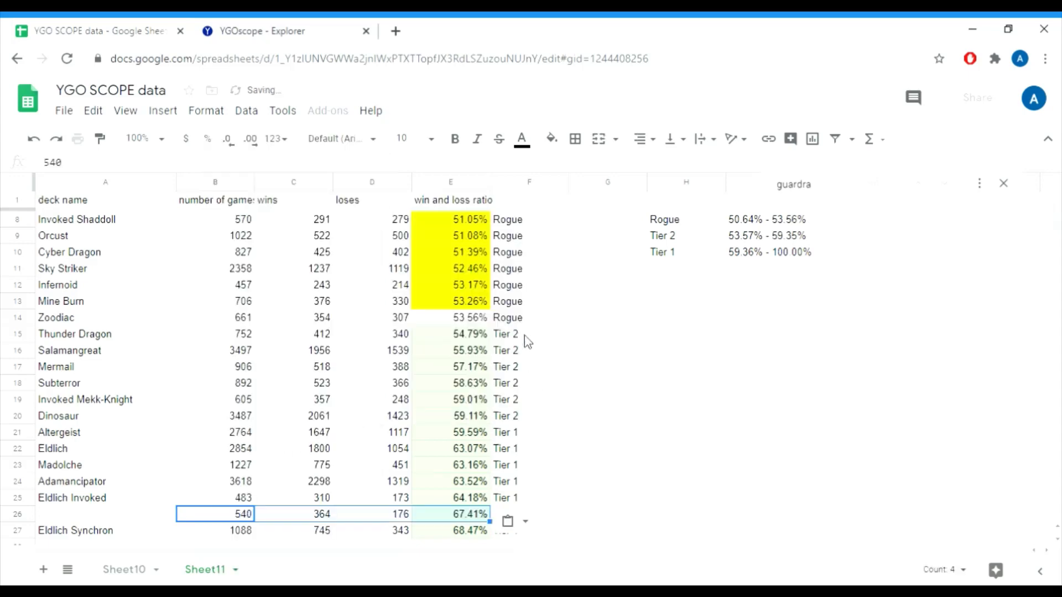
- Label the new row 26 as Tier 1, name its deck "Guardragon link centric", and close the find bar
click(541, 508)
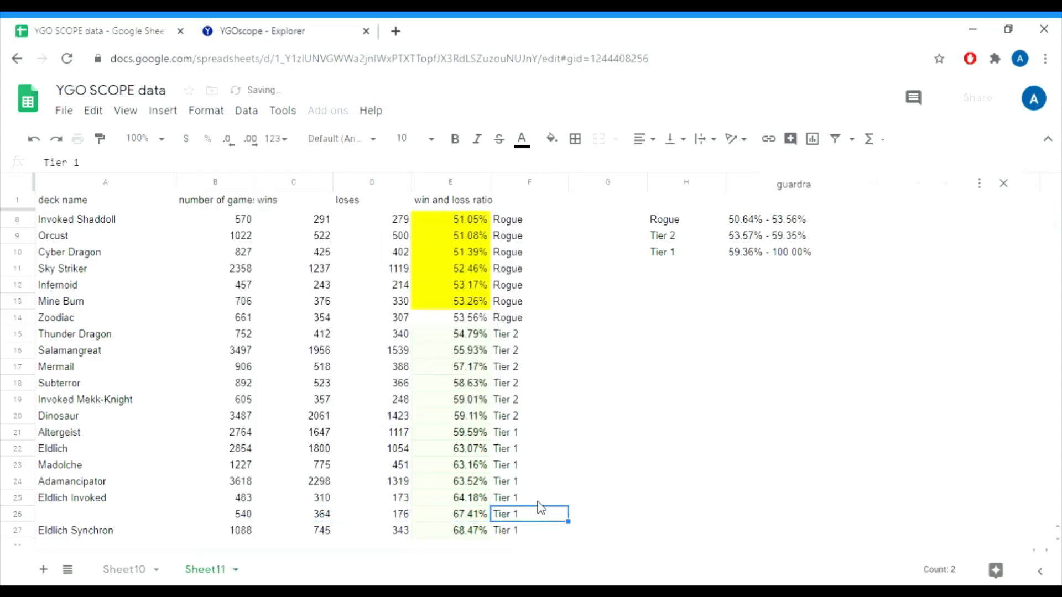
key(Left)
key(Left)
key(Left)
key(Left)
key(Left)
text(Gu)
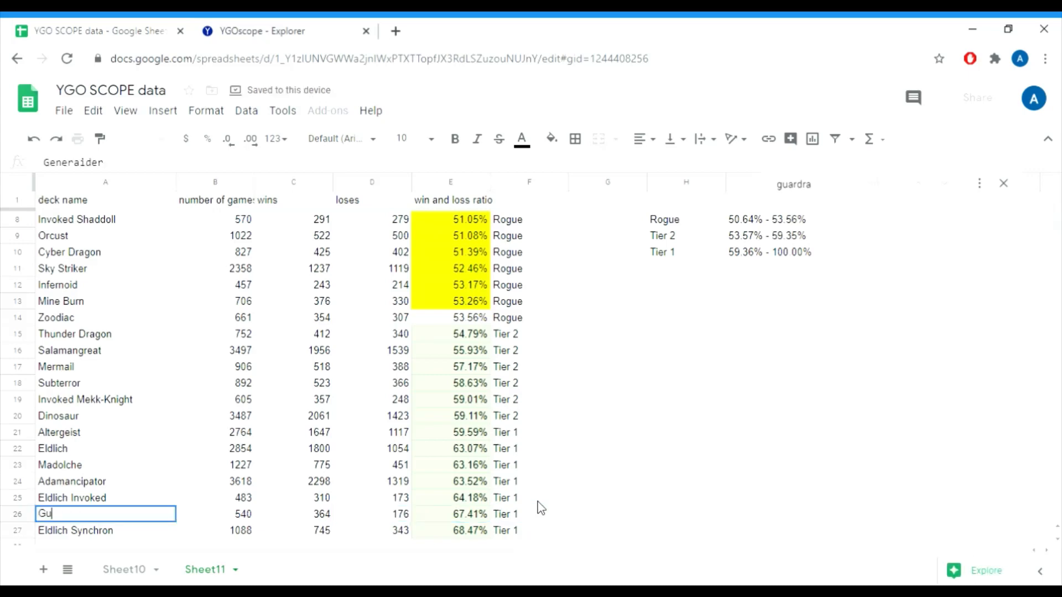
text(ardragon II)
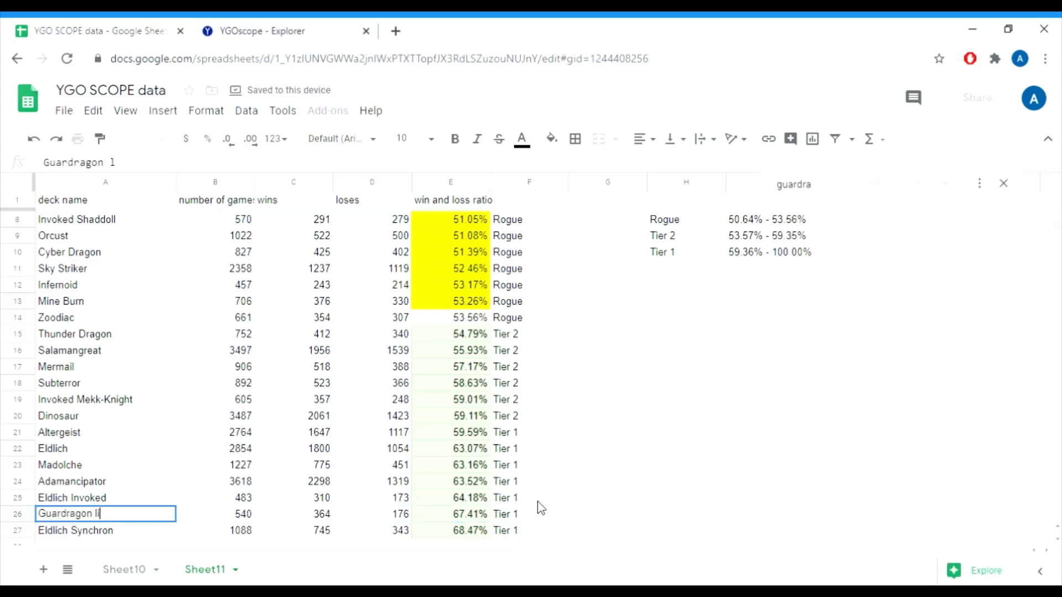
text(ink centric)
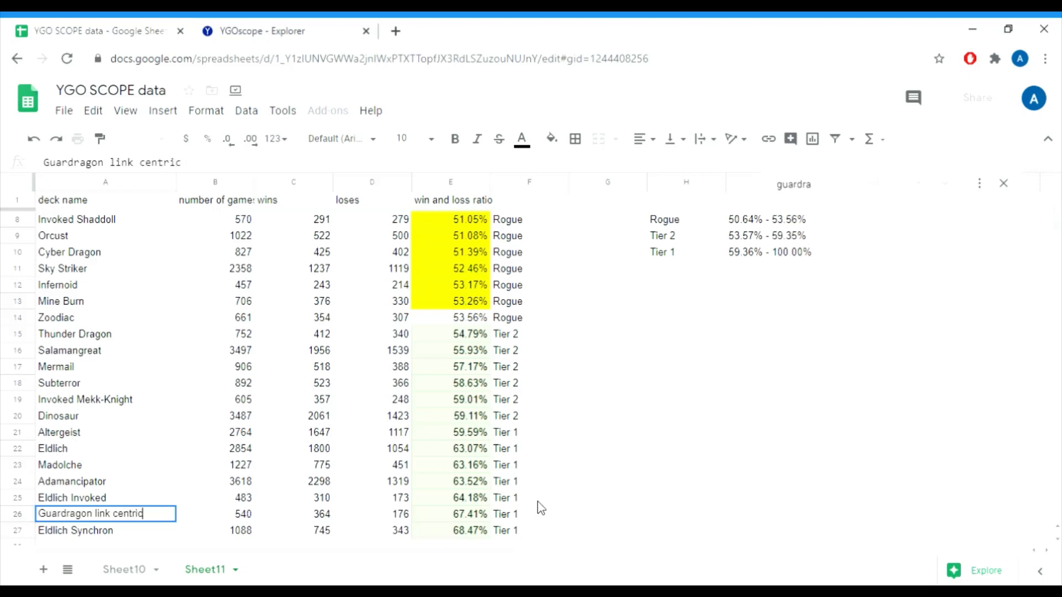
key(Return)
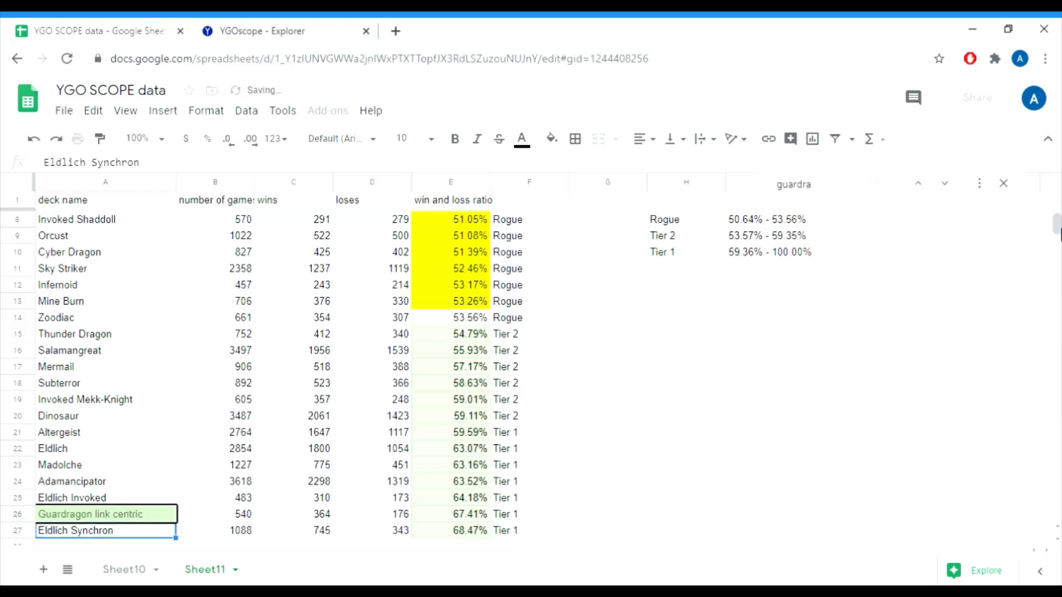
click(1004, 183)
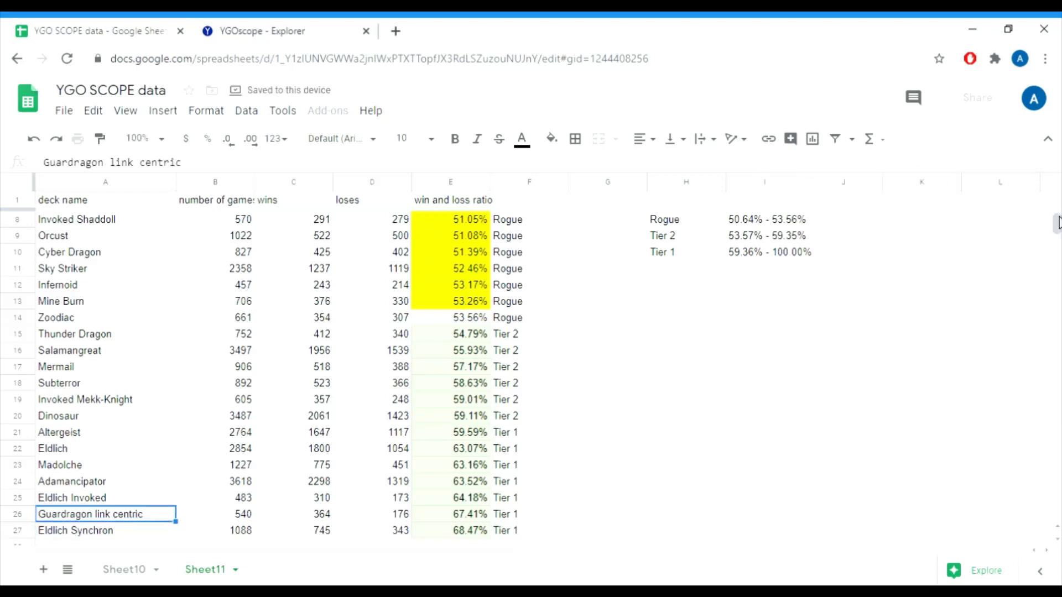
- Delete the quartile and tier range tables in H2:I10
scroll(1056, 221, up, 2)
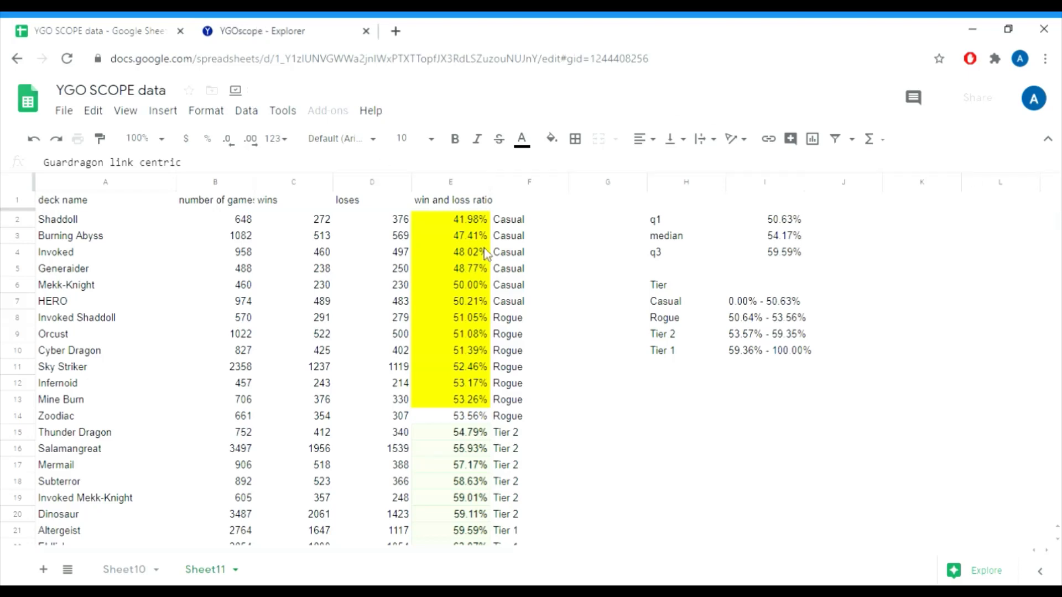
click(459, 226)
key(Right)
key(Right)
key(Right)
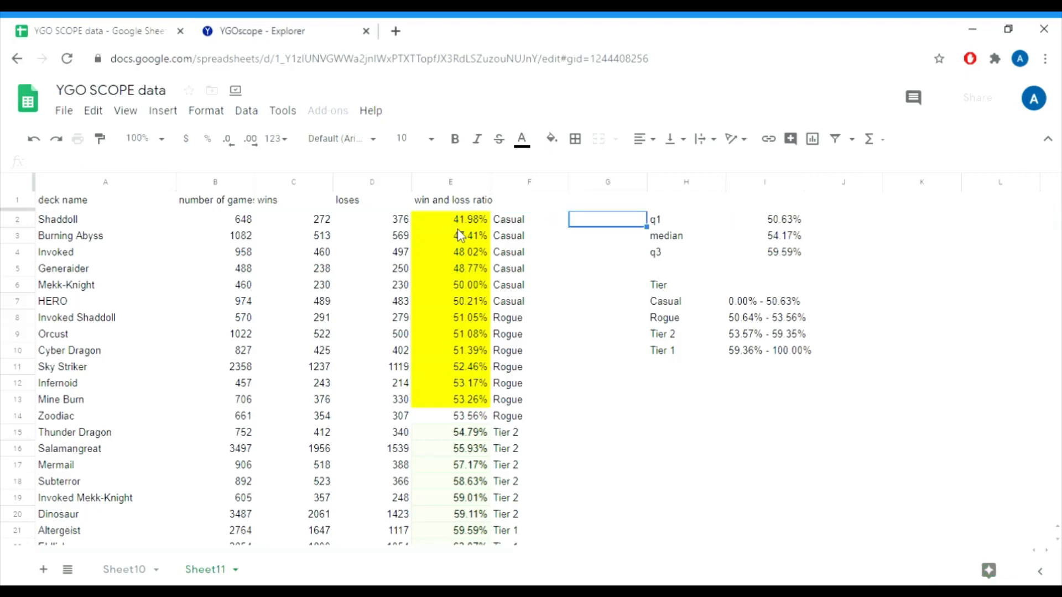
key(shift+Right)
key(shift+Down)
key(shift+Down)
key(shift+Down)
key(shift+Down)
key(shift+Down)
key(shift+Down)
key(shift+Down)
key(shift+Down)
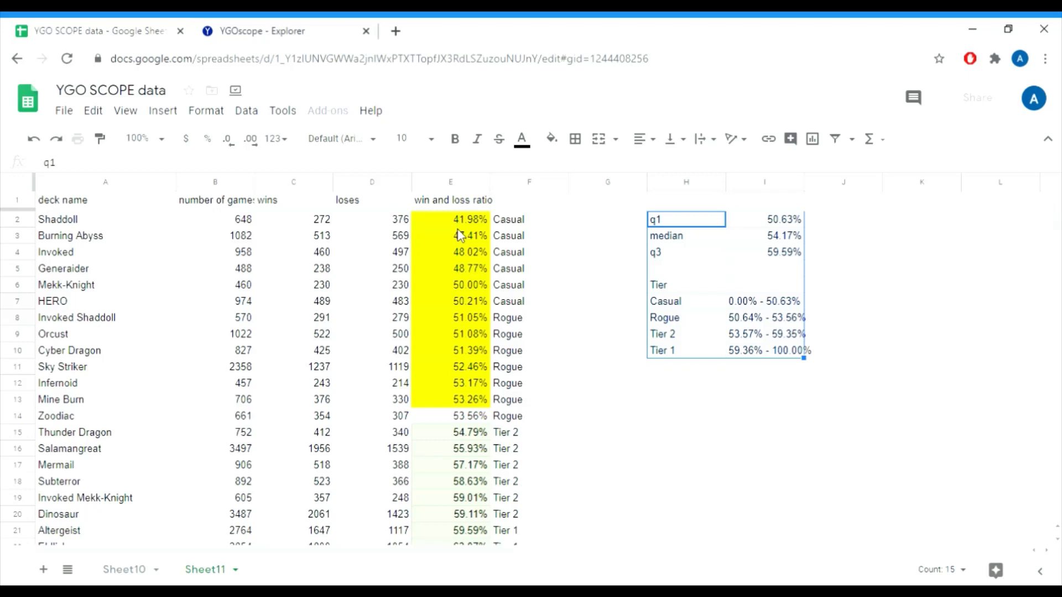
key(Delete)
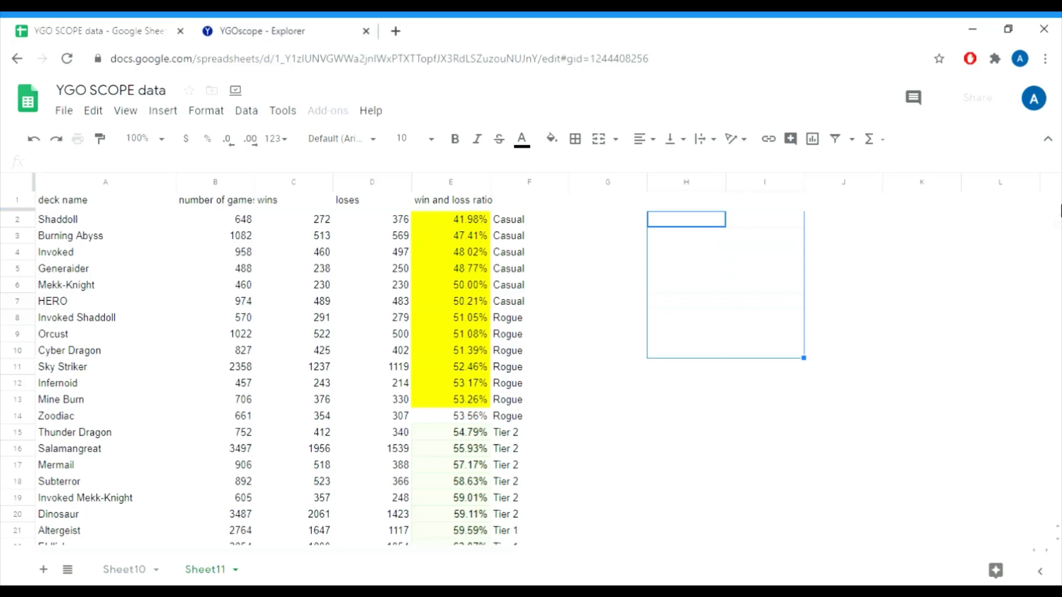
drag(1057, 220, 1058, 223)
click(474, 302)
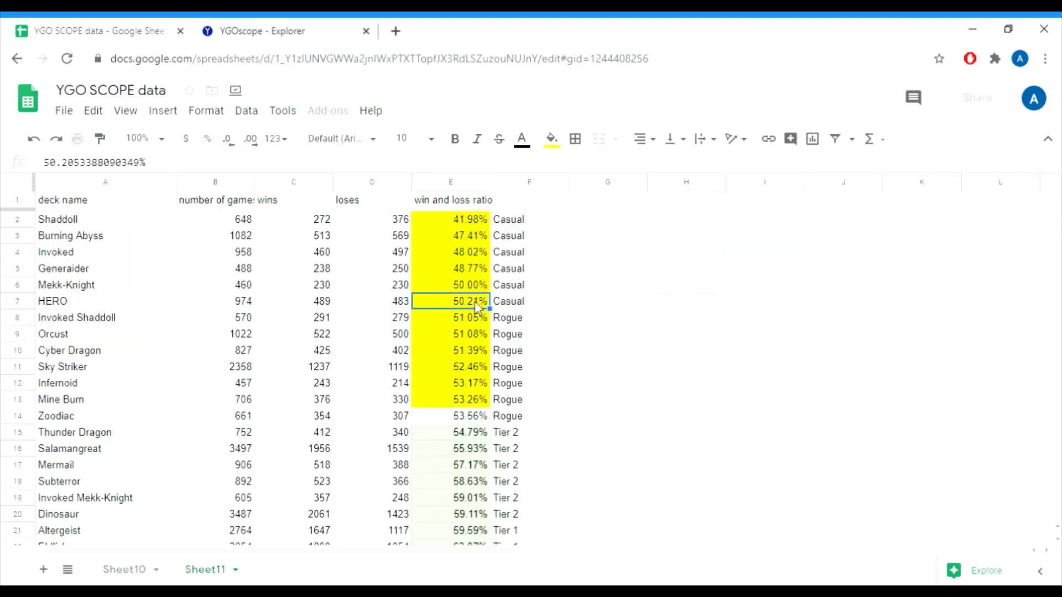
click(478, 221)
key(Up)
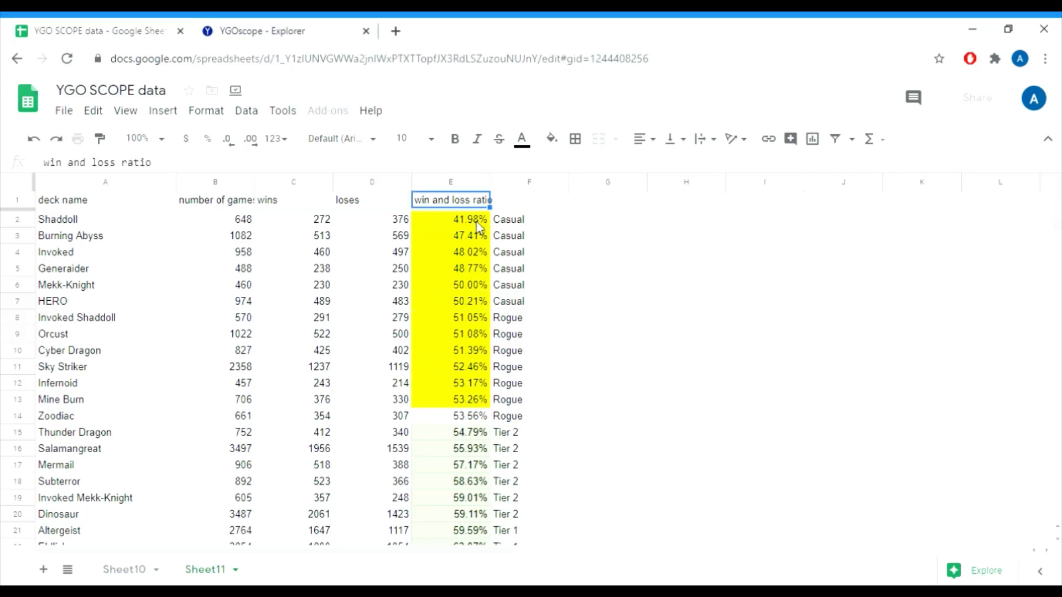
key(Down)
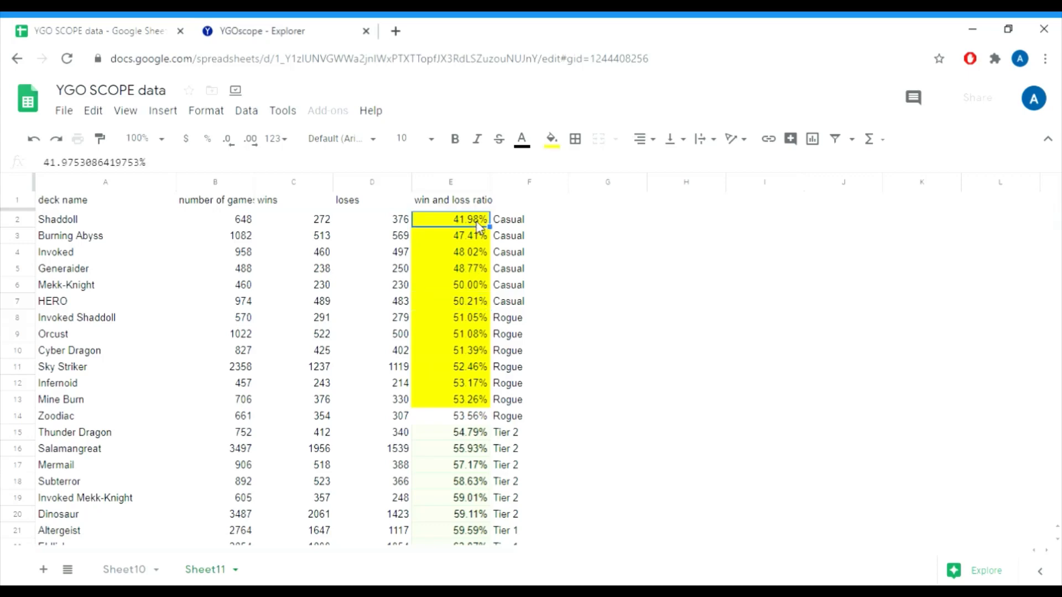
key(Left)
key(Left)
key(Left)
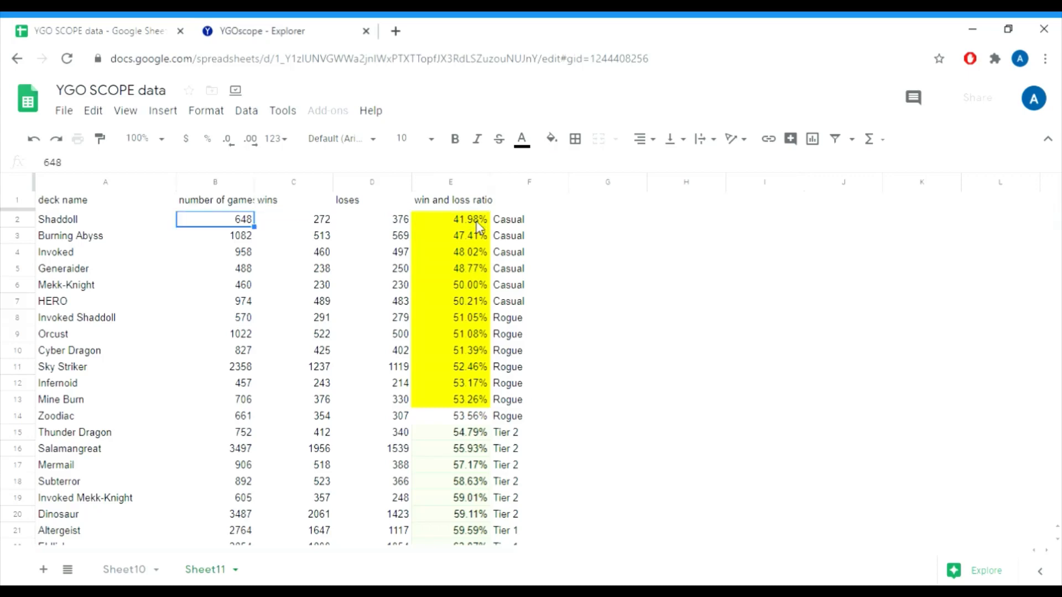
key(Right)
key(Right)
key(Left)
key(Left)
key(Right)
key(Right)
key(Right)
key(Right)
- Change the fill color of the win and loss ratio values in E2:E27 to white
click(479, 227)
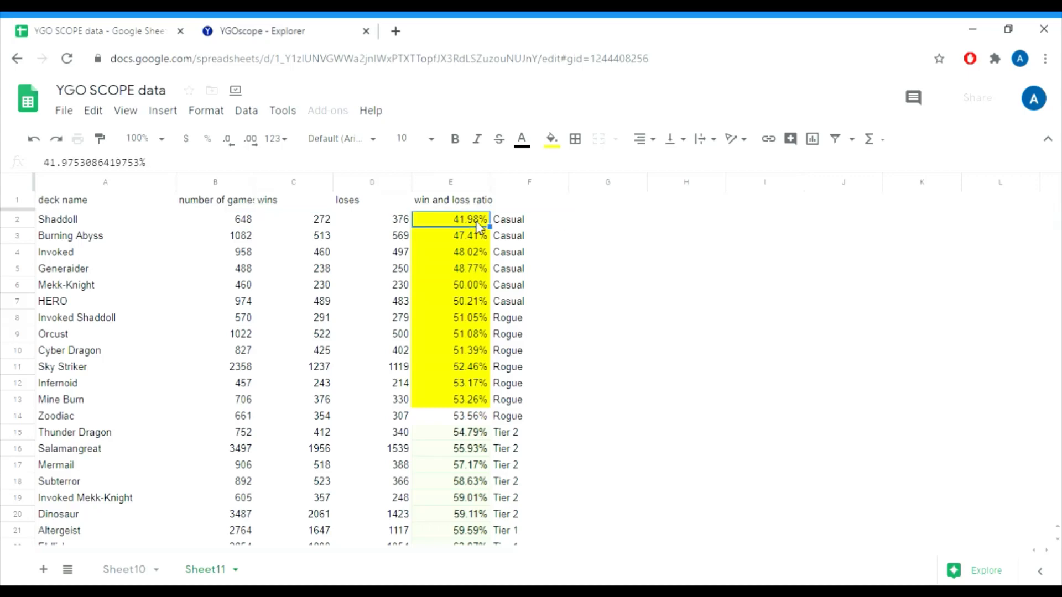
key(shift+Down)
key(ctrl+shift+Down)
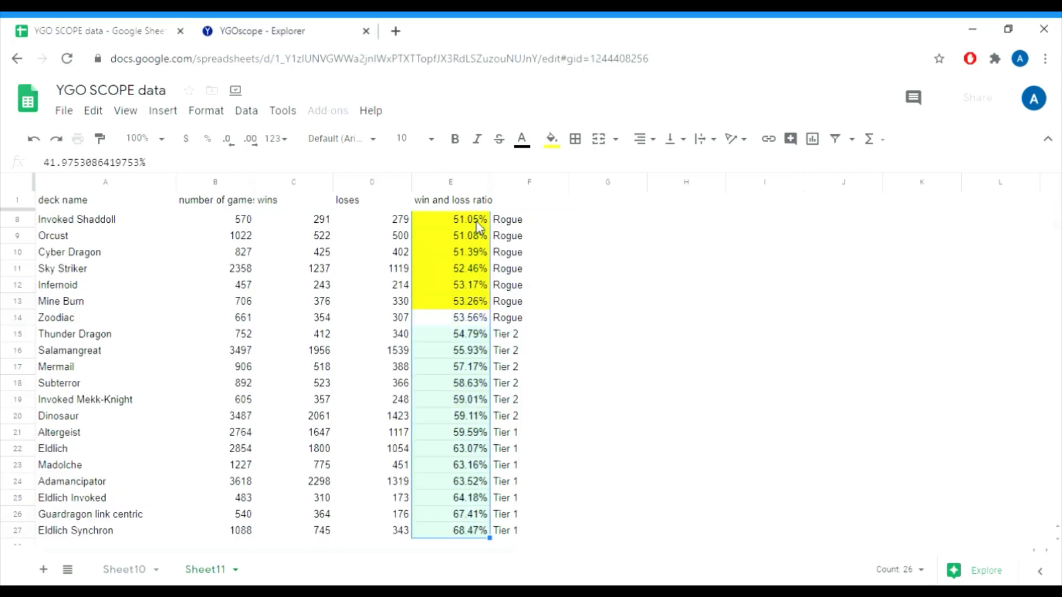
click(552, 140)
click(713, 205)
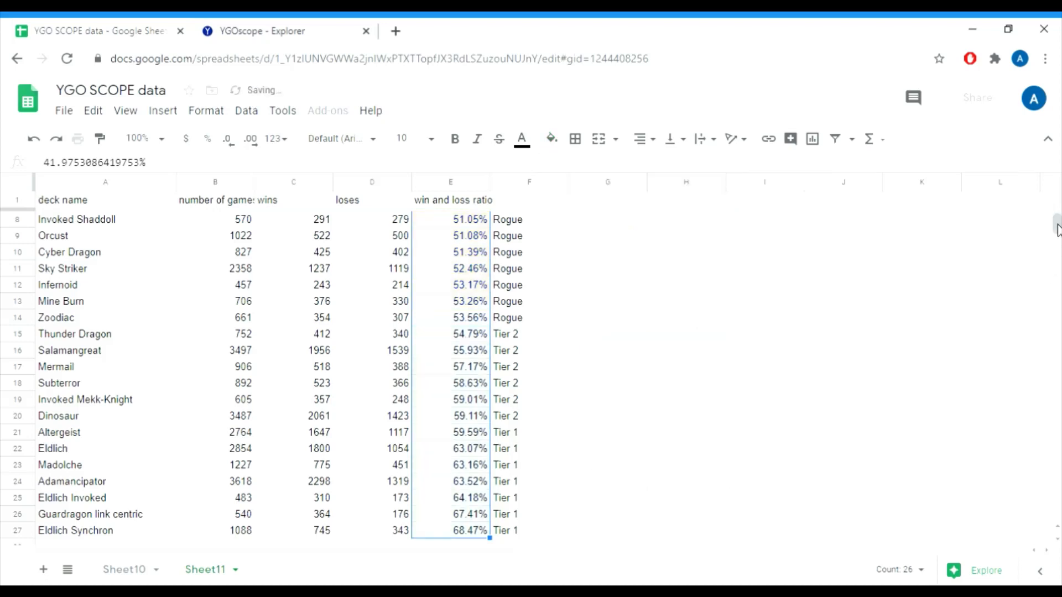
- Fill the Casual decks' rows A2:E7, from Shaddoll to HERO, with a very pale cream yellow
scroll(1057, 224, up, 2)
click(462, 226)
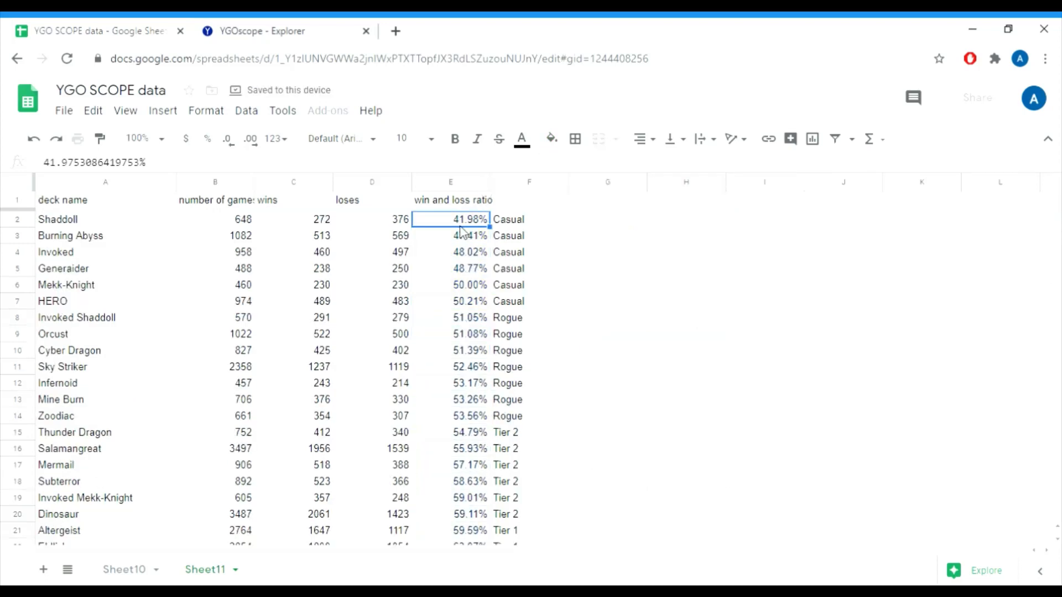
key(shift+Left)
key(shift+Left)
key(shift+Left)
key(shift+Left)
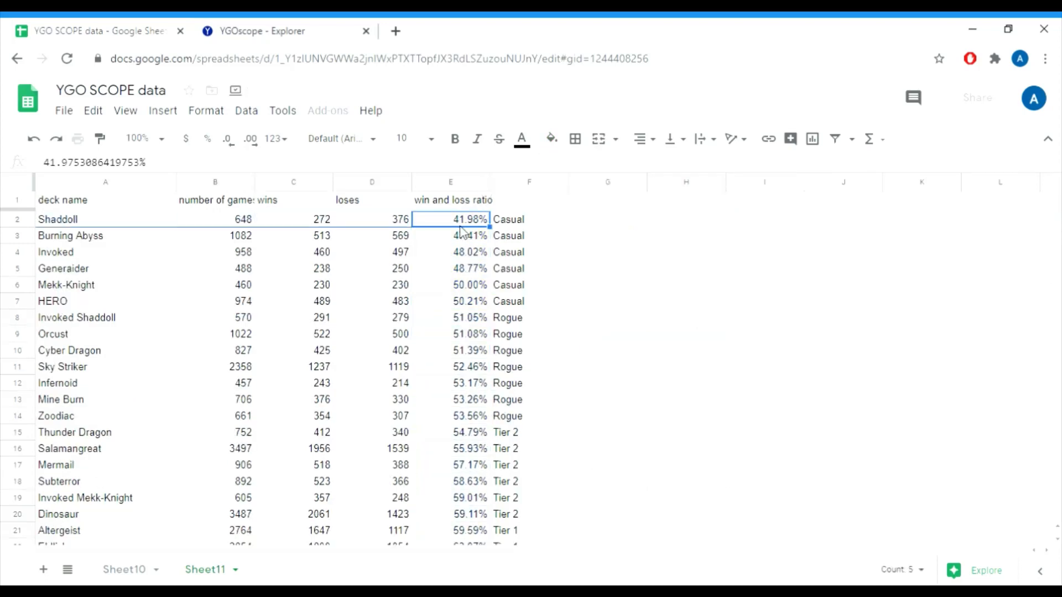
key(shift+Down)
key(shift+Down)
key(shift+Down)
key(shift+Down)
key(shift+Down)
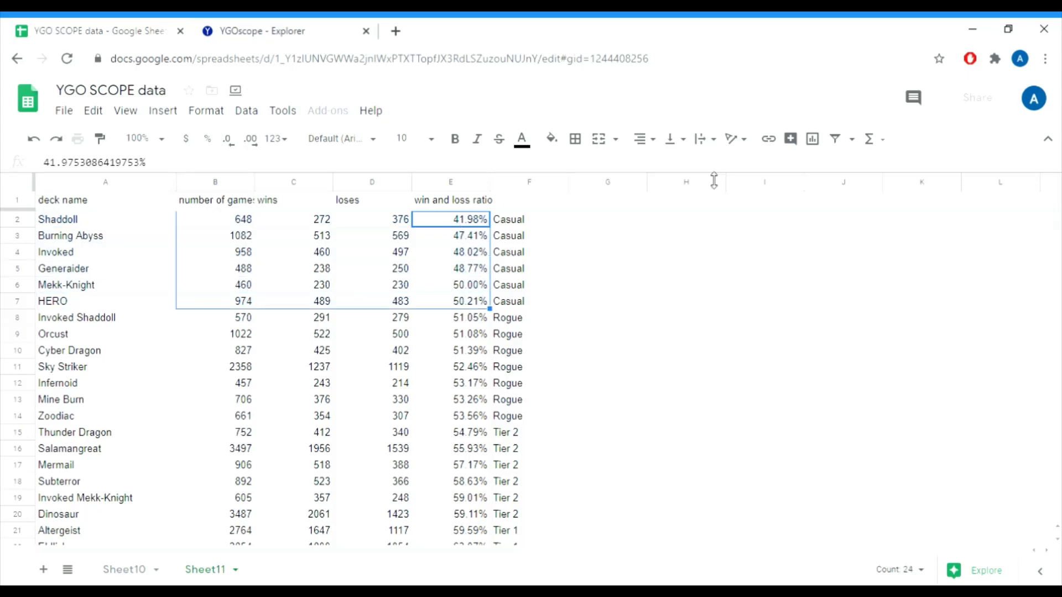
click(552, 141)
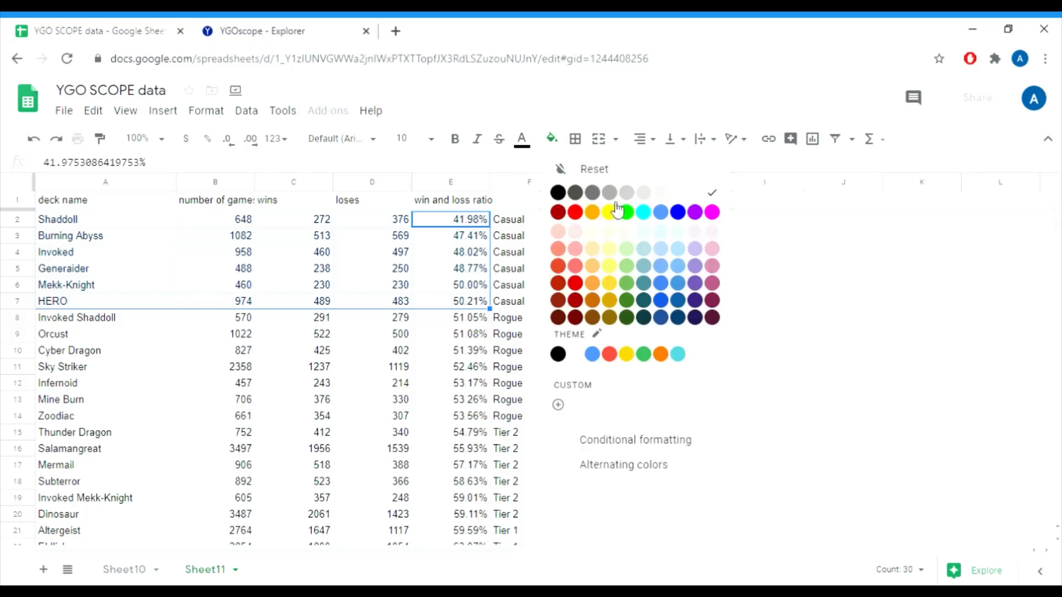
click(593, 231)
- Go through the names of the Casual decks from Shaddoll down to HERO
click(459, 321)
key(Left)
key(Left)
key(Left)
key(Left)
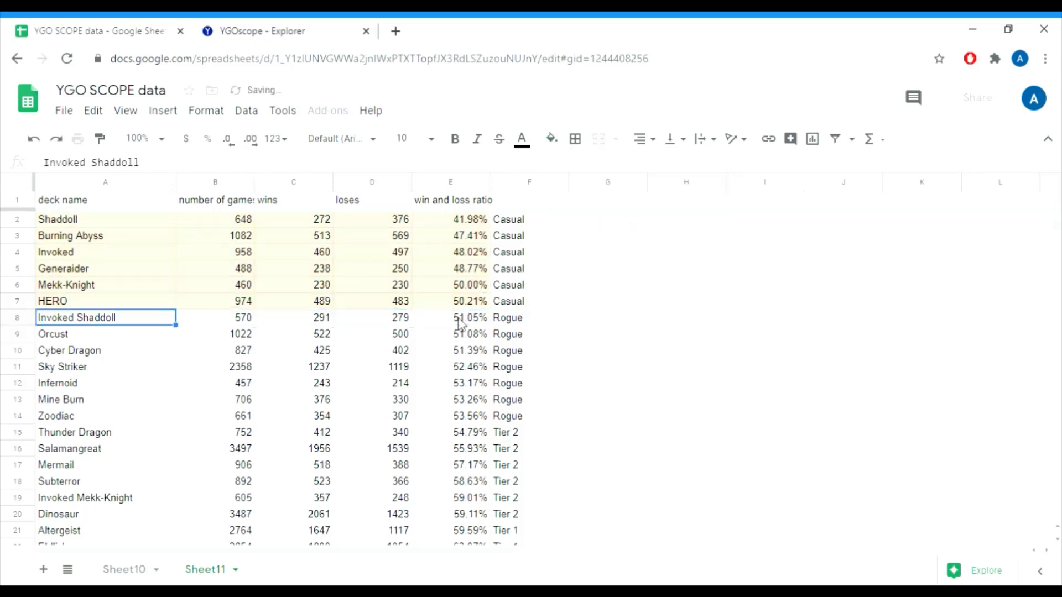
key(Up)
key(Up)
key(Up)
key(Up)
key(Up)
key(Up)
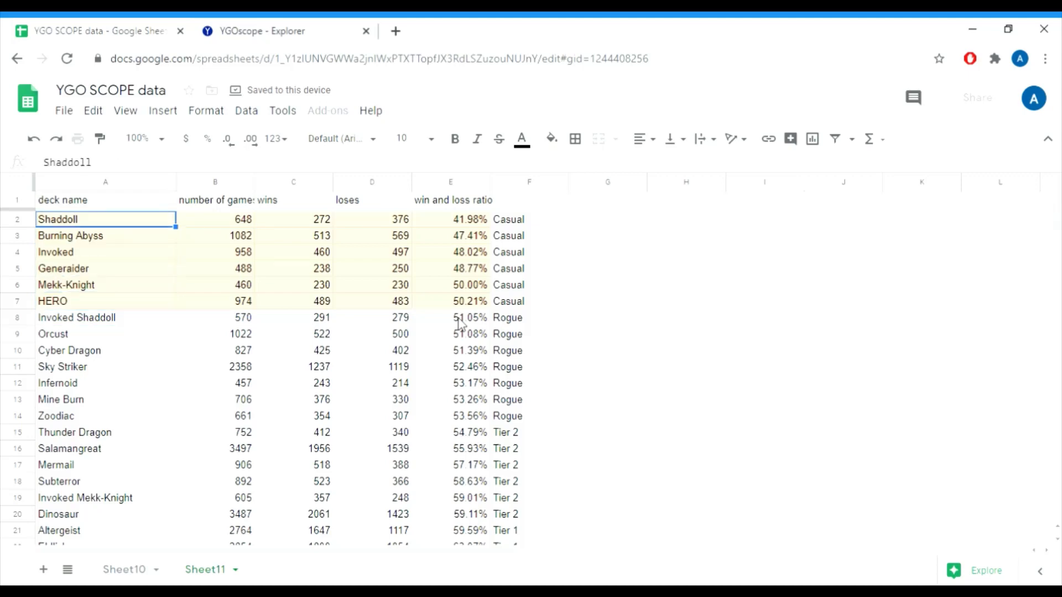
key(Down)
key(Down)
key(Down)
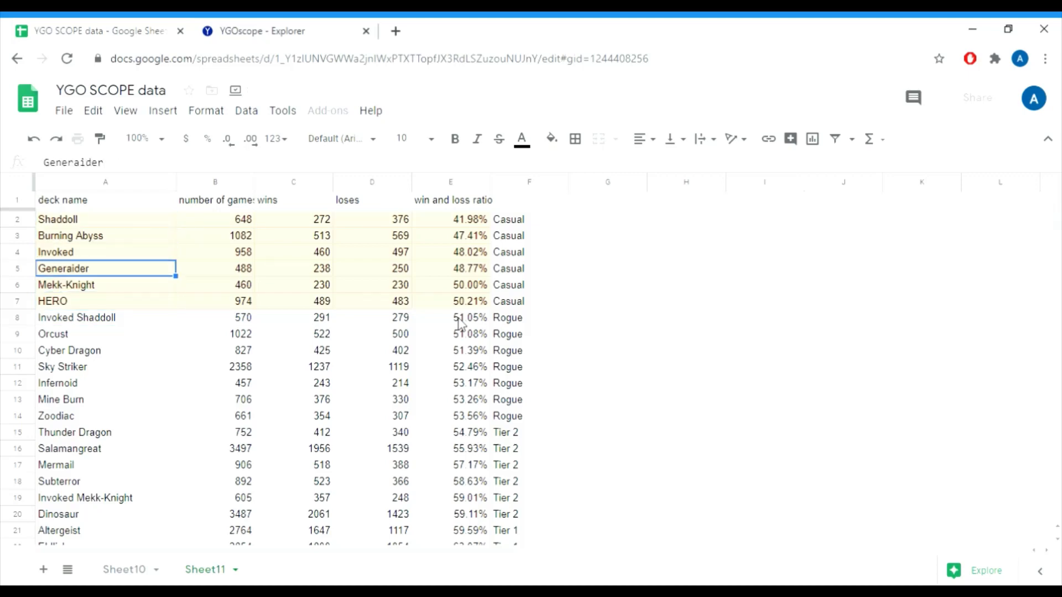
key(Down)
key(Down)
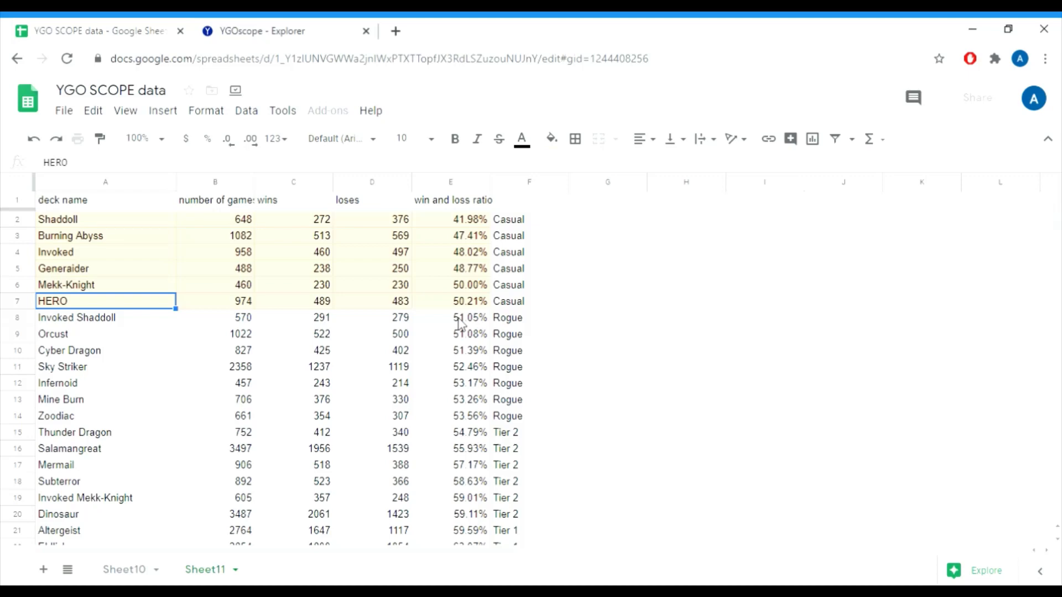
- Fill the Rogue decks' rows A8:E14, from Invoked Shaddoll to Zoodiac, with light yellow
click(85, 319)
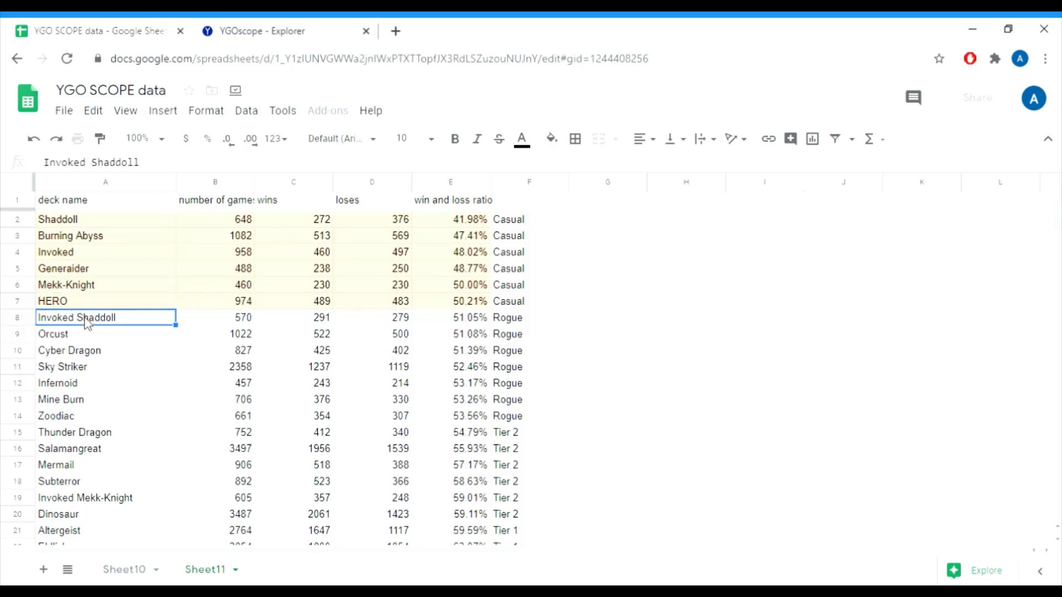
key(Down)
key(Up)
key(shift+Down)
key(shift+Down)
key(shift+Down)
key(shift+Down)
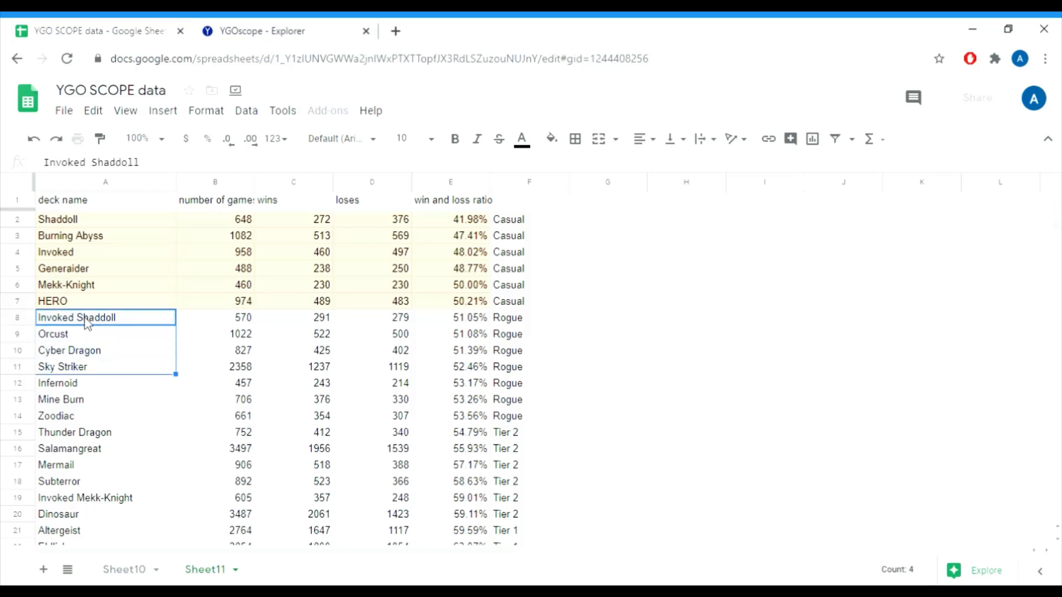
key(shift+Down)
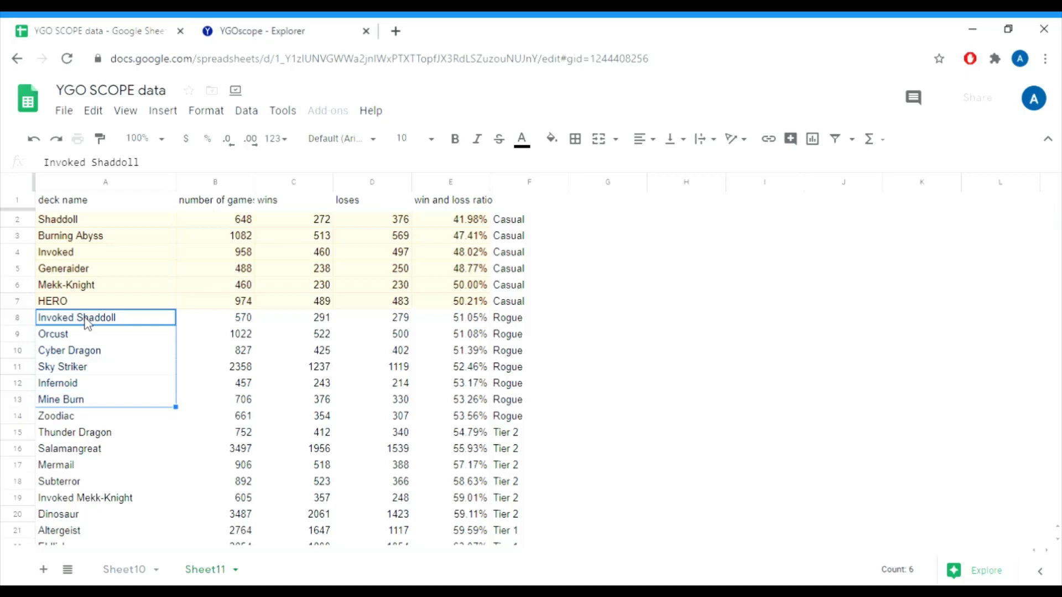
key(shift+Down)
key(shift+Down)
key(shift+Up)
key(shift+Right)
key(shift+Right)
key(shift+Right)
key(shift+Right)
key(shift+Right)
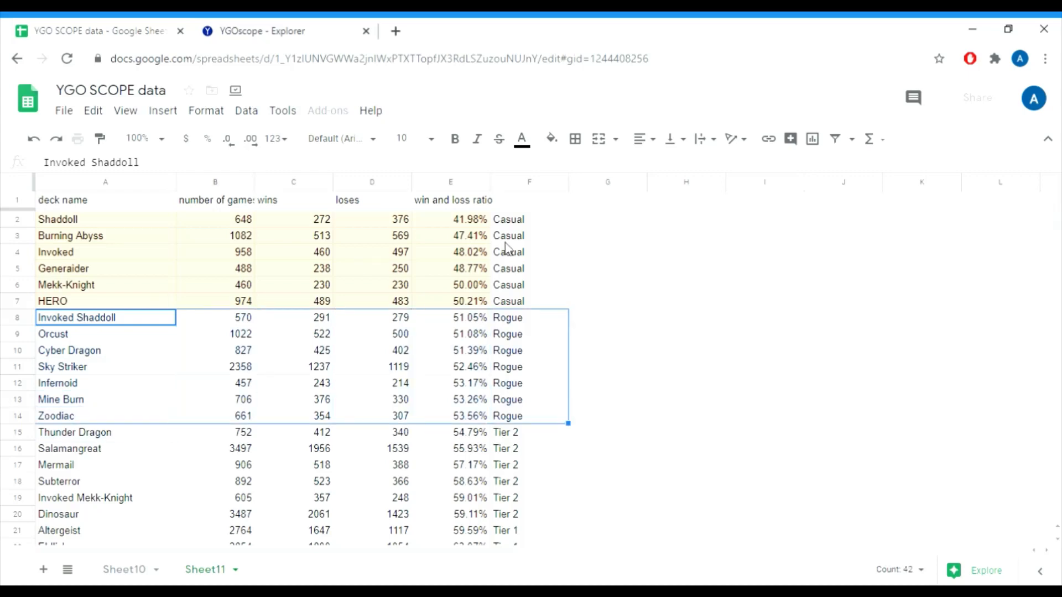
key(shift+Left)
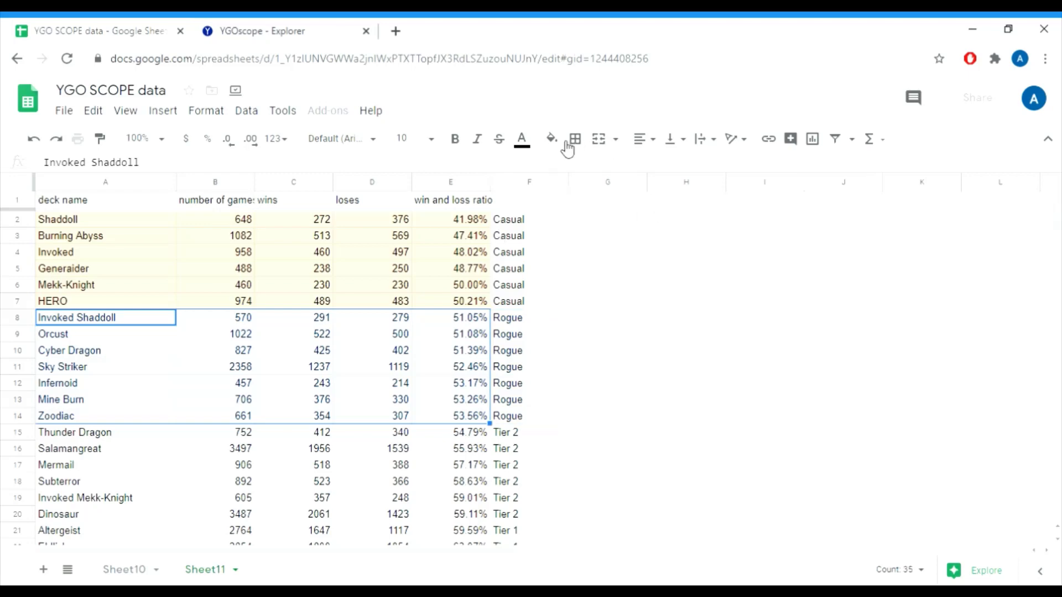
click(561, 144)
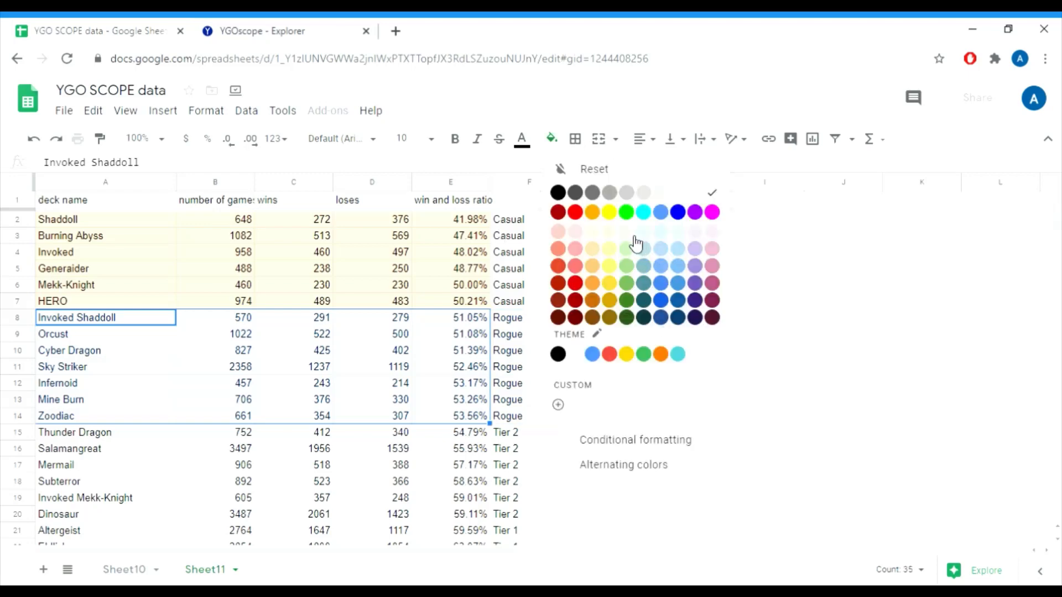
click(610, 250)
- Go through the Tier 2 decks from Thunder Dragon to Dinosaur and examine Altergeist's statistics in row 21
click(67, 433)
scroll(72, 393, down, 1)
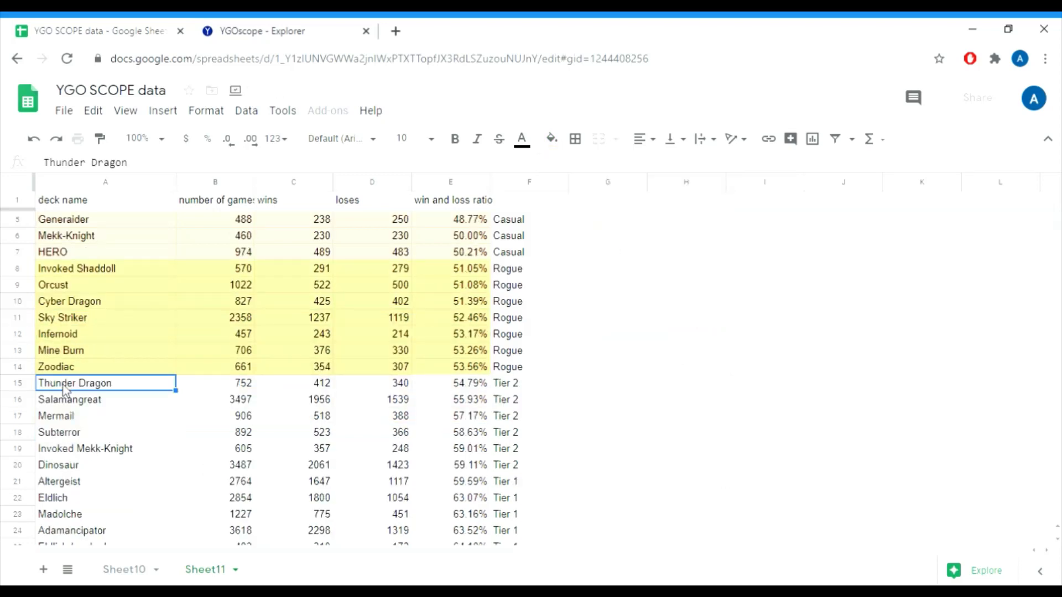
key(Down)
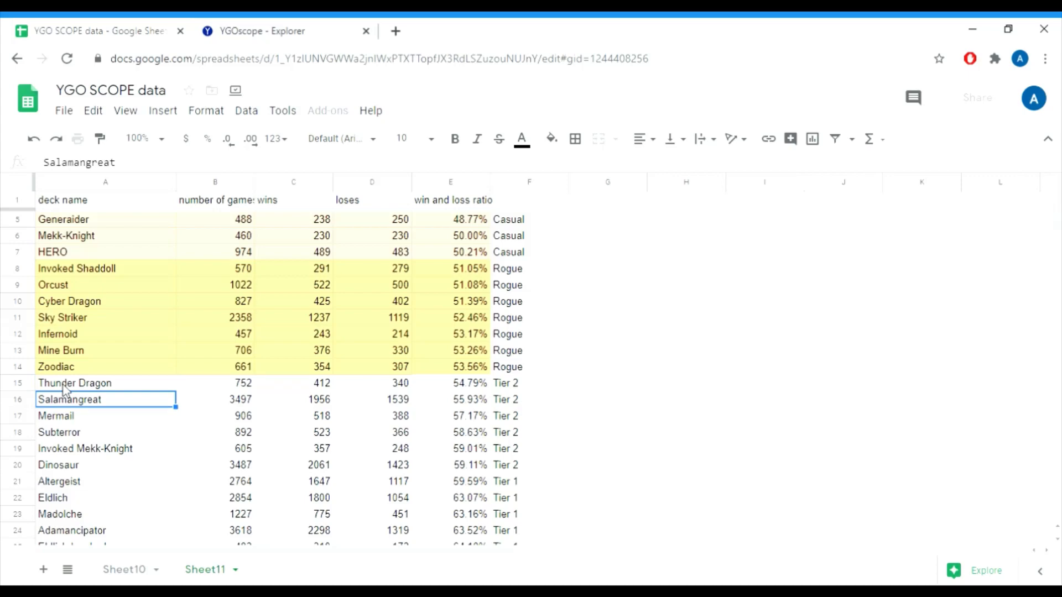
key(Down)
key(Down)
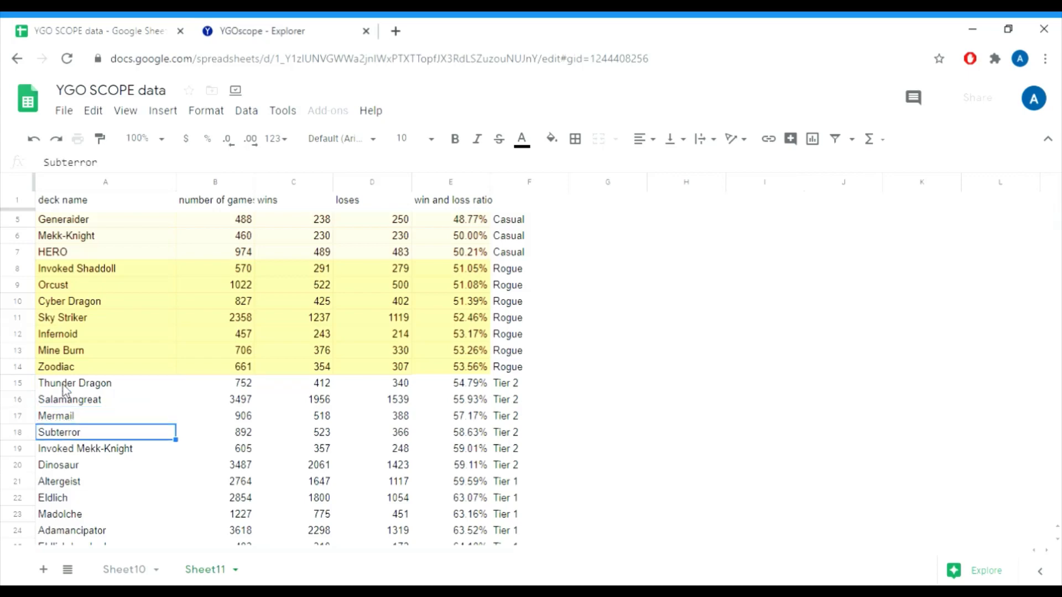
key(Down)
key(Down)
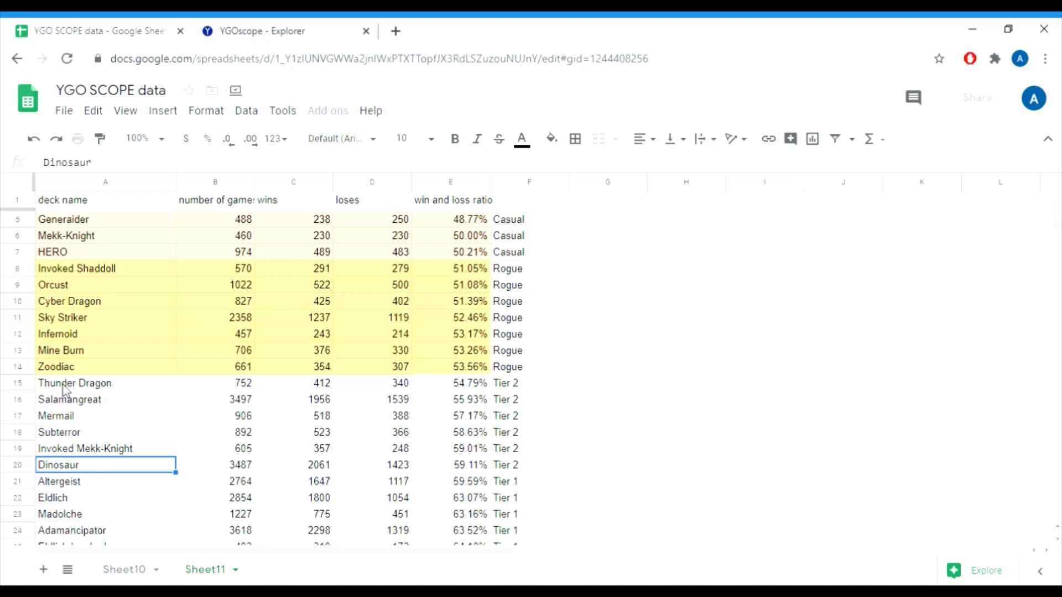
key(Right)
key(Right)
key(Right)
key(Left)
key(Left)
key(Down)
key(Down)
key(Left)
key(Up)
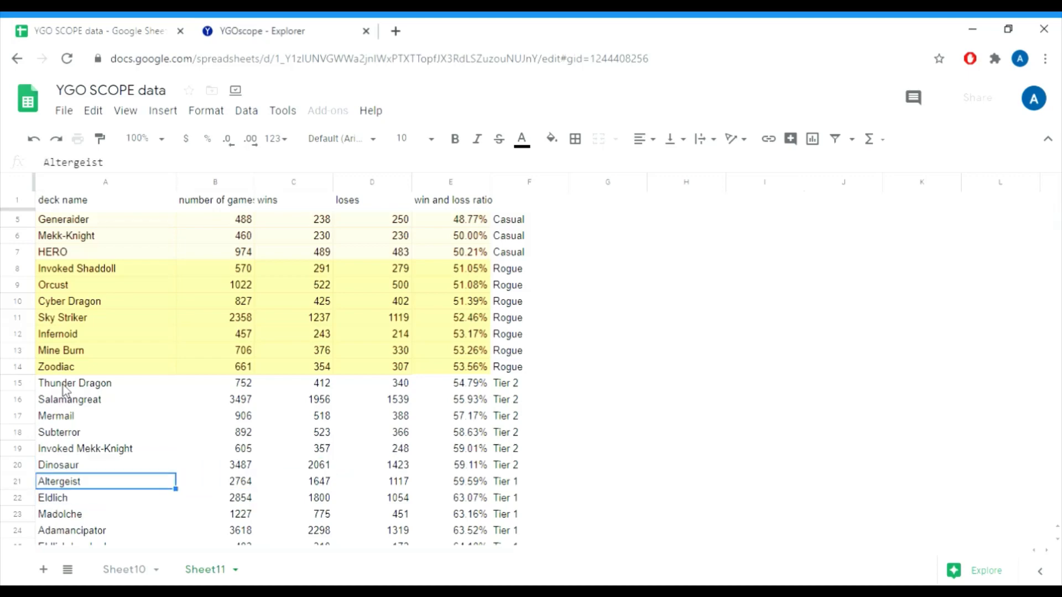
key(shift+Right)
key(shift+Right)
key(shift+Right)
key(shift+Right)
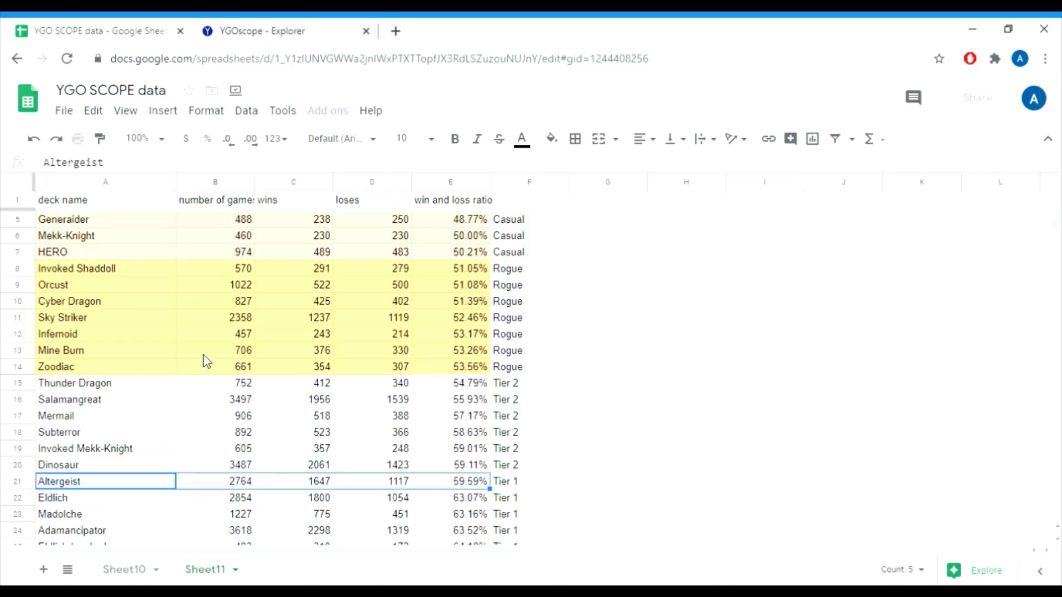
- Change Altergeist's tier label in F21 to "Tier 2"
click(473, 469)
key(Down)
key(Down)
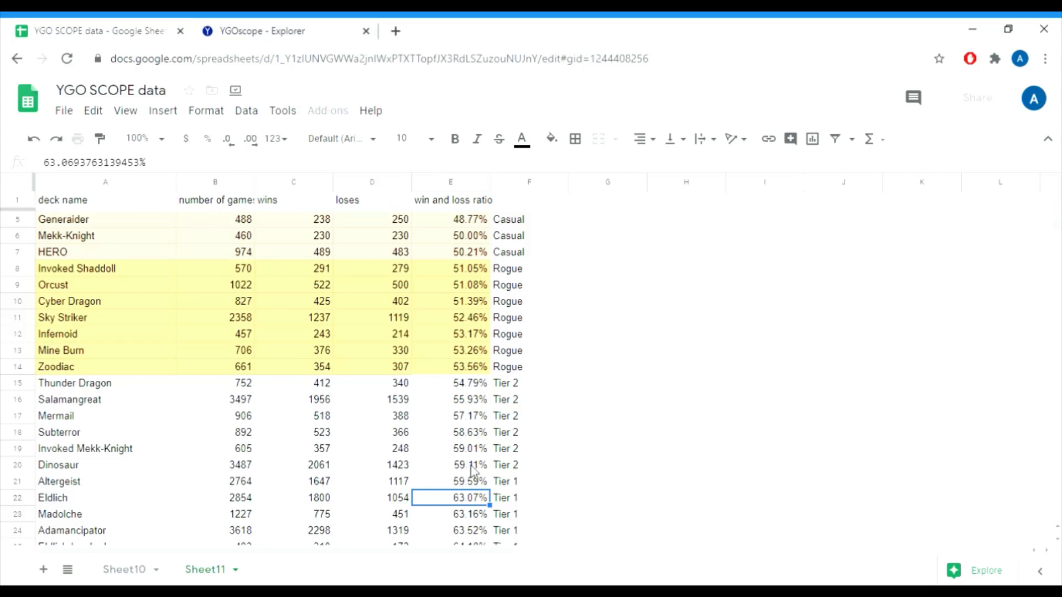
key(Up)
key(Right)
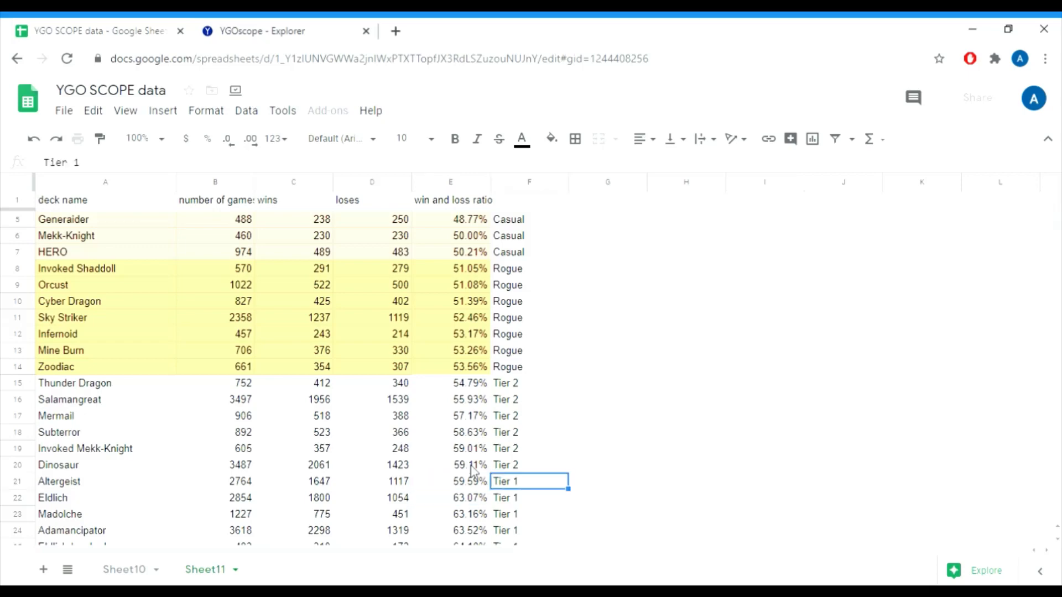
text(Tier 2)
key(Return)
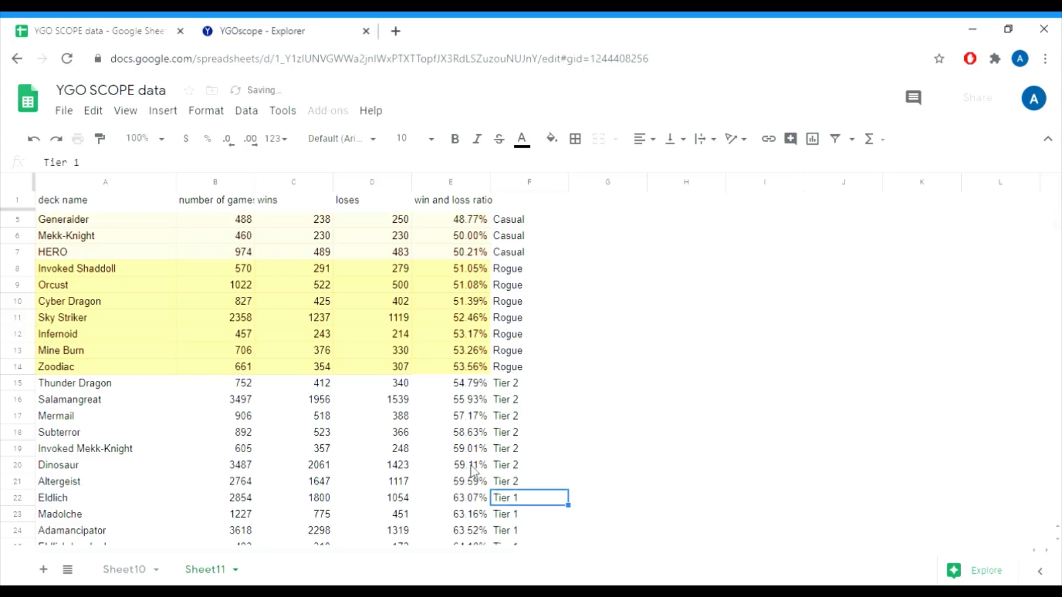
- Compare the win ratios of Invoked Mekk-Knight, Dinosaur and Altergeist with Eldlich's at the boundary between Tier 2 and Tier 1
key(Up)
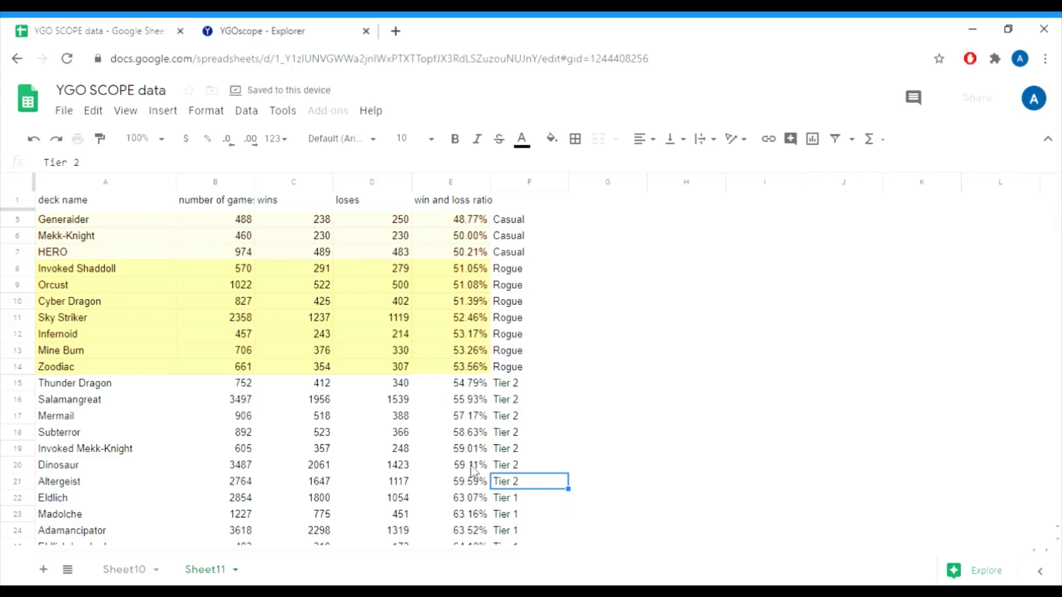
key(Left)
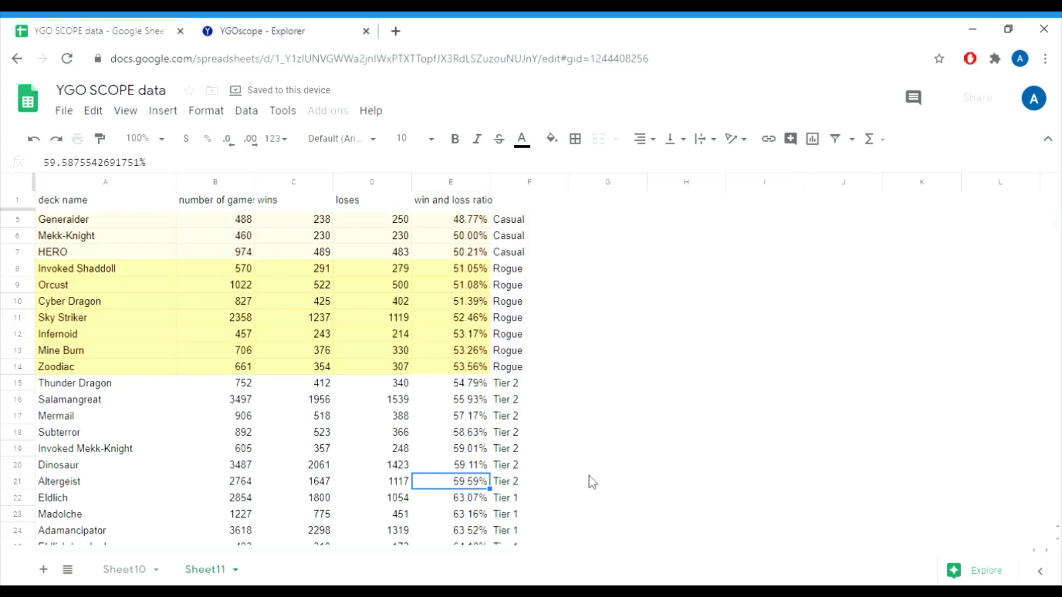
key(Up)
key(Up)
key(shift+Down)
key(shift+Down)
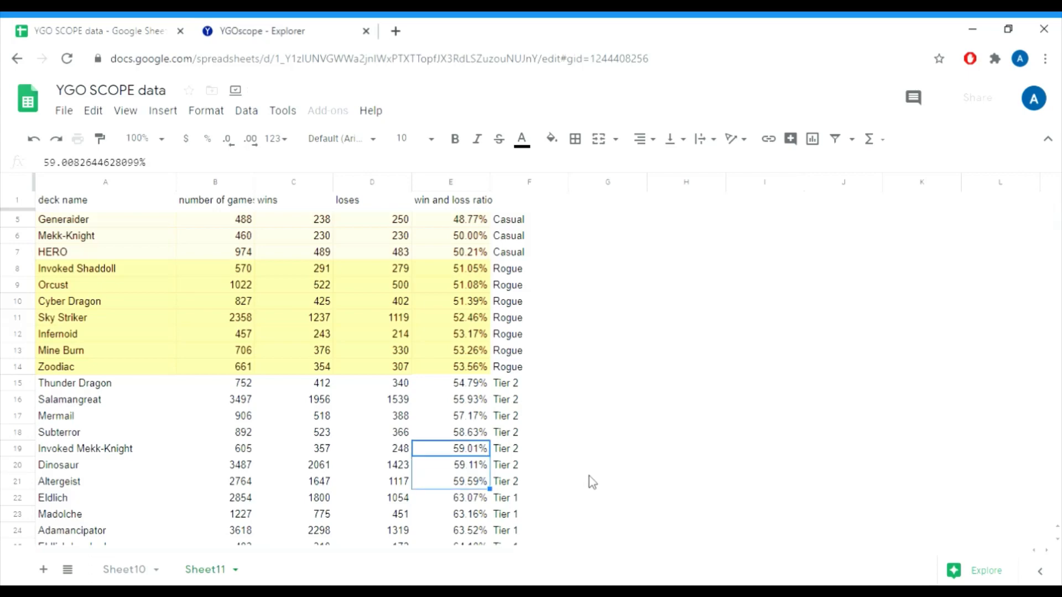
click(482, 501)
key(Up)
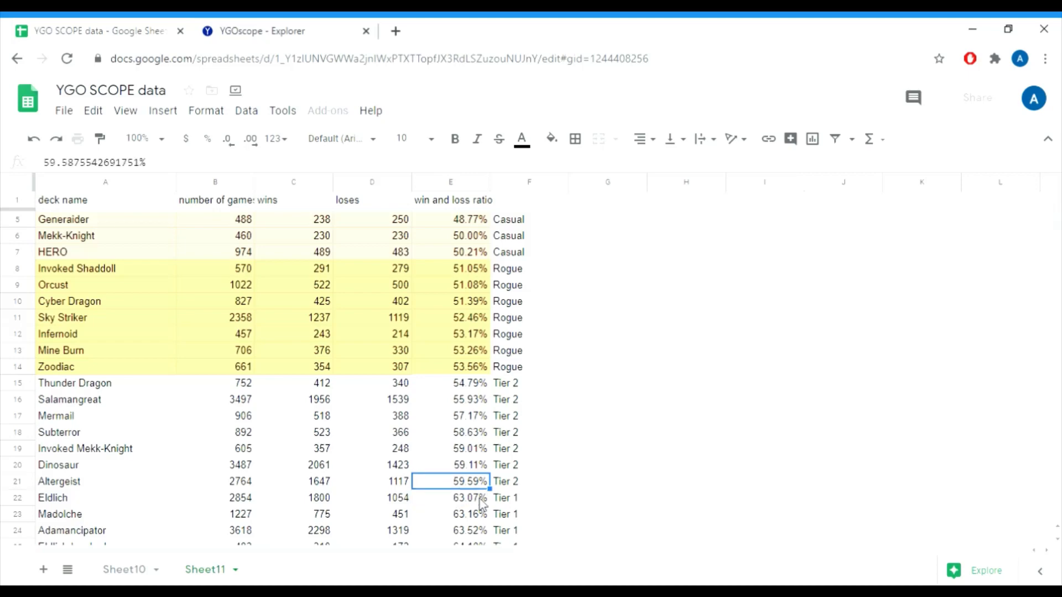
click(481, 501)
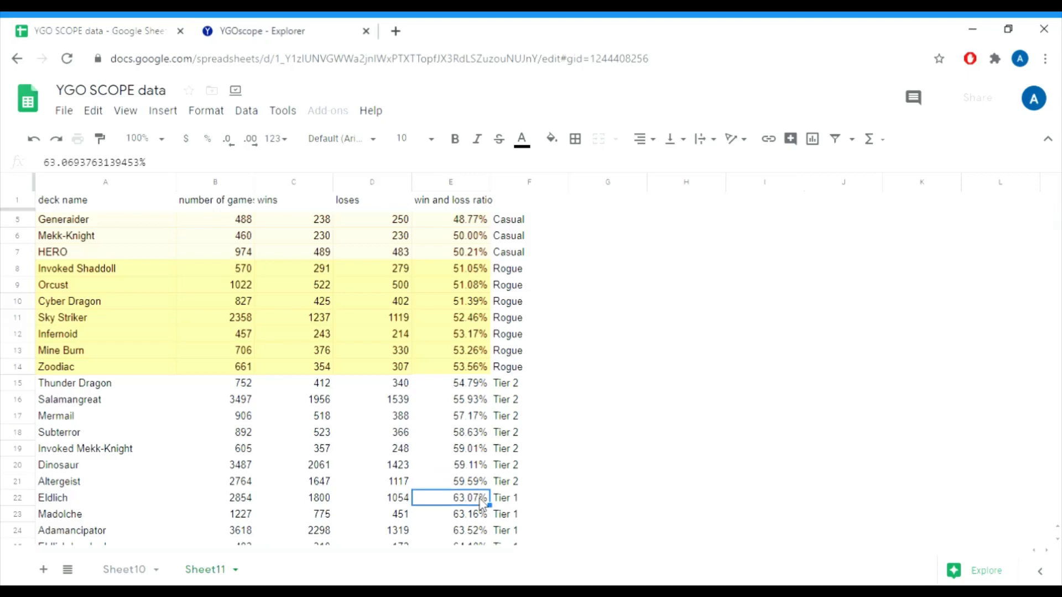
- Fill the Tier 2 decks' rows A15:E21, from Thunder Dragon to Altergeist, with pale green
key(Up)
key(Left)
key(Left)
key(Left)
key(Left)
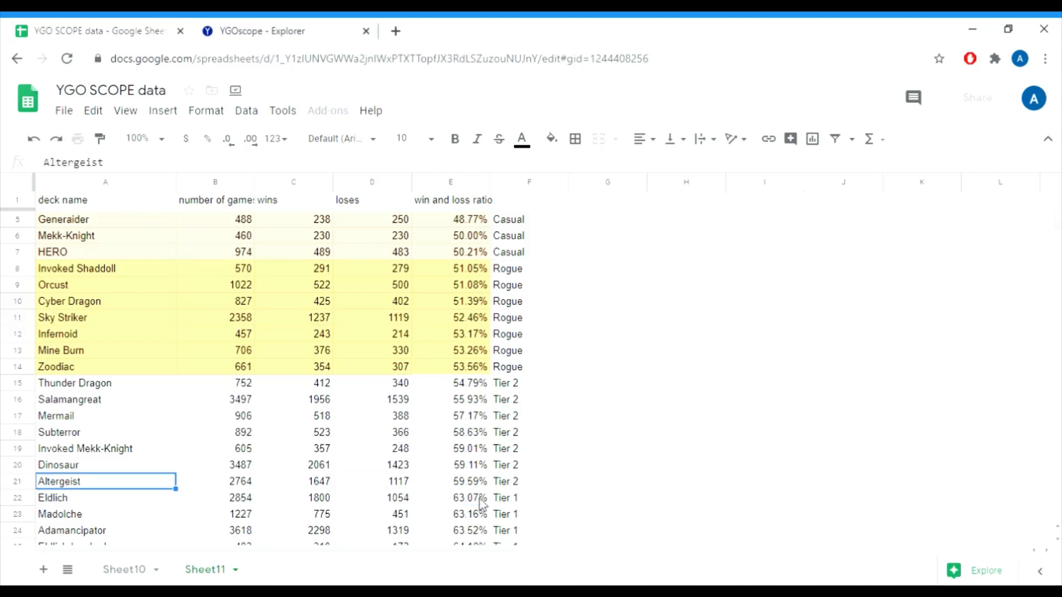
key(shift+Up)
key(shift+Up)
key(shift+Up)
key(shift+Up)
key(shift+Up)
key(shift+Up)
key(shift+Right)
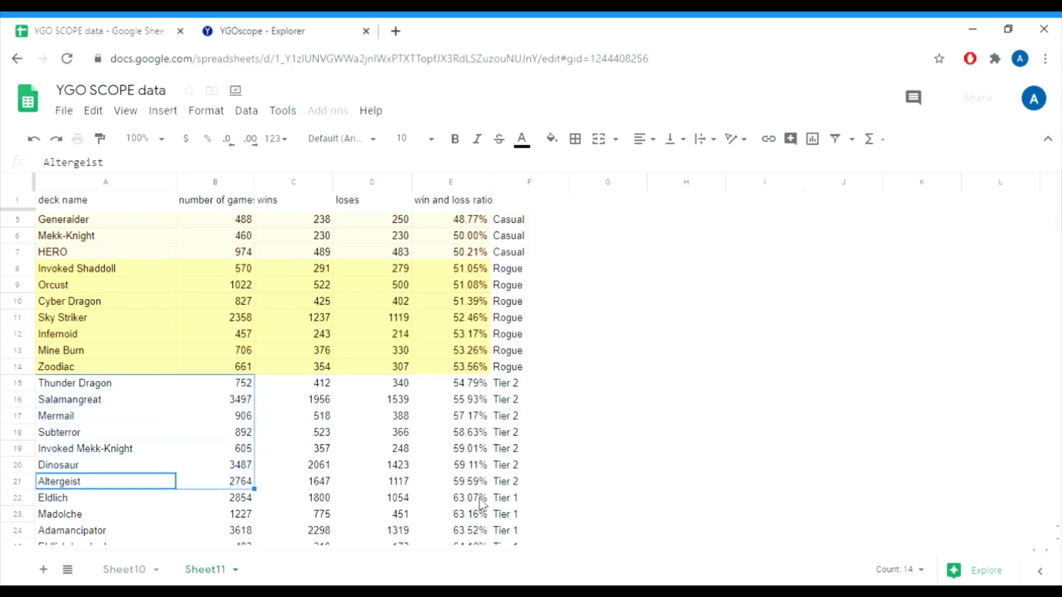
key(shift+Right)
key(shift+Right)
key(shift+Right)
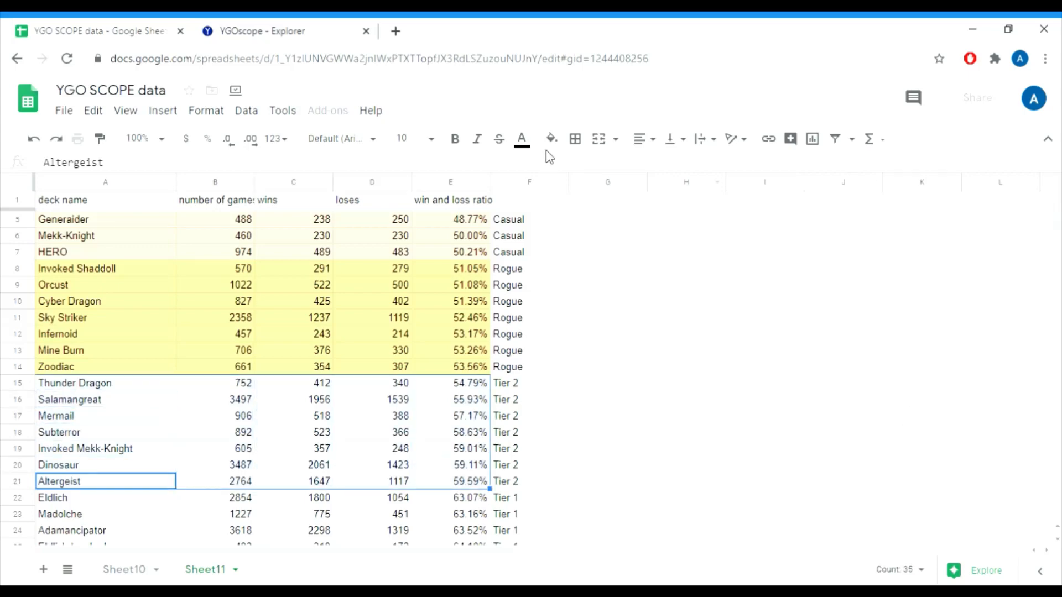
click(552, 139)
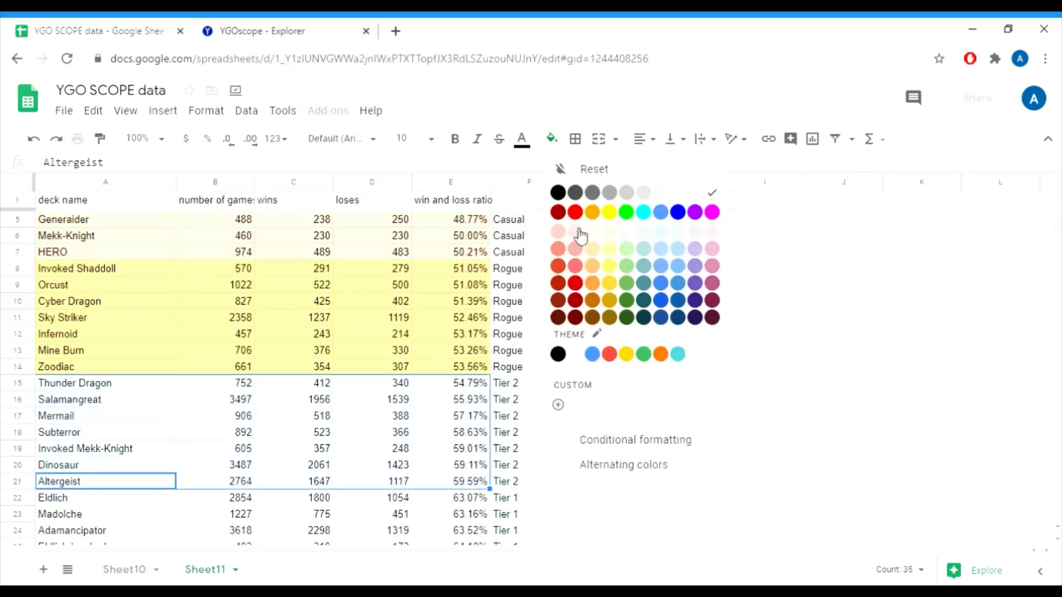
click(629, 247)
- Go through the Tier 1 decks from Eldlich to Eldlich Synchron and examine Madolche's statistics in row 23
click(250, 499)
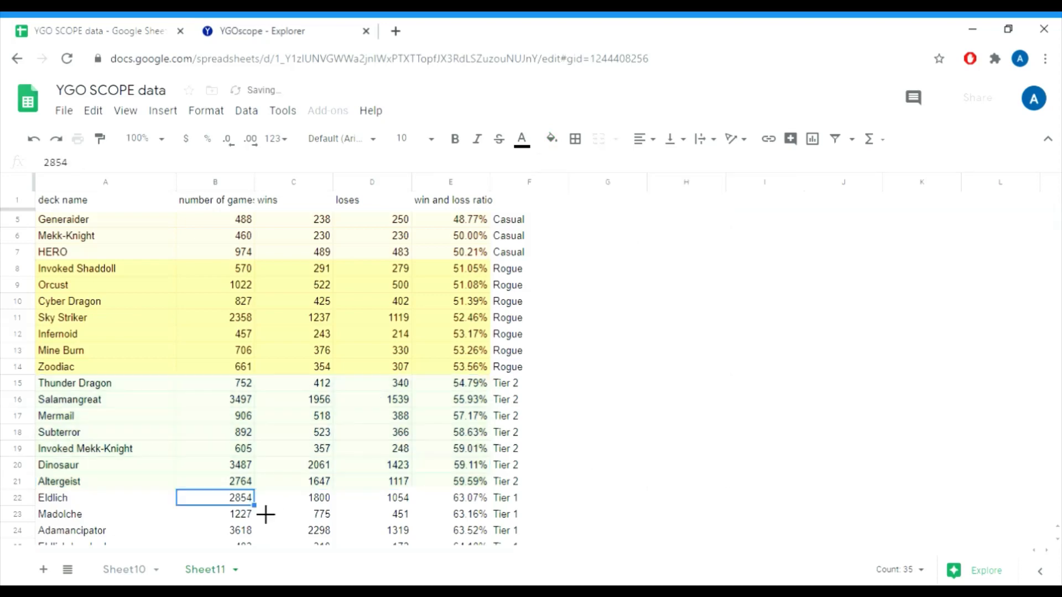
key(Down)
key(Down)
key(Down)
key(Down)
key(Down)
key(Down)
key(Down)
key(Down)
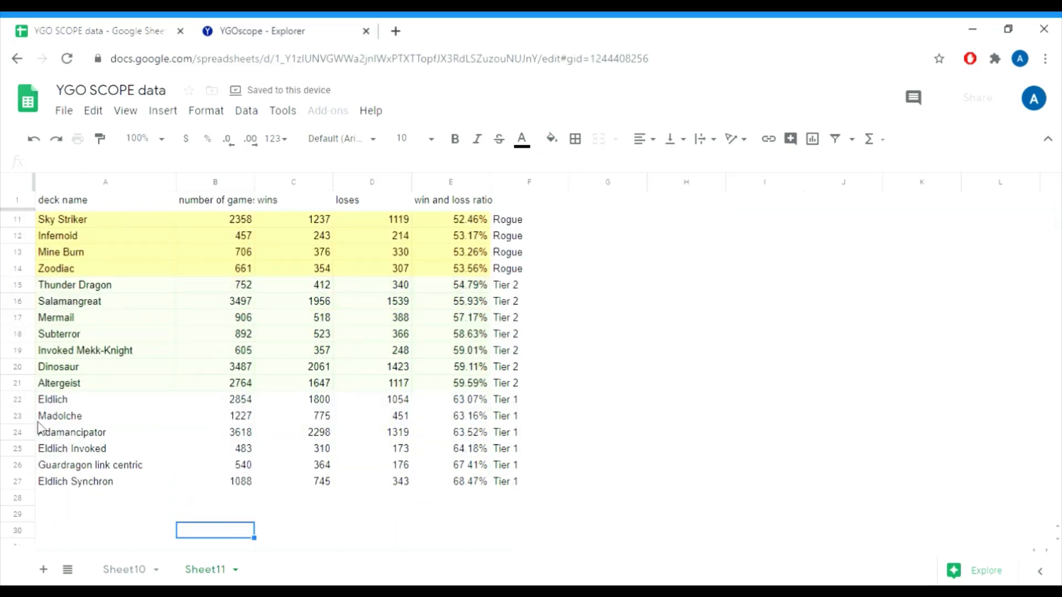
click(76, 405)
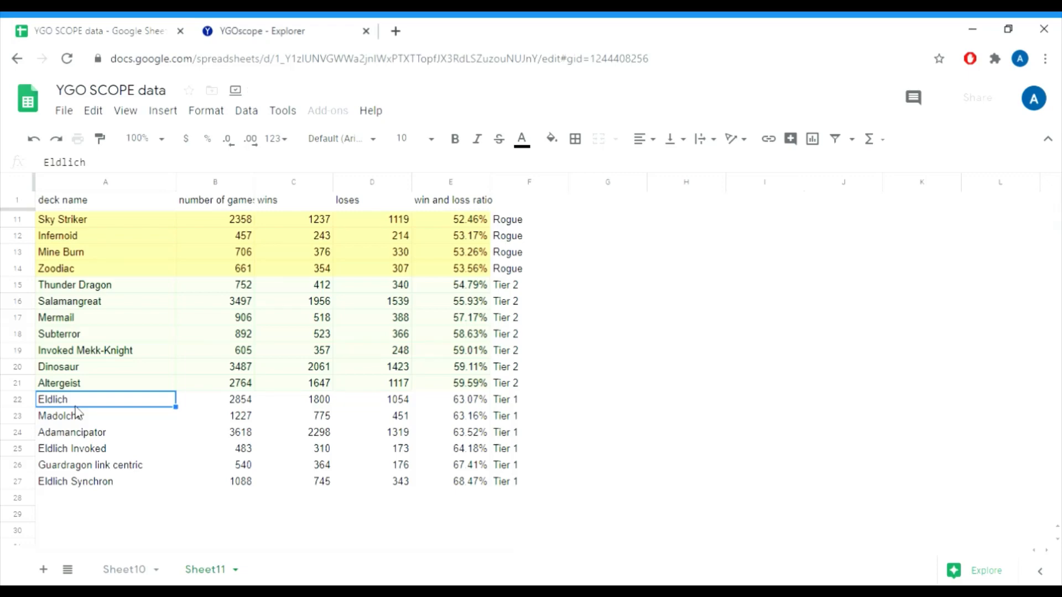
key(Down)
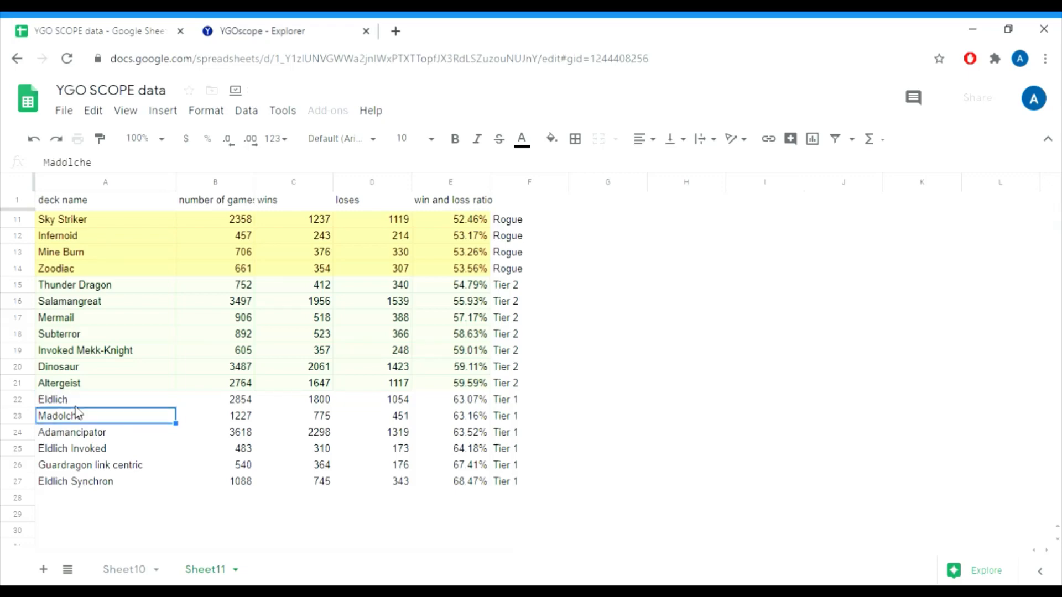
key(Down)
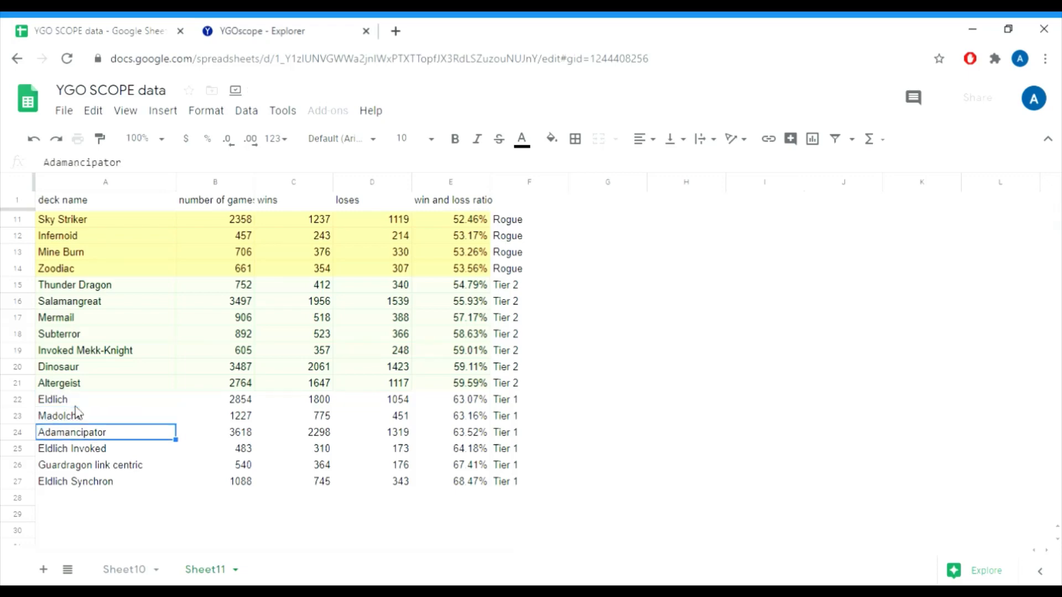
key(Down)
key(Down)
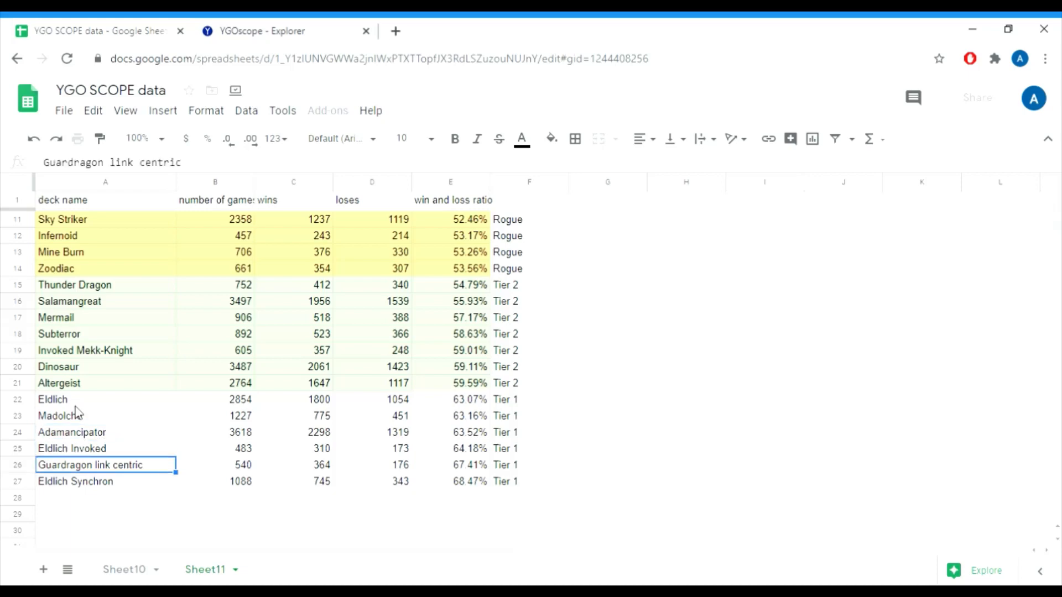
key(Down)
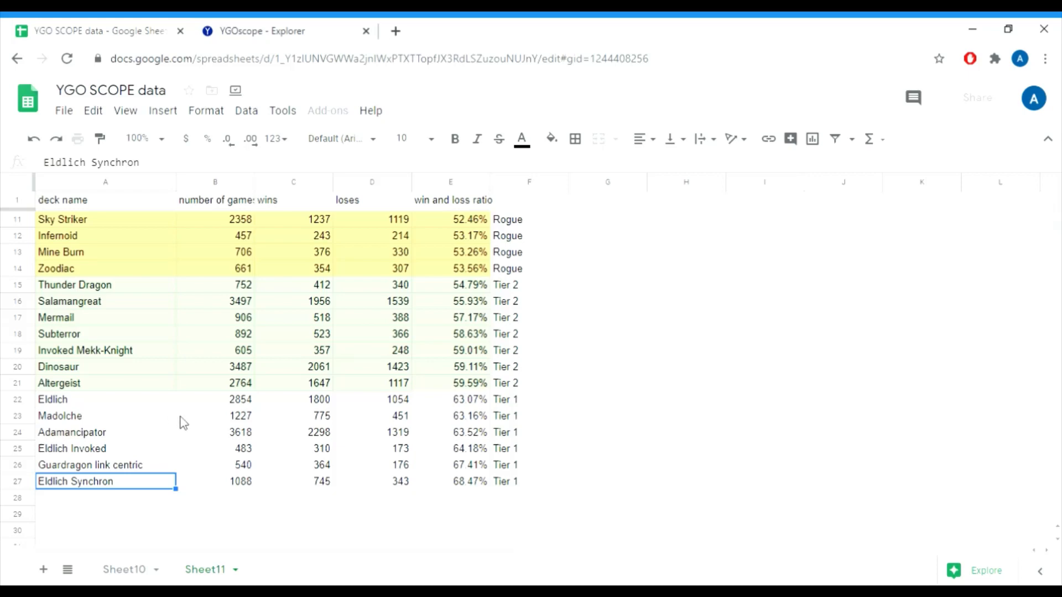
click(237, 420)
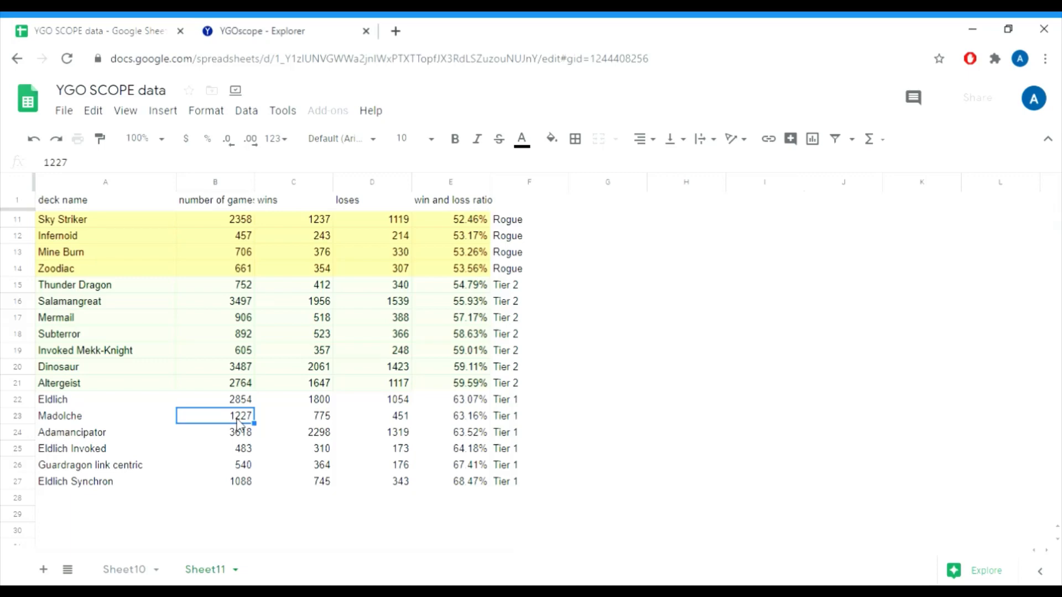
key(Right)
key(Right)
key(Right)
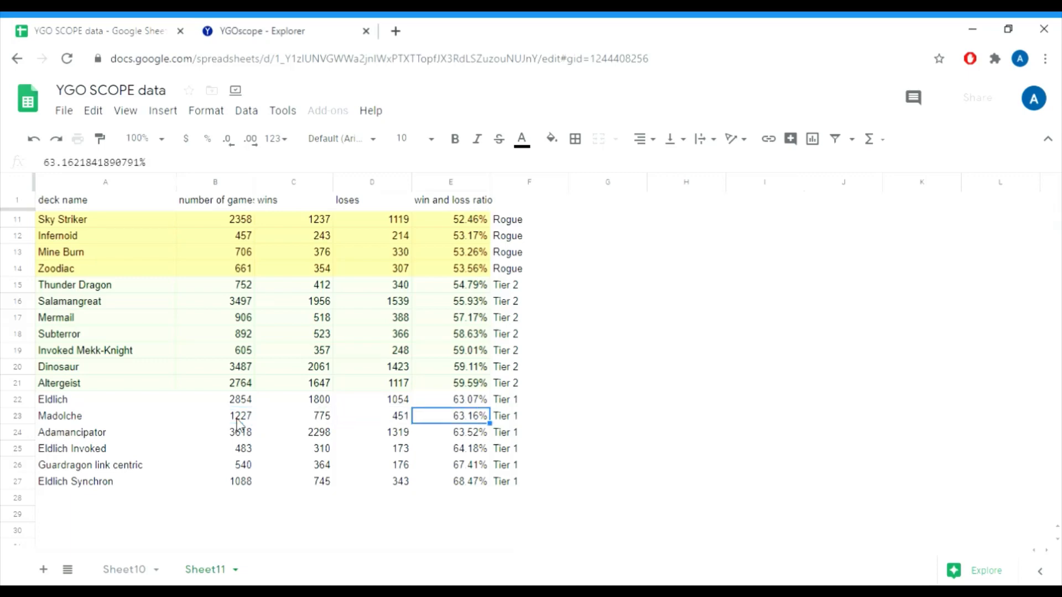
- Fill the Tier 1 decks' rows A22:E27, from Eldlich to Eldlich Synchron, with medium green
key(Left)
key(Left)
key(Left)
key(Up)
key(Left)
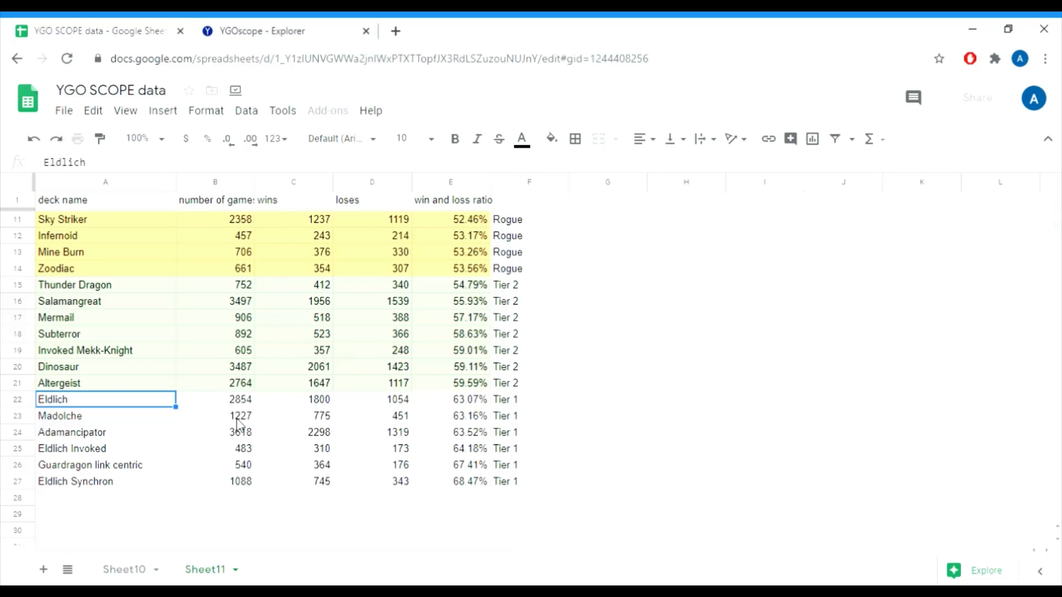
key(shift+Down)
key(shift+Down)
key(shift+Down)
key(shift+Down)
key(shift+Down)
key(shift+Down)
key(shift+Down)
key(shift+Up)
key(shift+Up)
key(shift+Right)
key(shift+Right)
key(shift+Right)
key(shift+Right)
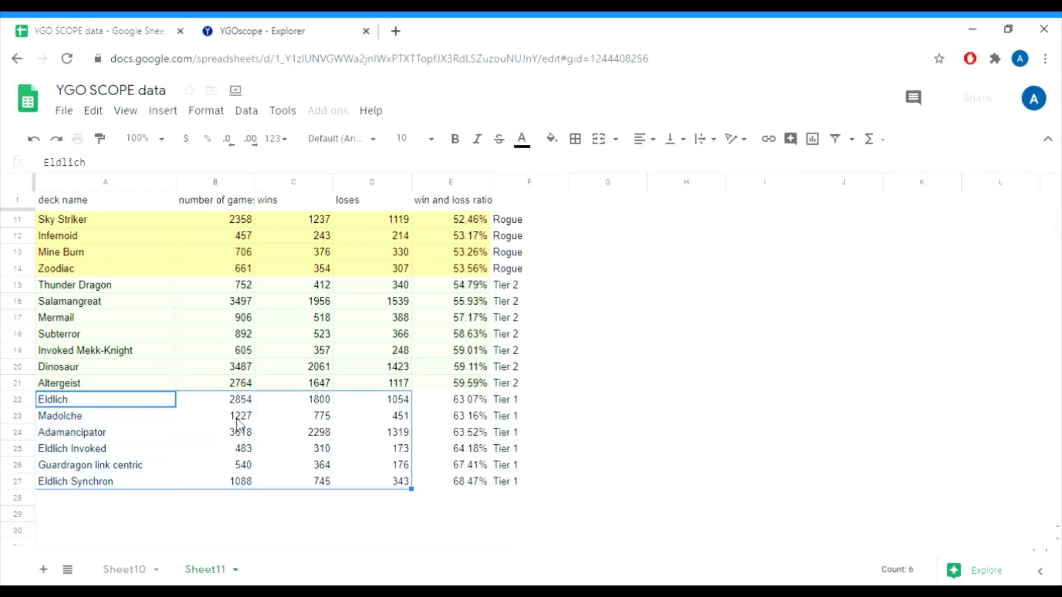
click(552, 139)
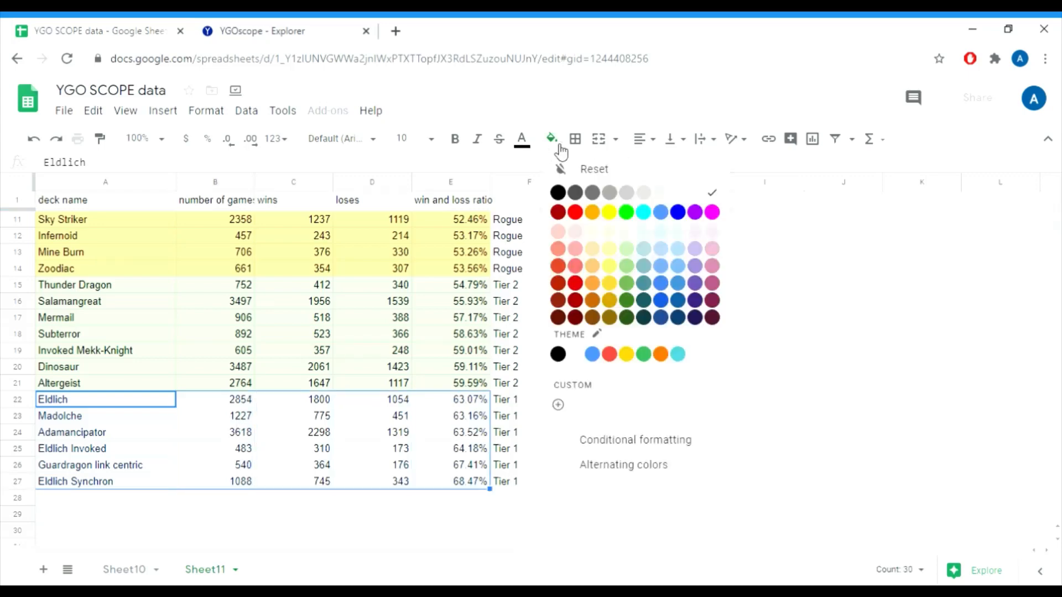
click(627, 286)
- Make the text of the Tier 1 rows A22:E27 white and bold
click(528, 142)
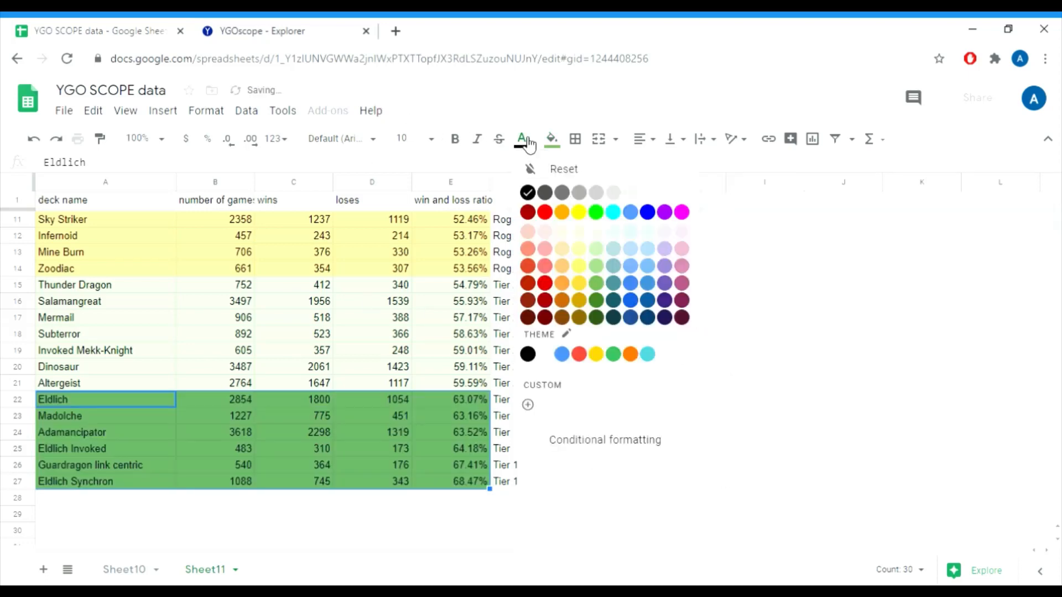
click(631, 192)
click(304, 423)
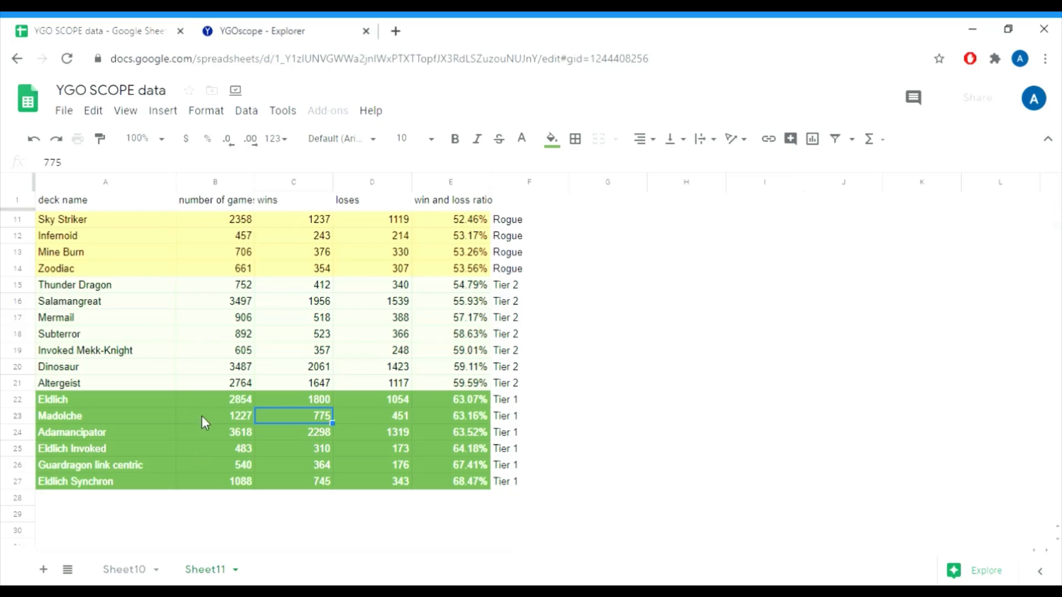
- Total the number of games for all decks in B28 with =sum(B2:B27)
click(215, 503)
text(=sum)
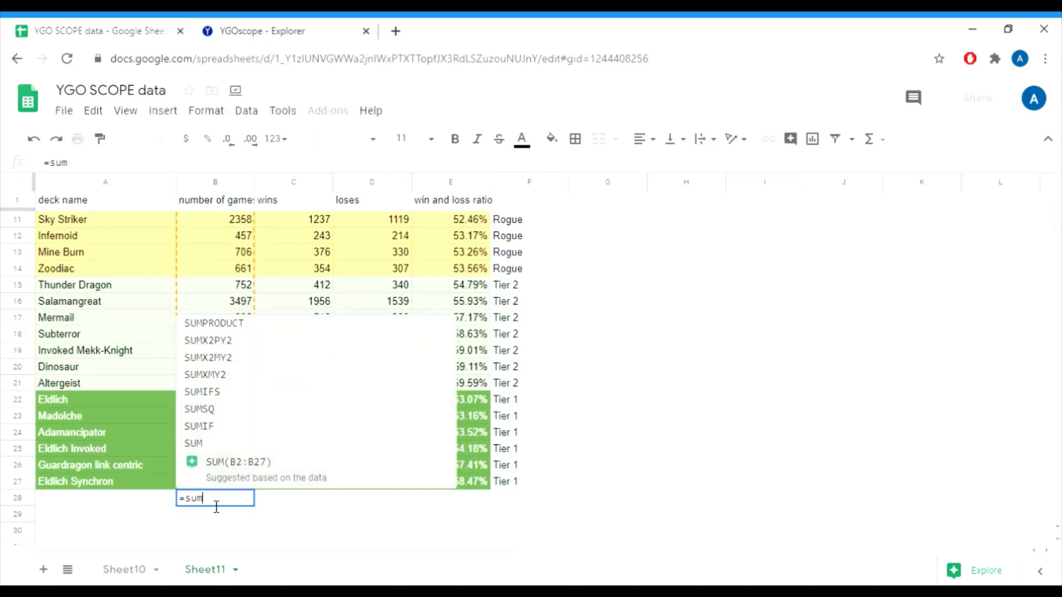
text(()
key(Up)
key(ctrl+shift+Up)
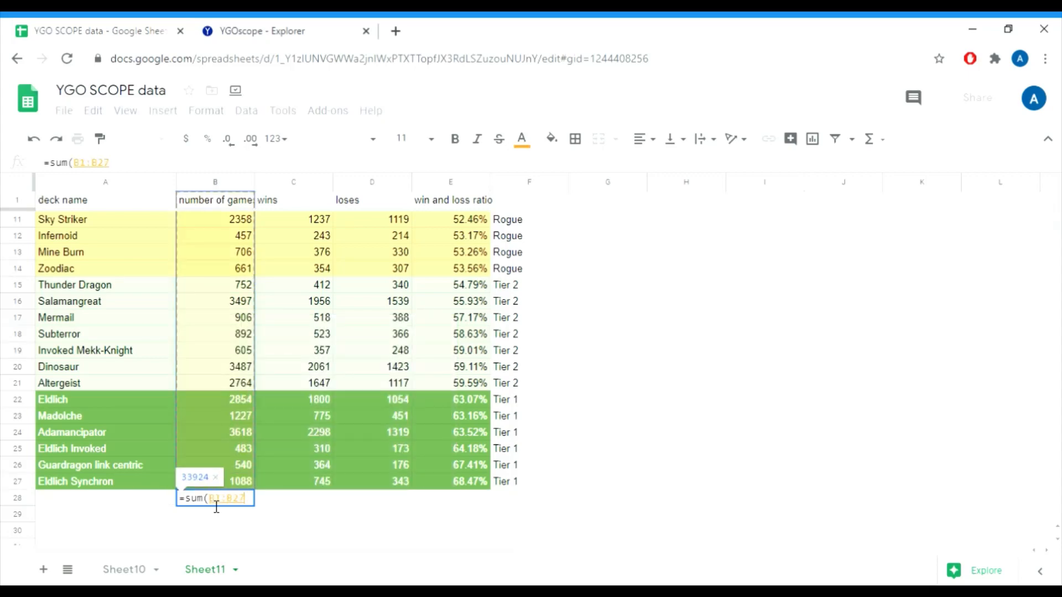
key(Return)
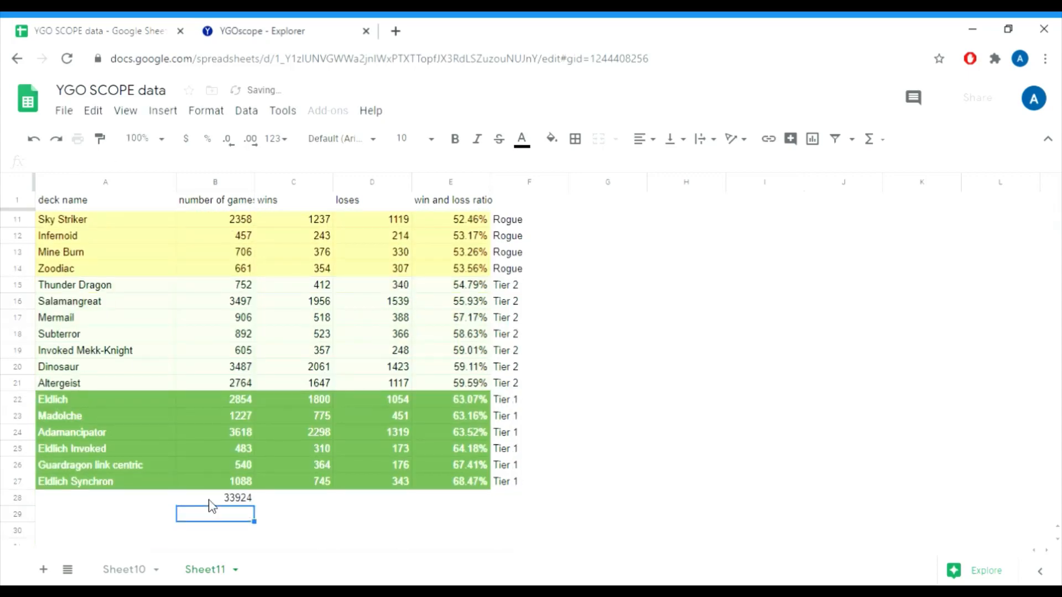
- Divide the total number of games by 3 in B29 with the formula =B28/3
text(=)
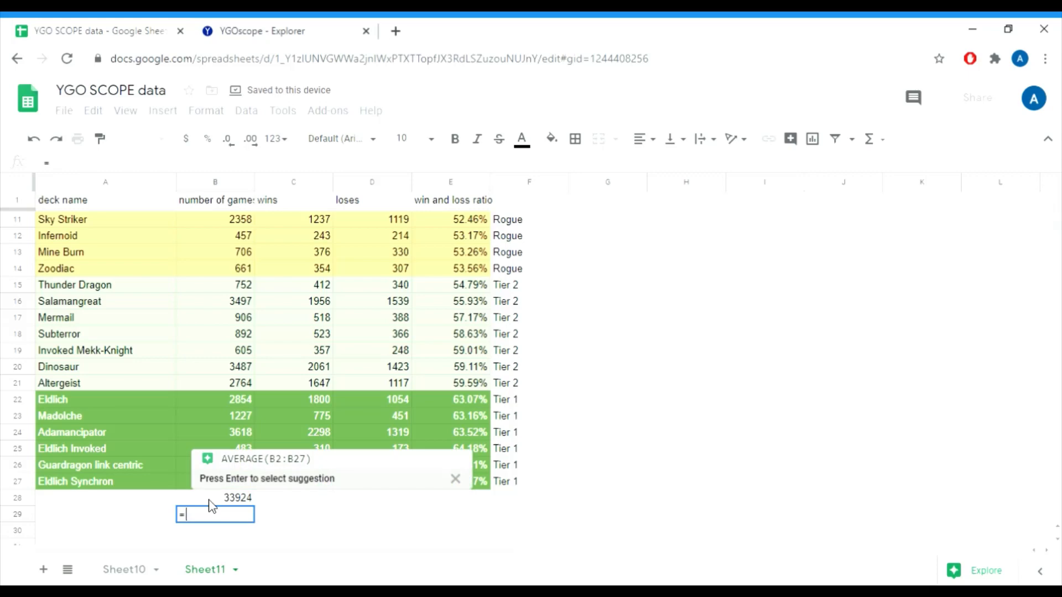
click(210, 501)
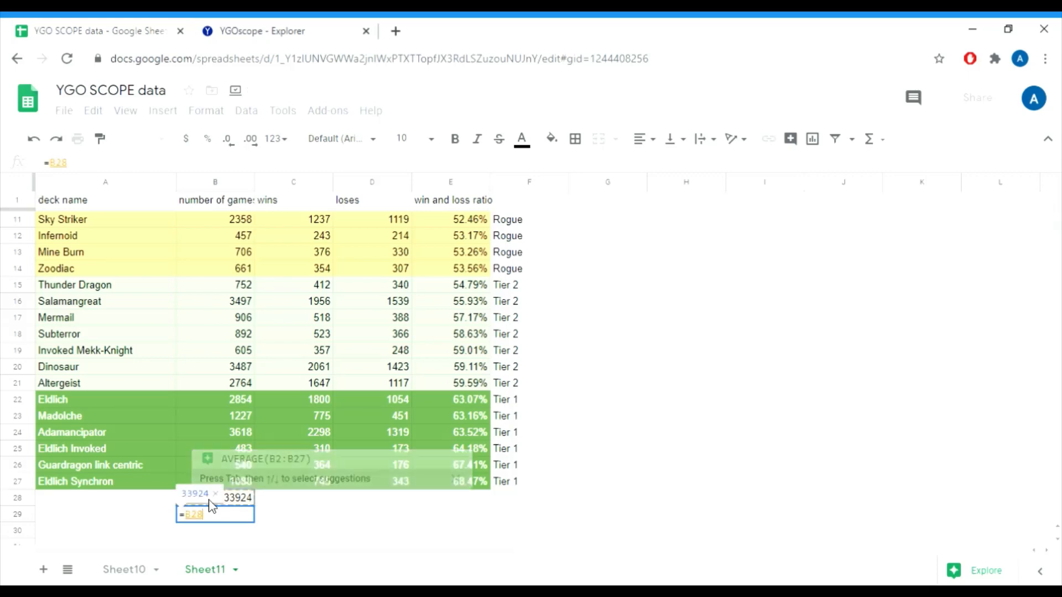
text(/3)
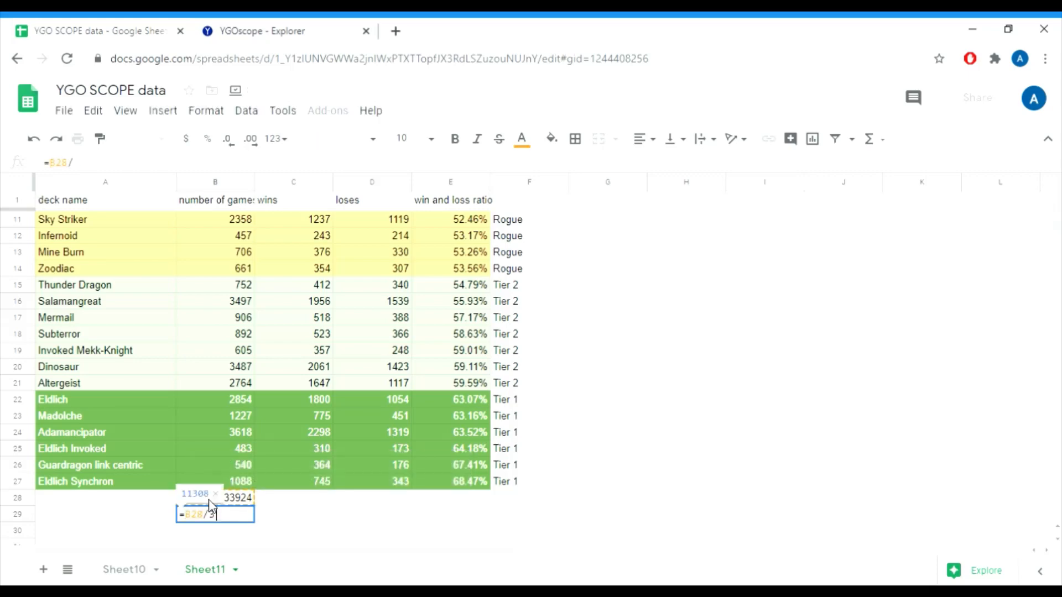
key(Return)
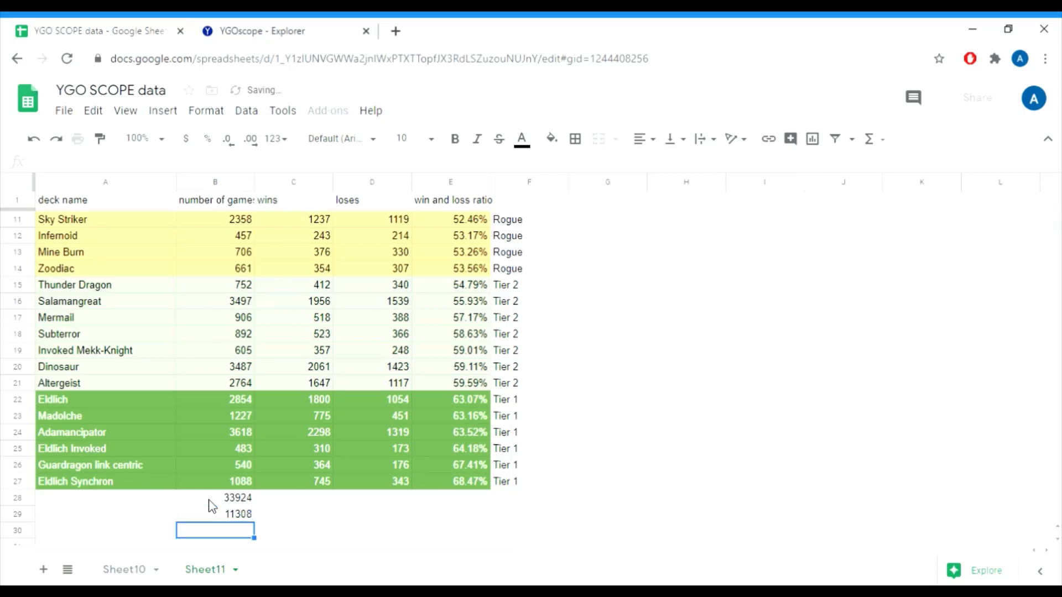
- Multiply the B29 result by 50 in B30 with the formula =B29*50
text(=)
key(Up)
key(Left)
key(Up)
key(Down)
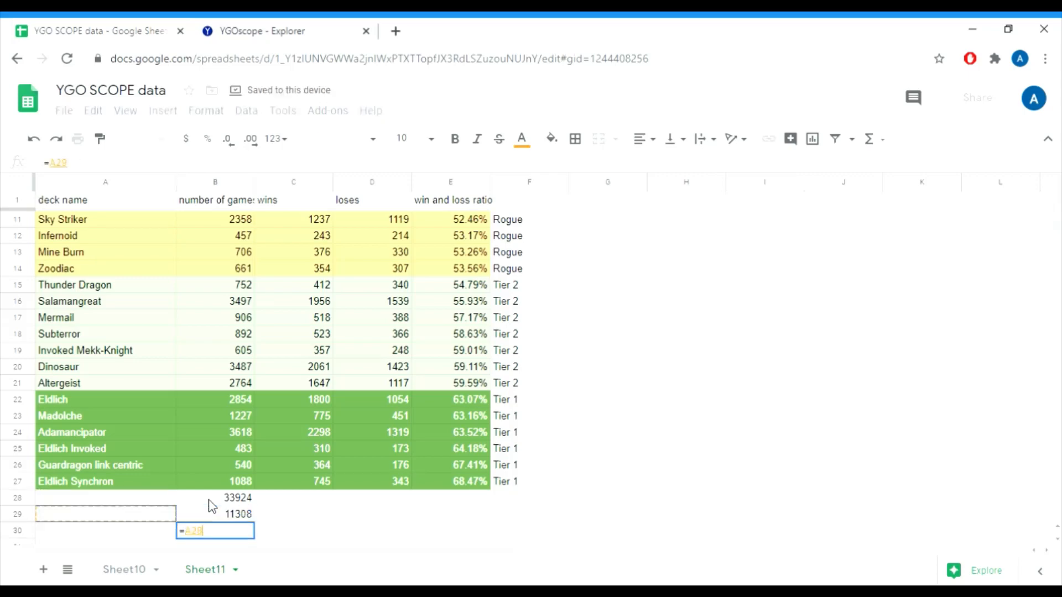
key(Right)
text(*50)
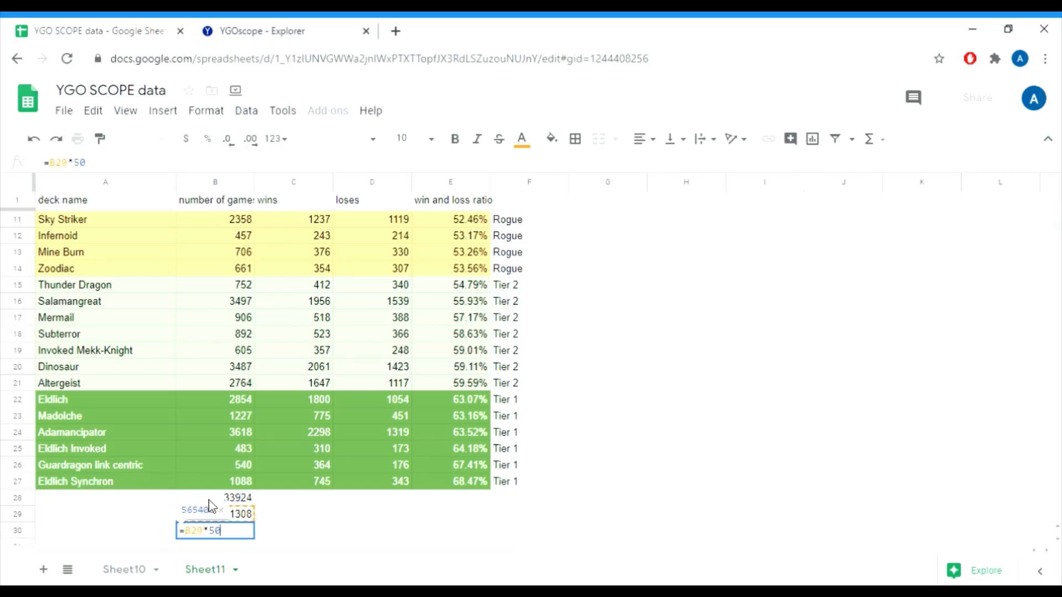
key(Return)
key(Up)
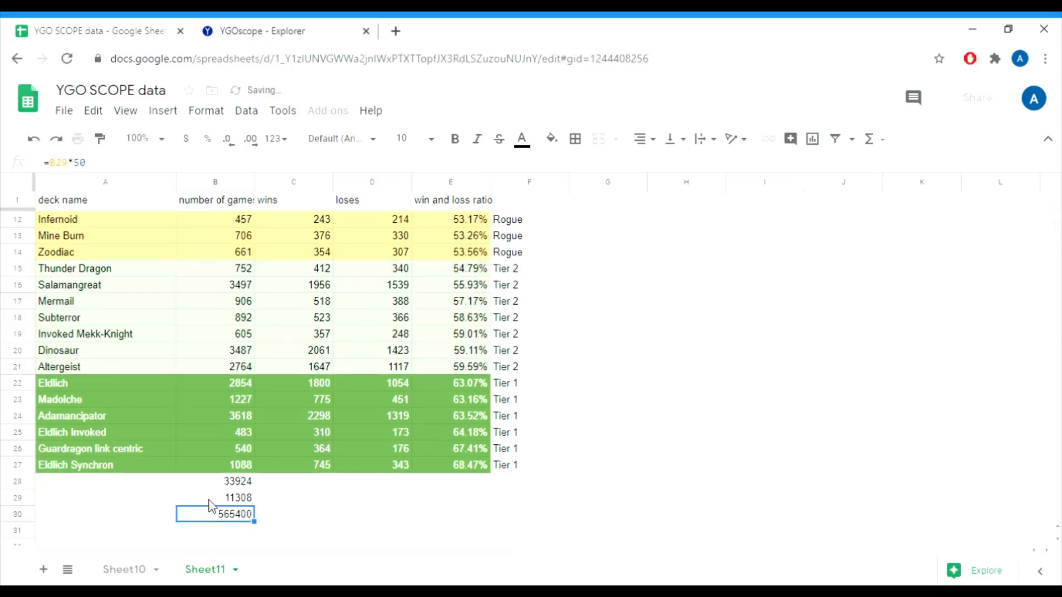
- Divide the B30 result by 60 in B31 with the formula =B30/60
key(Down)
text(=)
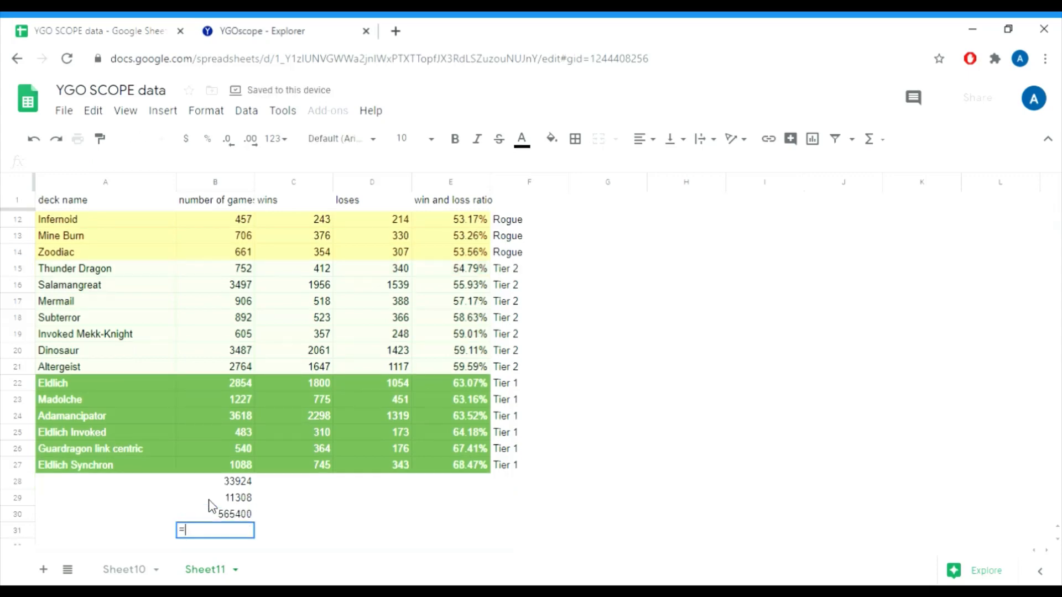
key(Up)
text(/30)
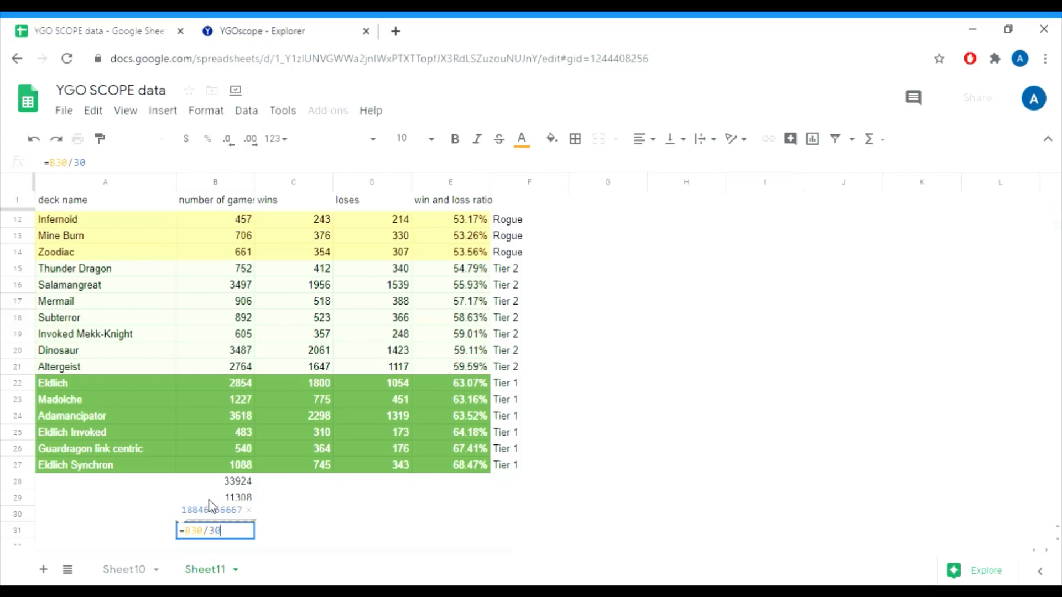
key(BackSpace)
key(BackSpace)
text(60)
key(Return)
key(Up)
key(Down)
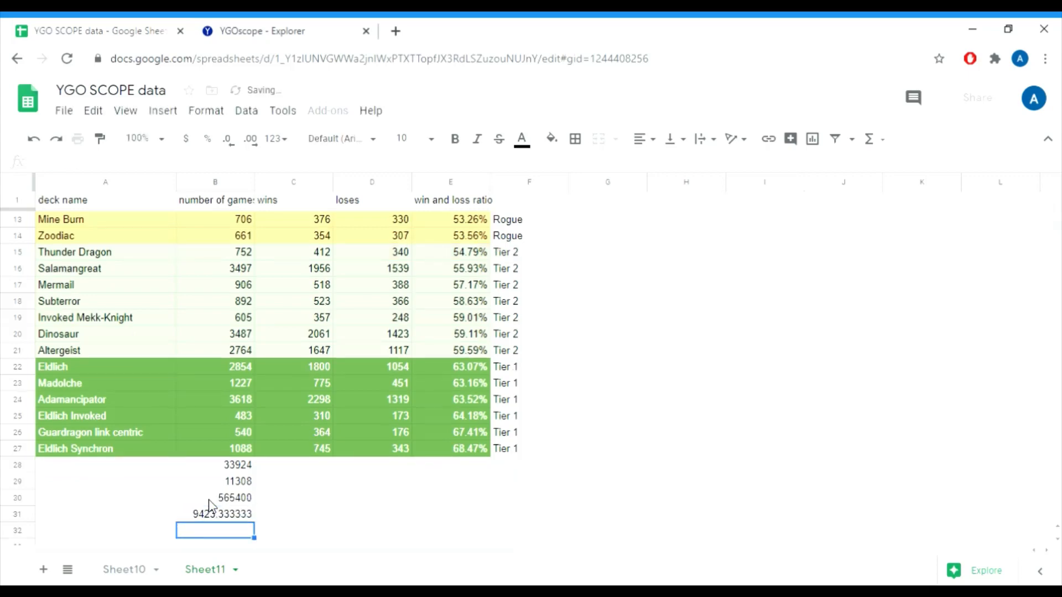
- Divide the B31 result by 24 in B32 with the formula =B31/24
text(=)
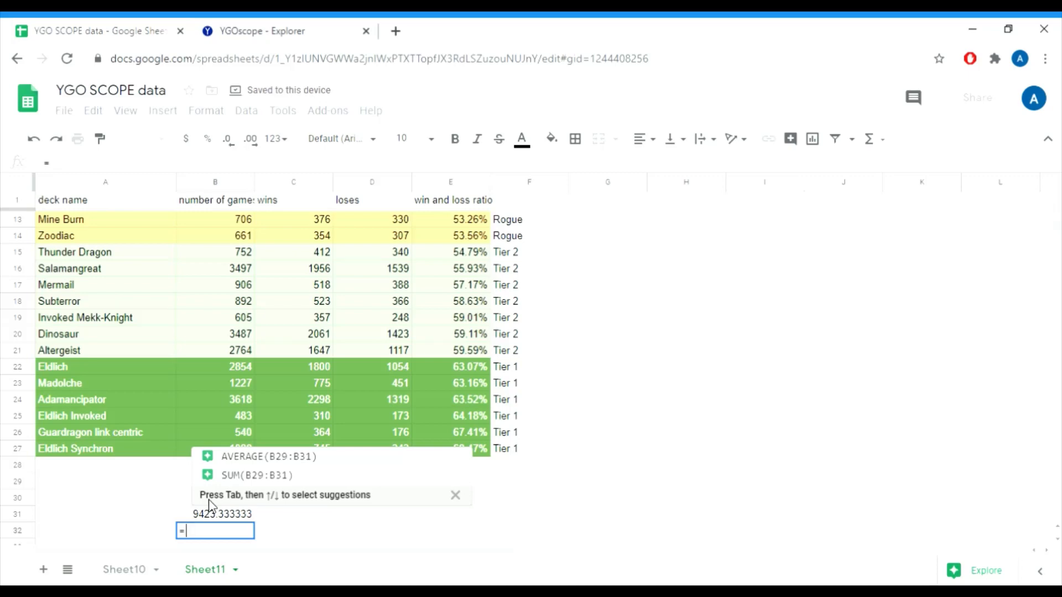
text(B31/24)
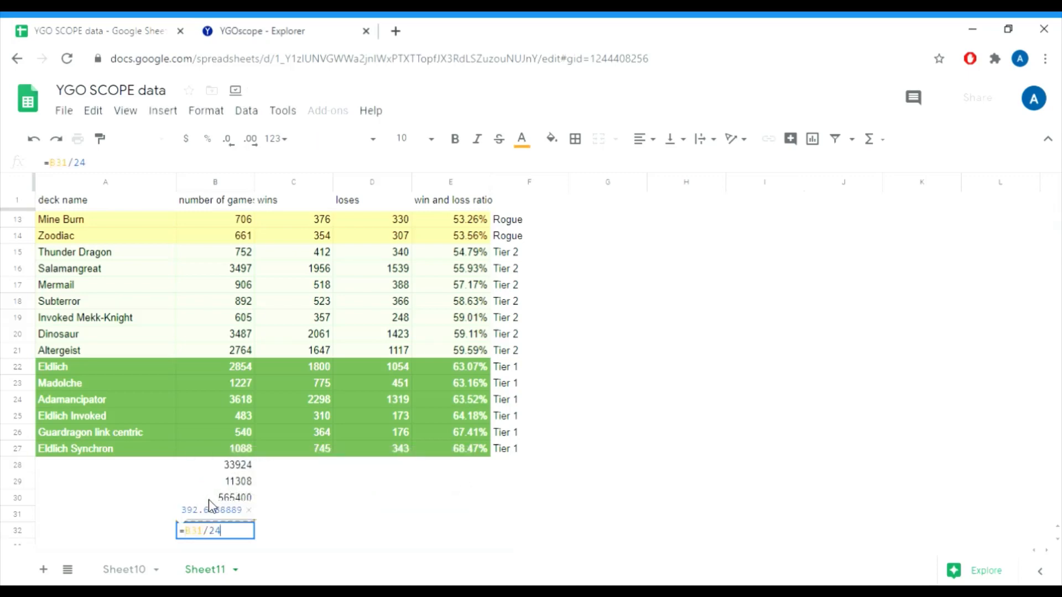
key(Return)
key(Up)
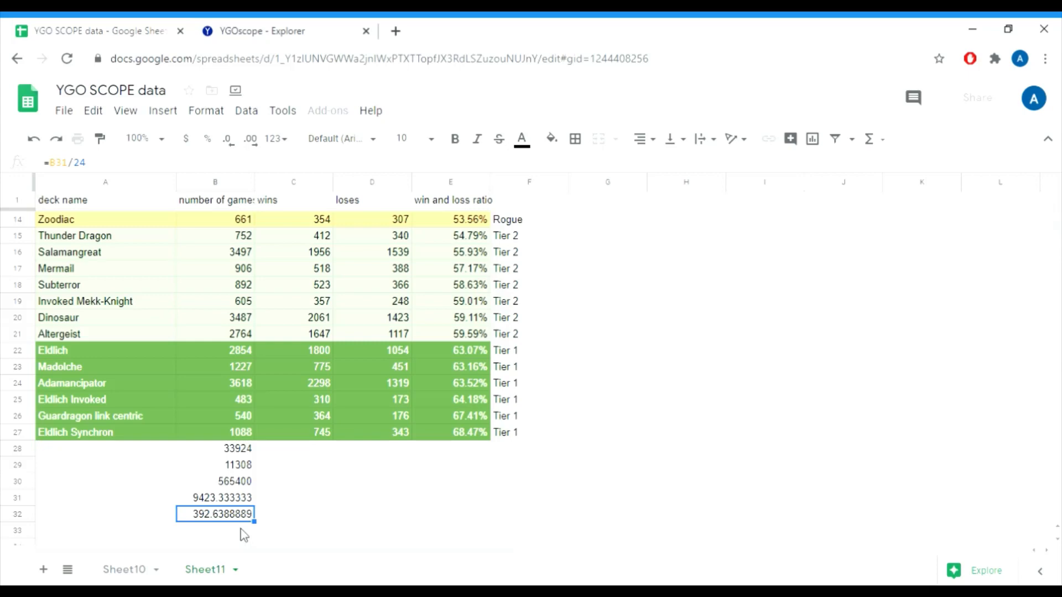
click(232, 453)
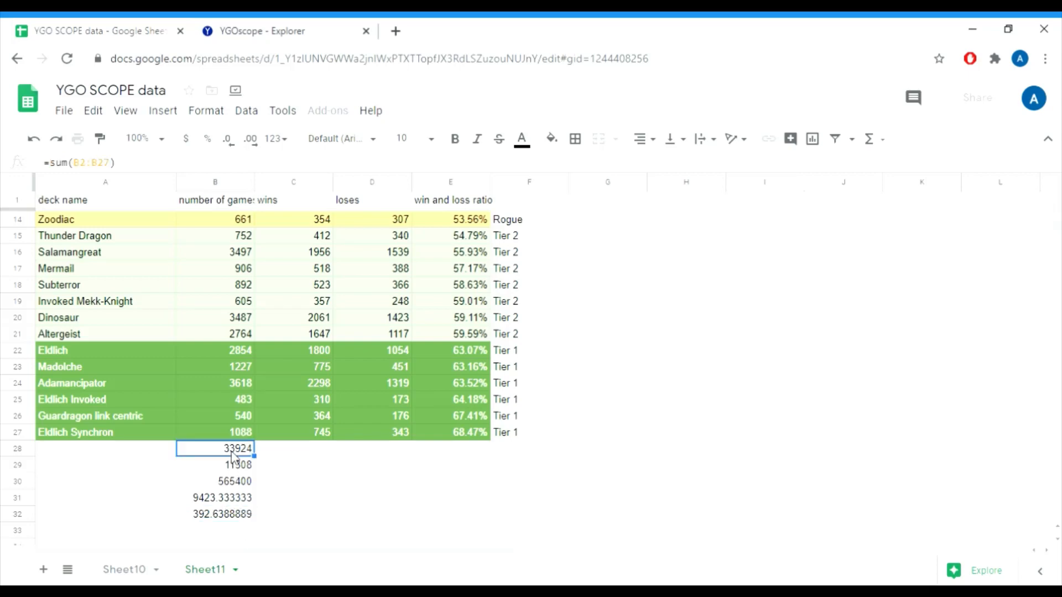
- Clear the total games and playing-time calculations from B28:B32 below the tier list
key(shift+Down)
key(shift+Down)
key(shift+Down)
key(shift+Down)
key(Delete)
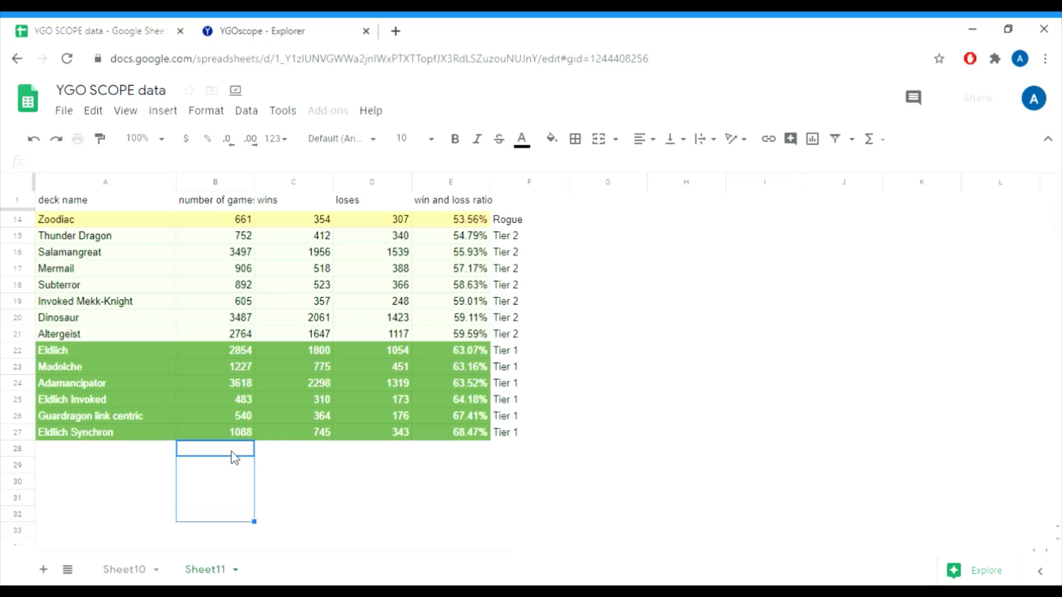
- Widen the deck name column on Sheet10 so the longer deck names fit
click(136, 570)
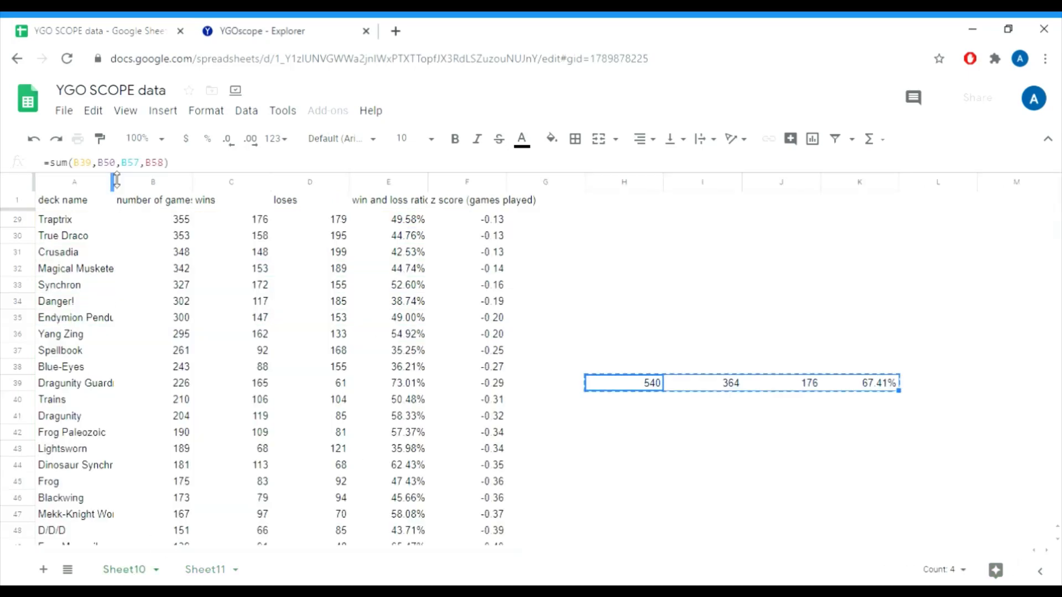
drag(121, 180, 181, 180)
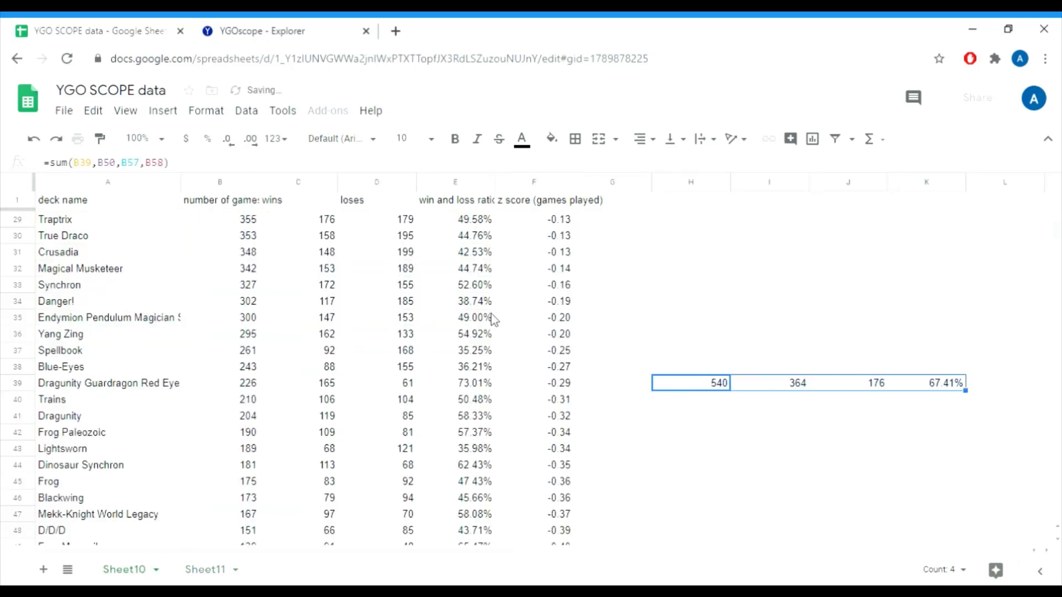
- Look down the deck names on Sheet10 from Spellbook to Gravekeeper to find the ABC deck
click(463, 336)
key(Down)
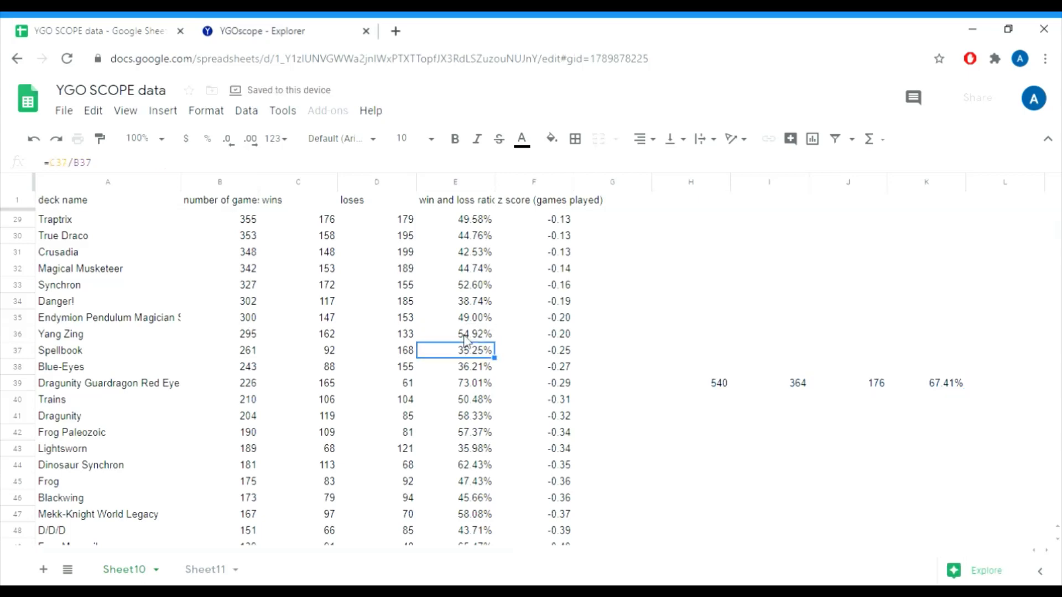
key(Left)
key(Left)
key(Left)
key(Left)
key(Down)
key(Down)
key(Down)
key(Down)
key(Down)
key(Down)
key(Down)
key(Down)
key(Down)
key(Down)
key(Down)
key(Down)
key(Down)
key(Down)
key(Down)
key(Down)
key(Down)
key(Down)
key(Down)
key(Down)
key(Down)
key(Down)
key(Down)
key(Down)
key(Down)
key(Down)
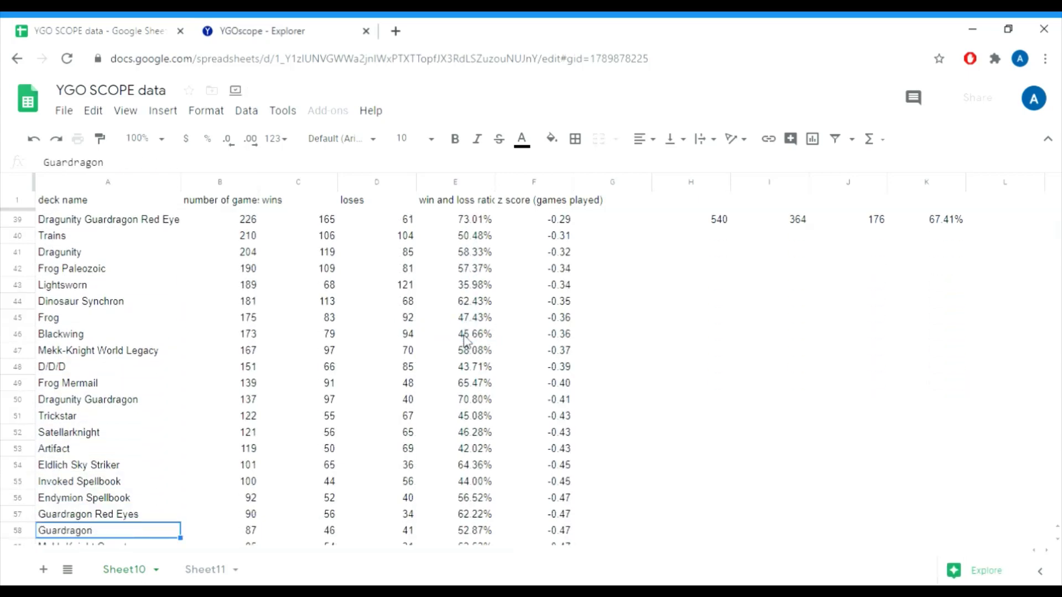
key(Down)
key(Down)
key(Down)
key(Down)
key(Down)
key(Down)
key(Down)
key(Down)
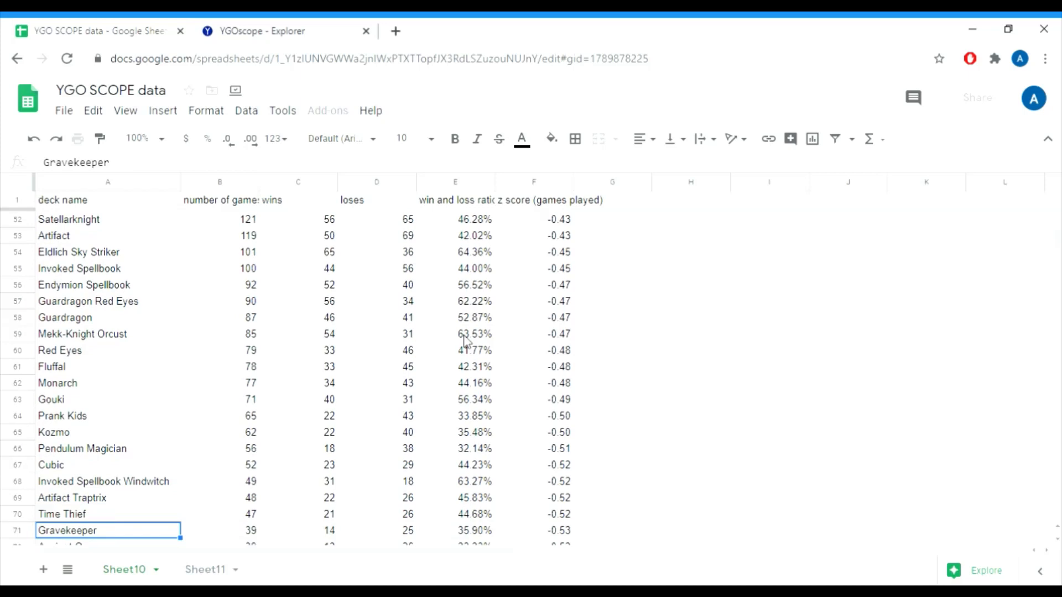
- Search Sheet10 for "abc" and check the ABC deck's number of games and win ratio
key(ctrl+f)
text(abc)
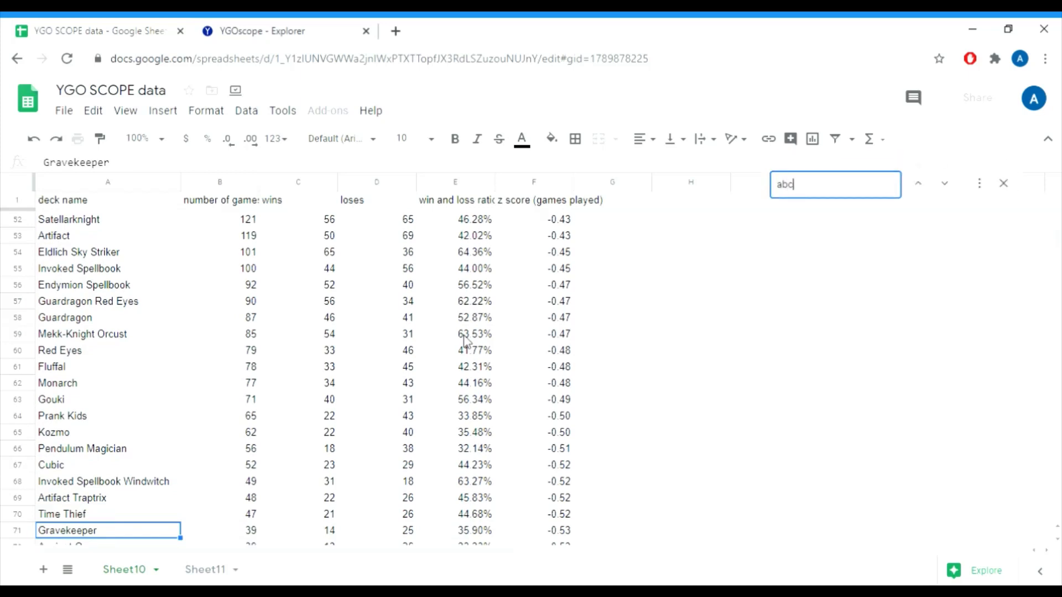
click(226, 220)
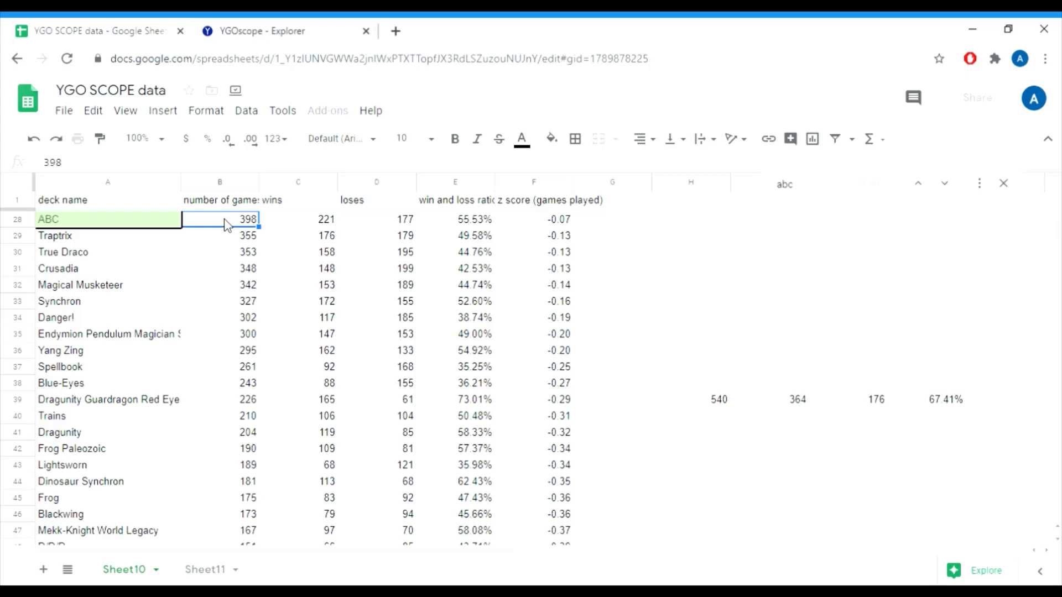
key(Right)
key(Right)
key(Right)
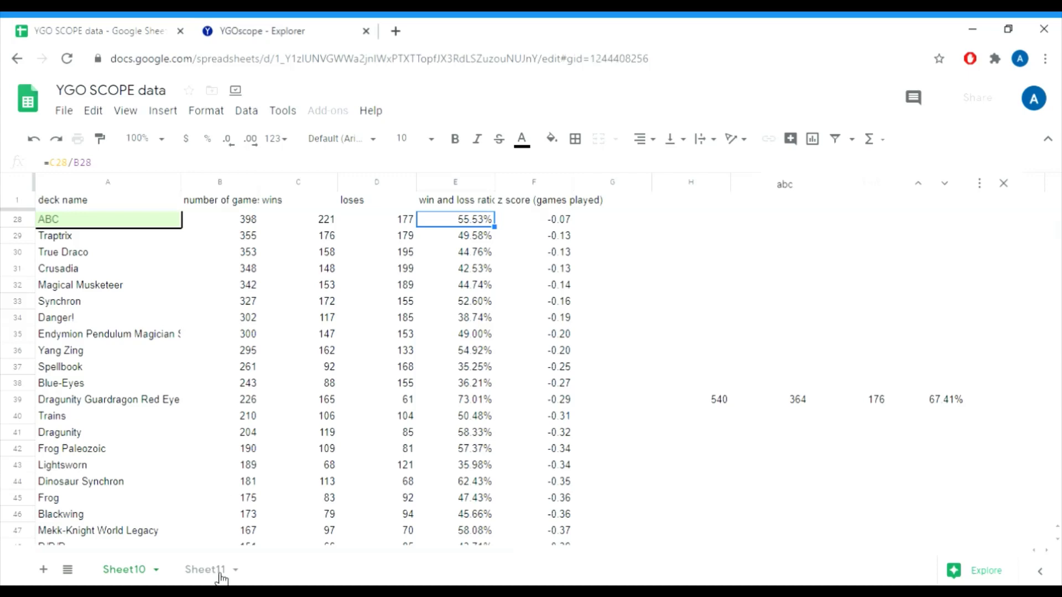
- Examine the Thunder Dragon and Salamangreat rows in Sheet11's tier list for comparison with ABC
click(221, 576)
click(270, 259)
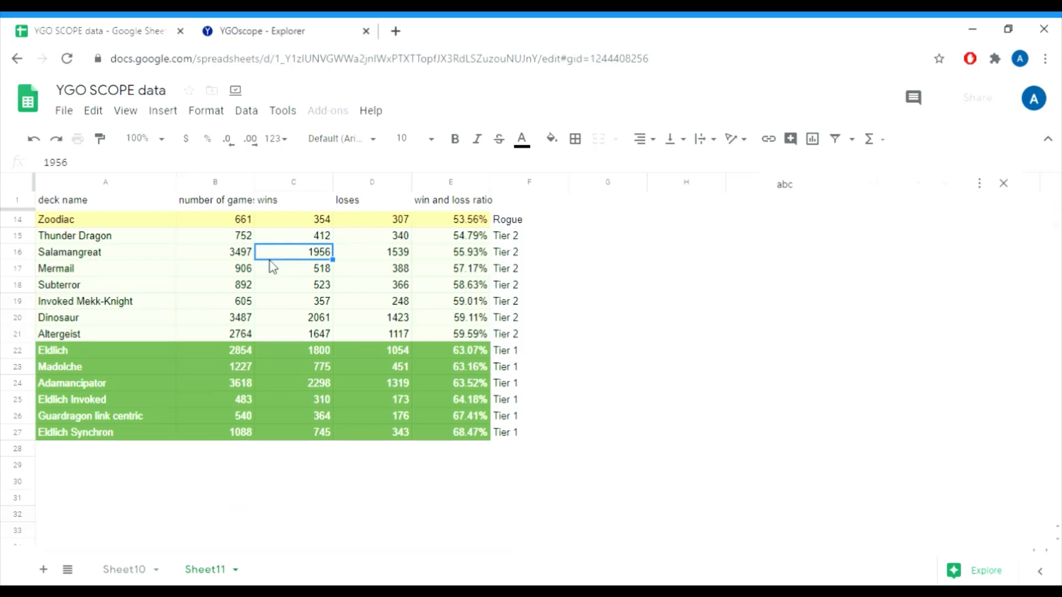
key(Up)
key(Right)
key(Right)
key(Right)
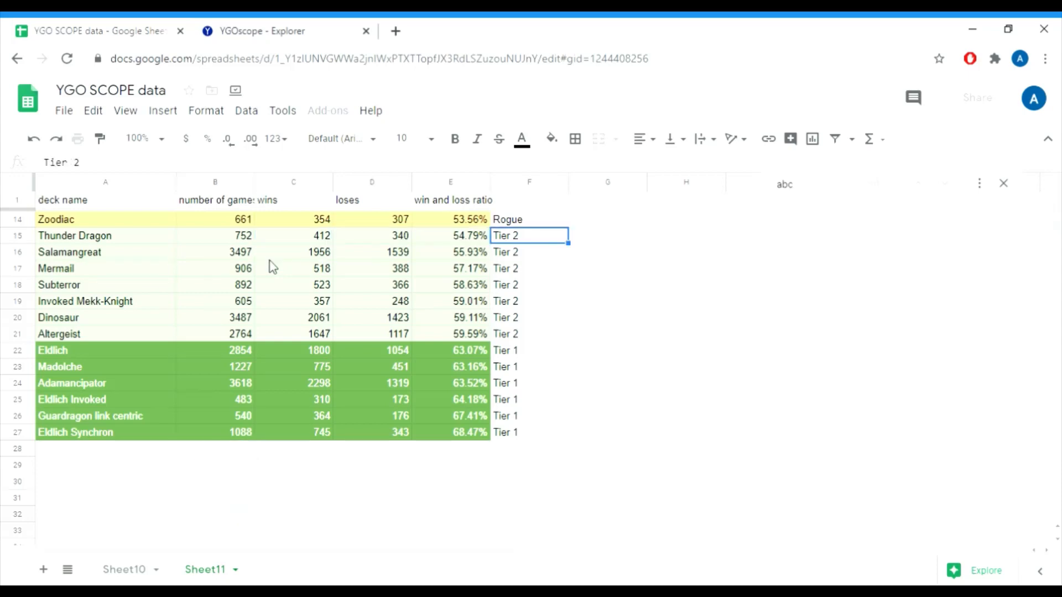
key(Down)
key(Left)
key(Left)
key(Left)
key(Left)
key(Left)
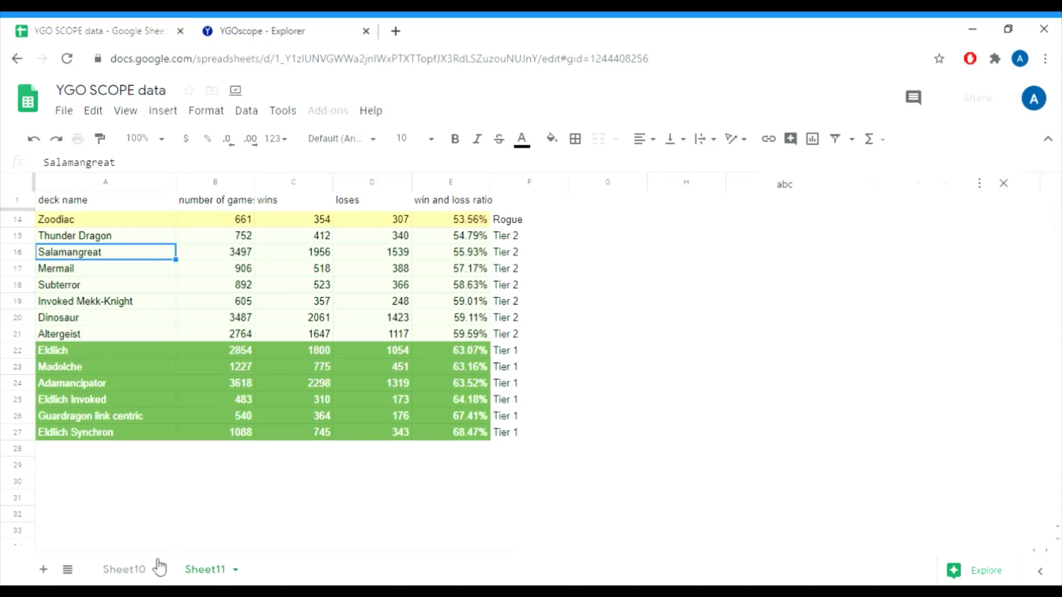
- Examine the True Draco row on Sheet10, from deck name to win and loss ratio
click(142, 569)
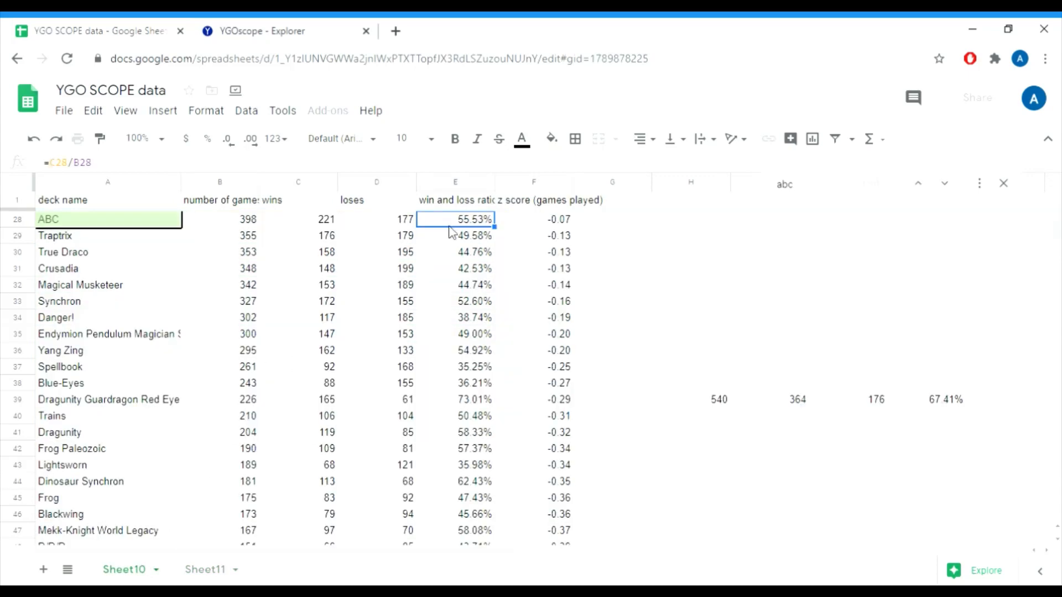
click(451, 253)
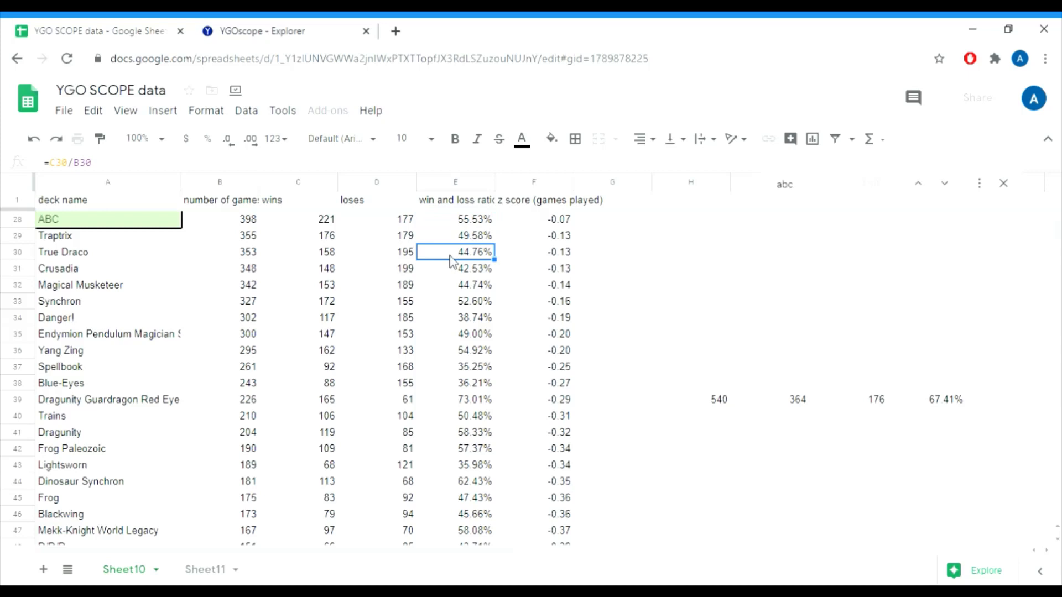
key(shift+Left)
key(shift+Left)
key(shift+Left)
key(shift+Left)
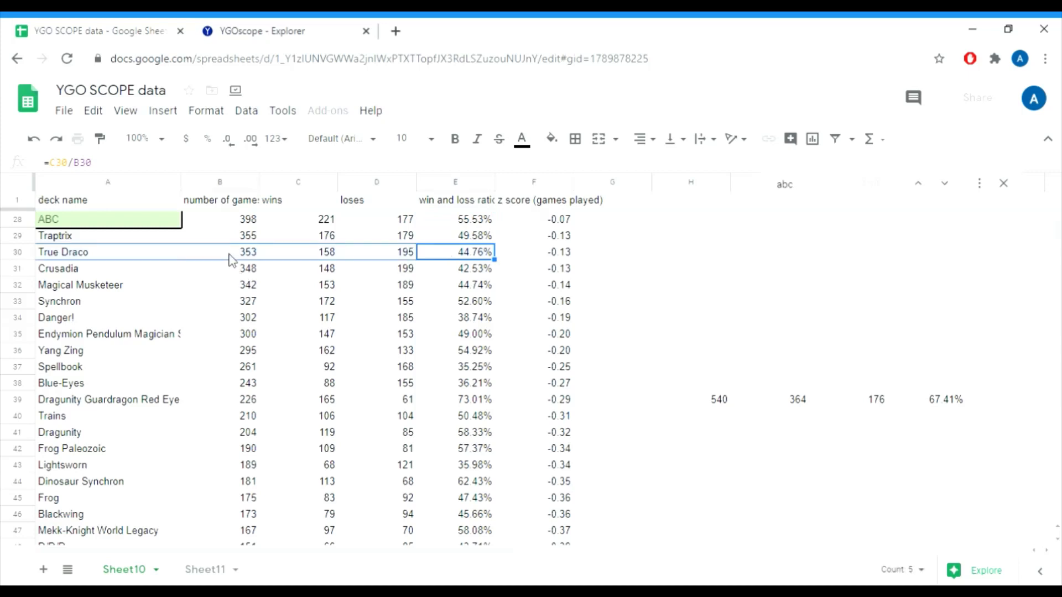
click(231, 256)
key(Left)
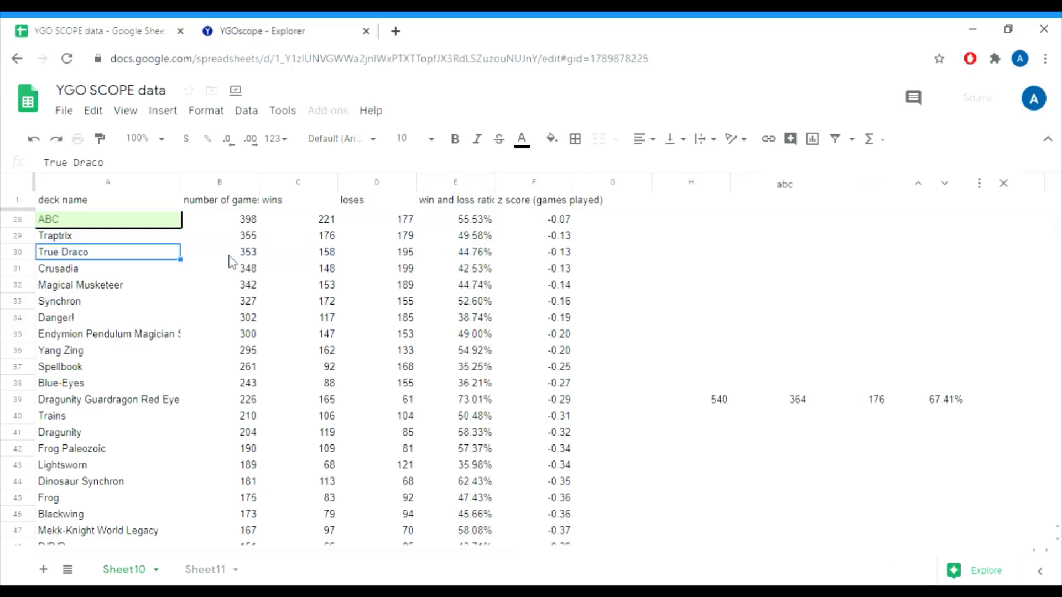
key(shift+Right)
key(shift+Right)
key(shift+Right)
key(shift+Right)
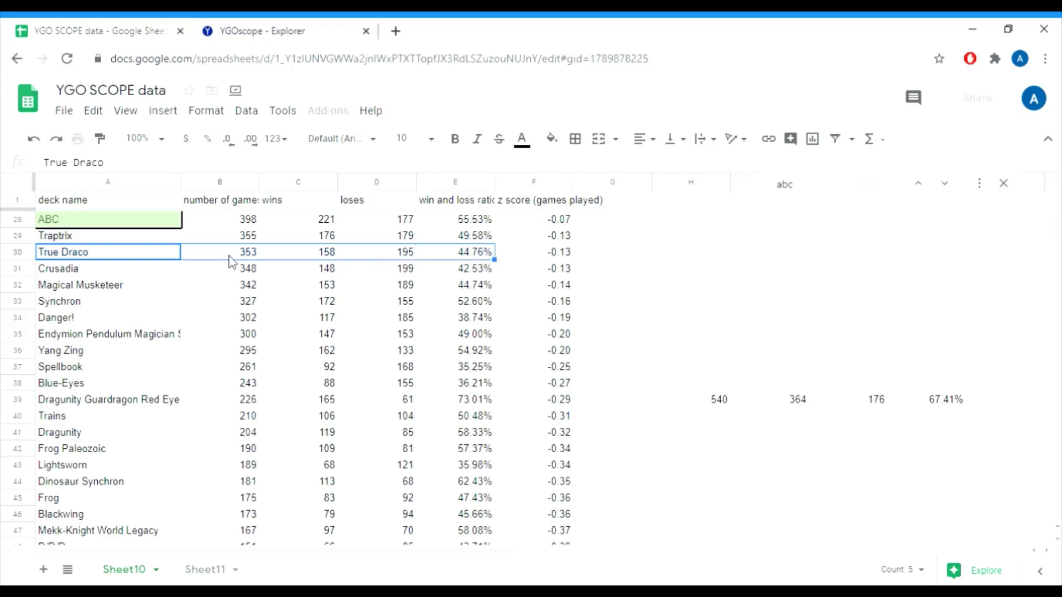
click(474, 257)
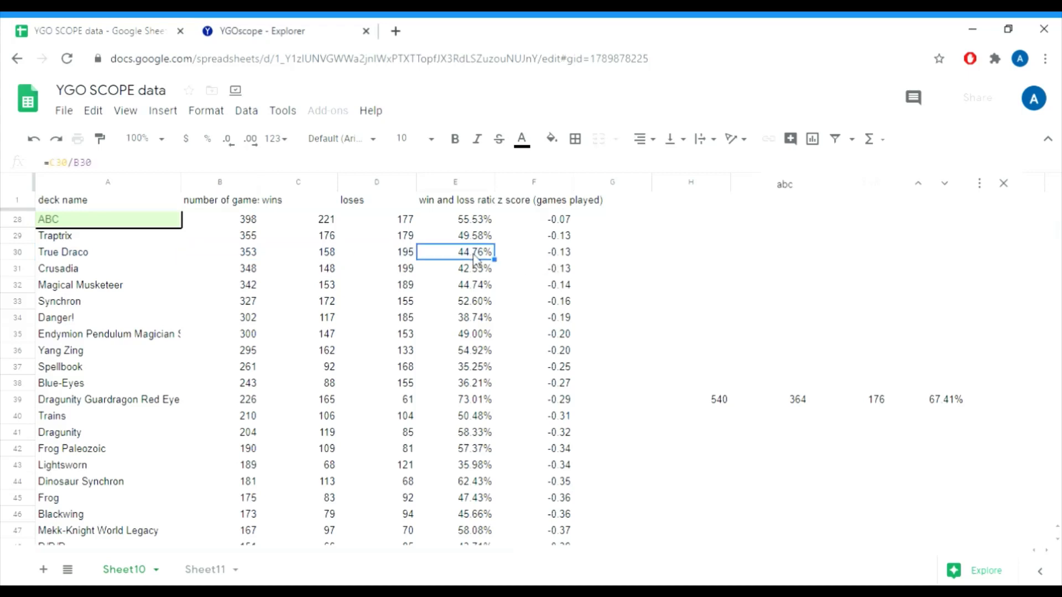
- Examine the Danger! row on Sheet10 from deck name to win ratio, and return to Sheet11
key(Down)
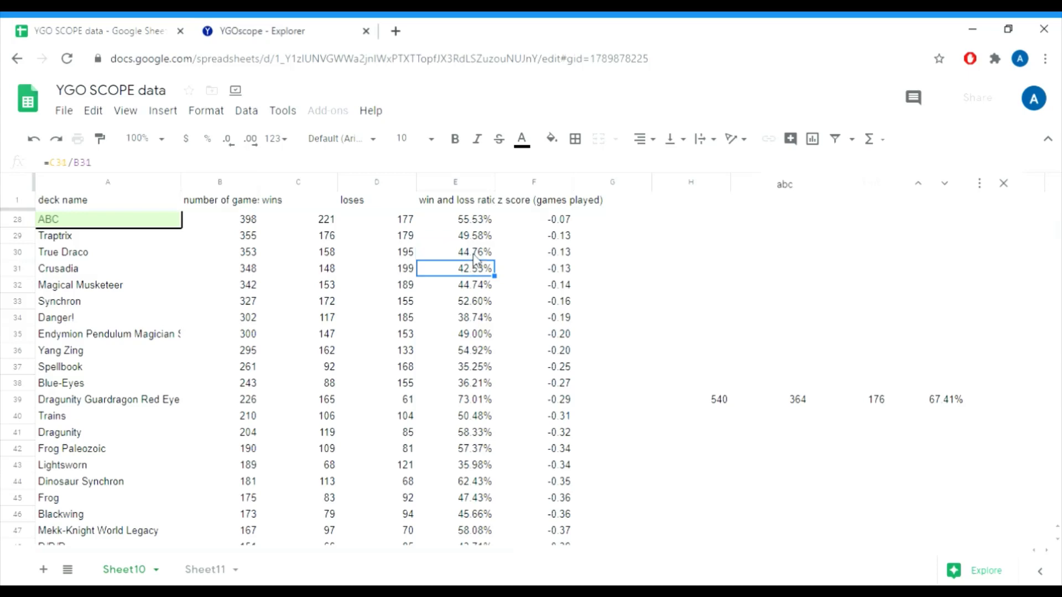
key(Down)
key(Down)
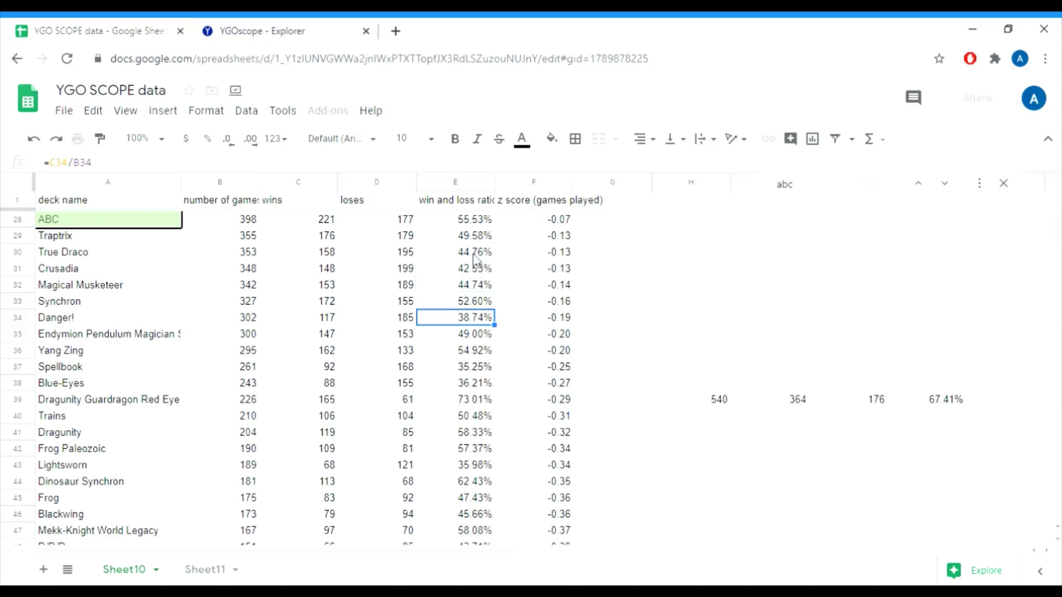
key(shift+Left)
key(shift+Left)
key(shift+Left)
key(shift+Left)
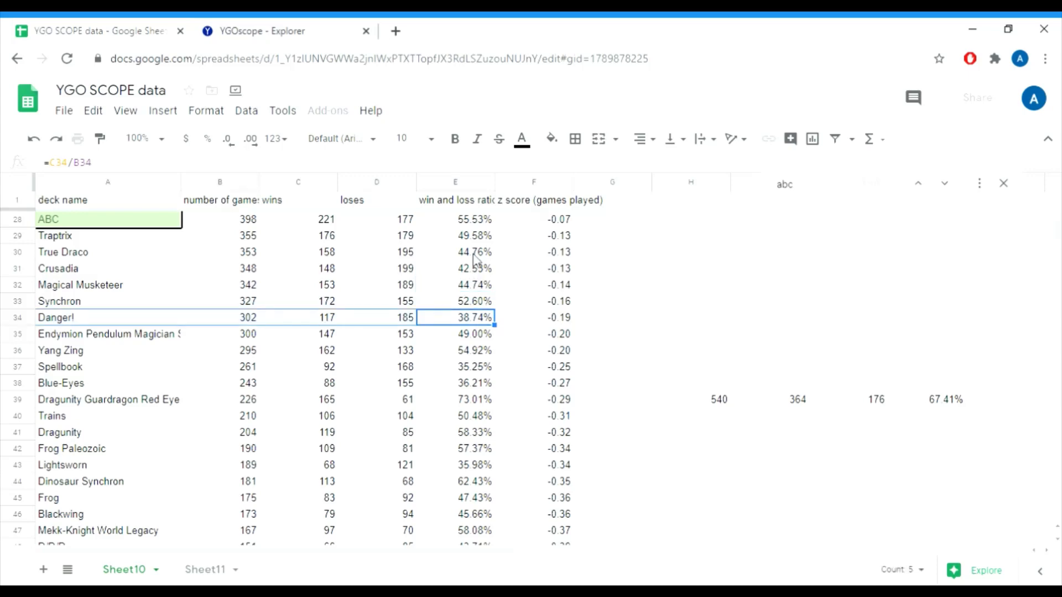
click(203, 573)
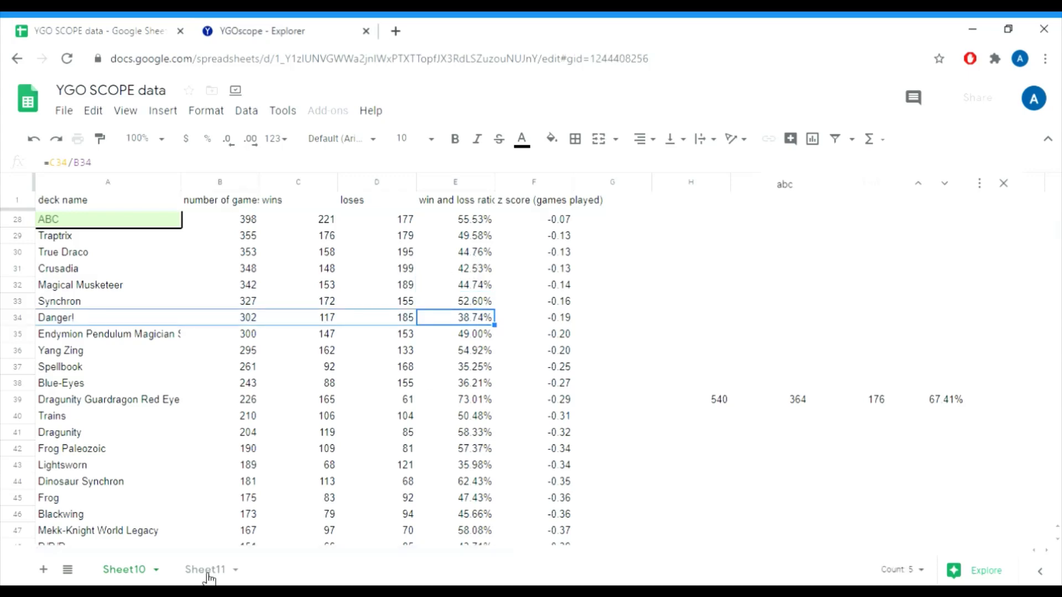